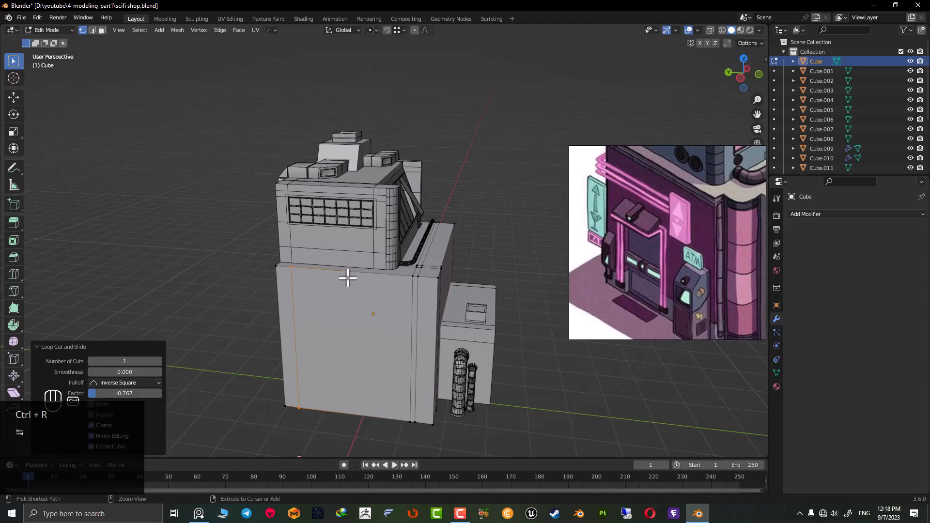
Add a centred vertical loop cut to the blank lower wall beneath the gridded window.
key(ctrl+r)
click(347, 278)
right_click(347, 278)
right_click(347, 281)
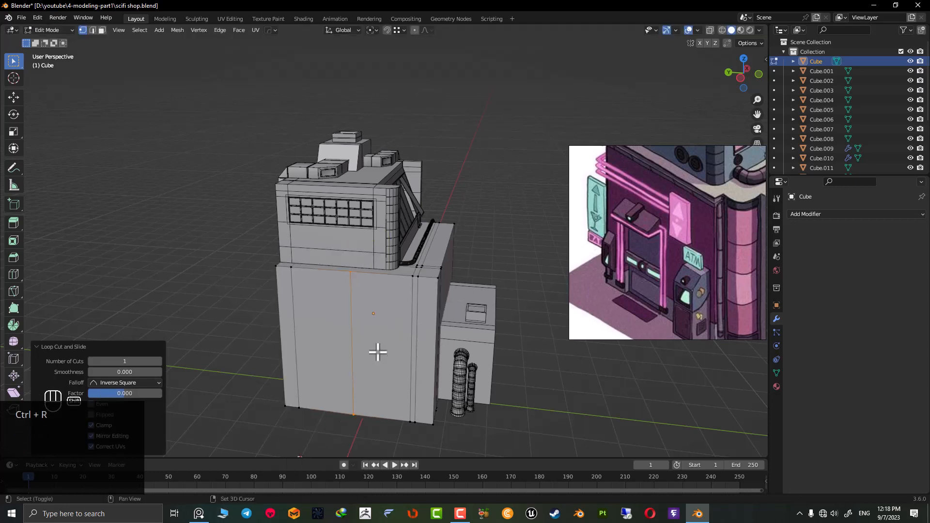
Add a horizontal loop cut around the building's lower block and lower it about 0.3 m along Z.
shift+middle_drag(374, 353, 378, 325)
key(ctrl+r)
click(364, 320)
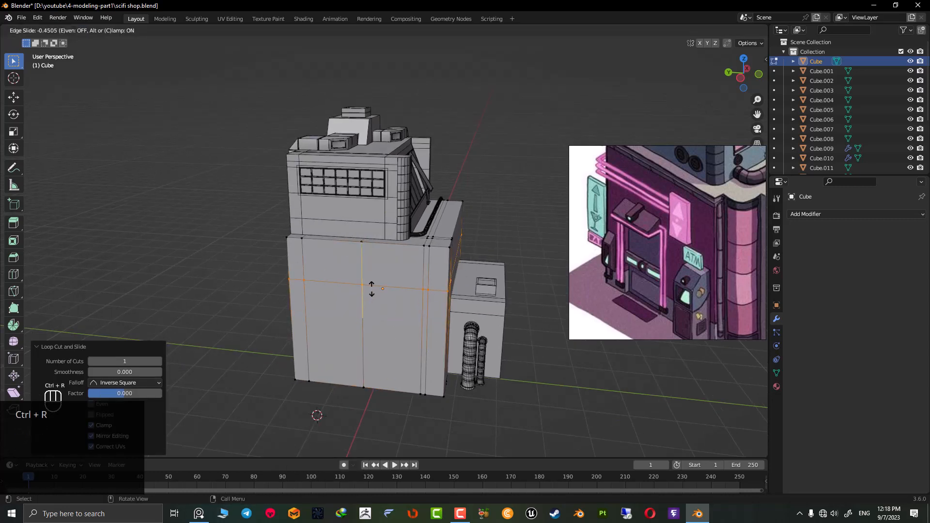
click(371, 293)
middle_drag(378, 299, 309, 322)
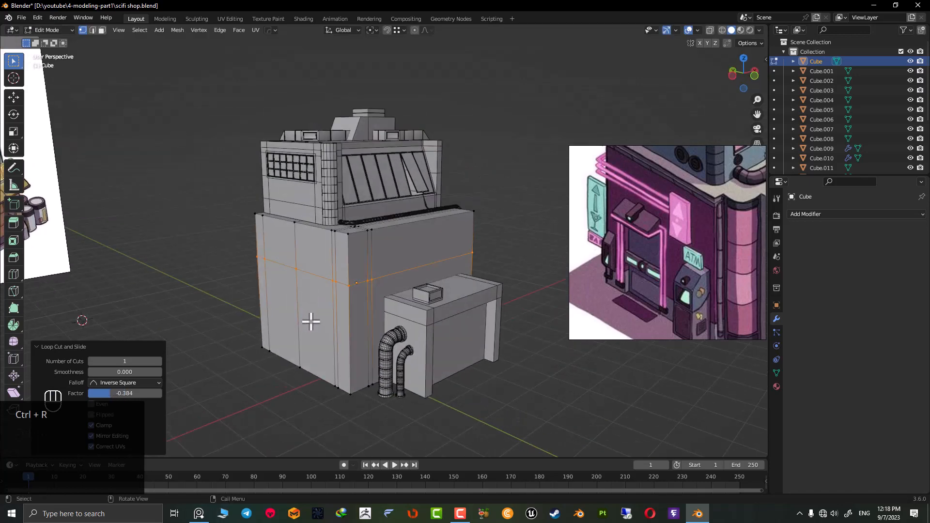
key(g)
key(z)
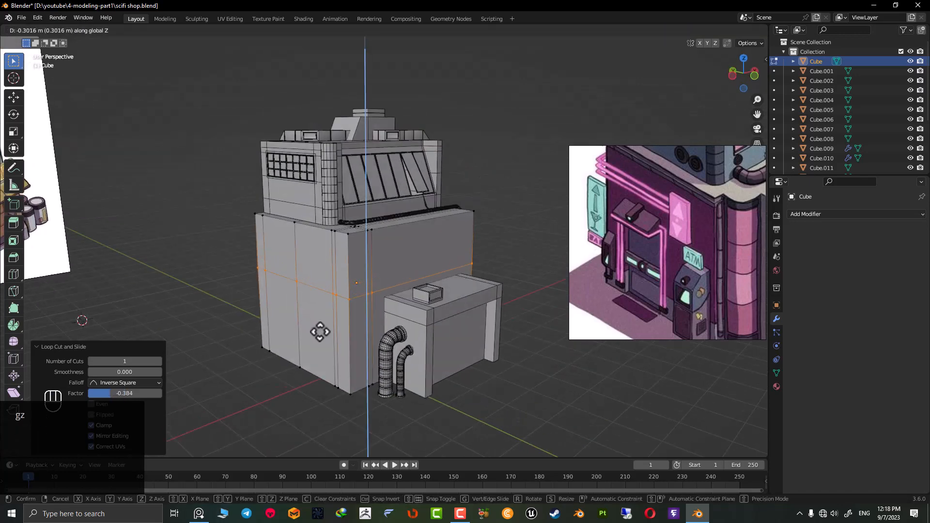
click(320, 332)
Delete the lower wall face between the outer and centre vertical cuts to open a doorway.
scroll(356, 320, up, 6)
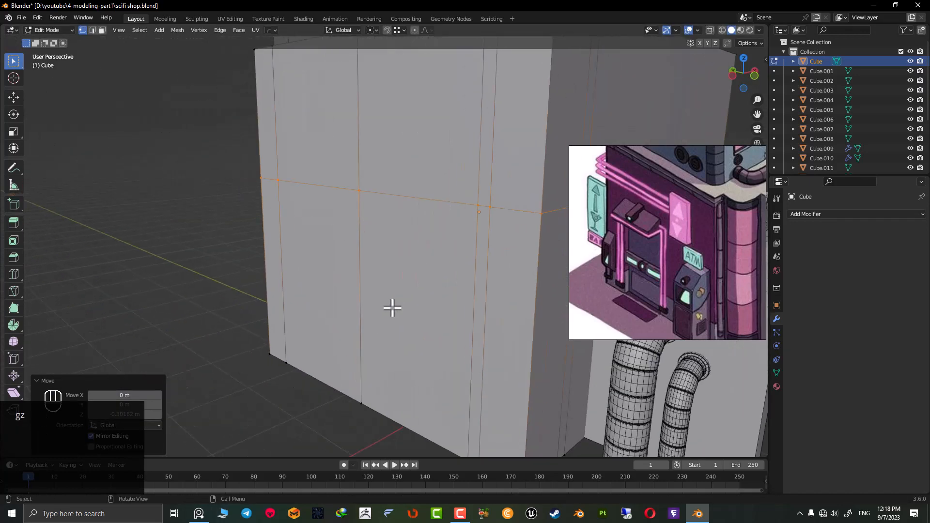
key(3)
click(327, 318)
middle_drag(327, 318, 338, 332)
right_click(339, 324)
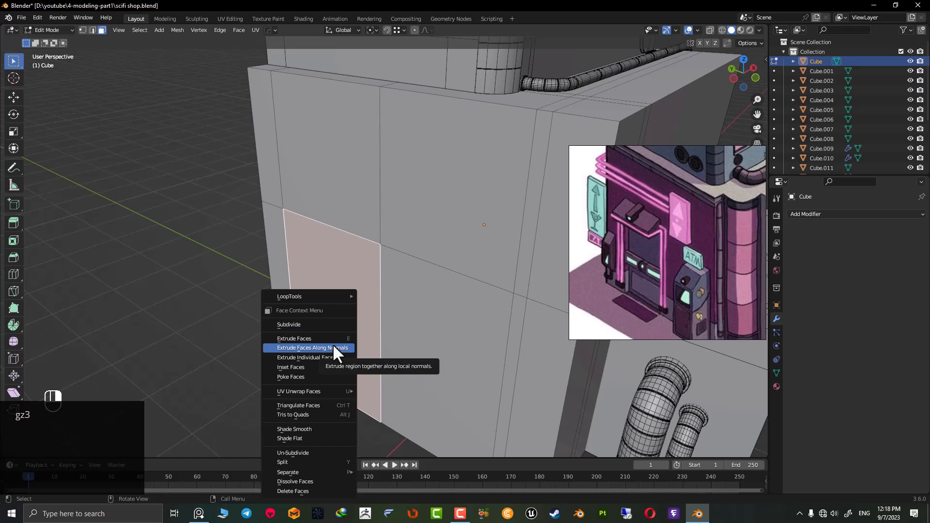
key(x)
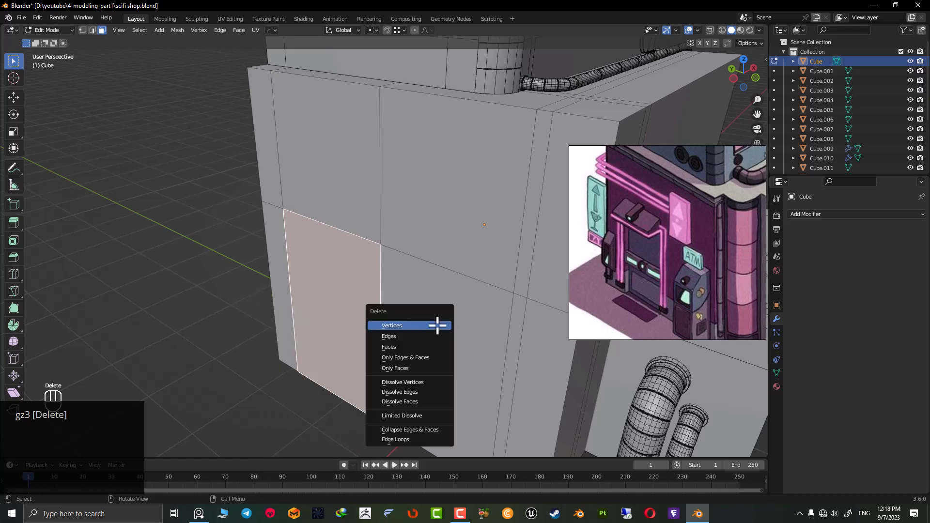
click(421, 342)
Delete all the bottom faces of the building's lower block.
click(331, 386)
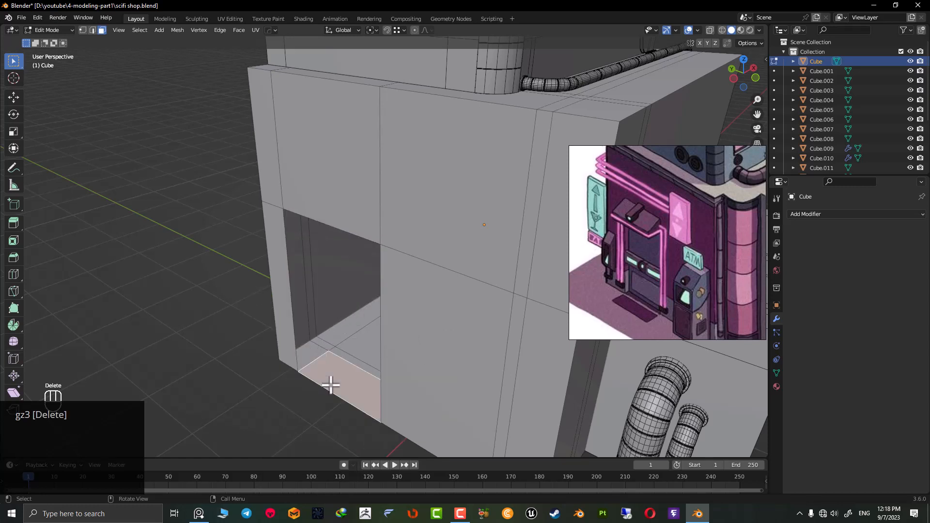
middle_drag(338, 378, 341, 314)
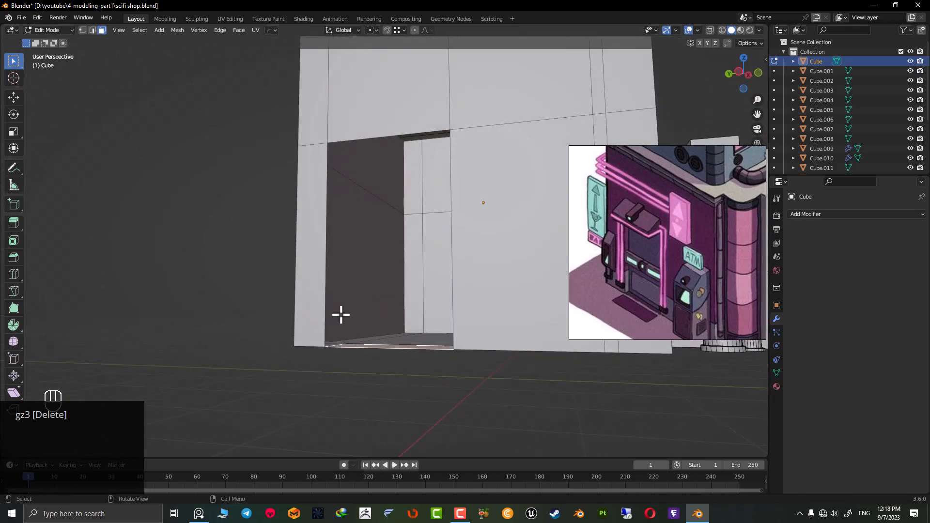
key(KP_1)
key(z)
key(3)
scroll(303, 357, down, 4)
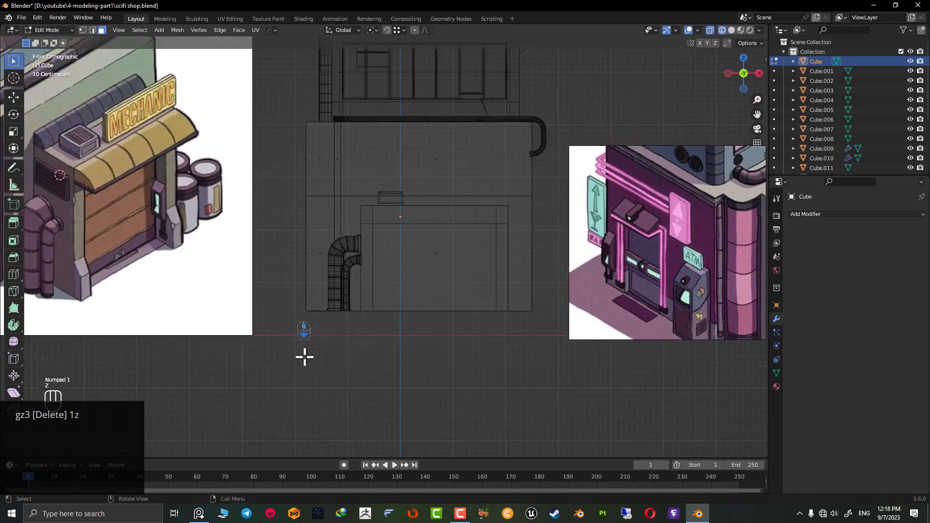
drag(556, 409, 282, 279)
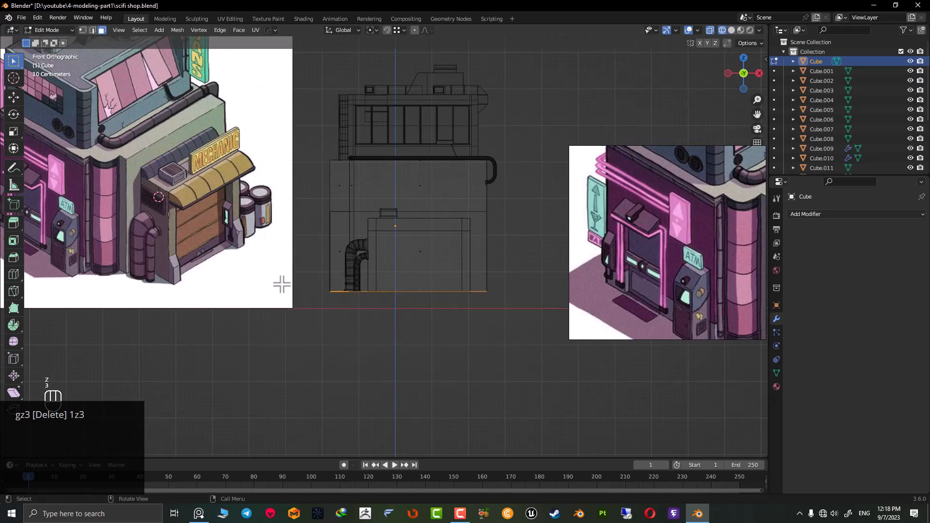
middle_drag(283, 280, 368, 308)
key(z)
scroll(470, 312, up, 8)
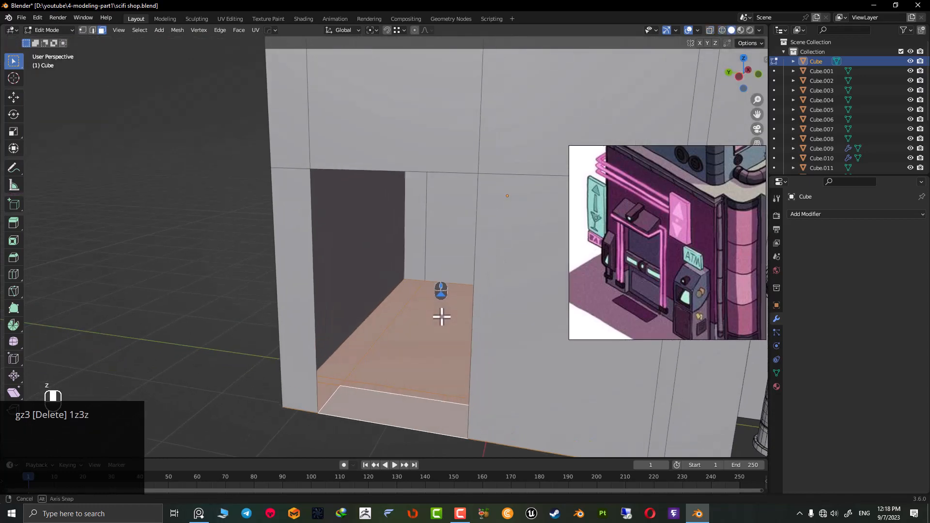
key(Delete)
click(435, 318)
Extrude the doorway's two side edges and top edge inward about 0.17 m along X.
middle_drag(399, 336, 349, 363)
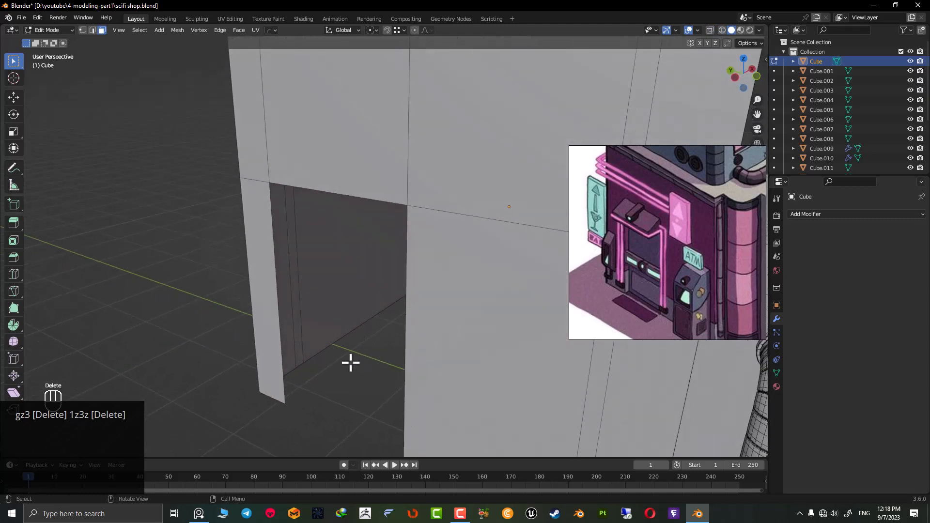
click(272, 235)
shift+click(306, 183)
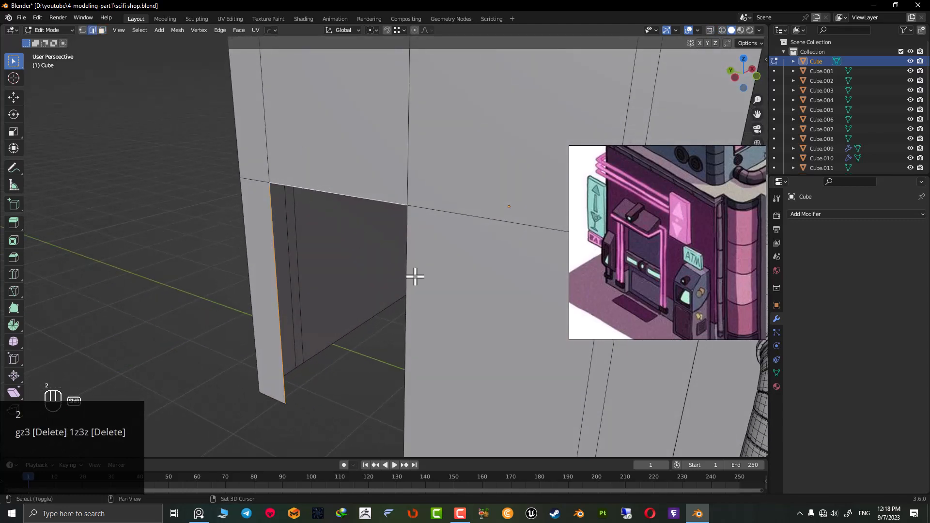
shift+click(414, 264)
shift+middle_drag(378, 345, 326, 305)
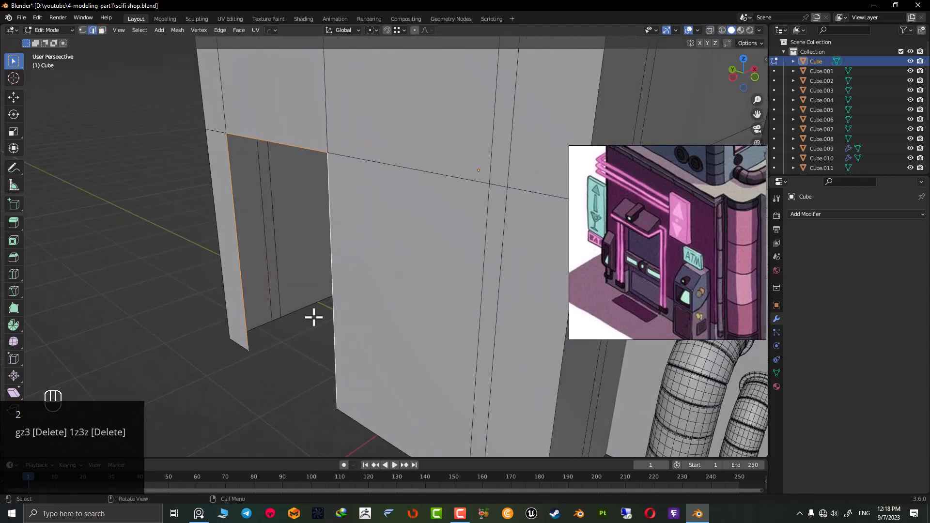
key(e)
key(y)
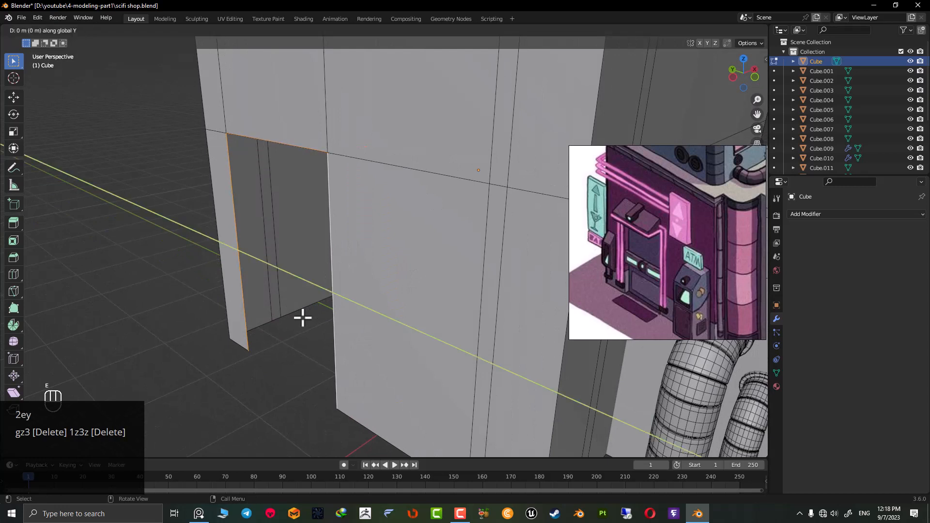
key(x)
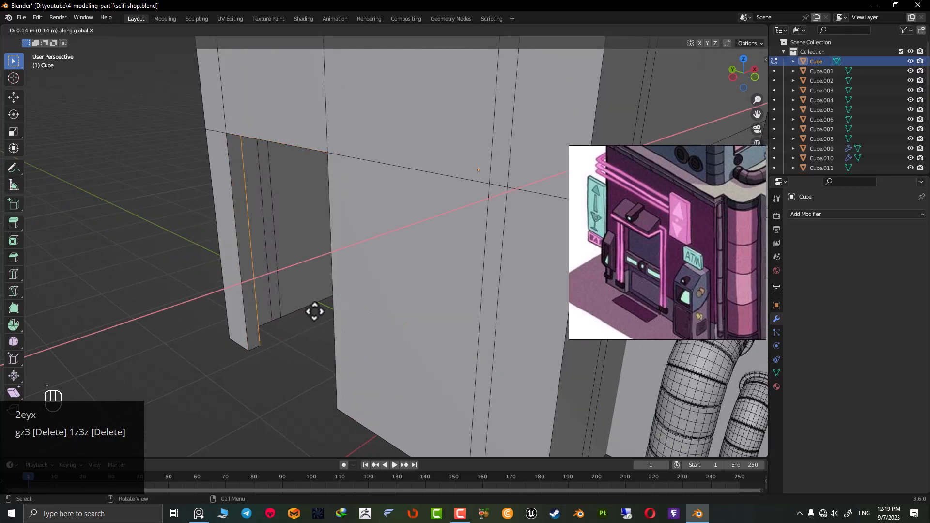
click(315, 310)
Examine the door, its frame and the surrounding details in the reference image and compare them with the modelled doorway.
scroll(638, 300, up, 4)
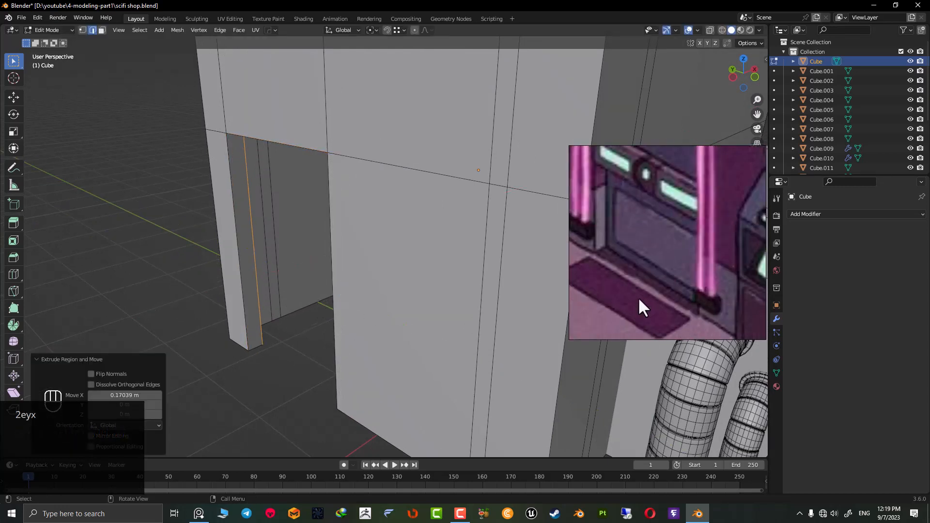
middle_drag(612, 260, 653, 366)
middle_drag(620, 329, 641, 279)
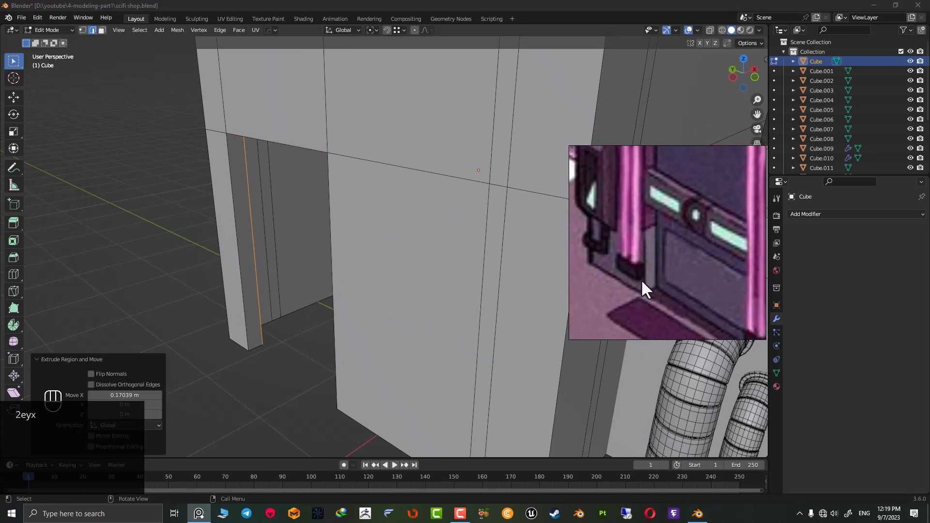
scroll(280, 289, down, 1)
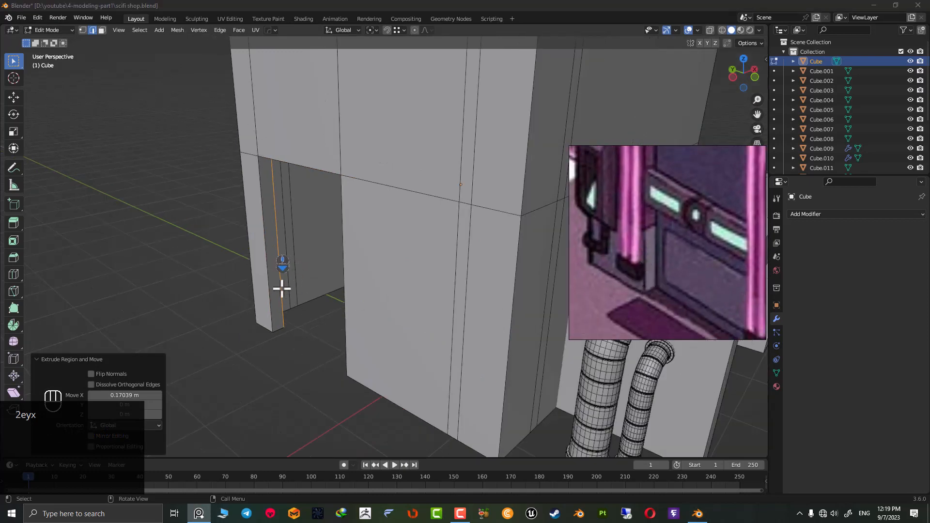
middle_drag(282, 276, 271, 227)
shift+middle_drag(271, 228, 324, 266)
scroll(690, 216, down, 2)
scroll(690, 216, down, 1)
middle_drag(690, 216, 642, 251)
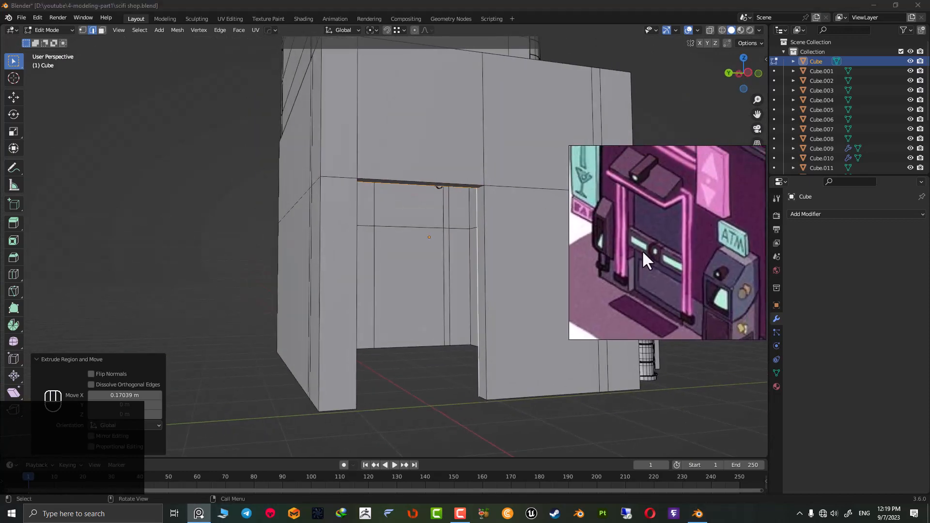
scroll(447, 326, up, 3)
middle_drag(446, 327, 364, 318)
Duplicate the doorway's inner edges in place, separate them into their own object and select it.
key(shift+d)
right_click(374, 371)
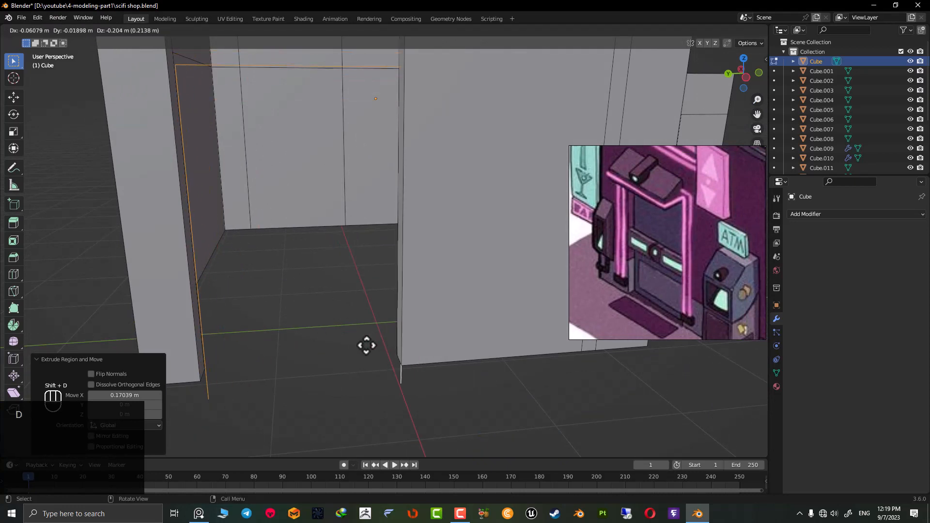
key(p)
click(365, 345)
key(Tab)
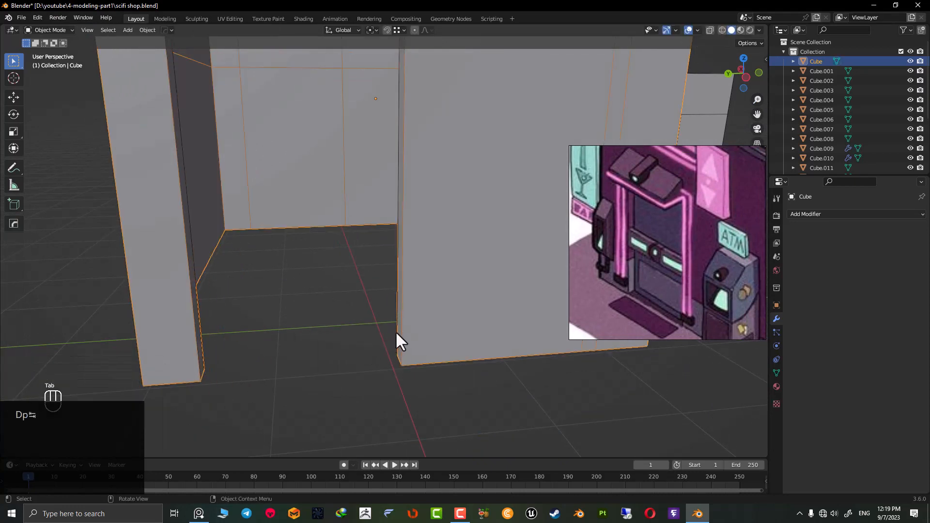
click(396, 330)
middle_drag(394, 331, 328, 316)
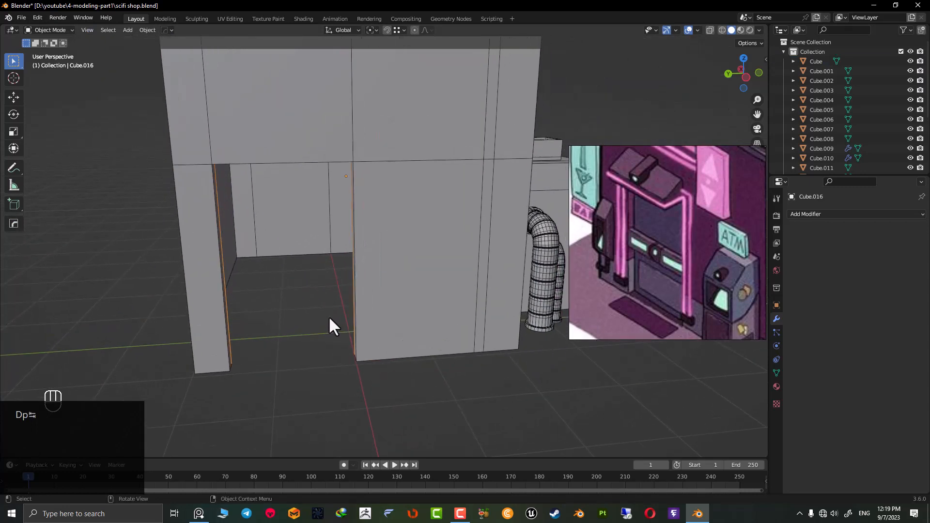
Fill the separated doorway edges with a face to make the door panel, keeping it in place.
key(Tab)
key(a)
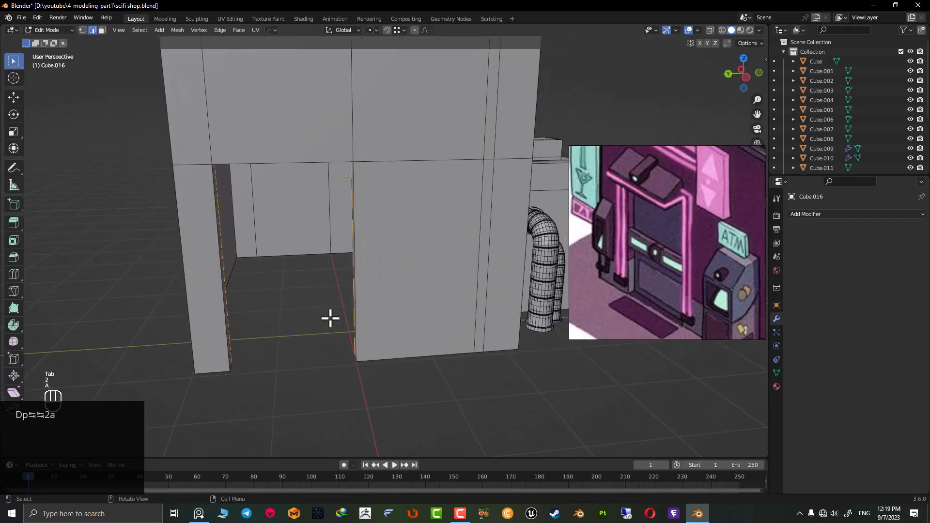
key(f)
middle_drag(328, 318, 287, 307)
key(Tab)
key(g)
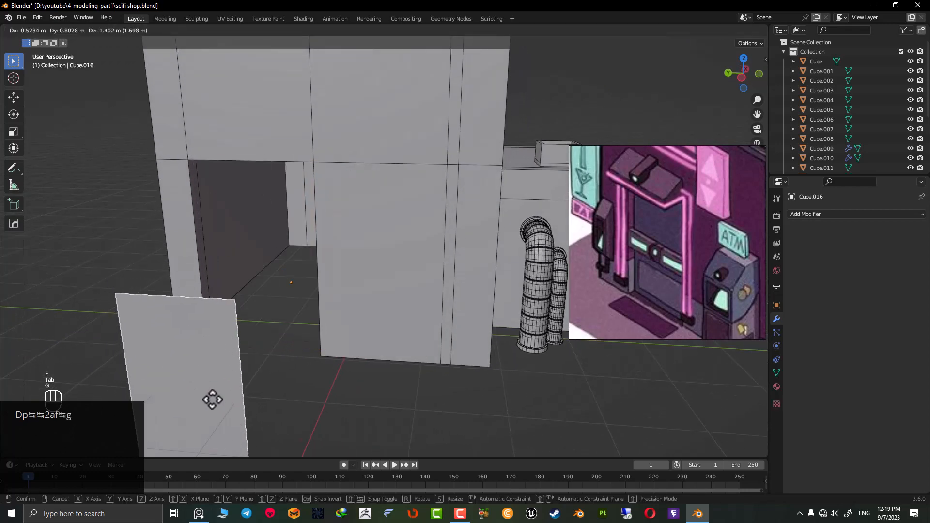
right_click(216, 390)
Add a centred horizontal loop cut across the door panel.
middle_drag(221, 375, 223, 323)
shift+middle_drag(264, 287, 353, 280)
scroll(320, 321, up, 1)
key(Tab)
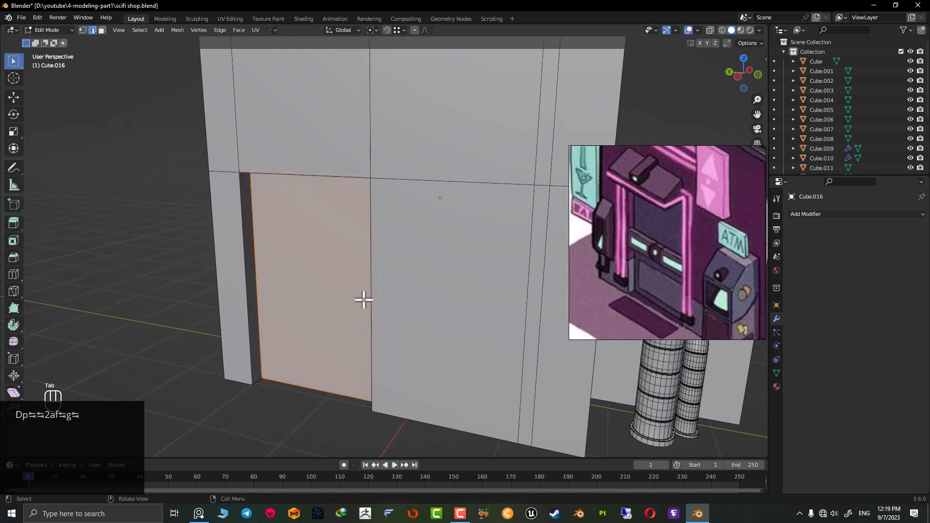
key(ctrl+r)
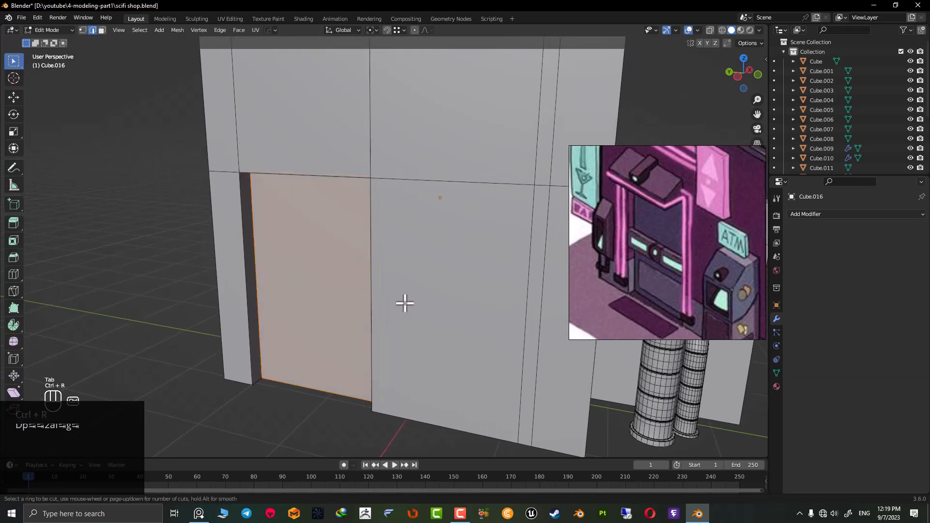
click(241, 274)
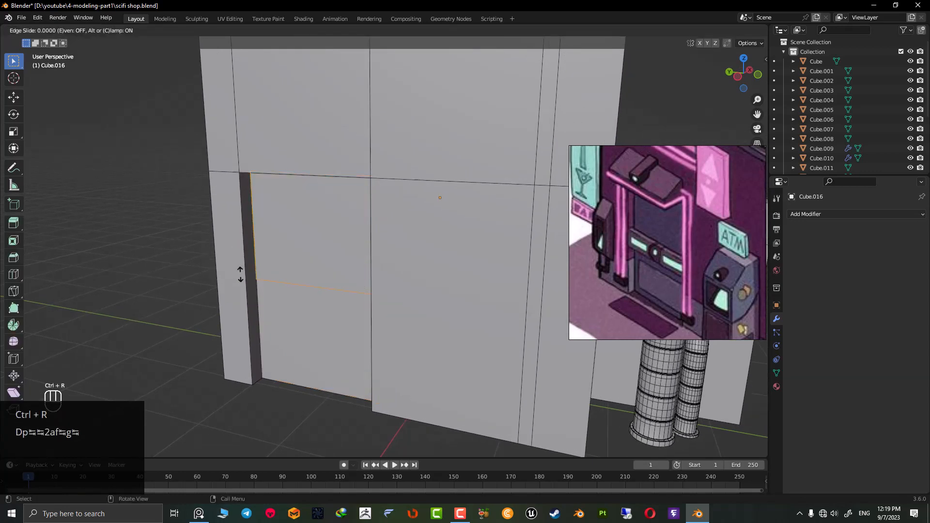
click(234, 274)
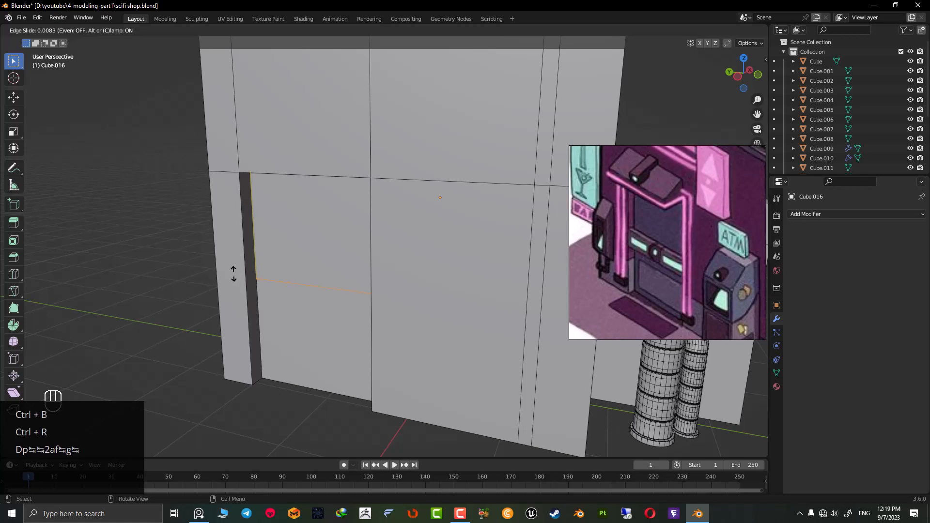
right_click(212, 266)
Isolate the door panel and bevel its middle edge into a horizontal band, using a width of about 0.078 m.
key(slash)
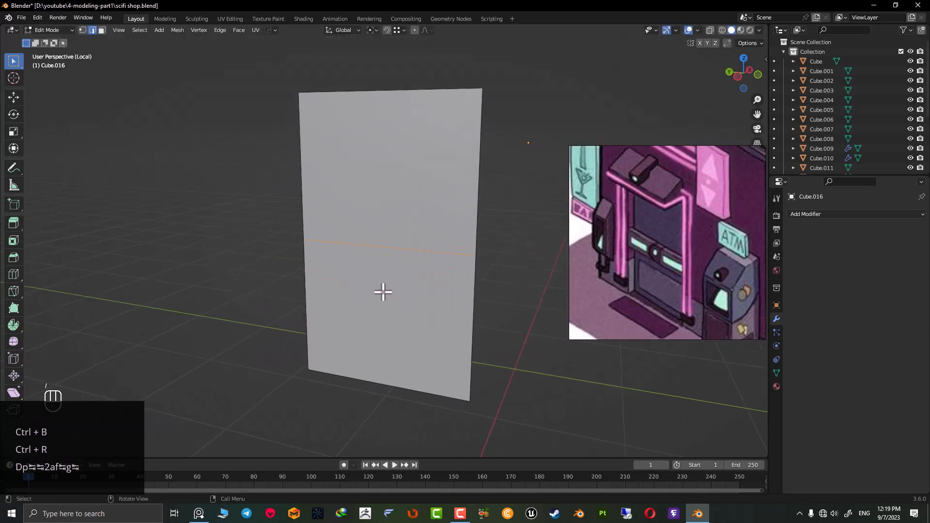
key(ctrl+b)
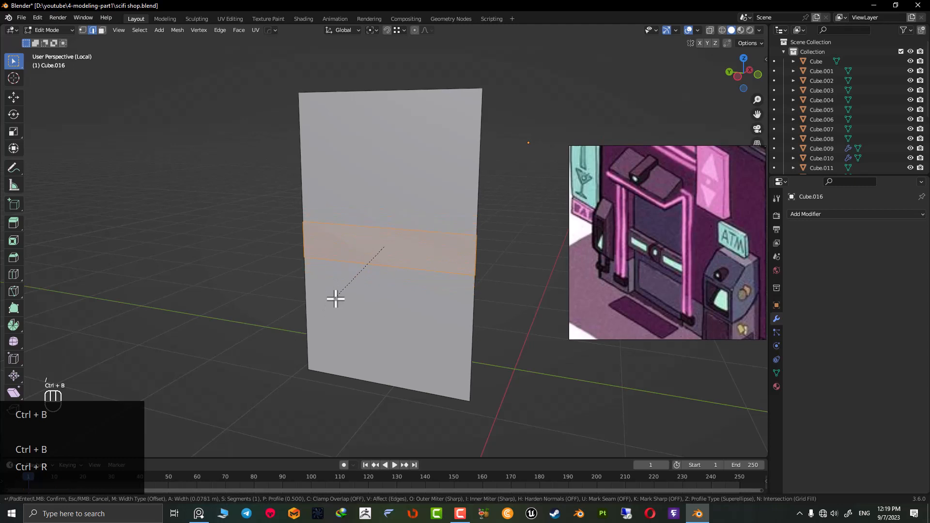
click(334, 298)
Duplicate the door's middle band in place and separate it into its own selected object.
middle_drag(335, 298, 402, 266)
key(3)
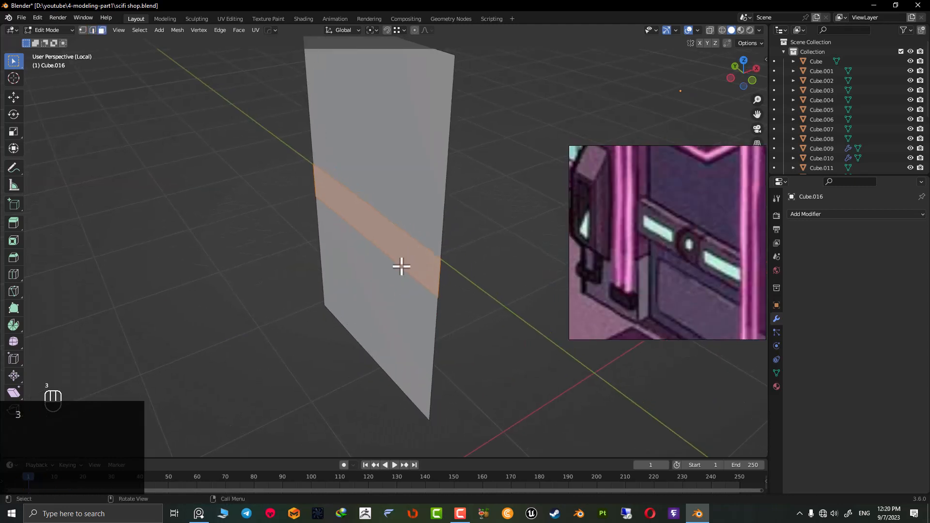
key(shift+d)
right_click(402, 266)
key(p)
click(279, 246)
key(Tab)
click(392, 236)
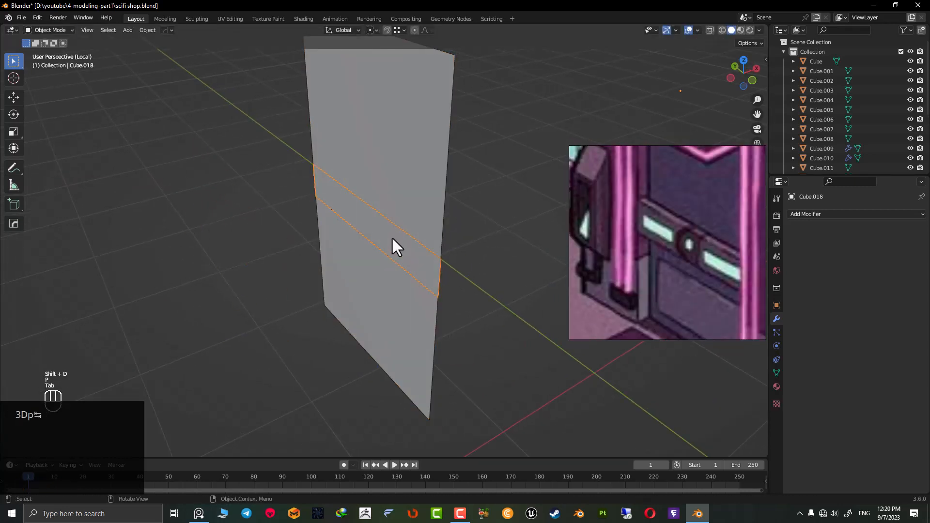
key(g)
right_click(337, 256)
Extrude the whole middle band outward along the X axis by about 0.074 m.
key(Tab)
key(3)
key(a)
key(e)
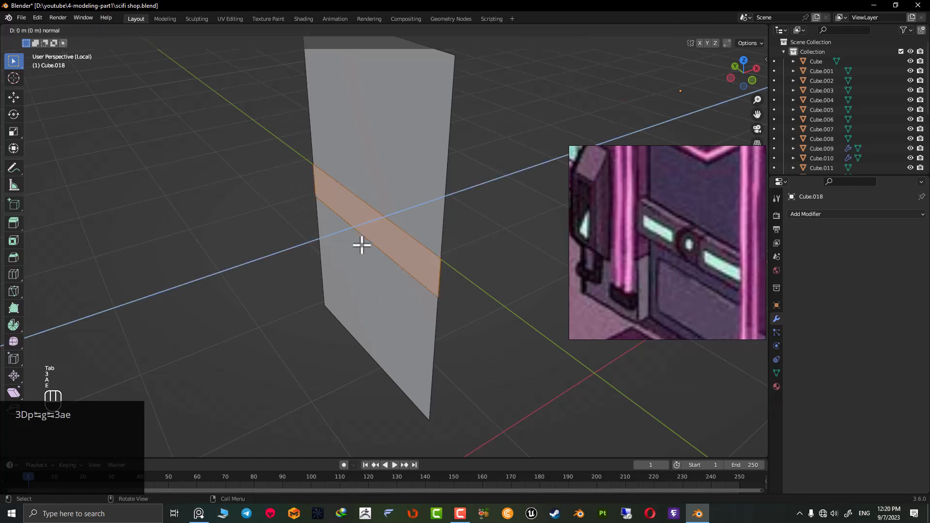
key(y)
key(x)
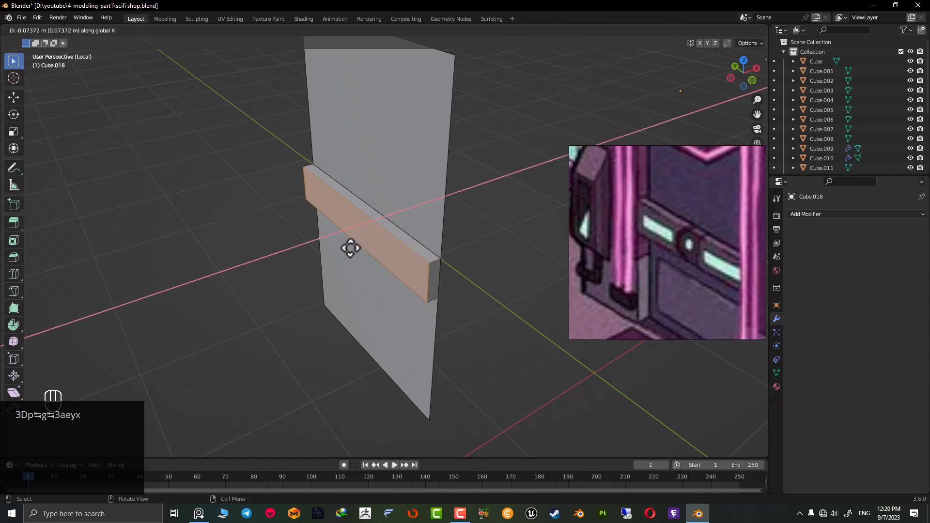
click(350, 248)
Add a centred vertical loop cut across the extruded band.
middle_drag(350, 248, 427, 247)
key(ctrl+r)
key(ctrl+t)
click(372, 247)
right_click(371, 248)
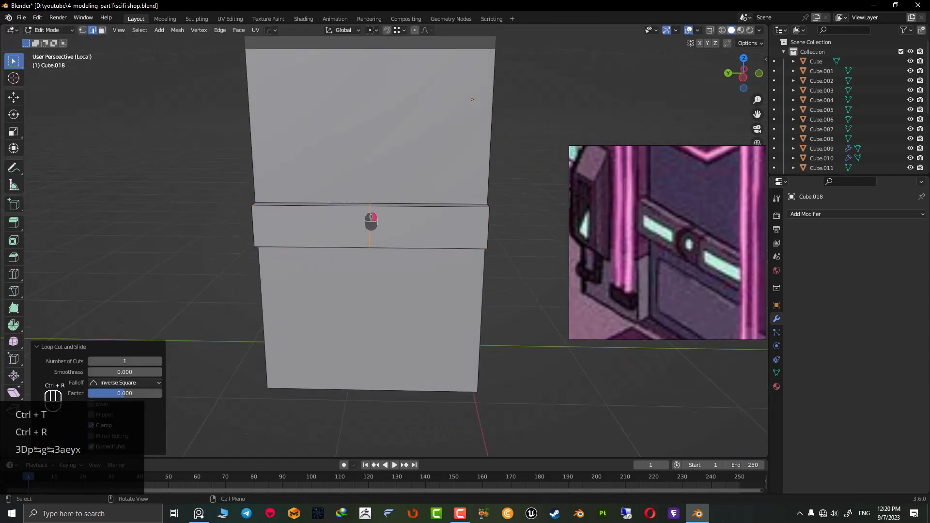
Isolate the band and add a centred horizontal loop cut along its length in the left orthographic view.
key(/)
key(KP_1)
key(ctrl+KP_3)
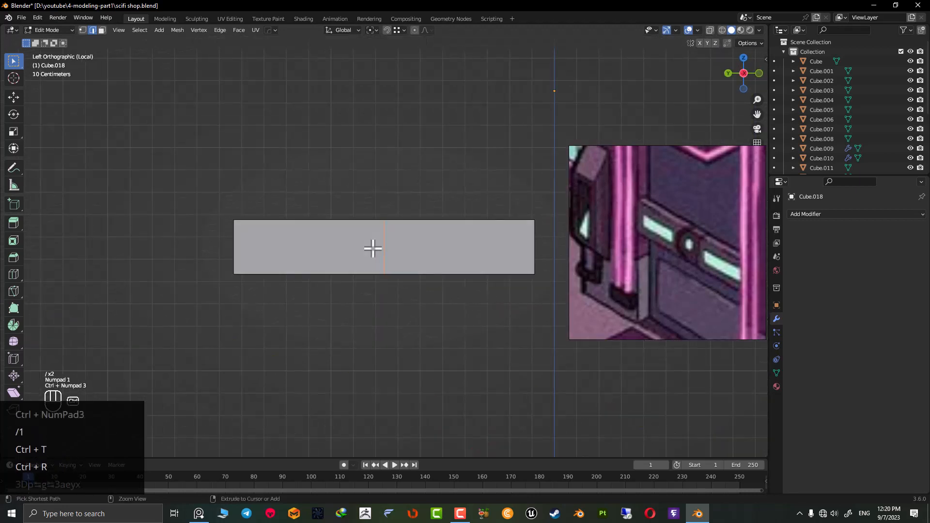
key(KP_2)
key(KP_3)
key(ctrl+KP_3)
scroll(415, 233, up, 1)
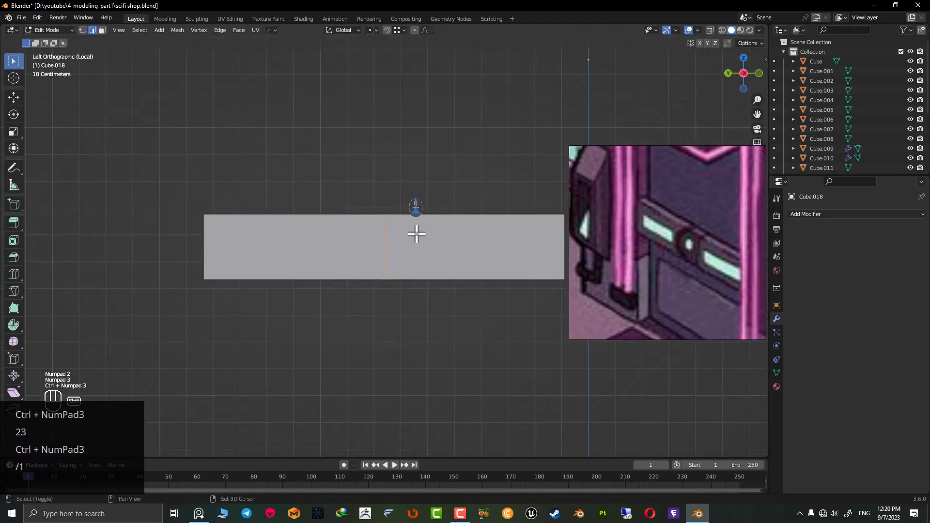
shift+middle_drag(415, 233, 302, 229)
key(ctrl+r)
click(268, 241)
right_click(267, 241)
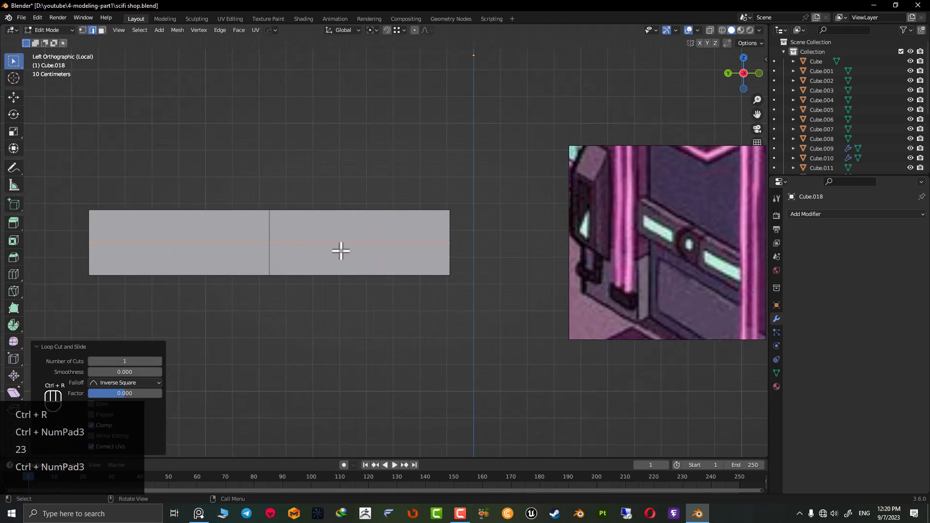
Bevel the band's vertical middle edge loop into a narrow central strip.
click(270, 256)
key(ctrl+b)
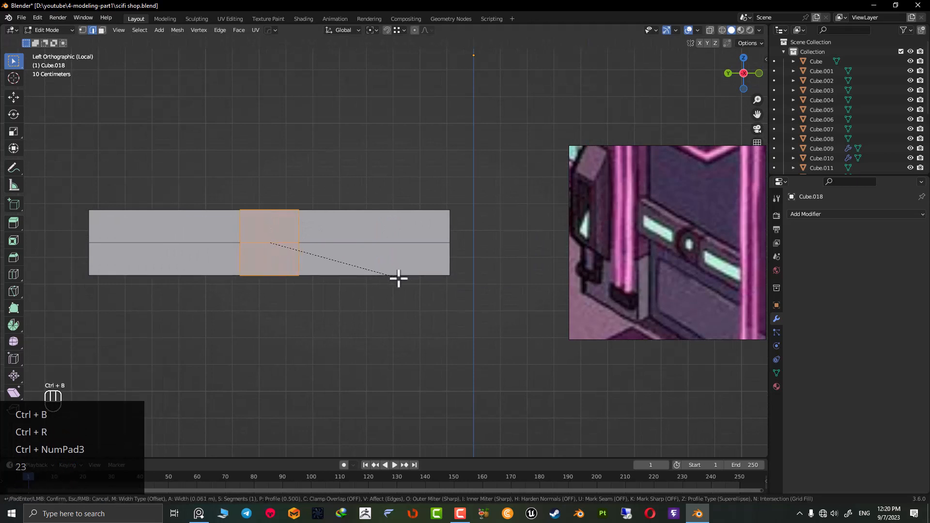
click(394, 277)
alt+click(318, 241)
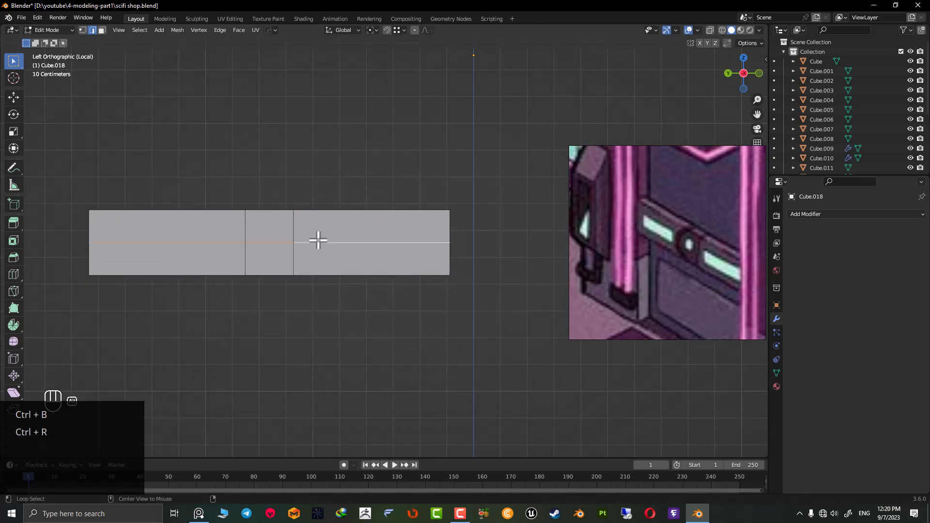
key(ctrl+b)
right_click(387, 252)
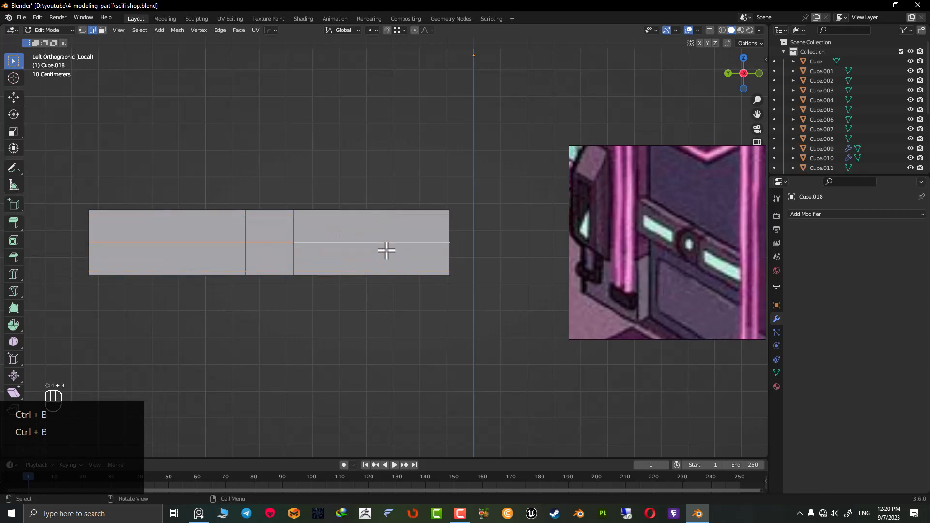
Add a centred vertical loop cut through the band's narrow central strip.
key(ctrl+r)
click(271, 270)
right_click(301, 255)
Bevel the band's horizontal middle edge loop with two segments and a width of about 0.045 m.
shift+middle_drag(307, 242, 366, 249)
scroll(366, 249, up, 2)
alt+click(334, 248)
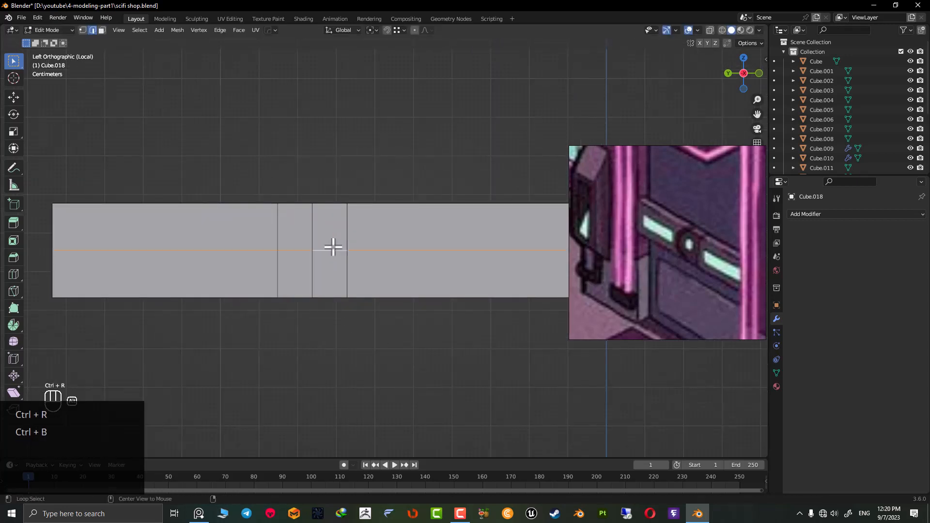
key(ctrl+b)
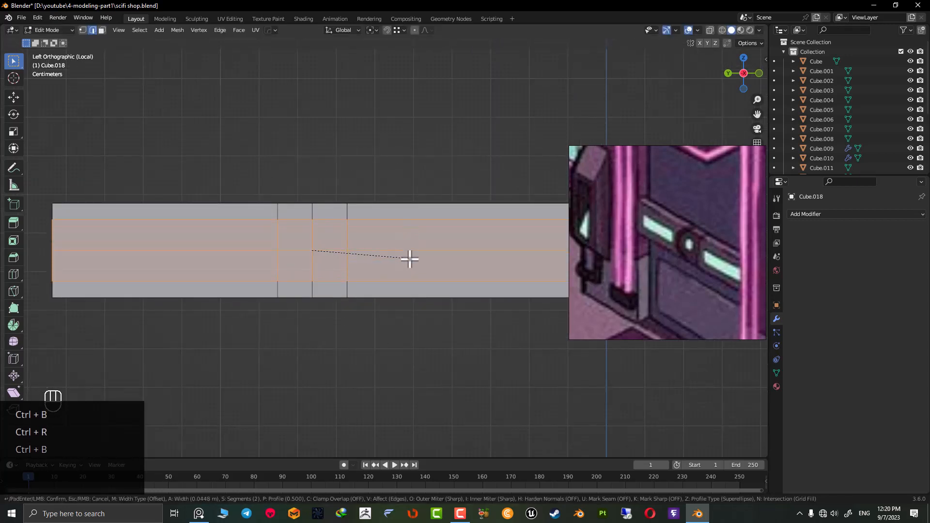
click(410, 260)
Select the four faces at the centre of the band and shape them into a circle with LoopTools Circle.
click(330, 230)
key(3)
click(320, 235)
shift+click(295, 242)
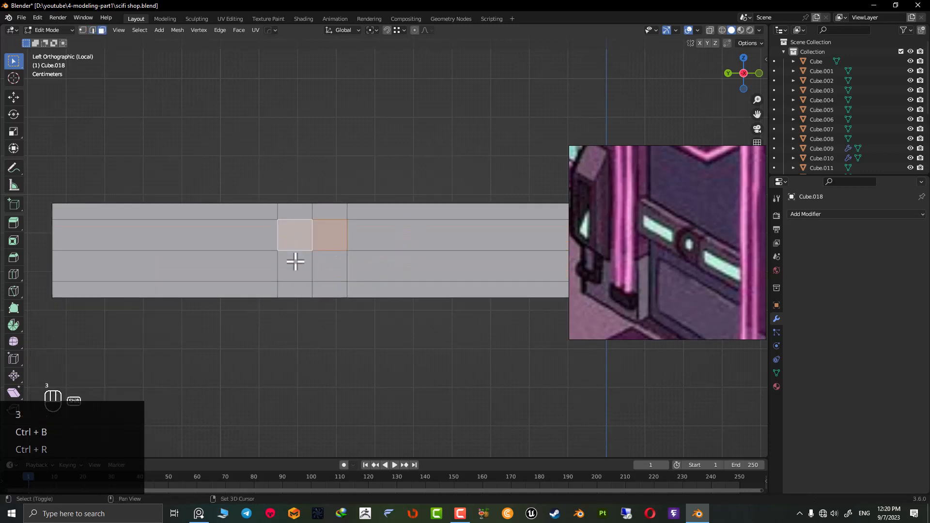
shift+click(296, 262)
shift+click(330, 263)
scroll(320, 253, up, 2)
right_click(270, 224)
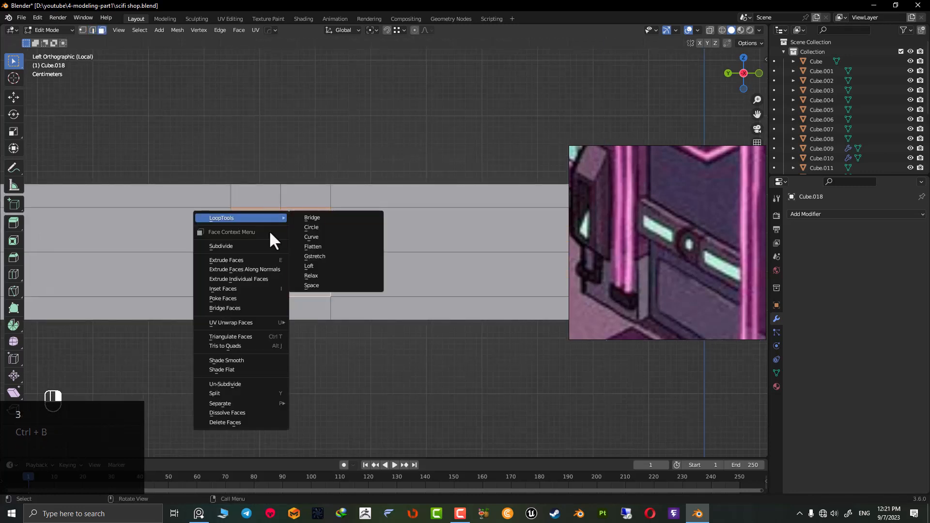
click(327, 228)
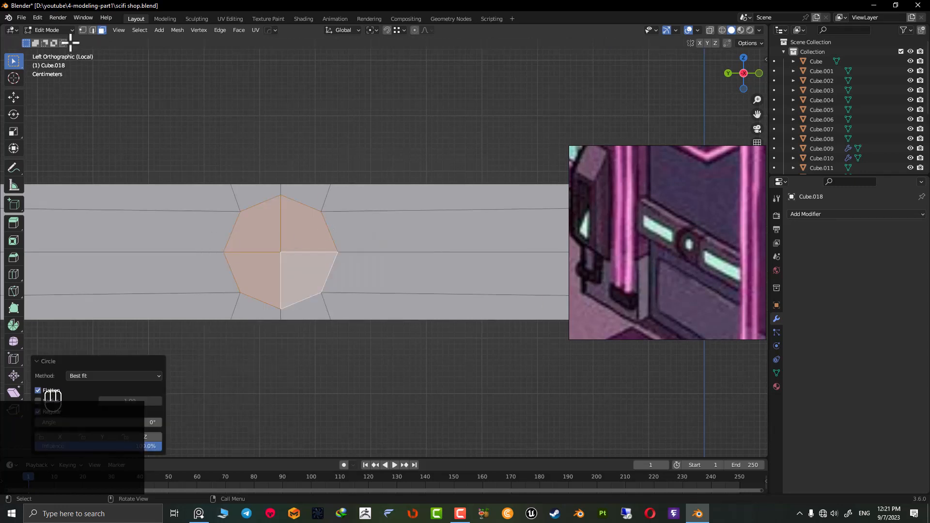
Search the add-ons in the preferences for "loop" to check whether LoopTools is enabled.
click(20, 17)
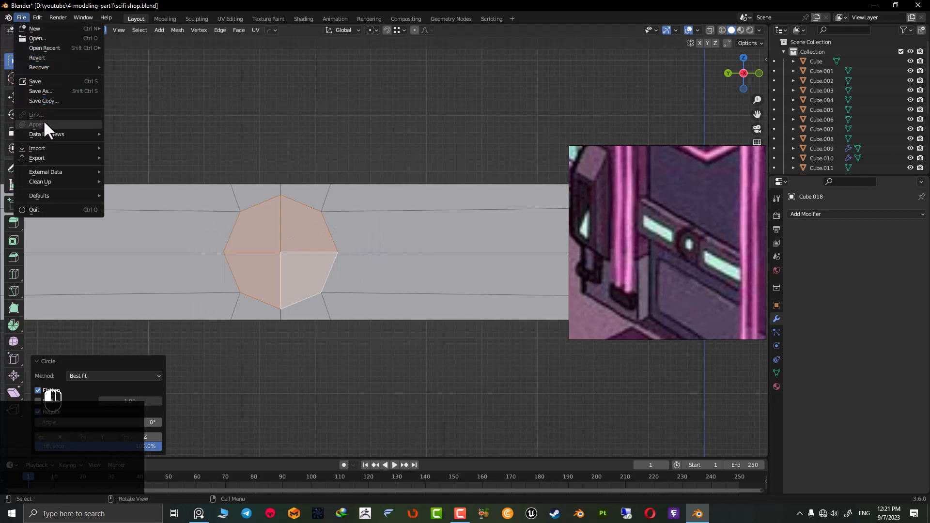
click(36, 18)
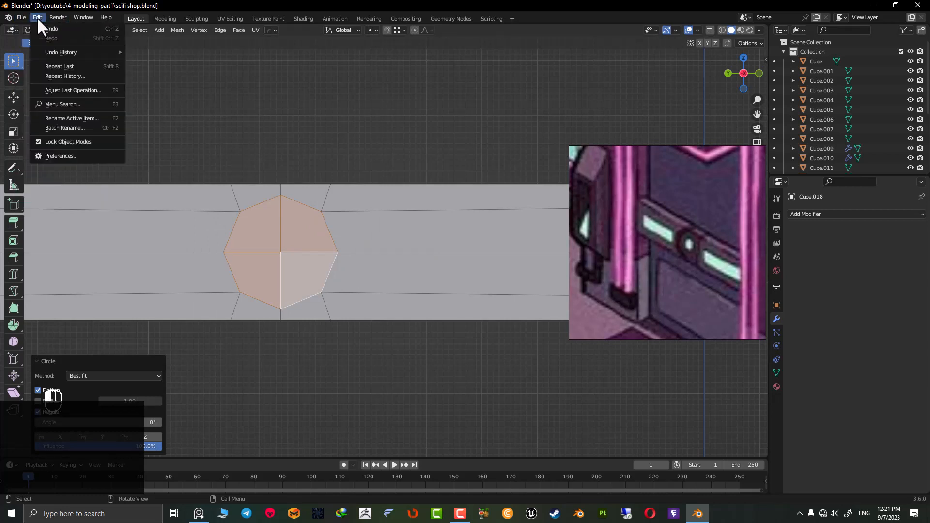
click(71, 156)
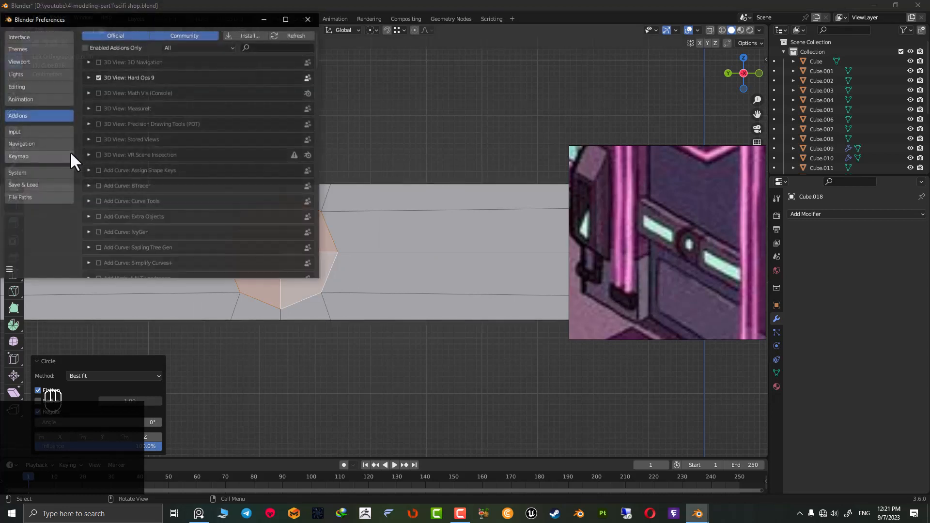
click(266, 45)
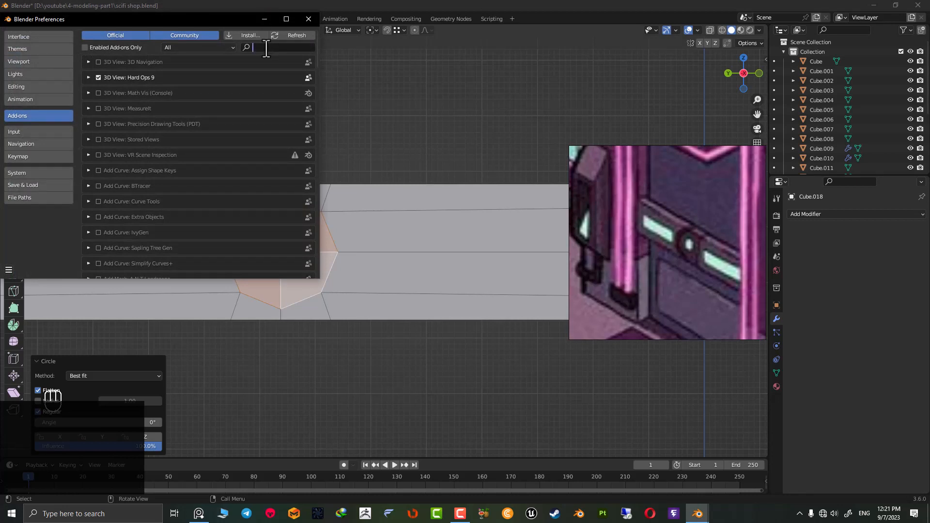
text(loop)
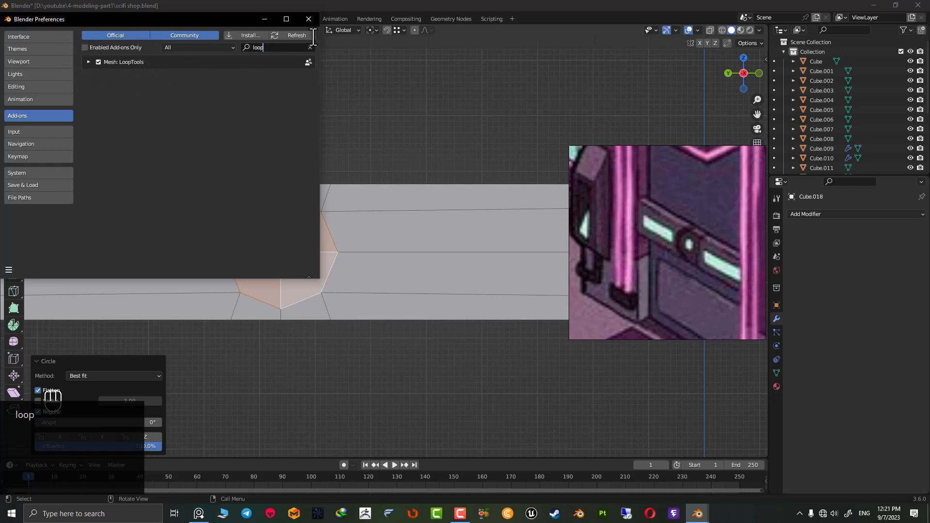
click(309, 19)
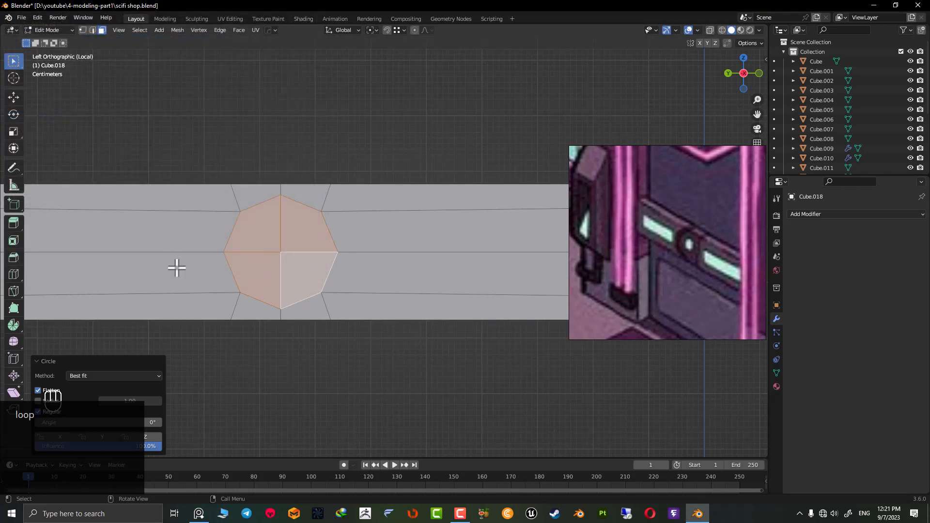
Undo the circle shaping and reapply LoopTools Circle to the four selected centre faces.
key(ctrl+z)
right_click(279, 248)
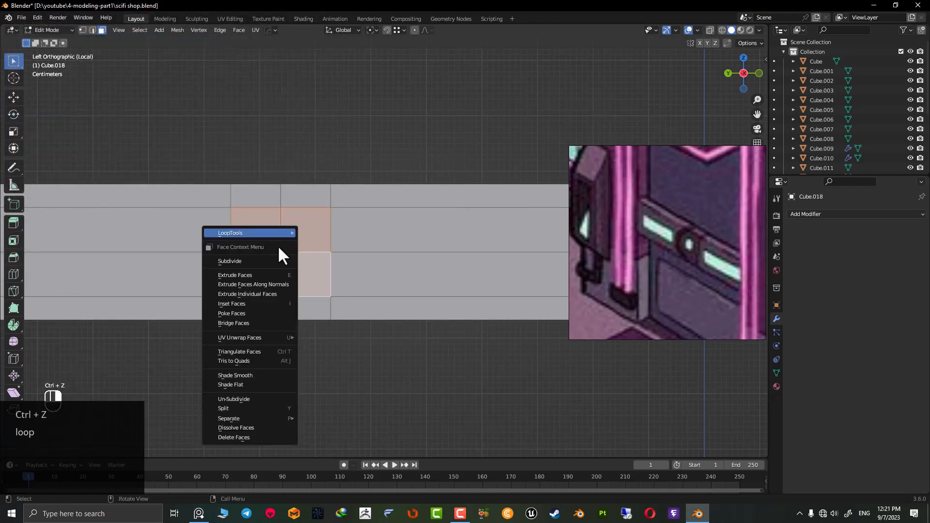
mouse_move(289, 234)
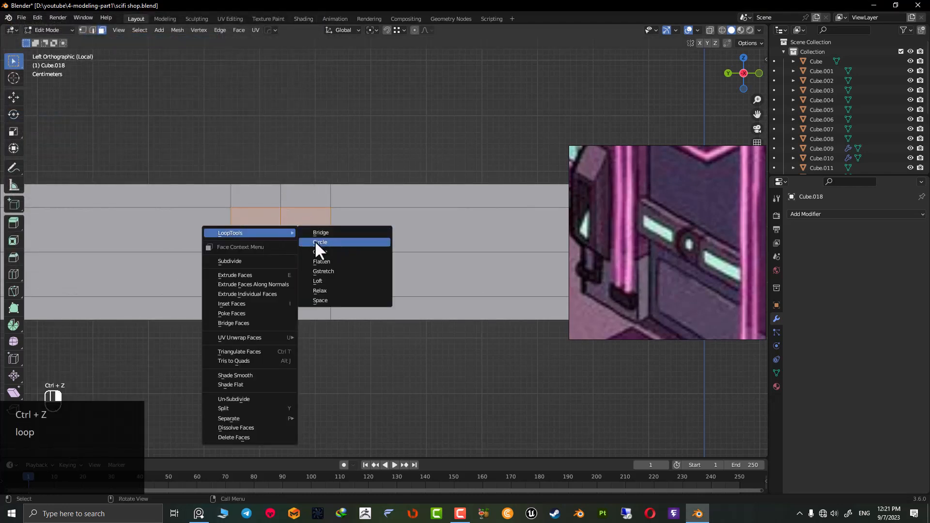
click(317, 242)
Extrude the circular faces along their normals into the band by about 0.018 m to form a recess.
middle_drag(247, 214, 290, 241)
right_click(291, 241)
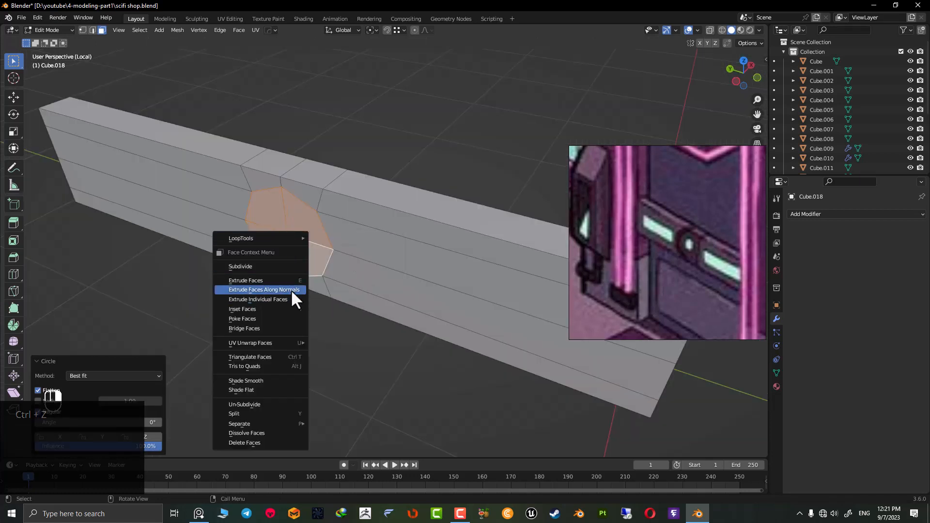
click(292, 291)
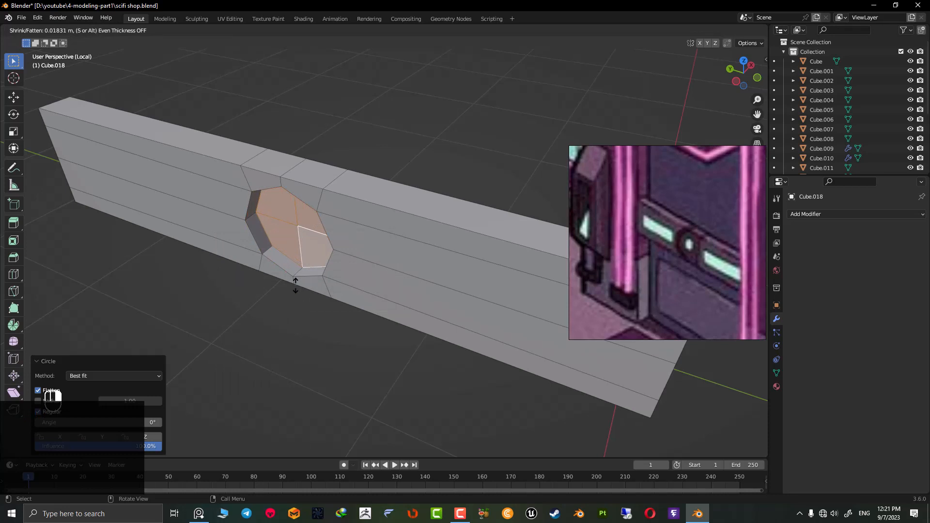
click(296, 285)
Select the rim edge loops around the circular recess.
middle_drag(301, 276, 380, 280)
key(2)
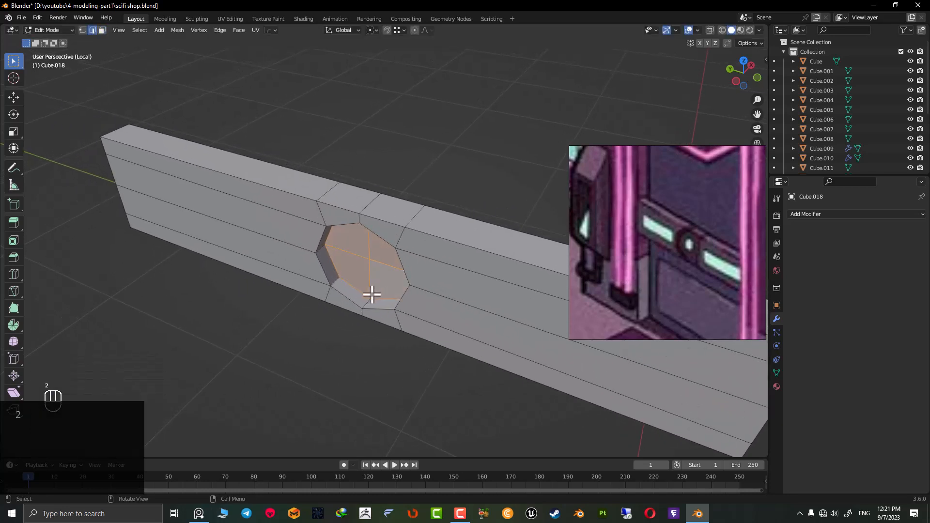
alt+click(360, 292)
alt+shift+click(349, 301)
alt+shift+click(321, 271)
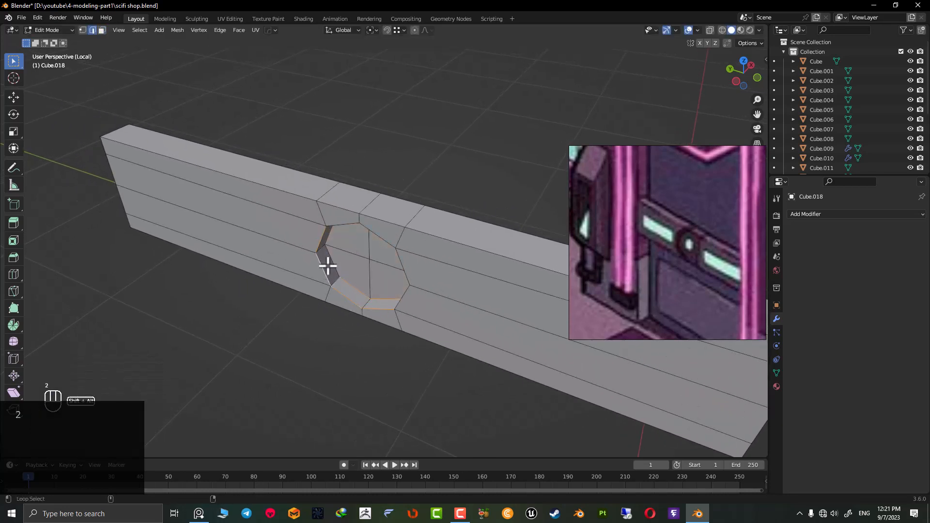
middle_drag(328, 265, 426, 305)
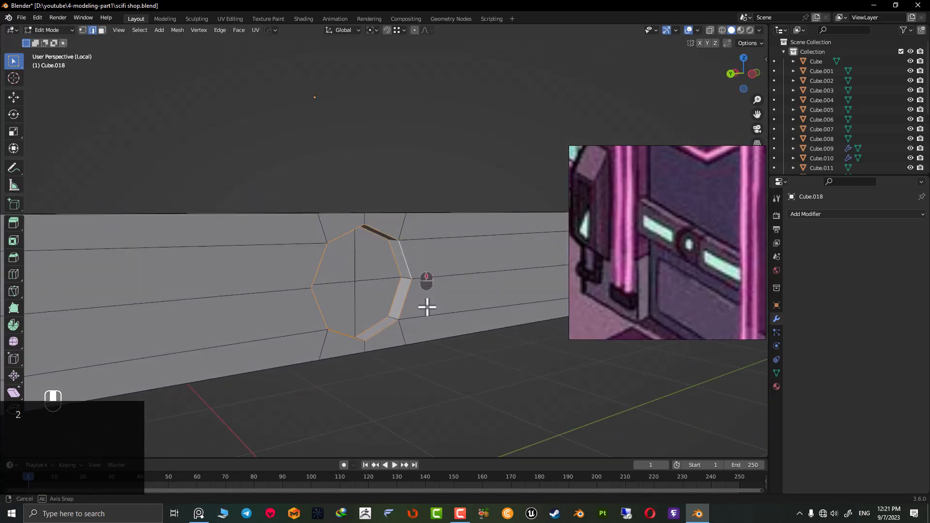
middle_drag(386, 271, 435, 257)
scroll(186, 262, down, 5)
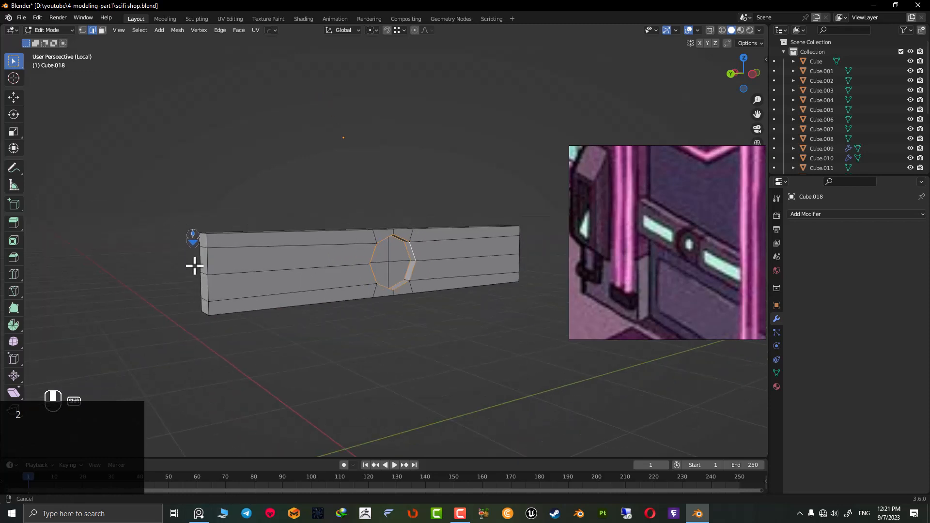
Add the band's outer border edges, including those at both ends, to the recess rim selection.
middle_drag(193, 264, 315, 303)
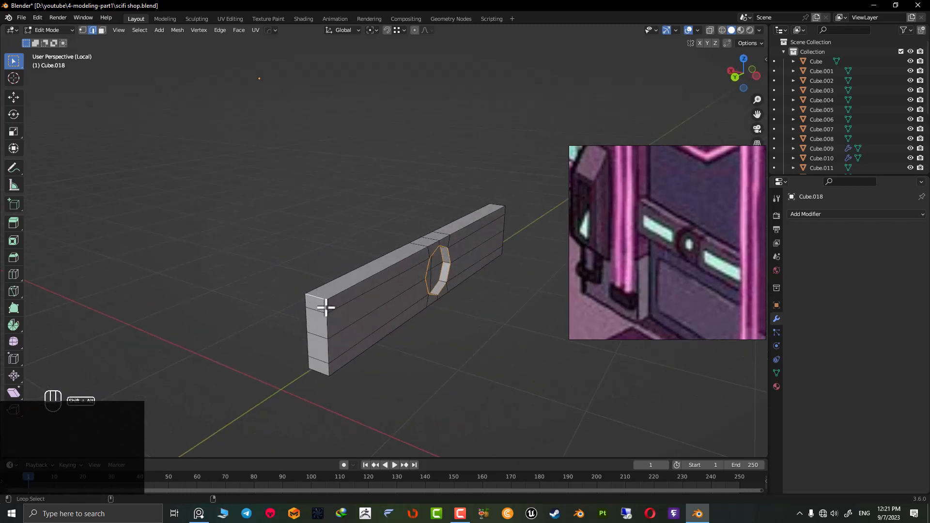
click(335, 296)
scroll(327, 338, up, 5)
shift+middle_drag(322, 341, 363, 223)
alt+shift+click(276, 268)
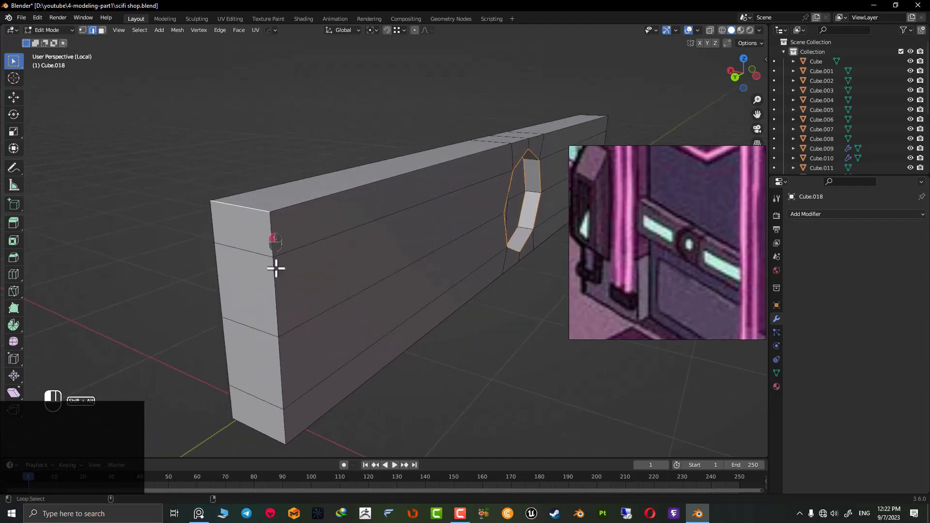
alt+shift+click(291, 206)
alt+shift+click(265, 187)
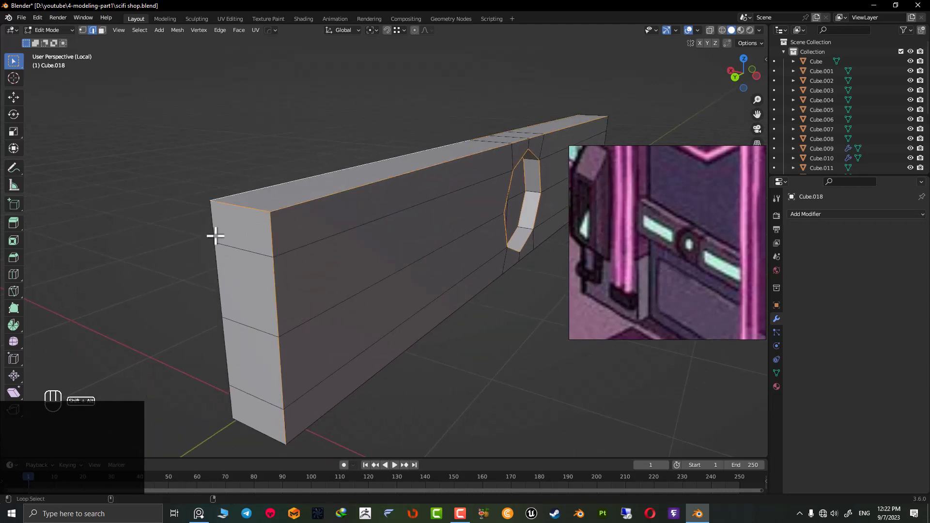
alt+shift+click(366, 398)
scroll(261, 434, down, 5)
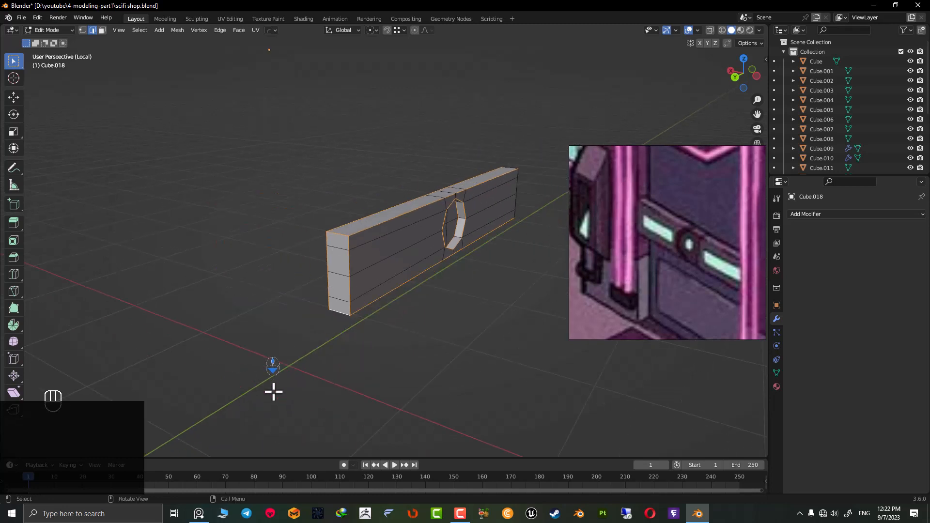
middle_drag(272, 391, 355, 303)
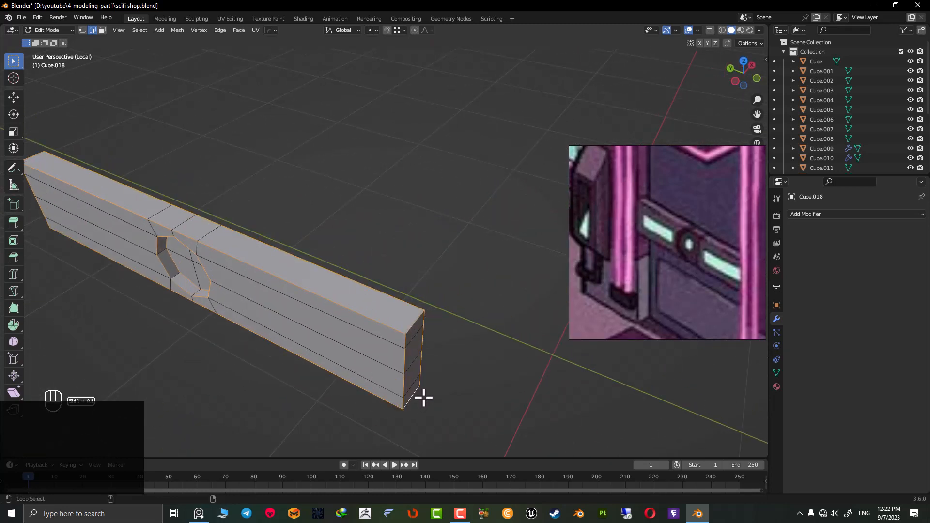
middle_drag(424, 398, 270, 275)
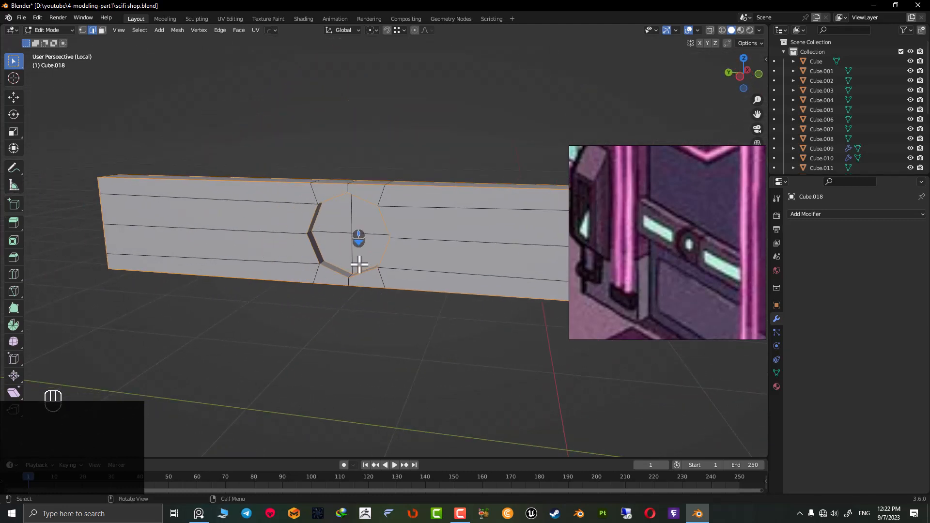
Apply the band's object transform and resume editing its mesh with the edge selection kept.
shift+middle_drag(360, 264, 310, 312)
scroll(277, 345, up, 3)
shift+middle_drag(208, 382, 346, 313)
key(Tab)
key(ctrl+a)
click(312, 349)
key(Tab)
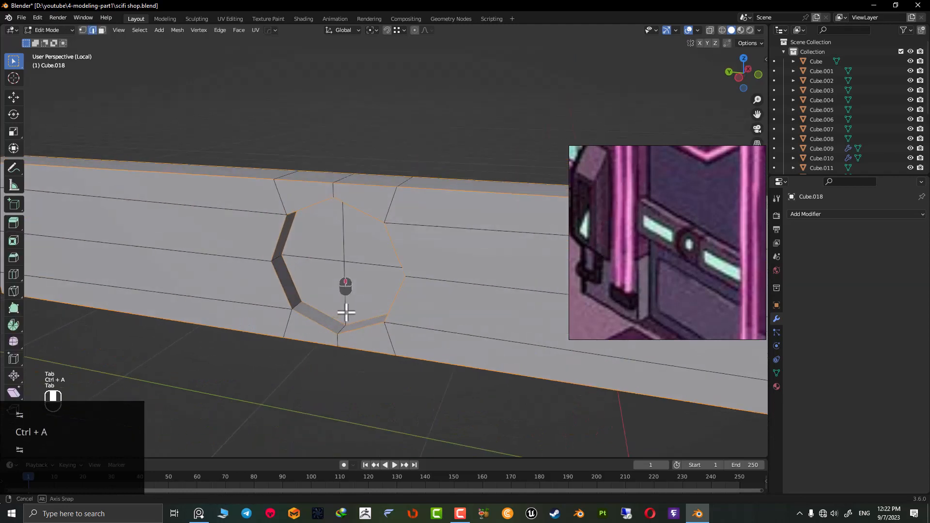
Bevel the selected recess rim and band border edges by about 0.002 m with one segment, and return to object mode.
scroll(346, 312, up, 4)
key(ctrl+b)
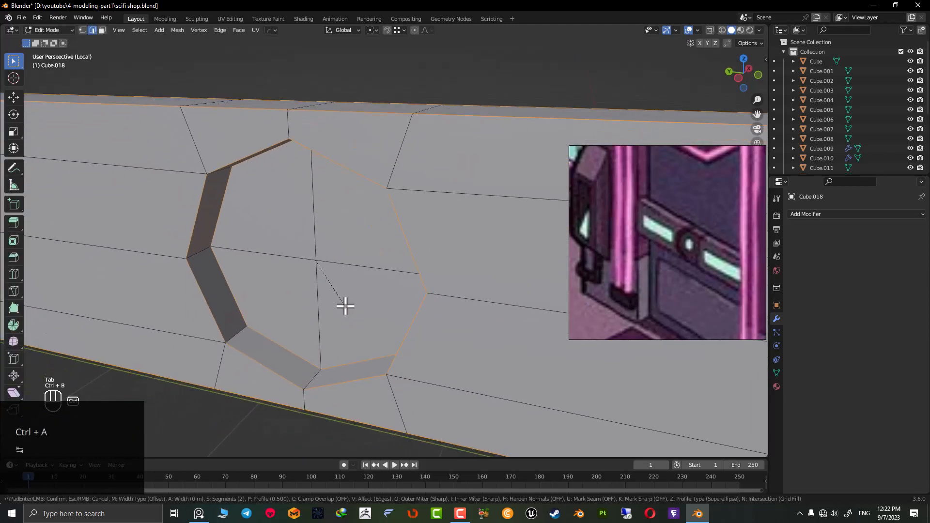
scroll(347, 314, down, 1)
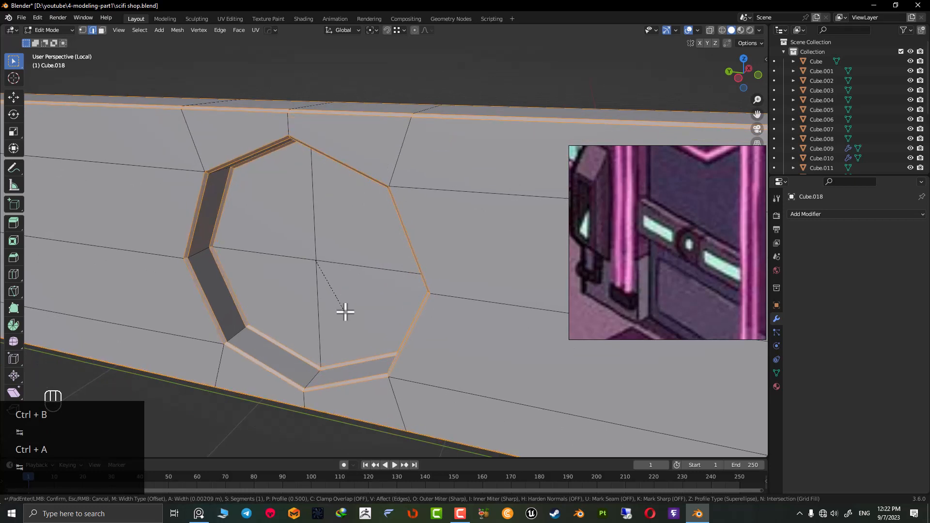
click(345, 312)
scroll(344, 312, down, 5)
key(Tab)
Add a Subdivision Surface modifier to the band and turn off its viewport display after checking the smoothed shape.
shift+middle_drag(431, 295, 199, 224)
click(833, 214)
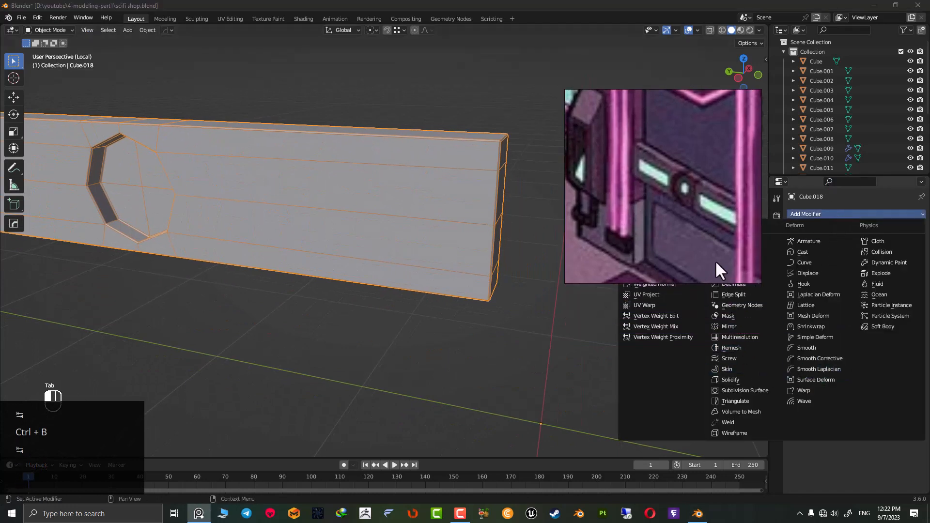
click(824, 217)
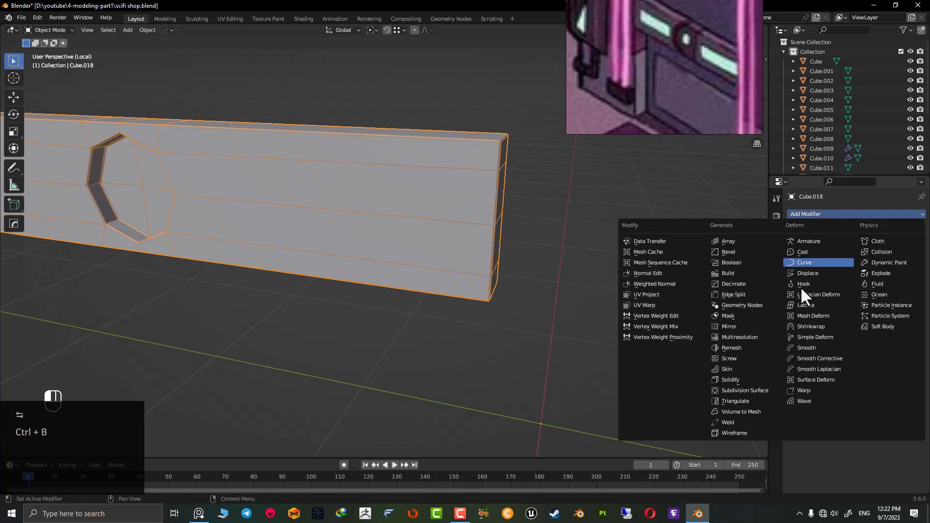
click(760, 390)
middle_drag(608, 345, 359, 278)
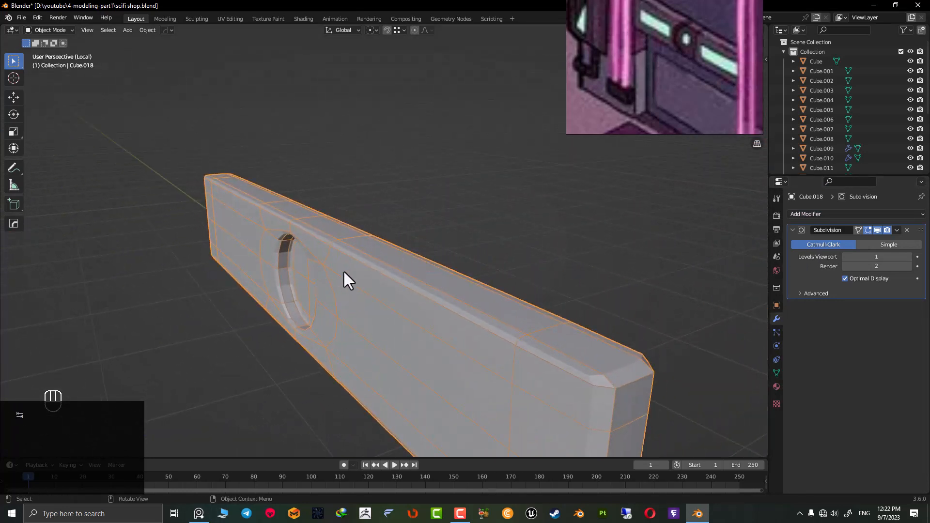
click(876, 230)
middle_drag(432, 243, 330, 216)
click(878, 230)
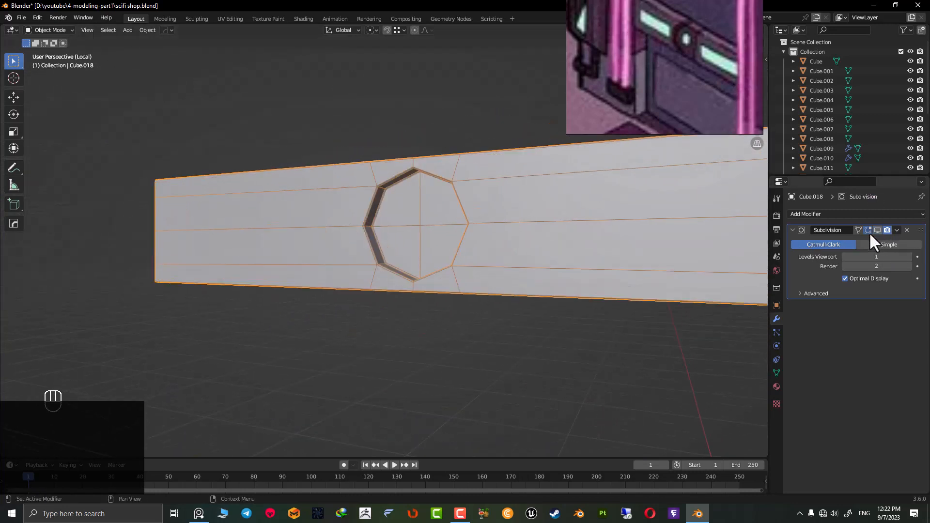
Knife-cut an edge path just outside the recess rim around its right half, running between the lower and upper vertical centre edges.
key(Tab)
middle_drag(459, 219, 456, 204)
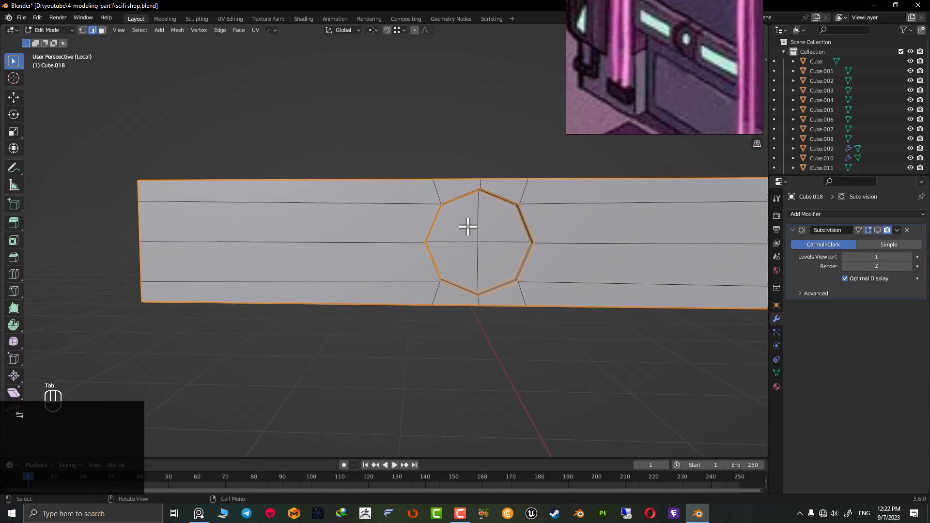
key(KP_1)
key(ctrl+KP_3)
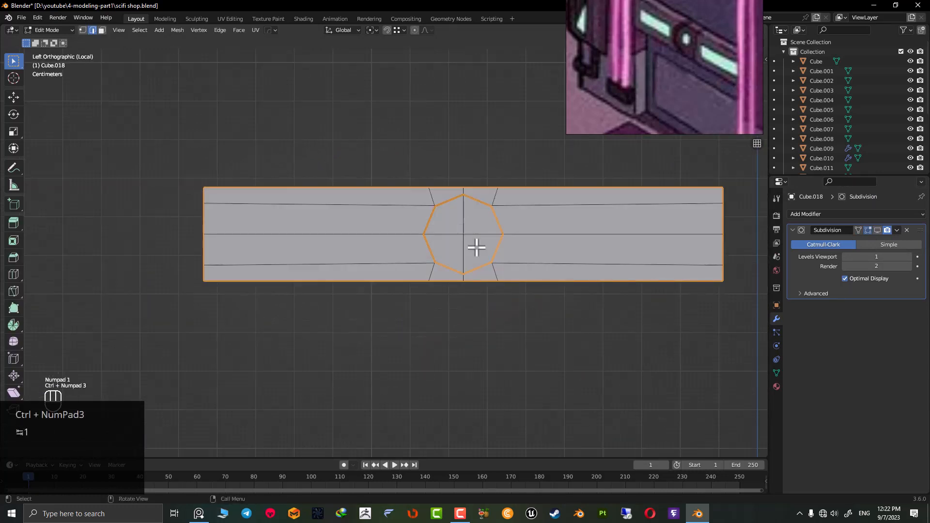
scroll(476, 247, up, 4)
shift+middle_drag(465, 242, 376, 317)
scroll(473, 337, up, 1)
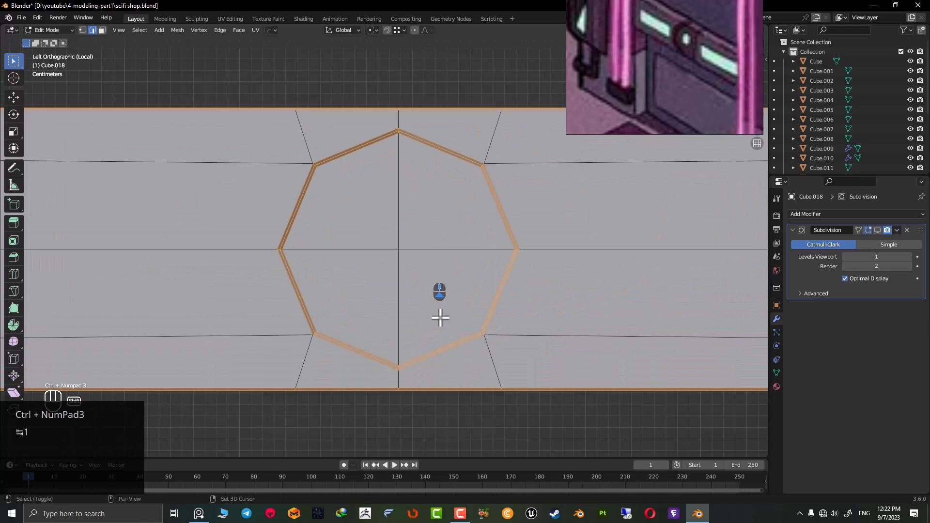
shift+middle_drag(441, 316, 400, 341)
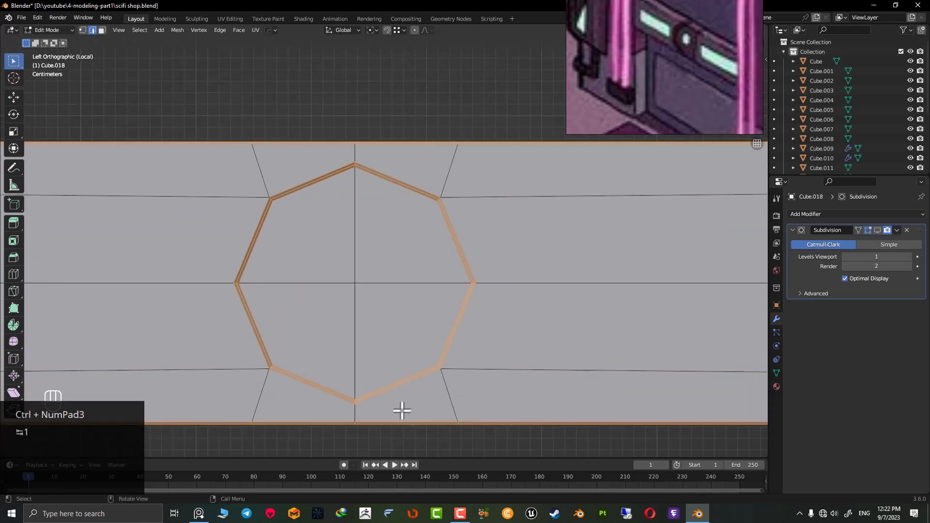
key(k)
click(370, 445)
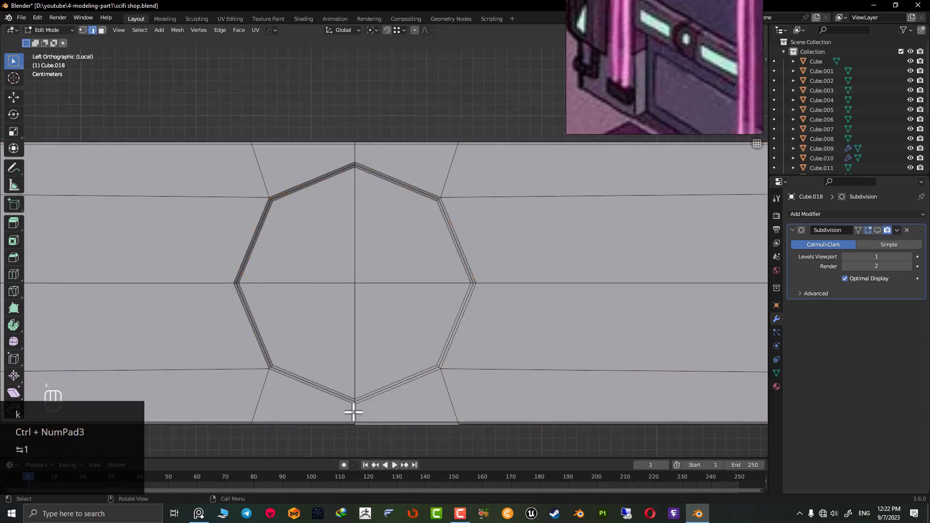
key(k)
click(355, 413)
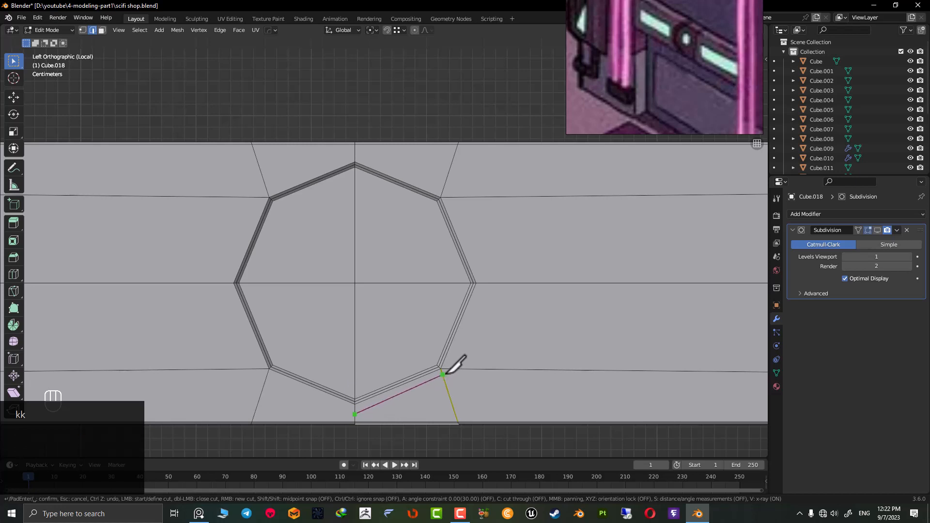
click(491, 283)
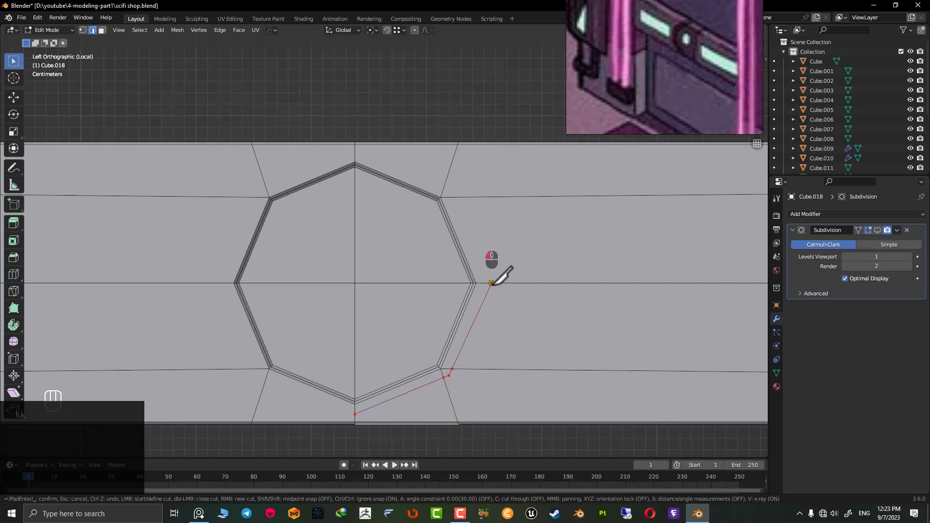
click(451, 198)
click(356, 152)
key(Return)
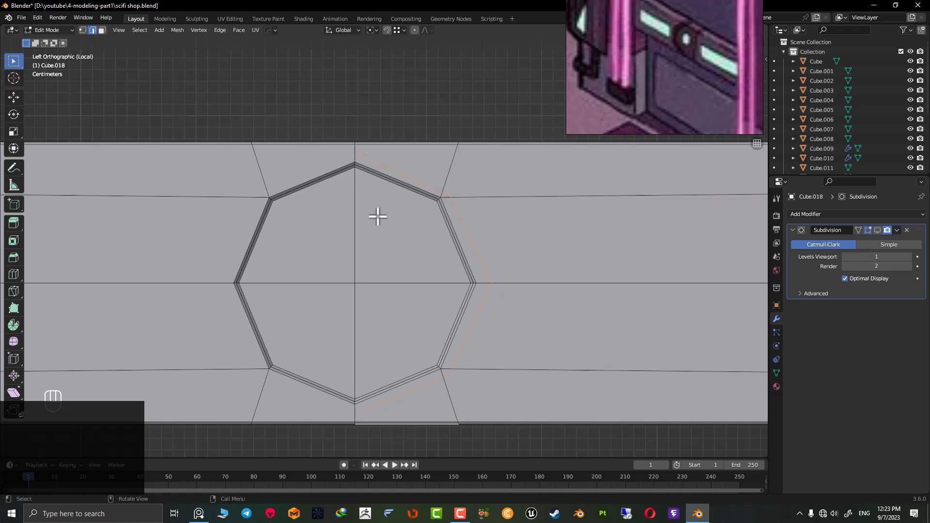
key(Tab)
key(Tab)
Switch to vertex selection, move the reference image out of the way, and enable Auto Merge.
scroll(387, 249, up, 8)
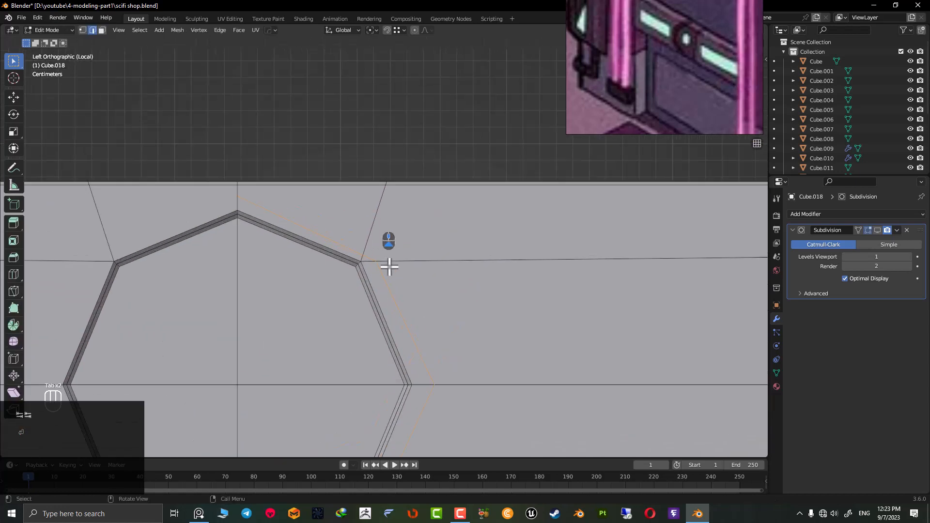
key(1)
right_drag(624, 58, 647, 244)
click(376, 31)
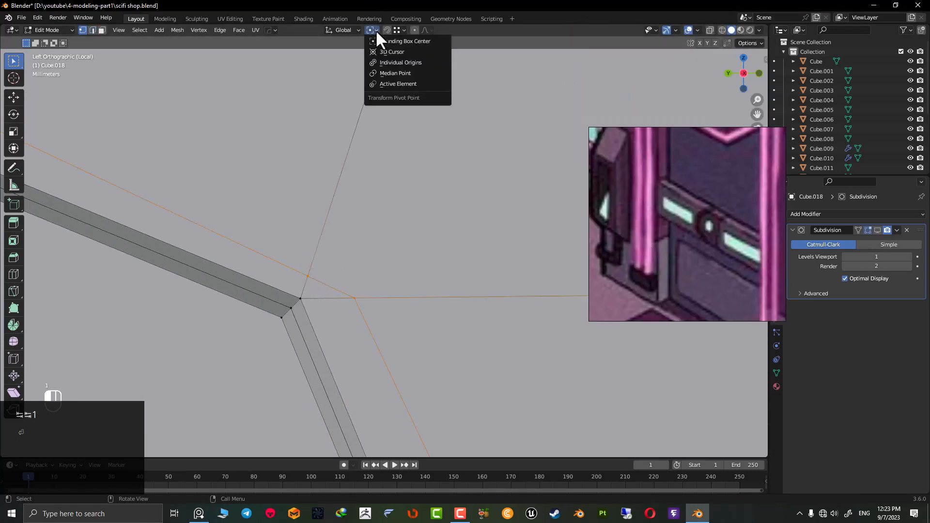
click(404, 29)
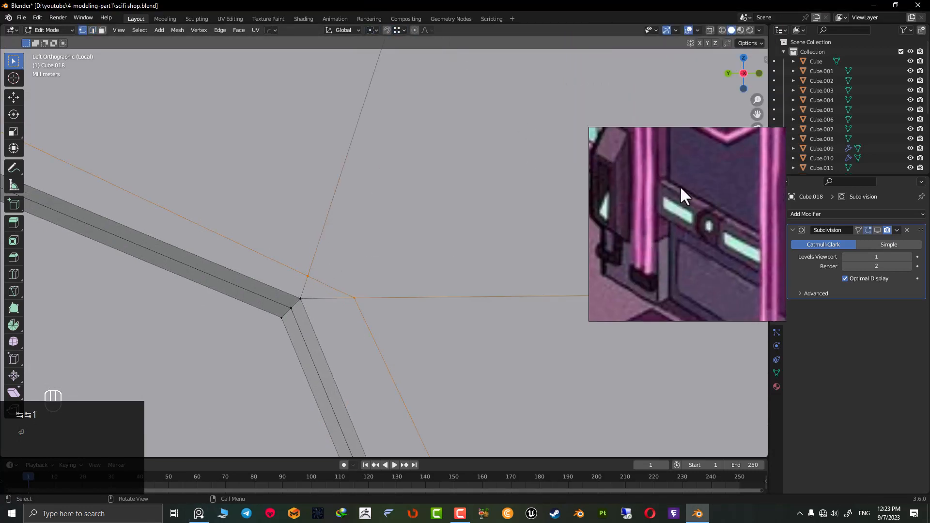
right_drag(680, 185, 826, 494)
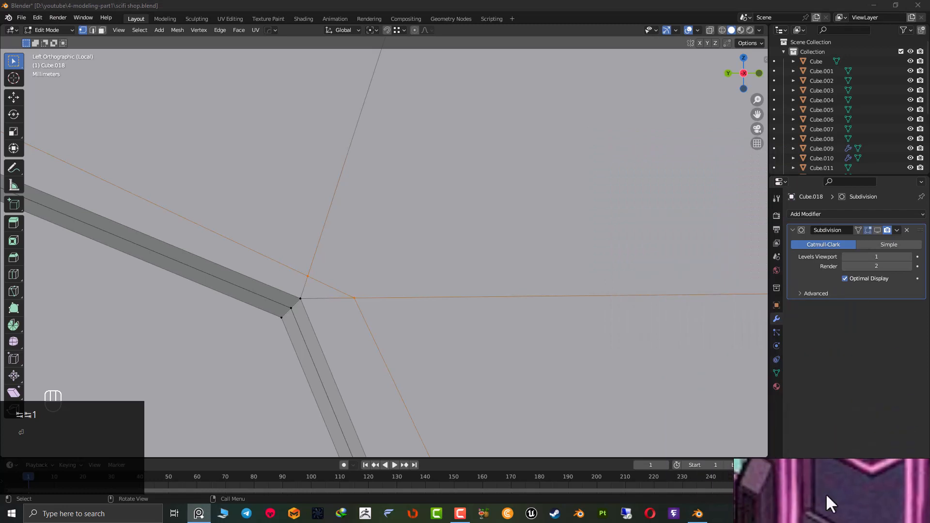
click(767, 61)
click(761, 82)
click(678, 101)
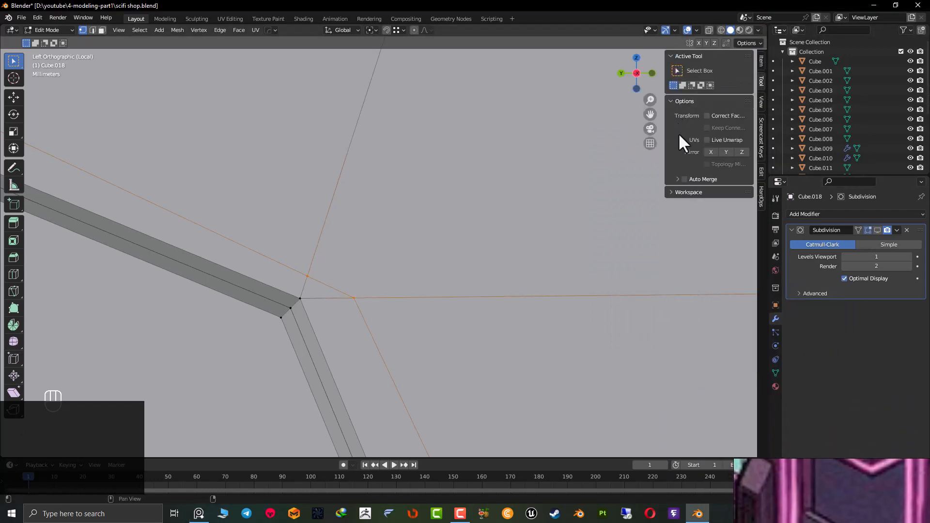
click(691, 179)
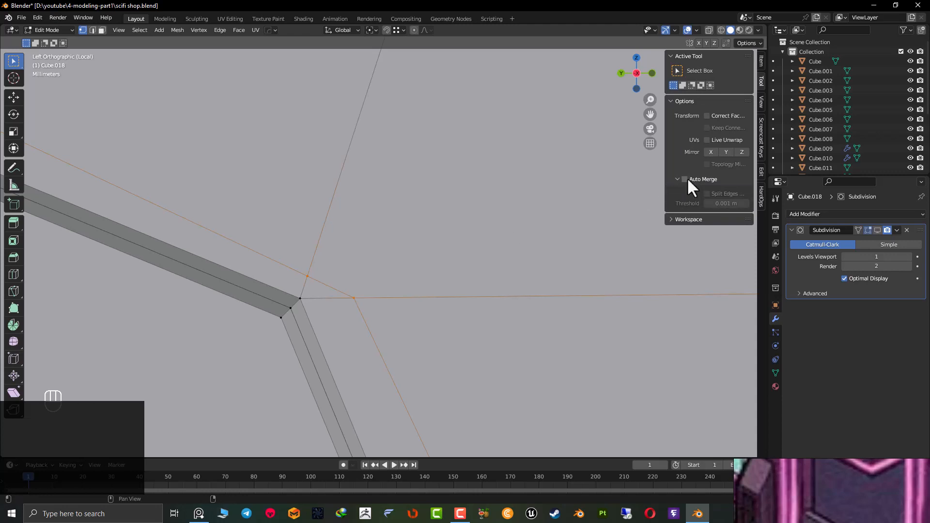
click(685, 180)
key(n)
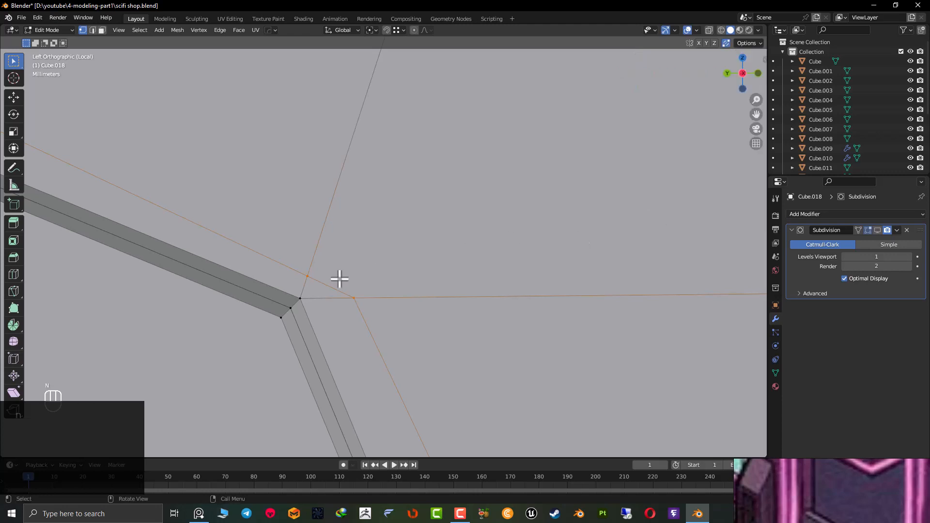
Snap the new cut's vertices together at the recess's upper-right corner to merge them, and move the merged vertex outward from the rim.
scroll(353, 296, down, 1)
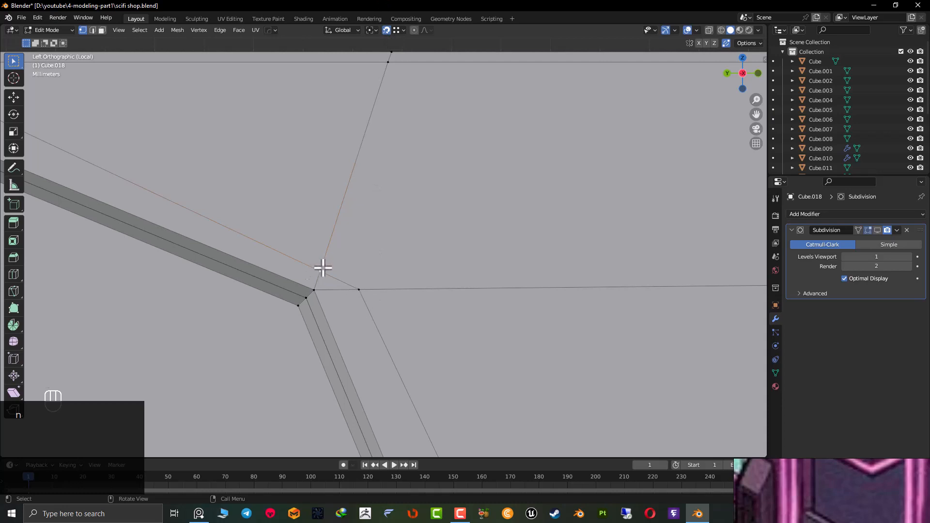
key(g)
click(369, 283)
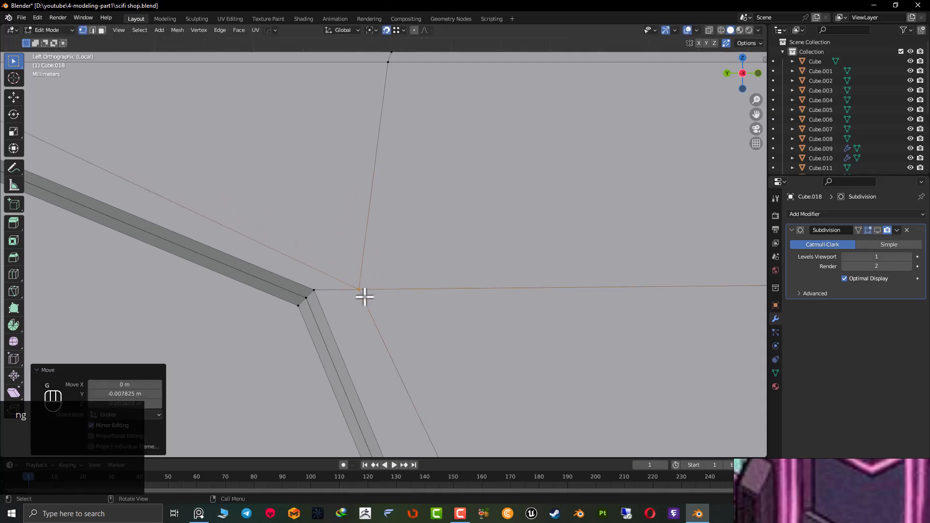
key(g)
click(359, 251)
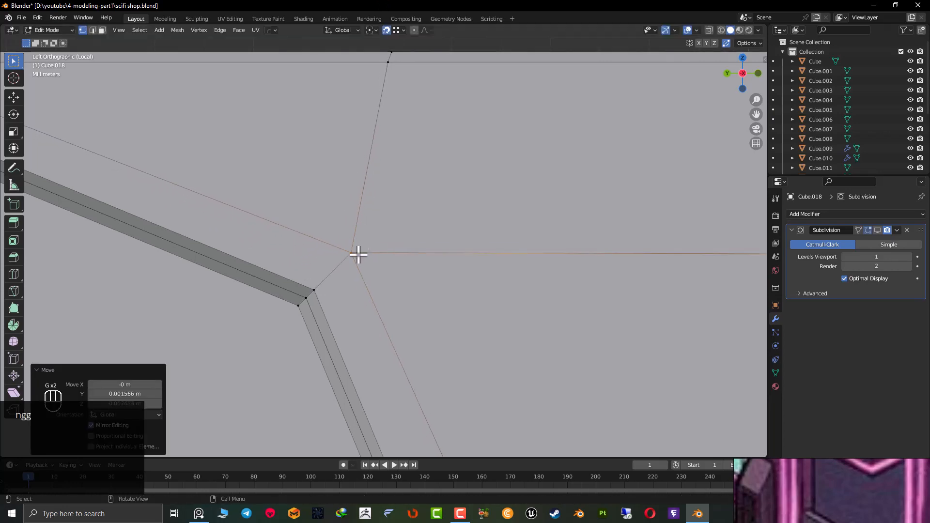
key(g)
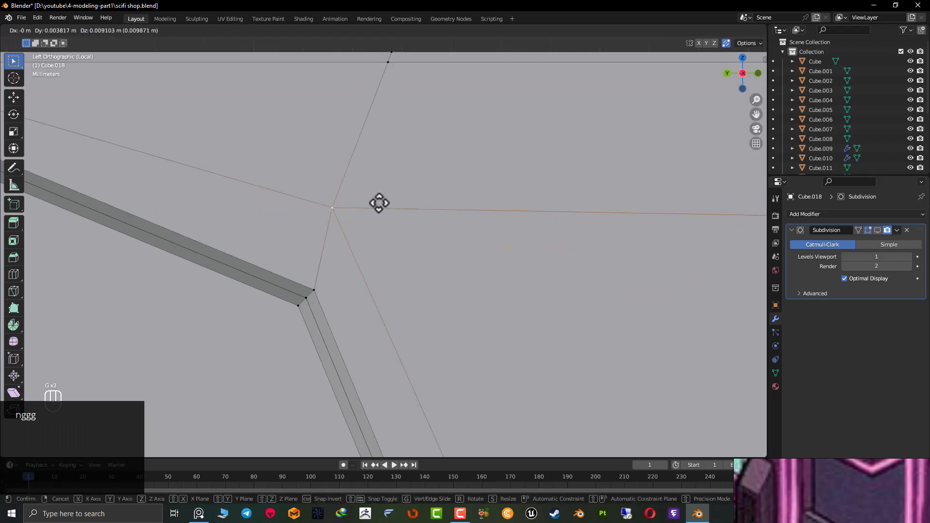
click(378, 202)
Merge the new cut's vertices at the recess's lower-right corner into one and position it diagonally outside the rim corner.
scroll(381, 211, down, 4)
shift+middle_drag(406, 327, 389, 221)
scroll(388, 225, up, 5)
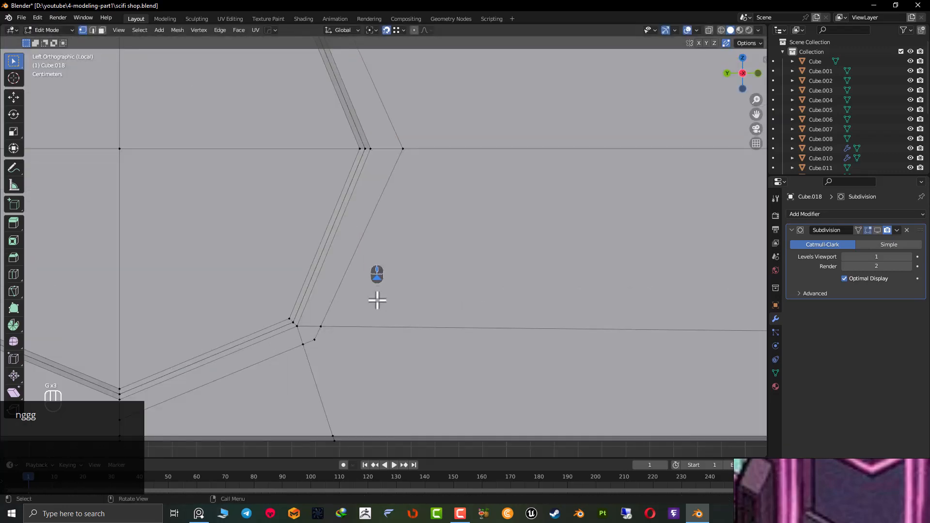
key(g)
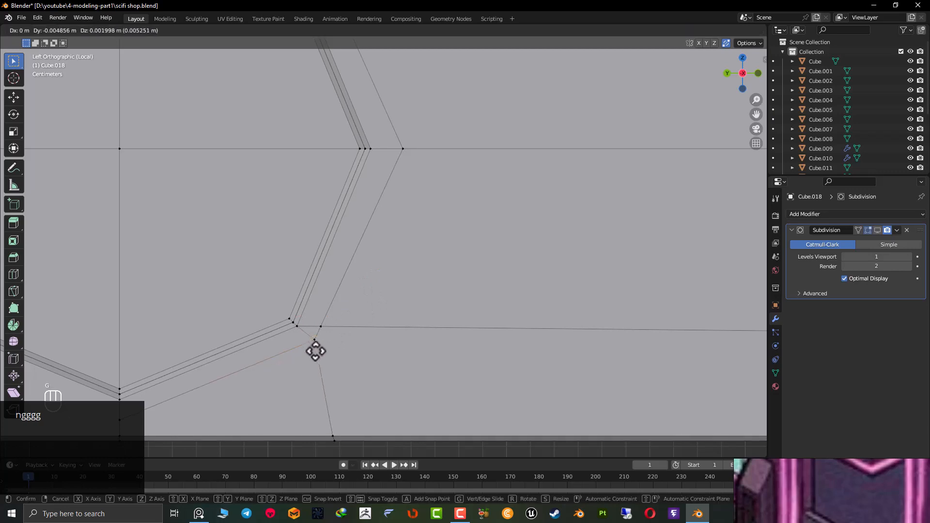
click(316, 347)
click(322, 325)
key(g)
key(g)
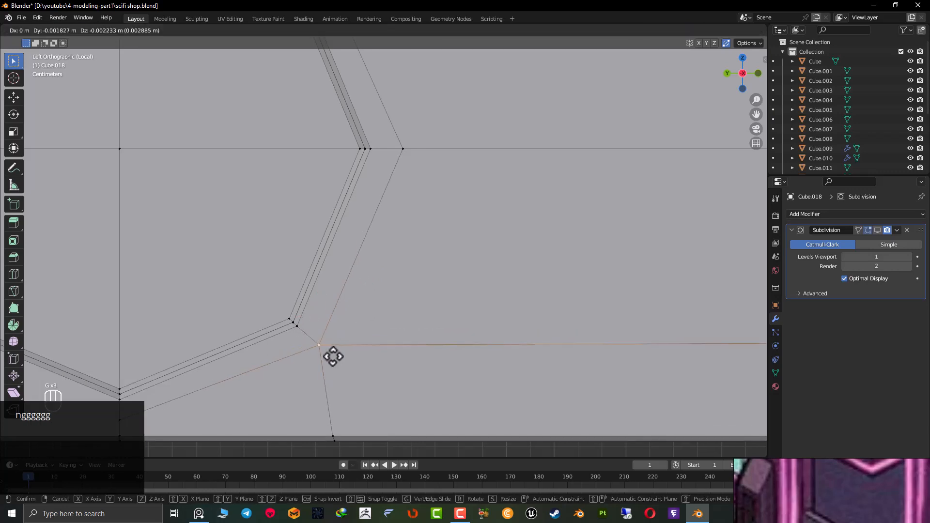
click(328, 357)
Turn off Auto Merge for mesh editing.
key(n)
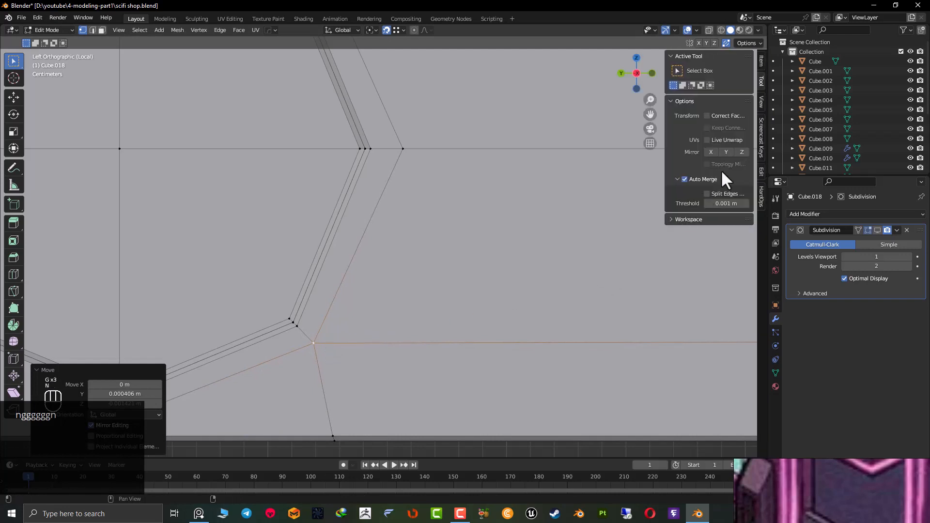
click(685, 179)
scroll(286, 289, down, 3)
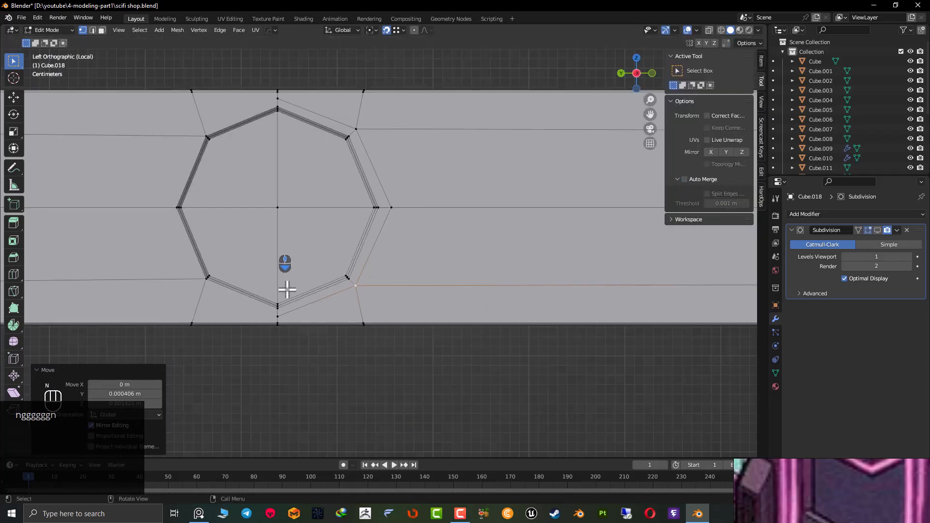
Try to mirror the band with the mirror gizmo, and remove its Subdivision modifier.
key(Tab)
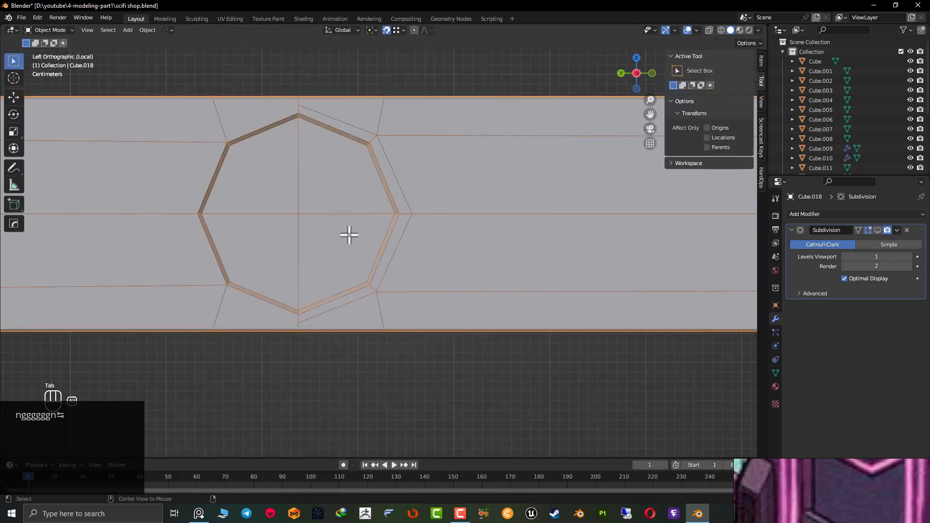
key(alt+x)
scroll(341, 227, down, 5)
scroll(342, 228, up, 4)
key(Tab)
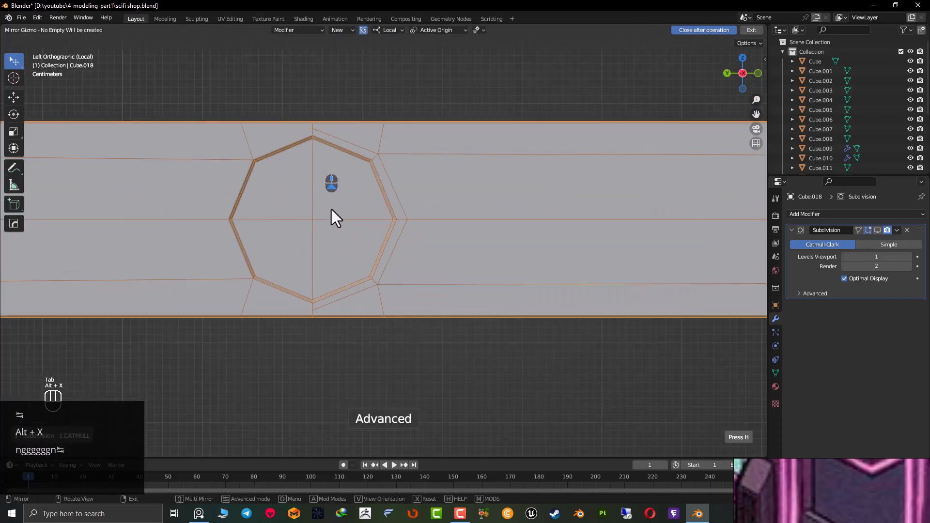
key(Tab)
scroll(317, 230, down, 5)
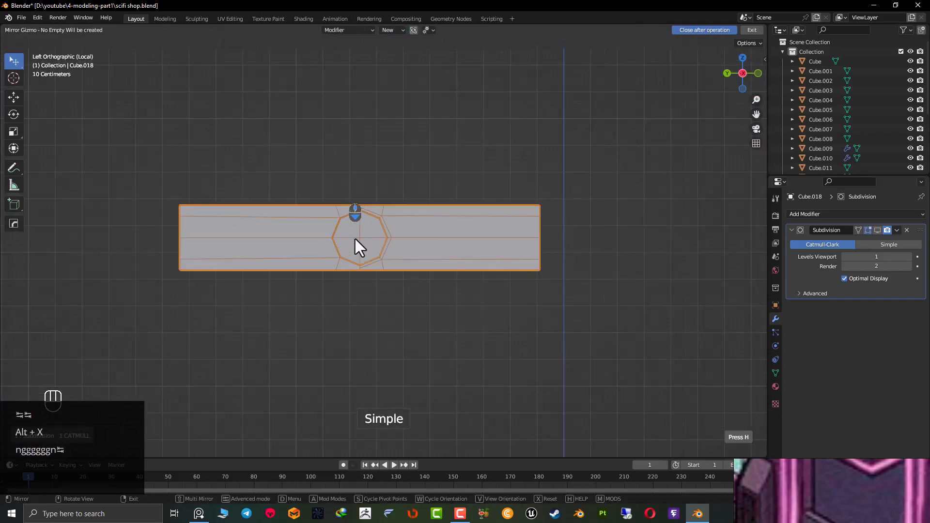
key(Escape)
click(908, 230)
Snap the 3D cursor to the recess's center in the mesh, and set the band's origin to the 3D cursor.
scroll(356, 274, up, 5)
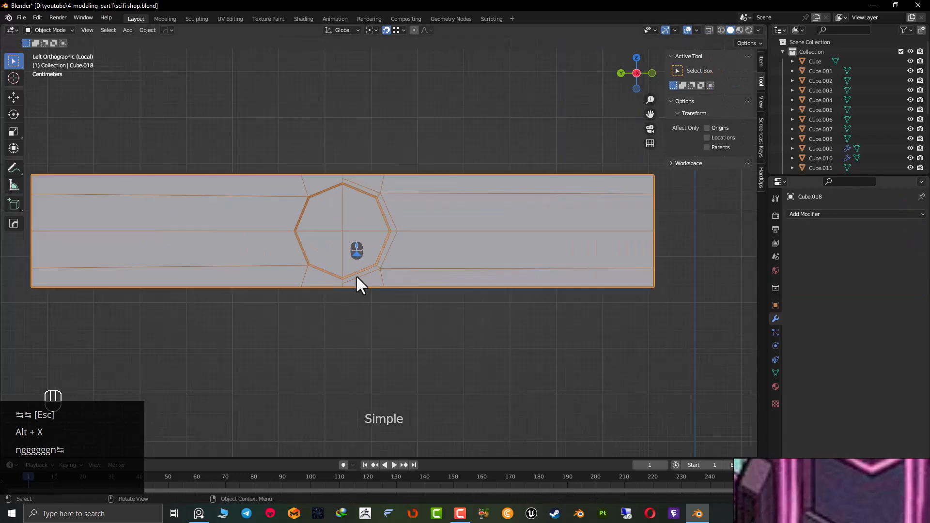
key(Tab)
key(z)
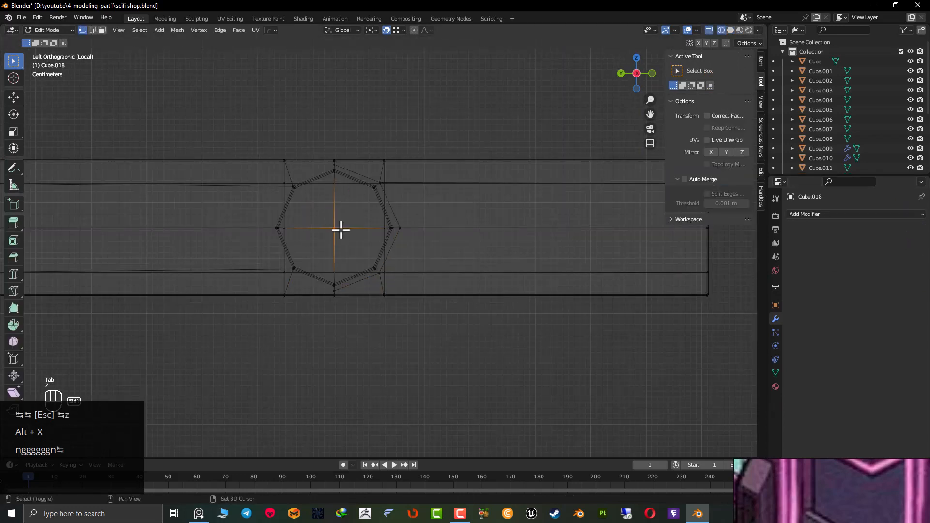
key(shift+s)
key(Tab)
right_click(370, 243)
mouse_move(389, 293)
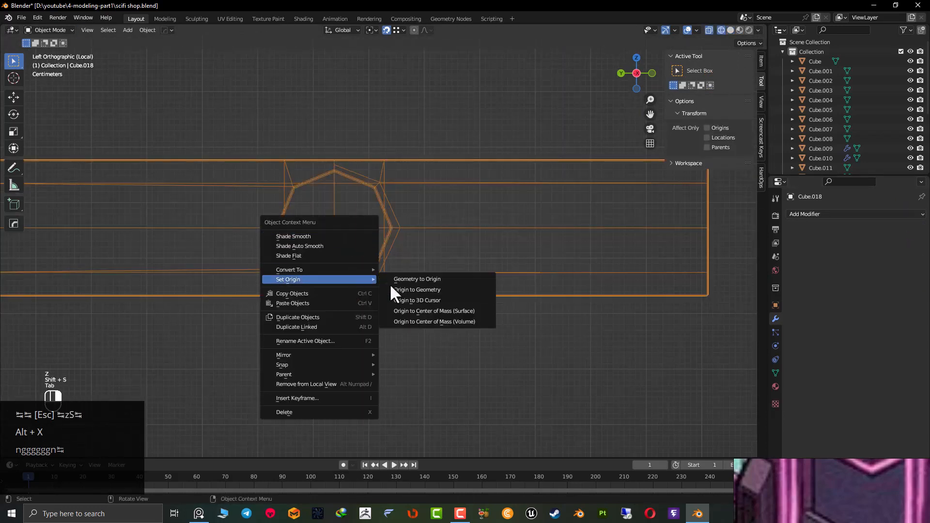
click(419, 299)
Mirror the cleaned-up side of the band along Y with the mirror gizmo, and apply the mirror modifier.
key(alt+x)
click(419, 226)
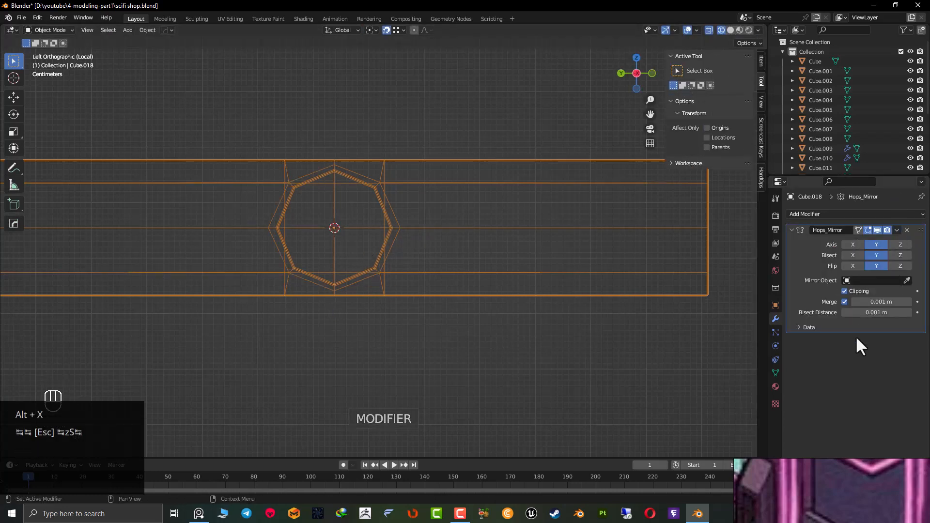
click(898, 231)
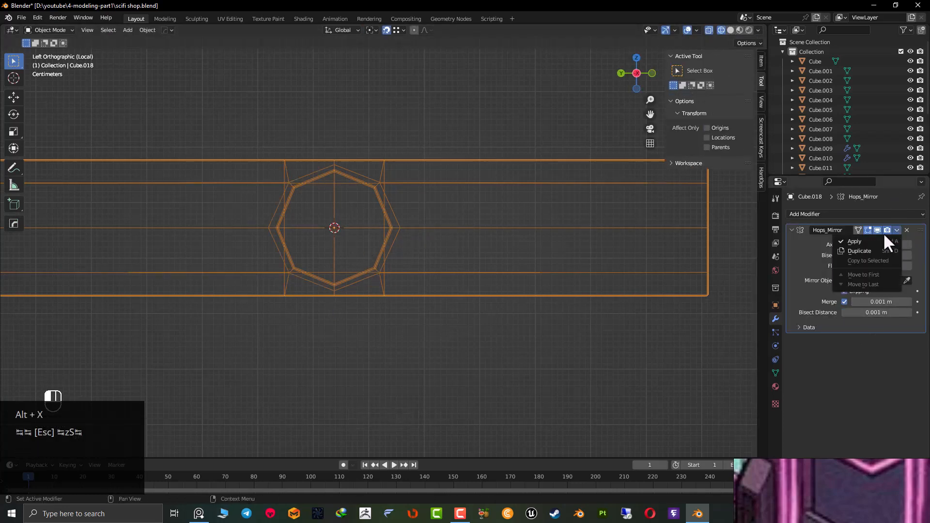
click(871, 240)
Try to move the supporting vertex directly below the recess rim.
scroll(350, 300, up, 4)
key(Tab)
click(262, 359)
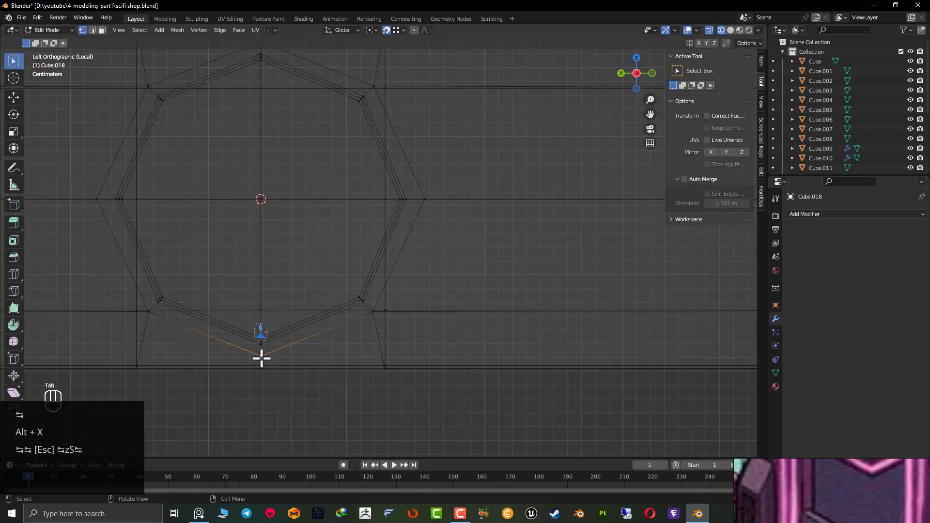
key(g)
click(322, 352)
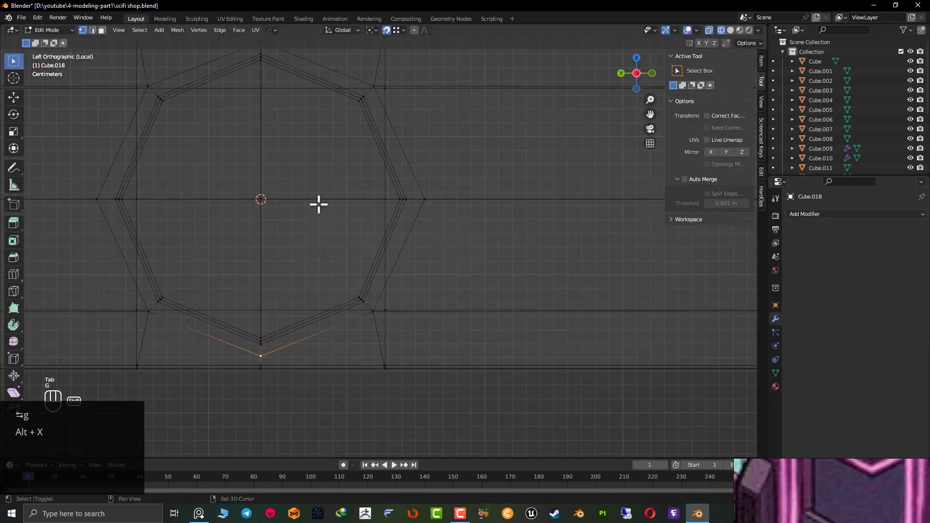
shift+middle_drag(319, 204, 427, 272)
Return to solid shading and add a Subdivision Surface modifier to the band with viewport levels of 2.
key(z)
scroll(443, 240, down, 3)
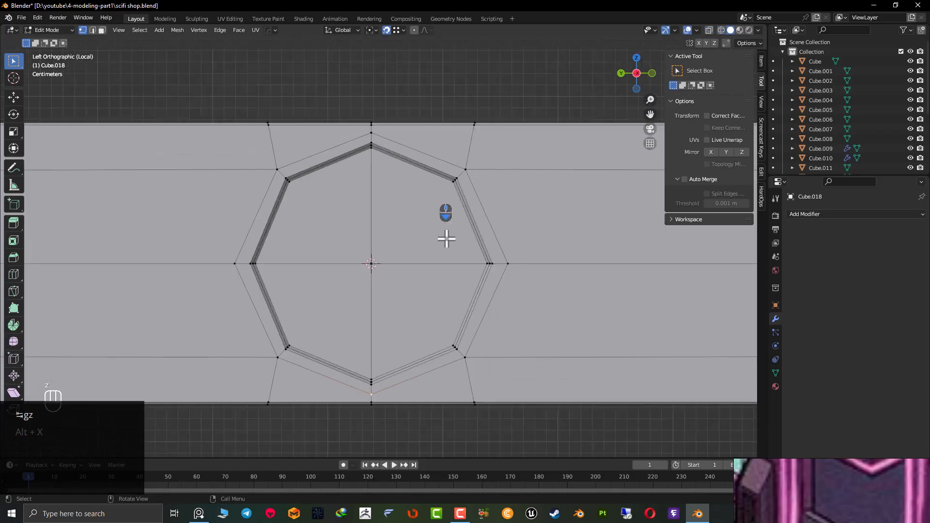
key(Tab)
click(815, 214)
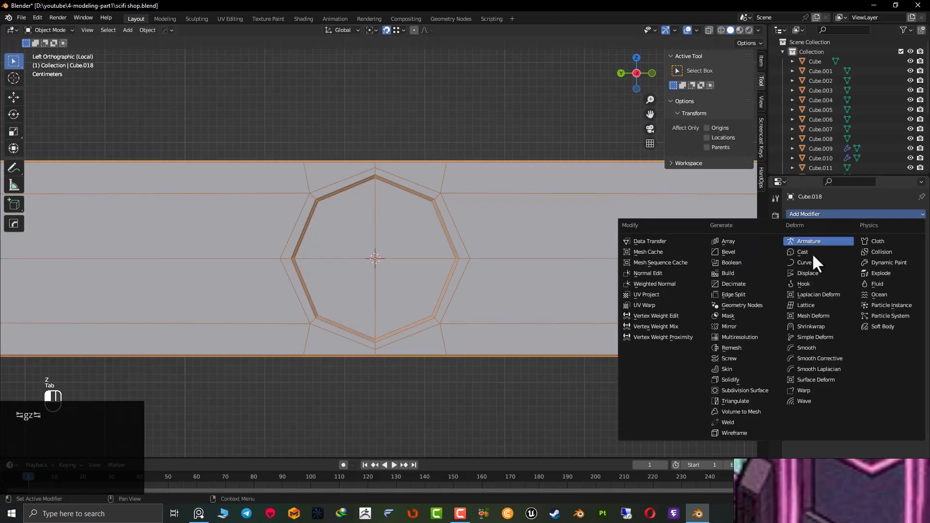
click(753, 389)
middle_drag(594, 366, 325, 199)
scroll(370, 292, down, 8)
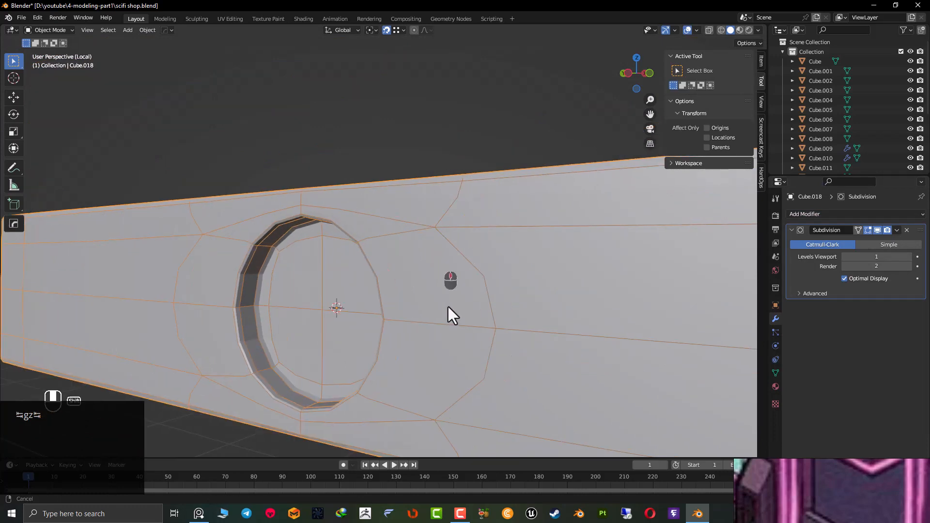
click(909, 257)
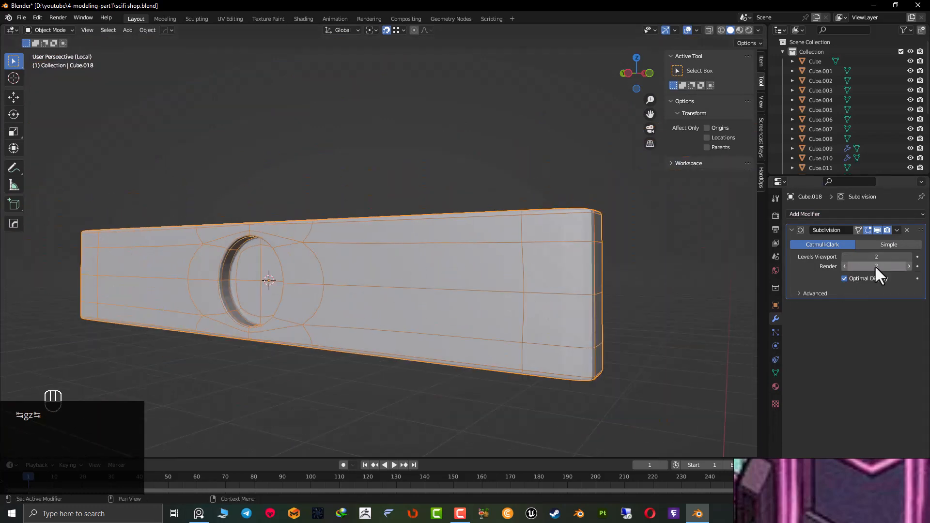
shift+middle_drag(502, 254, 477, 317)
Hide the subdivision in the viewport, cut a vertical edge loop between the recess and the band's right end, and turn off snapping.
click(877, 230)
key(Tab)
key(ctrl+r)
click(410, 278)
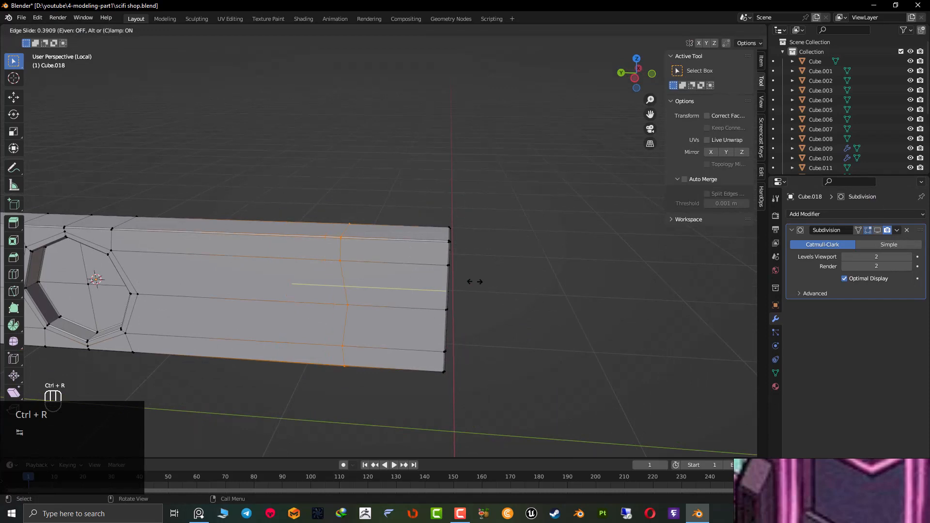
click(440, 280)
key(shift+Tab)
Try to flatten the new edge loop by scaling it to 0 along X.
key(s)
key(x)
key(0)
key(Return)
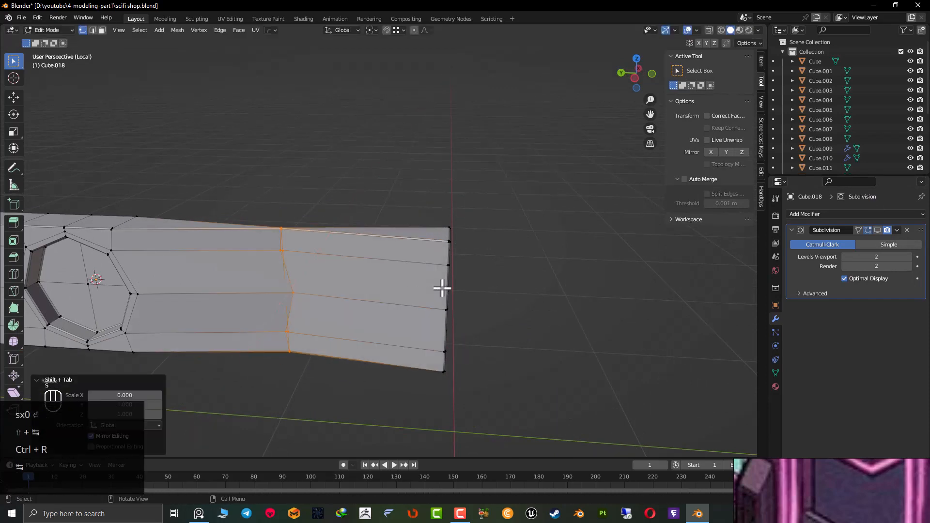
key(ctrl+z)
Straighten the new edge loop by scaling it to 0 along Y, and move it along Y close to the band's right end.
key(s)
key(y)
key(0)
key(Return)
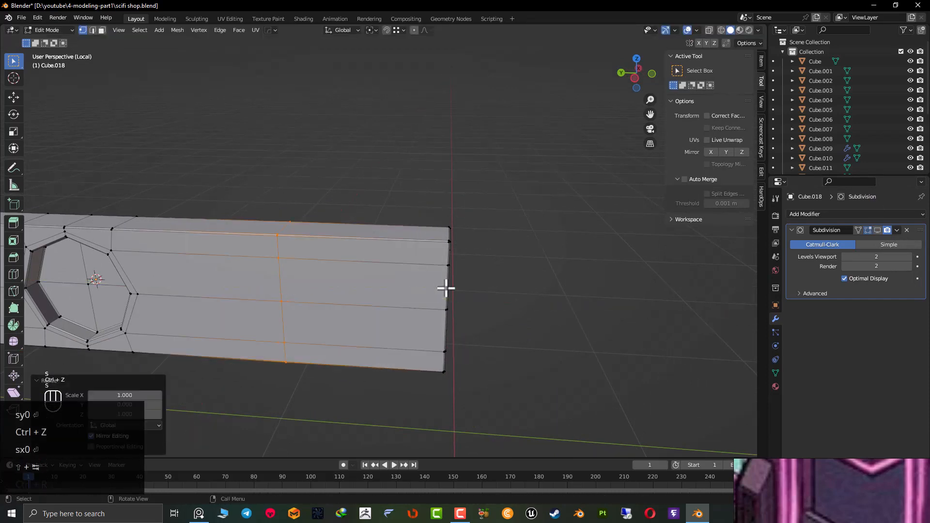
key(g)
key(y)
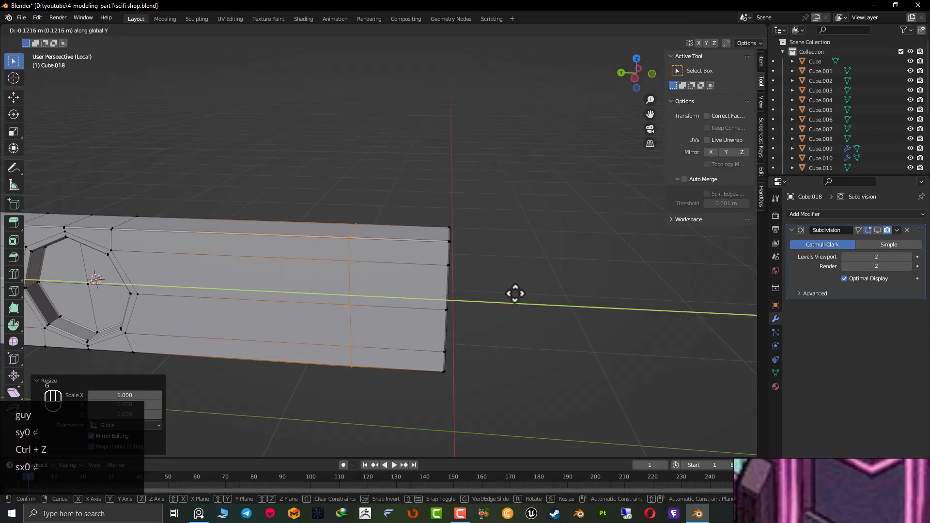
click(601, 295)
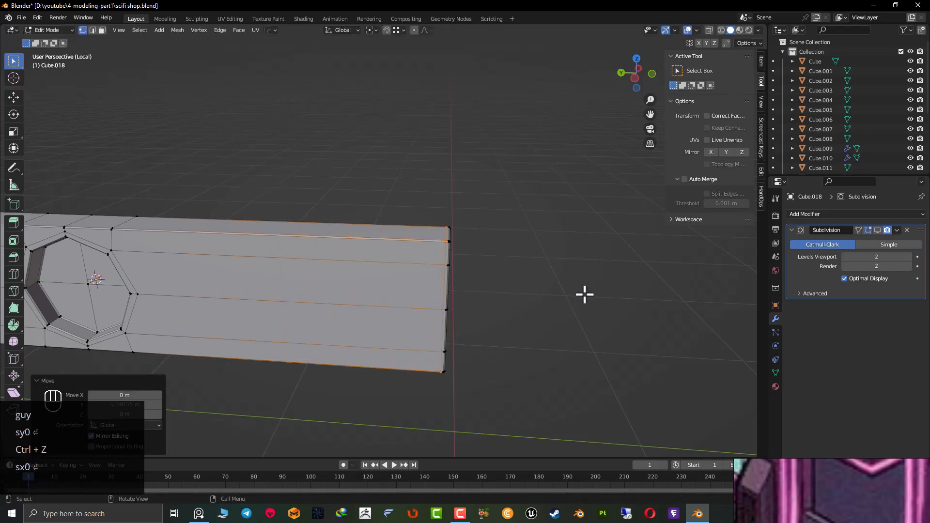
Set the Subdivision viewport levels to 1 and show the modifier in the viewport again.
click(846, 256)
click(877, 230)
key(Tab)
Mirror the band along Y so the end support loop is on both sides, and apply the mirror modifier.
shift+middle_drag(213, 251, 356, 264)
key(alt+x)
click(380, 265)
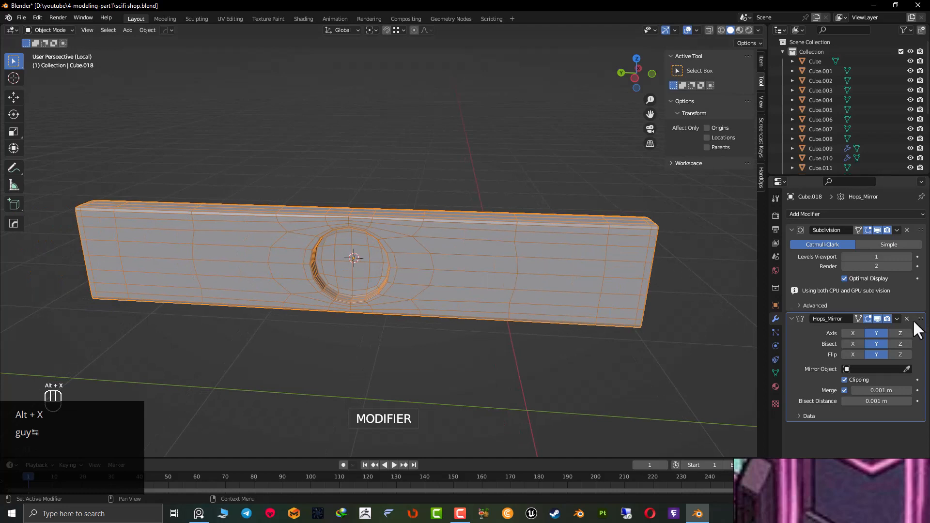
click(897, 319)
click(885, 330)
Apply the band's Subdivision modifier.
middle_drag(426, 300, 685, 263)
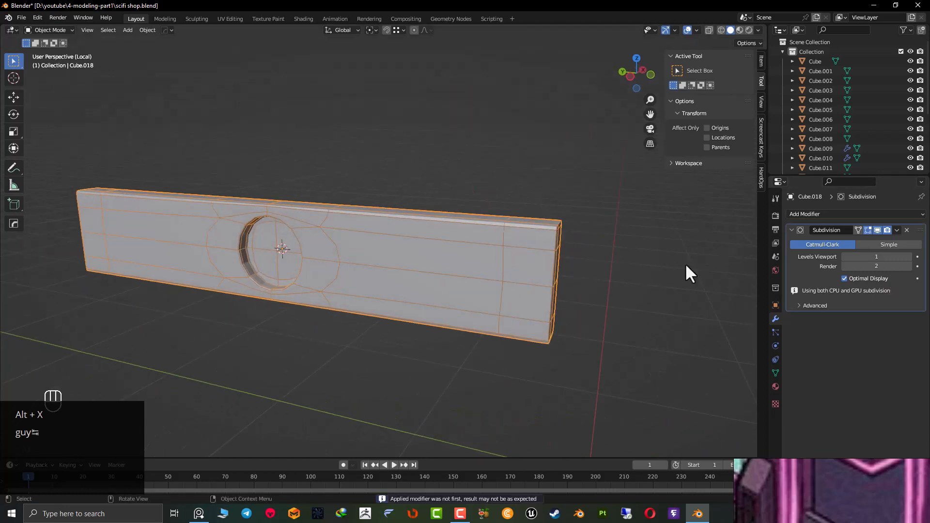
click(897, 230)
click(854, 240)
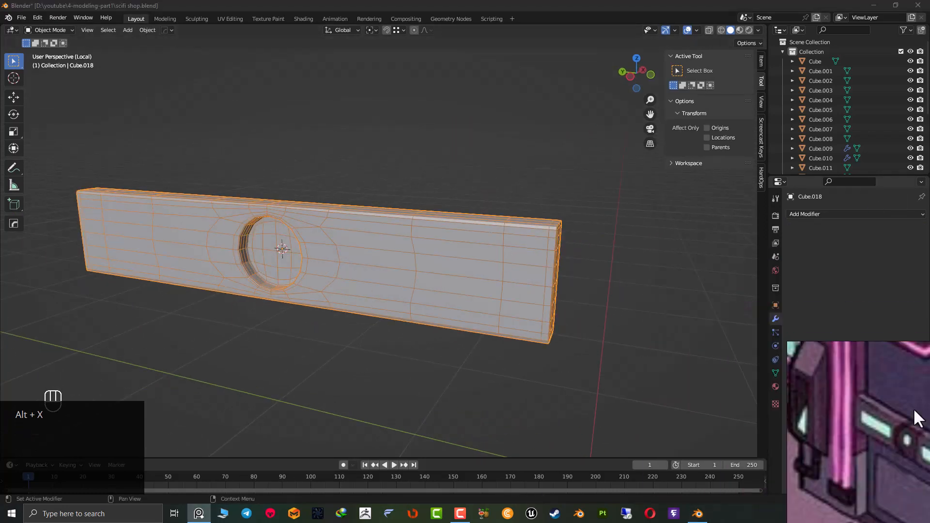
Dissolve the edge loop running along the middle of the band's thickness.
middle_drag(341, 273, 464, 263)
key(Tab)
key(2)
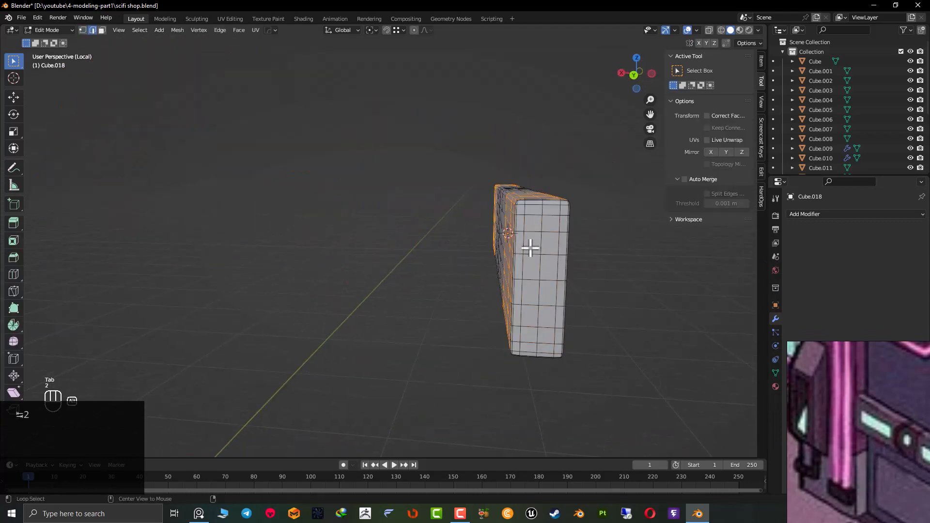
alt+shift+click(538, 242)
key(ctrl+x)
middle_drag(556, 241, 678, 345)
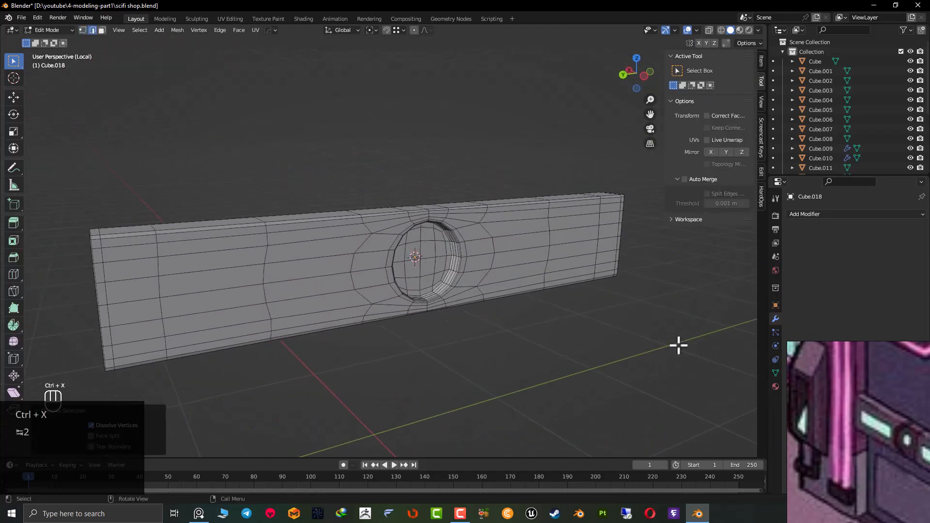
Delete the faces along the band's hidden back side, working from a wireframe top view.
key(KP_7)
scroll(339, 297, down, 5)
key(z)
key(3)
drag(375, 113, 337, 361)
key(Delete)
click(361, 355)
key(z)
click(332, 335)
key(Tab)
mouse_move(499, 310)
middle_down()
mouse_move(342, 203)
mouse_move(345, 221)
middle_up()
Select the end faces at both ends of the band in wireframe left view and delete them.
key(ctrl+KP_3)
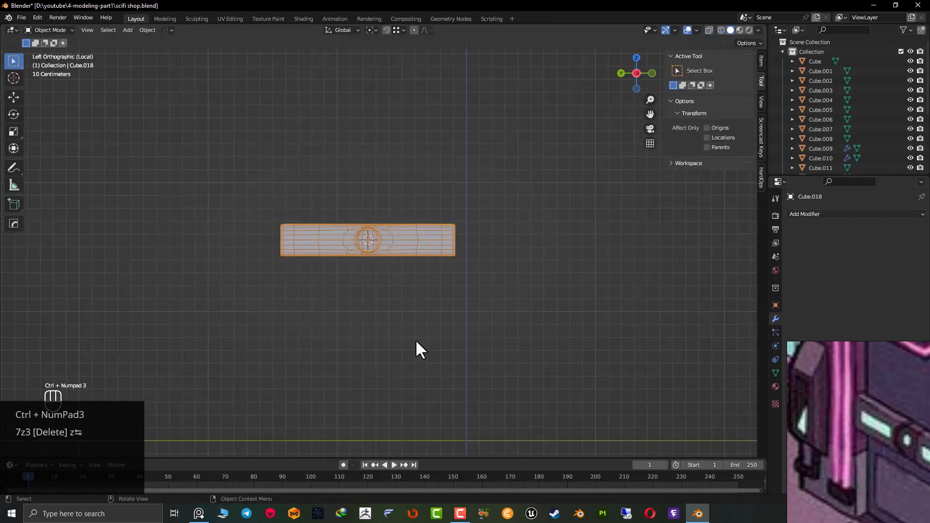
key(z)
key(Tab)
scroll(607, 239, up, 7)
shift+middle_drag(610, 173, 387, 201)
scroll(475, 225, up, 5)
drag(530, 86, 452, 425)
scroll(460, 412, down, 5)
shift+middle_drag(75, 272, 604, 253)
drag(292, 124, 329, 320)
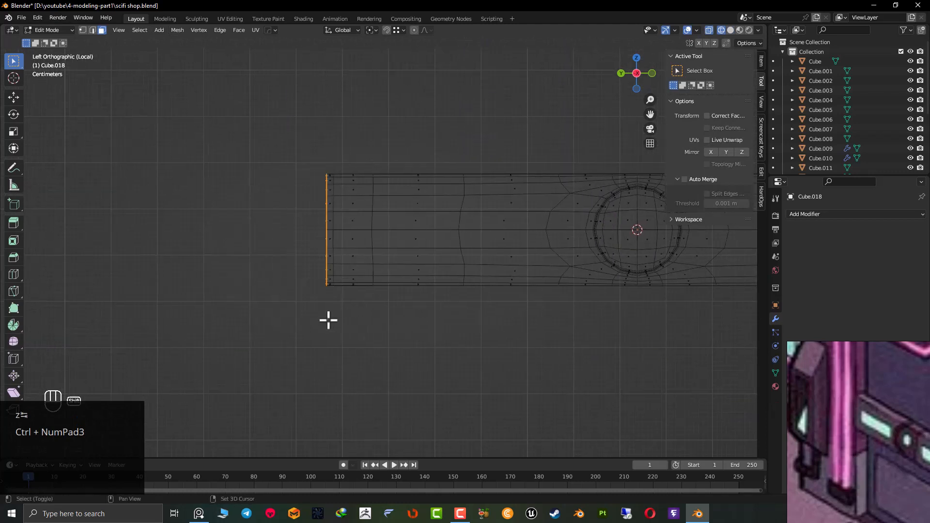
key(z)
key(Tab)
scroll(444, 254, down, 5)
mouse_move(443, 254)
middle_down()
mouse_move(373, 288)
mouse_move(450, 266)
mouse_move(425, 279)
middle_up()
scroll(449, 266, up, 2)
scroll(492, 280, up, 3)
Try to dissolve a loop at the recess wall in face selection mode, and undo the dissolve.
key(Tab)
scroll(333, 376, up, 2)
key(ctrl+x)
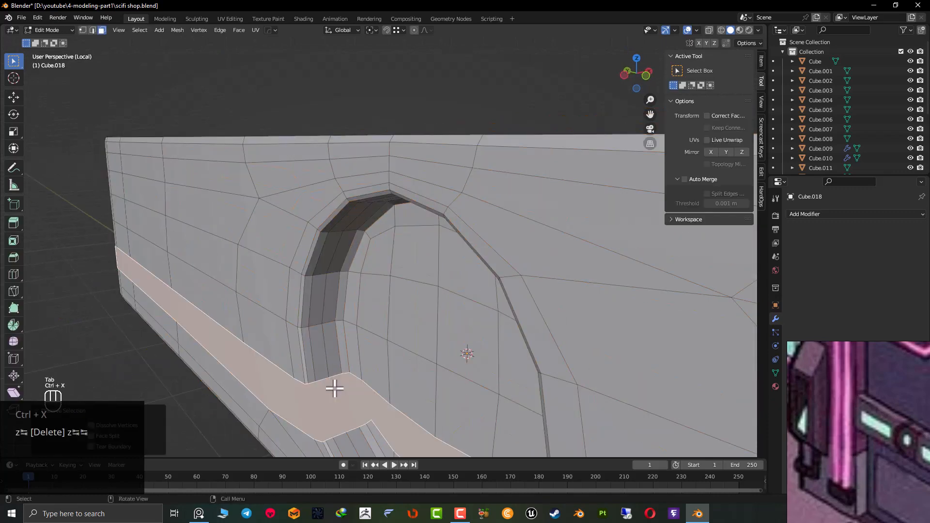
key(ctrl+z)
Dissolve the edge loop around the recess's inner wall in edge selection mode, and return to Object Mode.
key(2)
key(ctrl+x)
scroll(335, 390, down, 6)
key(Tab)
scroll(413, 355, down, 2)
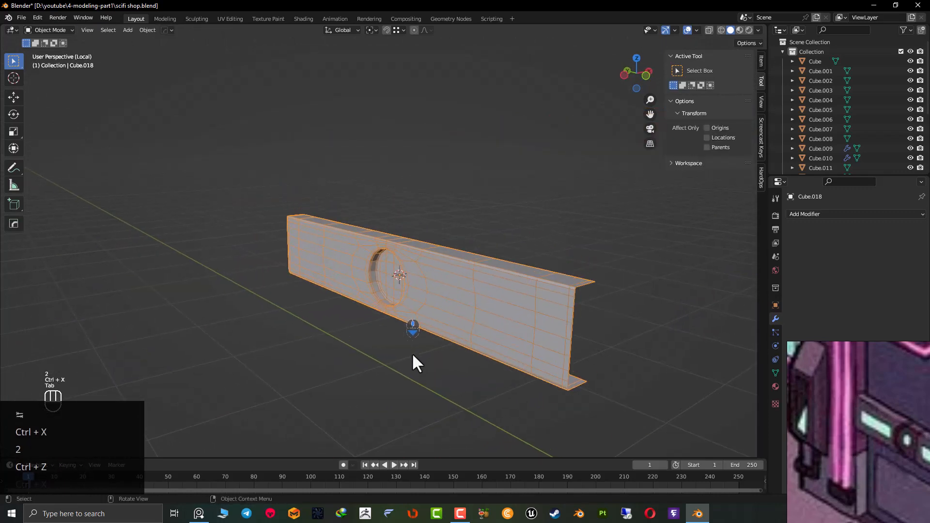
Leave the band's local view, and isolate the door panel behind it for mesh editing in left orthographic view.
key(slash)
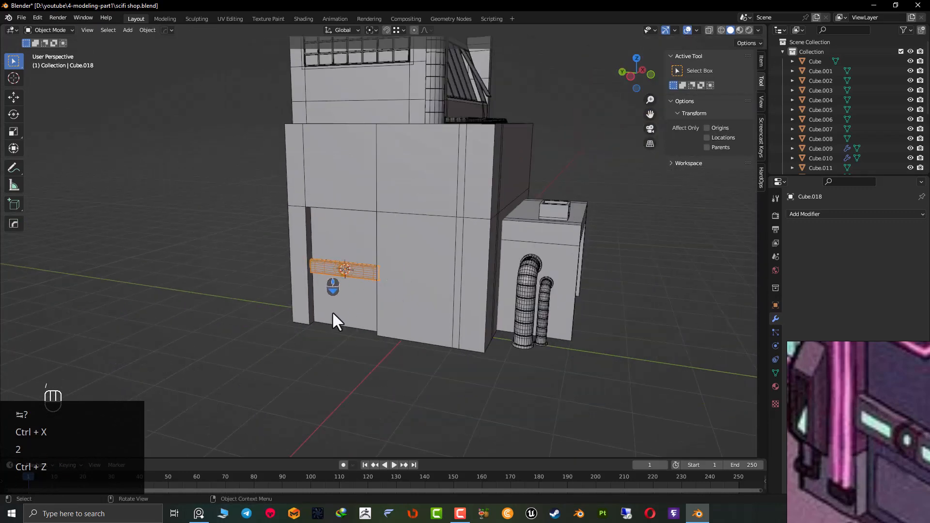
click(332, 311)
middle_drag(332, 311, 359, 294)
middle_drag(902, 466, 841, 414)
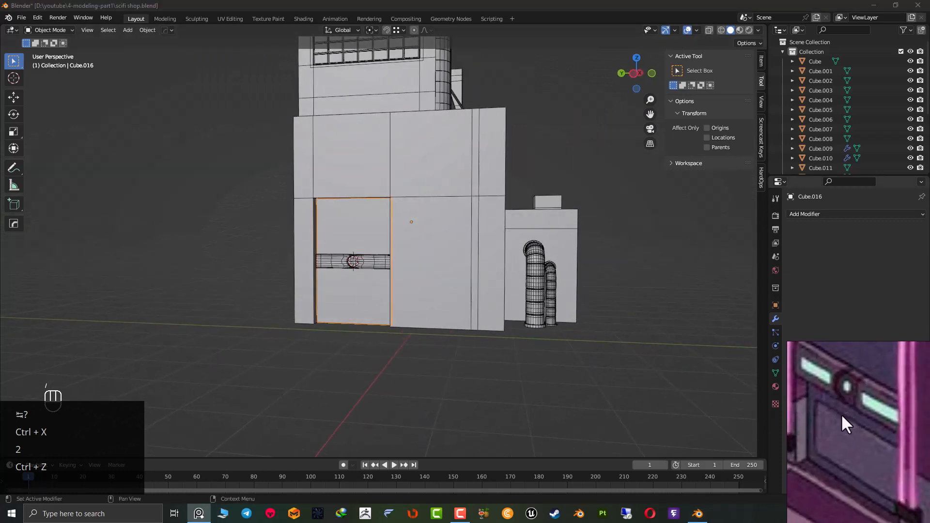
scroll(339, 314, up, 4)
mouse_move(398, 388)
middle_down()
mouse_move(409, 359)
mouse_move(406, 373)
middle_up()
key(KP_1)
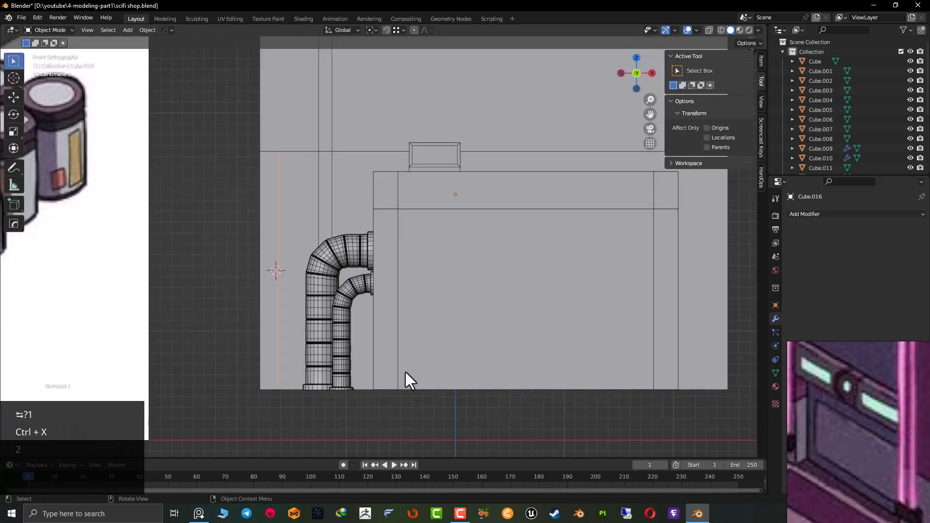
key(ctrl+KP_3)
key(slash)
key(Tab)
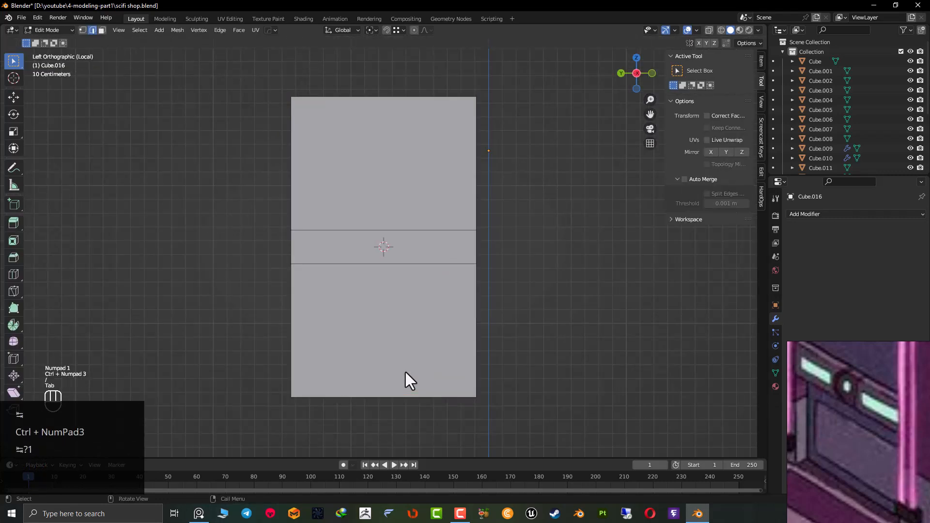
Inset the door panel's lower face by about 0.066 m.
key(3)
click(405, 331)
key(i)
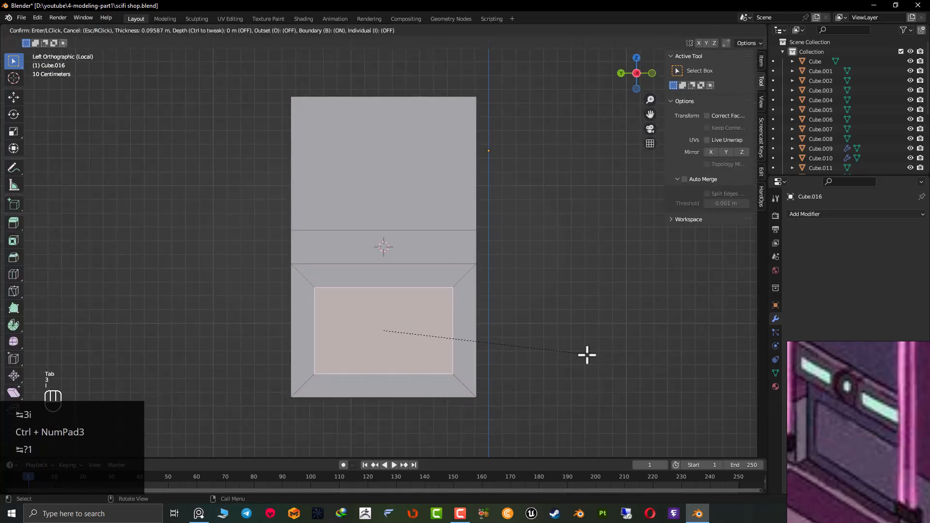
click(595, 352)
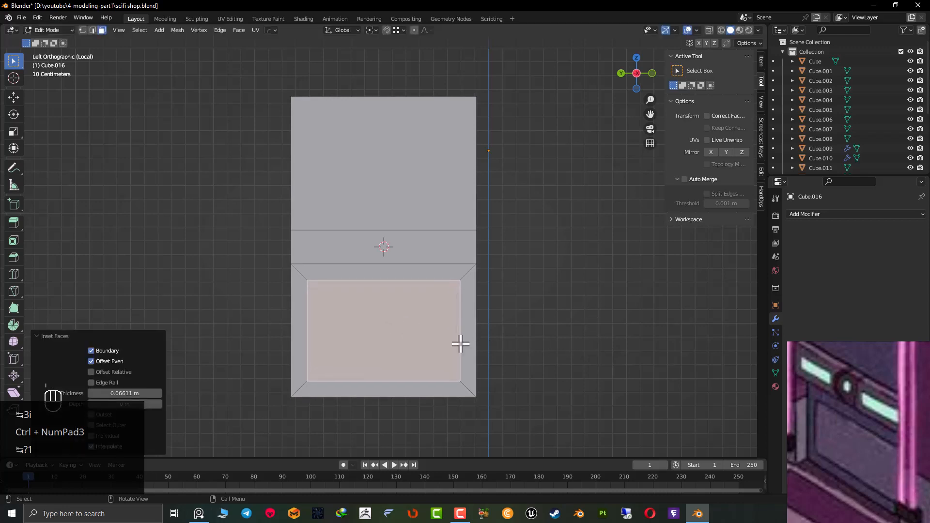
Extrude the inset lower face outward along its normals by about 0.03 m.
middle_drag(460, 343, 394, 369)
right_click(391, 325)
click(385, 347)
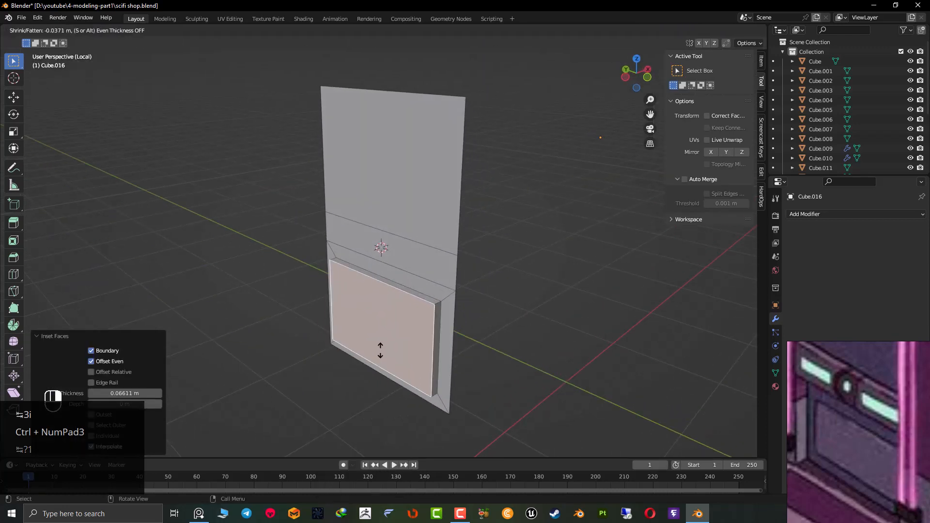
click(380, 326)
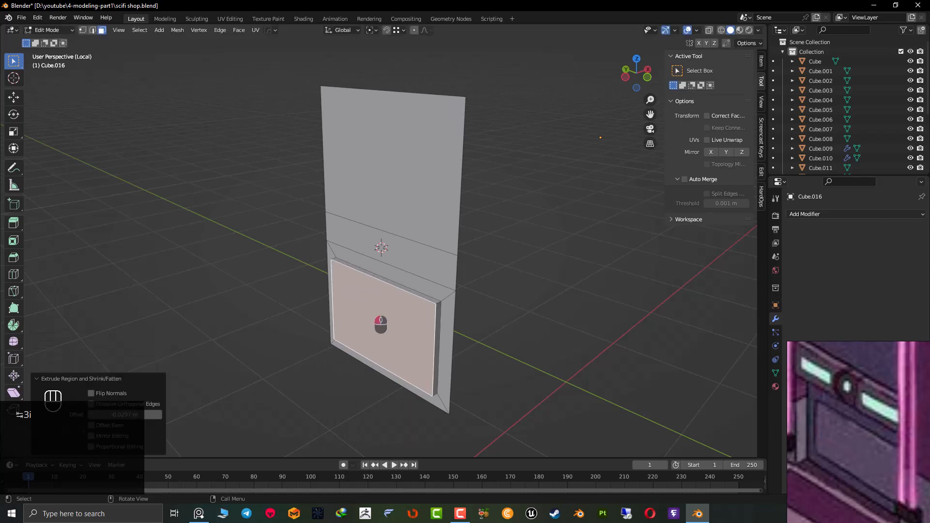
Bevel the raised lower door panel's front and base edge loops by about 0.003 m, and return to Object Mode.
click(402, 311)
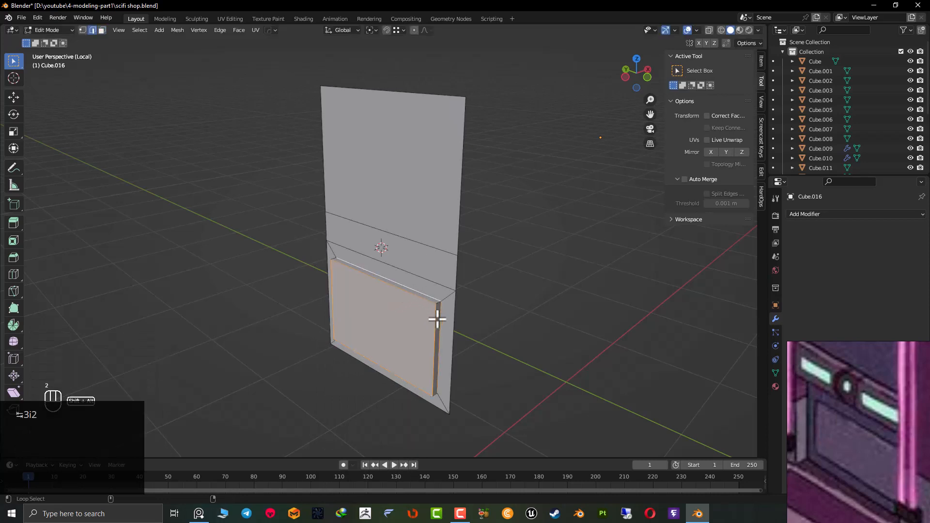
middle_drag(453, 305, 372, 277)
scroll(407, 303, up, 5)
shift+middle_drag(464, 339, 380, 269)
scroll(356, 294, up, 1)
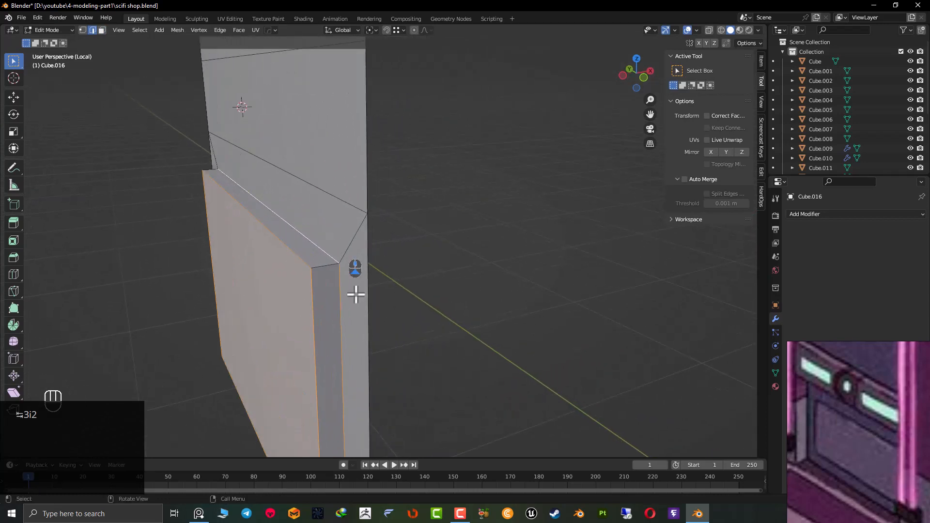
key(ctrl+b)
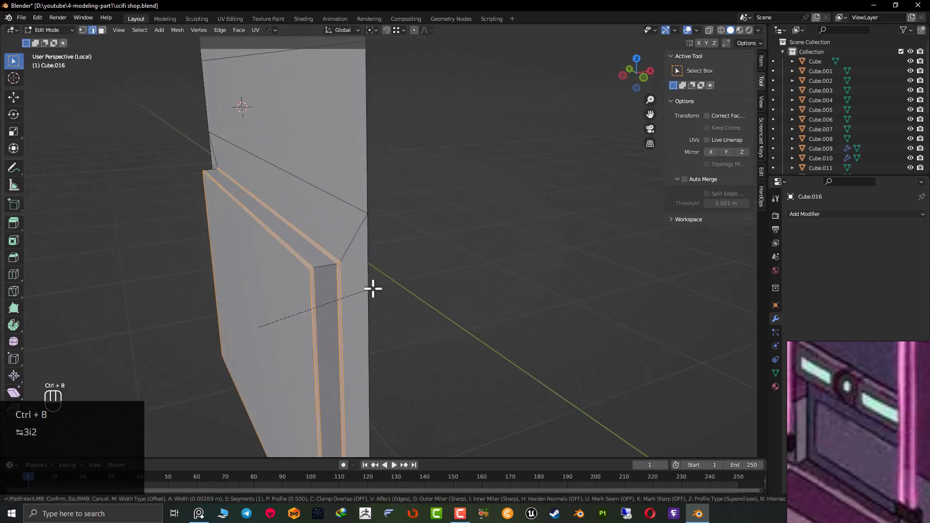
click(373, 289)
middle_drag(372, 286, 425, 272)
key(Tab)
Try Shade Auto Smooth on the door panel, undo it, and deselect the panel.
right_click(379, 278)
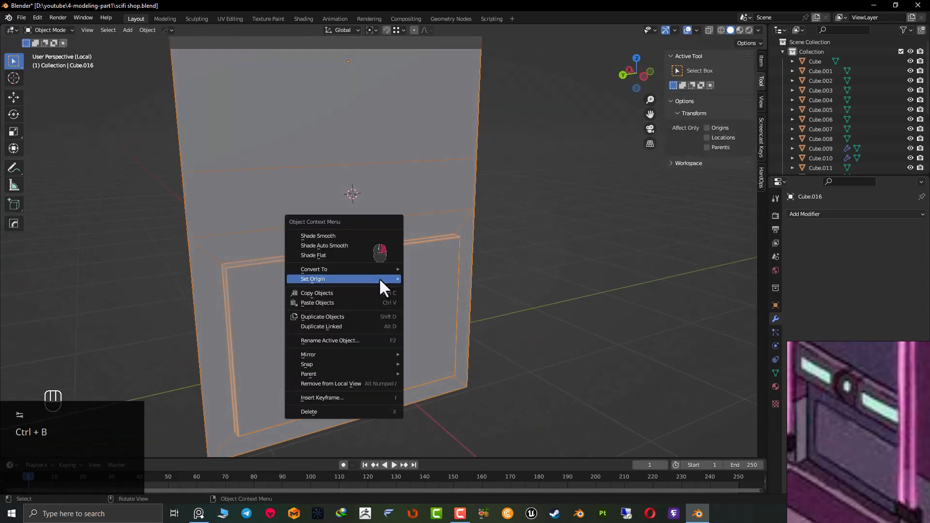
click(350, 246)
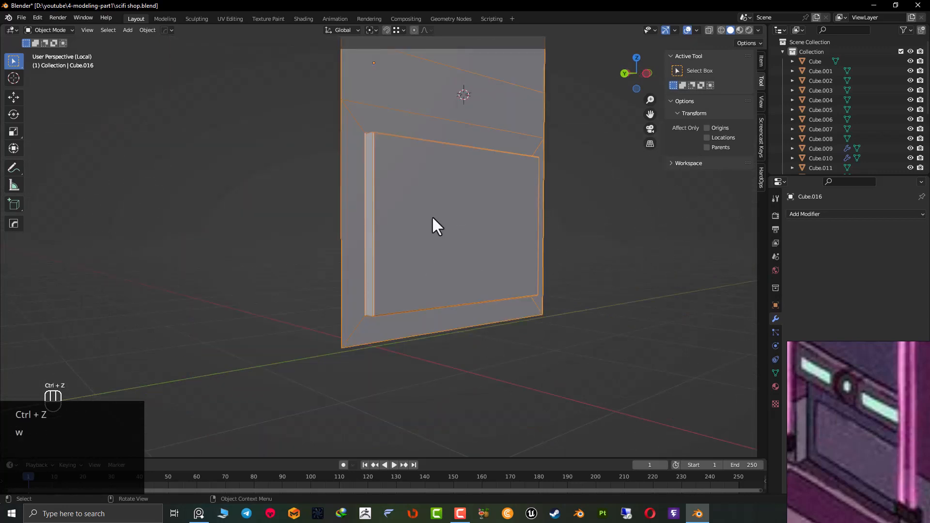
middle_drag(433, 218, 593, 211)
click(593, 212)
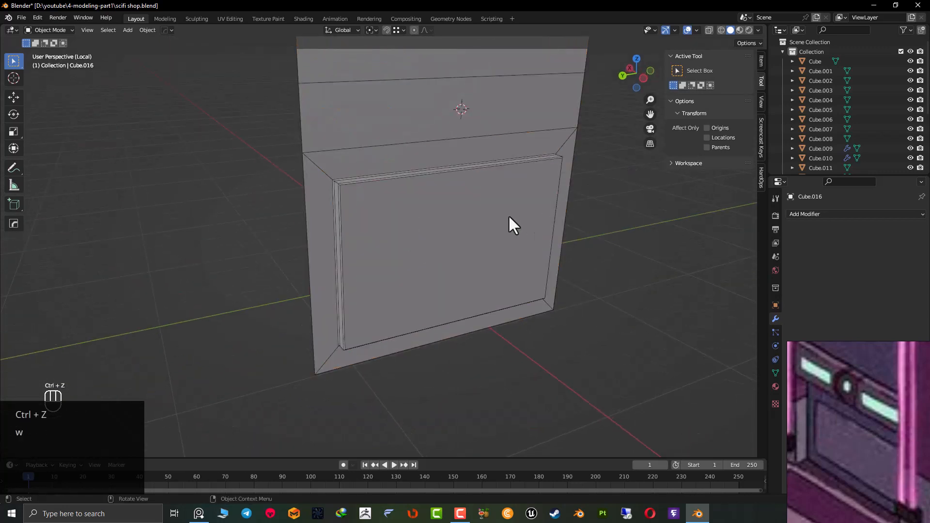
Set the viewport lighting to the glossy red MatCap and turn off the wireframe overlay.
click(758, 30)
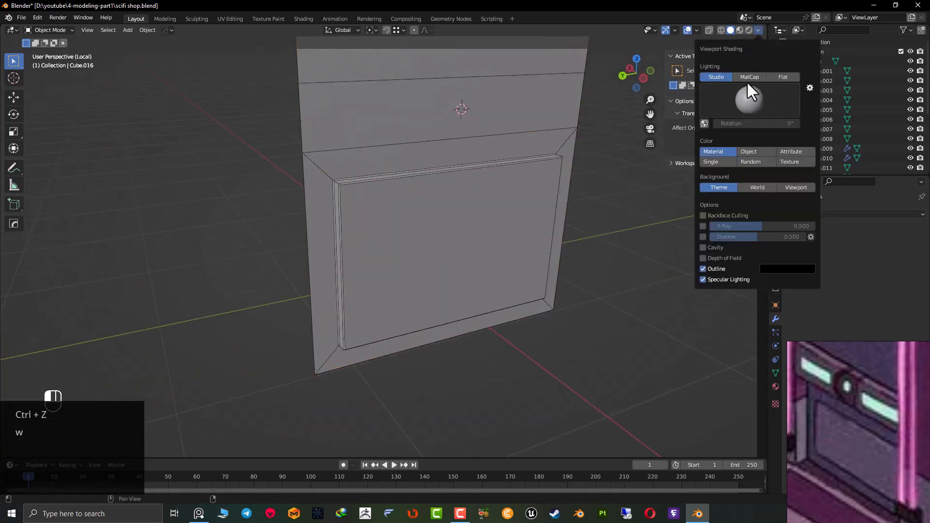
click(749, 77)
click(749, 95)
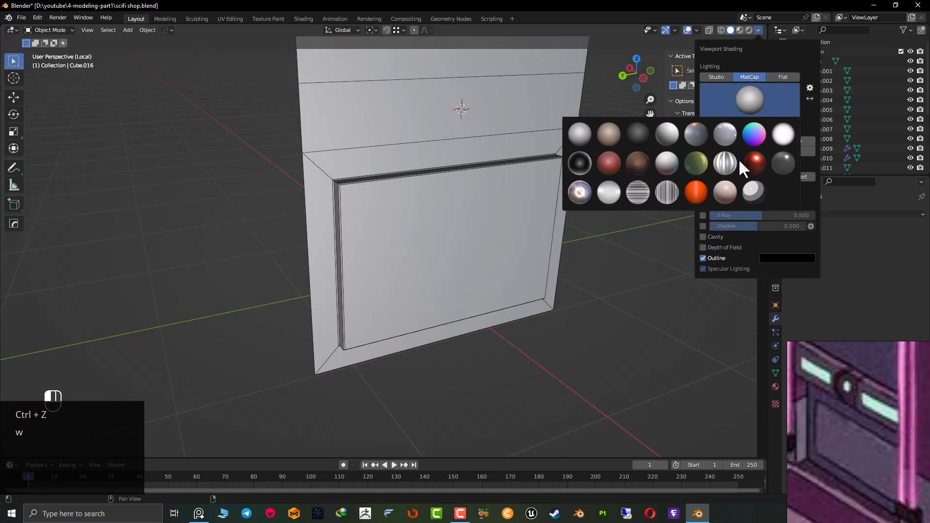
click(746, 162)
mouse_move(563, 257)
middle_down()
mouse_move(523, 281)
mouse_move(510, 278)
middle_up()
key(alt+v)
click(474, 282)
Inspect the beveled corner of the raised panel and apply Shade Auto Smooth to the door panel.
middle_drag(368, 292, 452, 365)
shift+middle_drag(451, 366, 471, 389)
shift+middle_drag(532, 419, 427, 234)
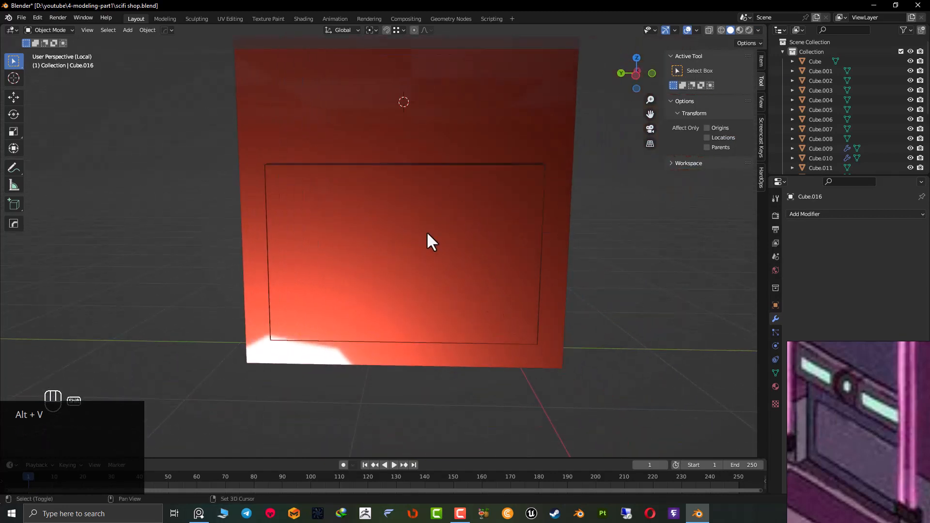
scroll(370, 383, up, 10)
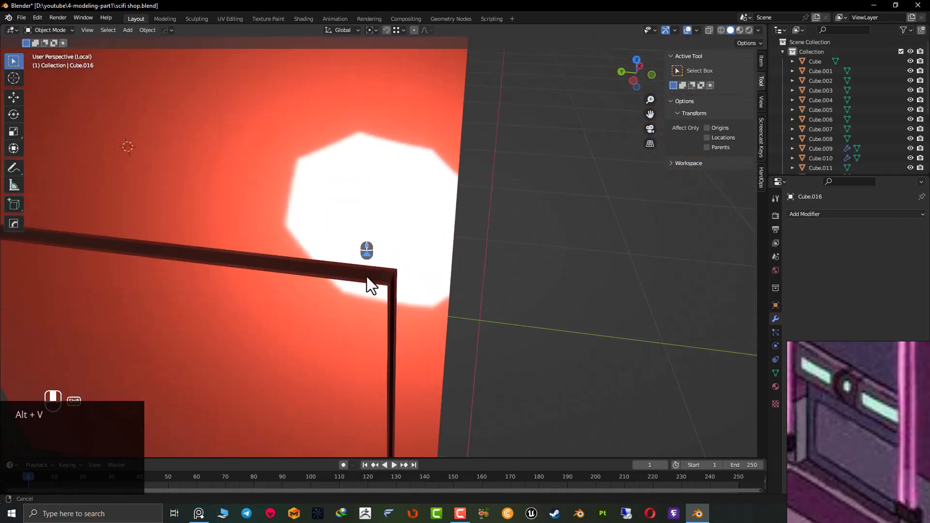
shift+middle_drag(367, 278, 368, 277)
click(316, 303)
right_click(315, 303)
click(300, 296)
right_click(295, 312)
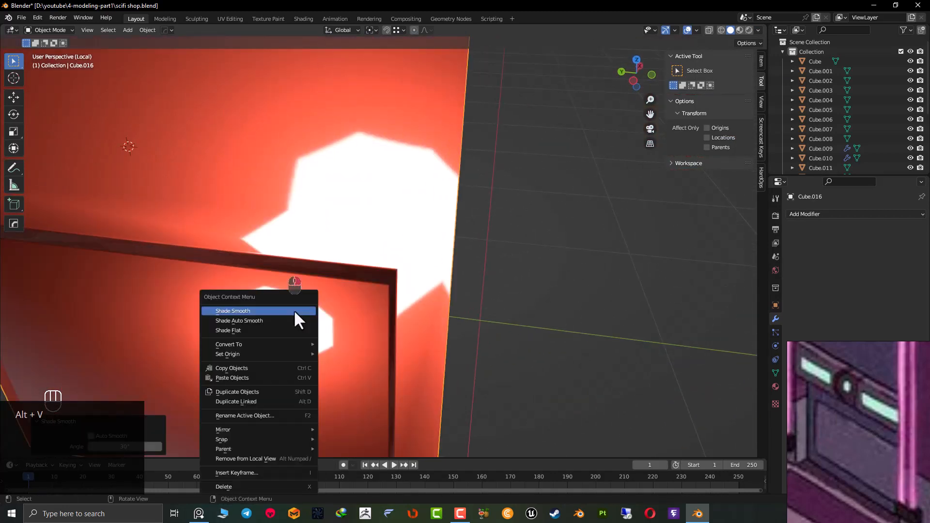
click(288, 321)
Leave the door panel's local view and hide the viewport sidebar.
scroll(332, 310, down, 4)
middle_drag(332, 311, 299, 264)
key(KP_Divide)
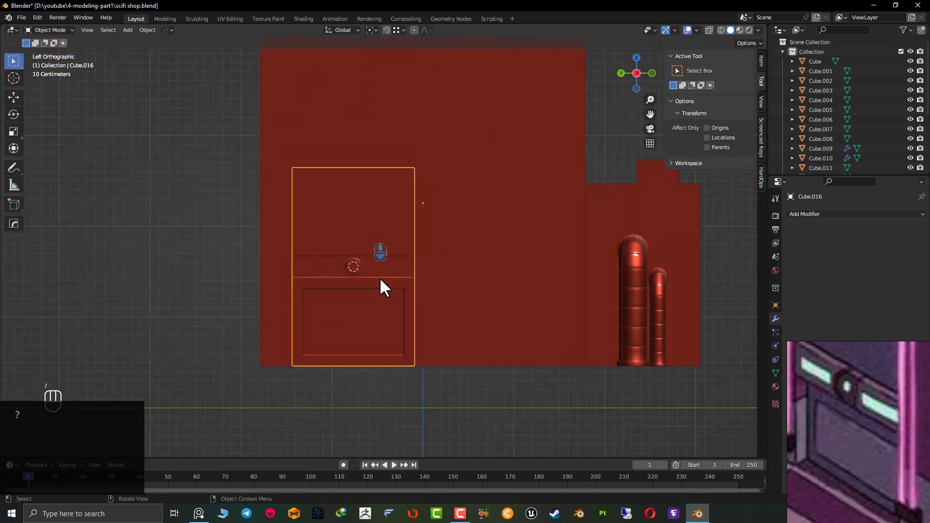
scroll(380, 280, down, 1)
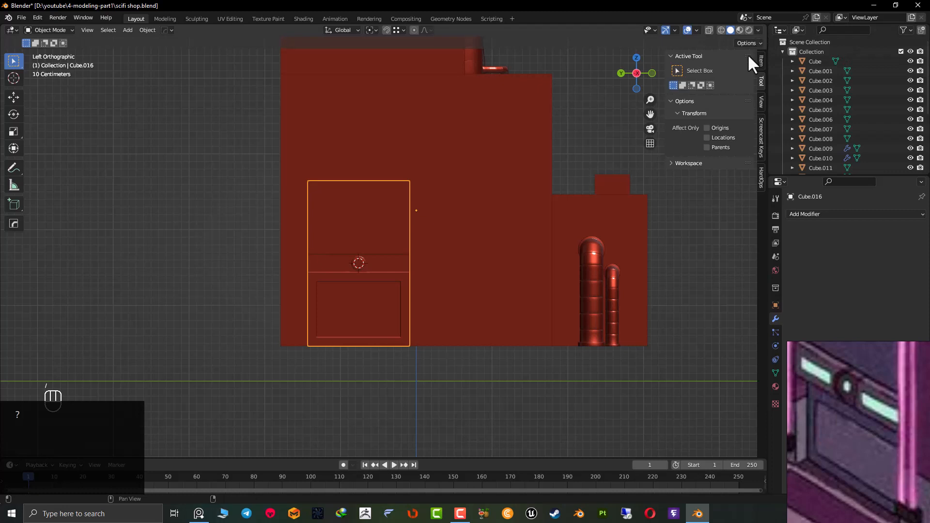
key(n)
Restore Studio viewport lighting and the wireframe overlay, and save the file.
click(759, 31)
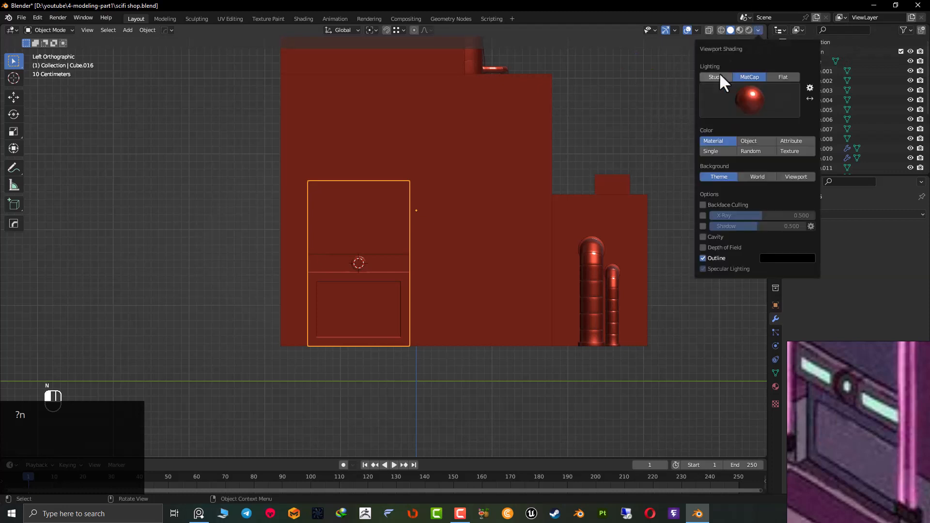
click(716, 74)
mouse_move(649, 128)
middle_down()
mouse_move(407, 233)
mouse_move(402, 272)
middle_up()
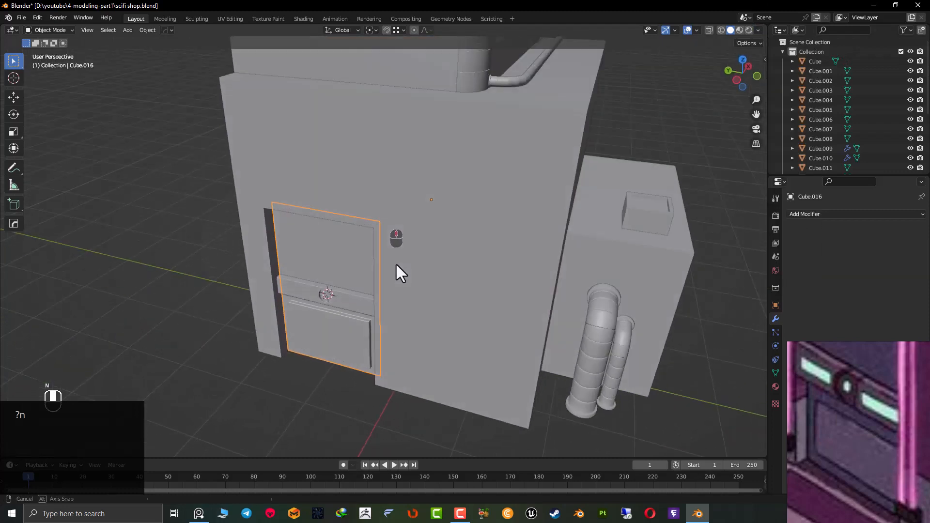
key(alt+v)
click(327, 317)
key(ctrl+s)
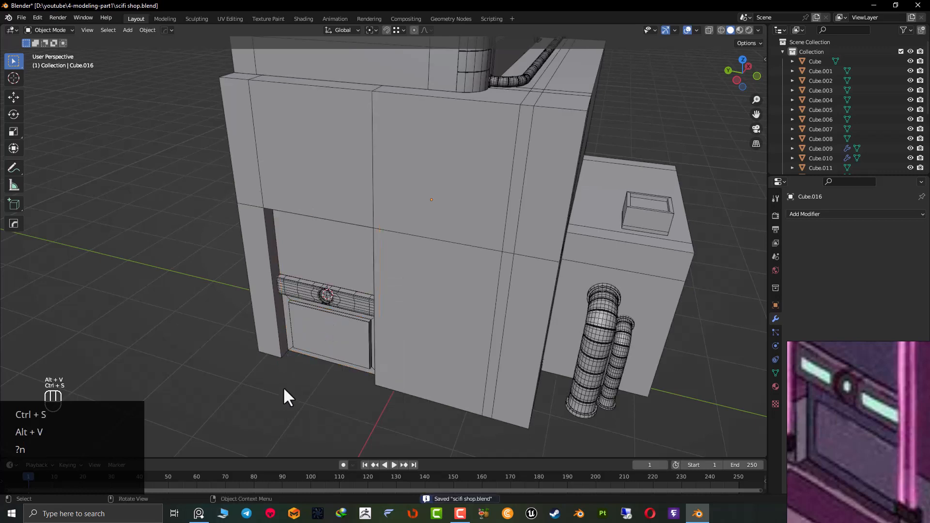
Examine the reference image around the shop door and the hood above it, comparing it with the modeled entrance.
scroll(316, 336, up, 3)
shift+middle_drag(316, 335, 408, 225)
scroll(408, 225, down, 2)
scroll(835, 418, down, 3)
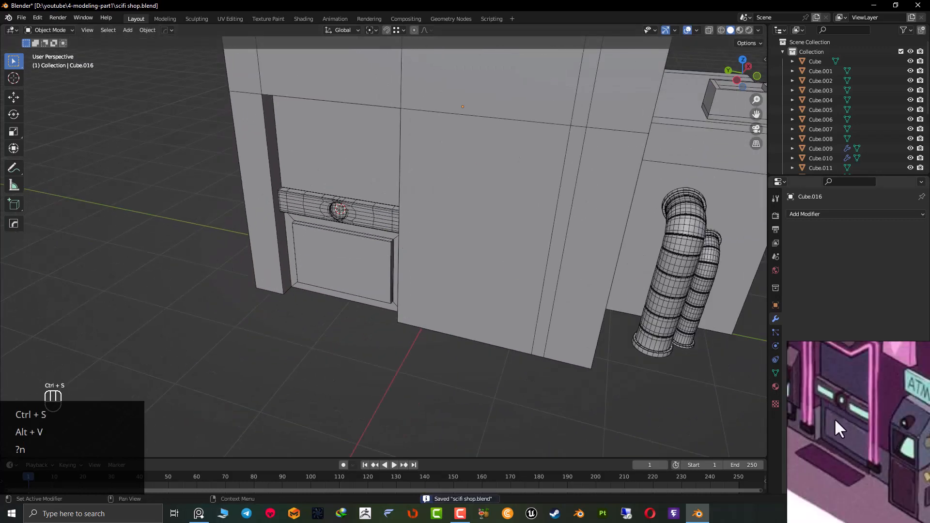
scroll(834, 418, down, 1)
middle_drag(834, 418, 871, 411)
scroll(862, 403, up, 2)
scroll(863, 404, down, 2)
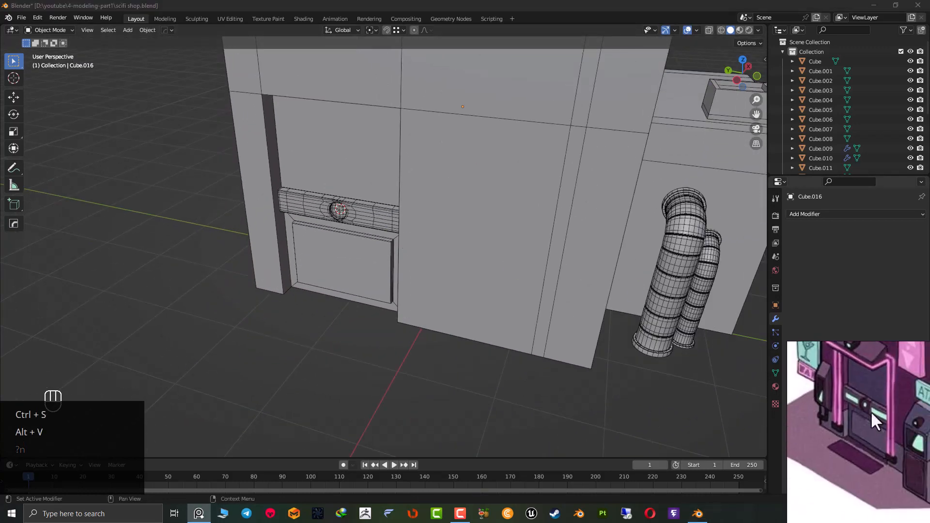
scroll(889, 452, up, 4)
scroll(889, 452, down, 4)
scroll(887, 452, up, 2)
scroll(864, 452, down, 2)
middle_drag(853, 353, 844, 412)
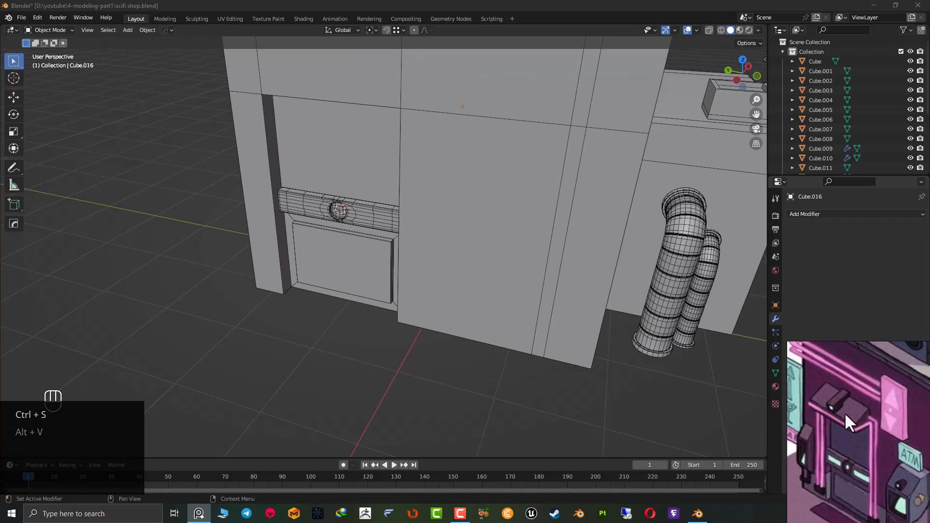
Duplicate the building's wall face above the doorway, move it about 0.27 m outward along X, and separate it into its own object.
click(364, 100)
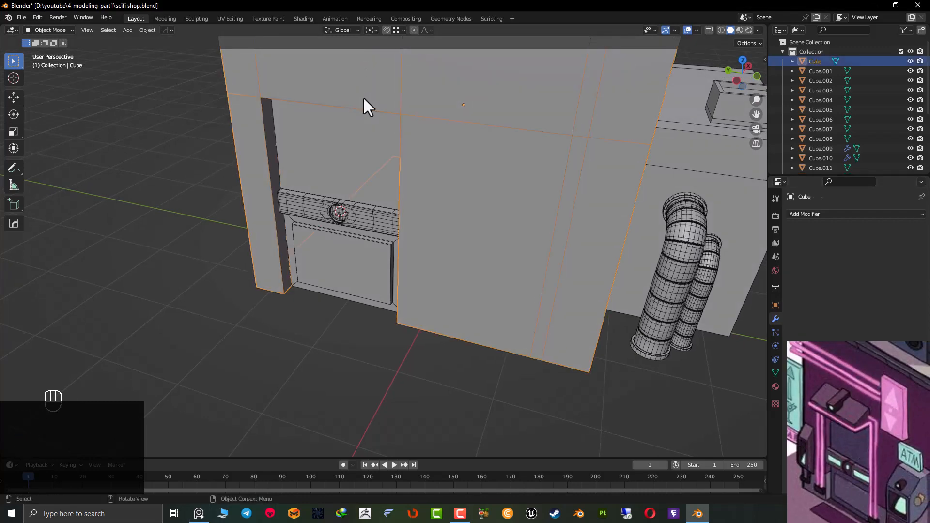
key(Tab)
middle_drag(365, 100, 368, 250)
key(3)
click(382, 254)
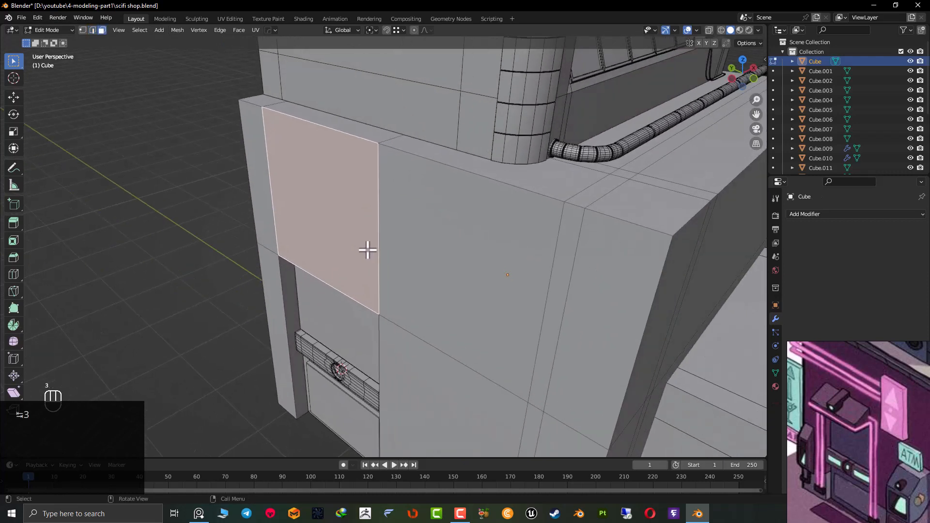
key(shift+d)
key(x)
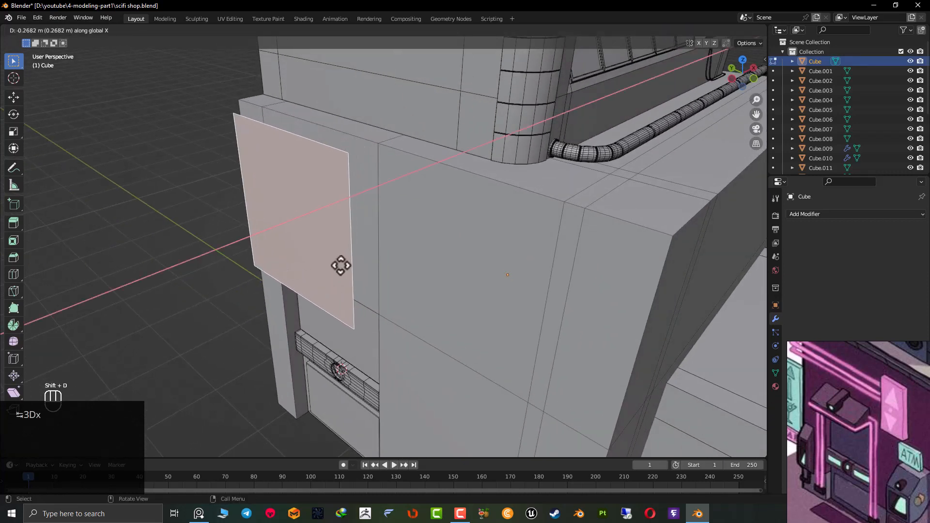
click(341, 265)
key(p)
click(341, 266)
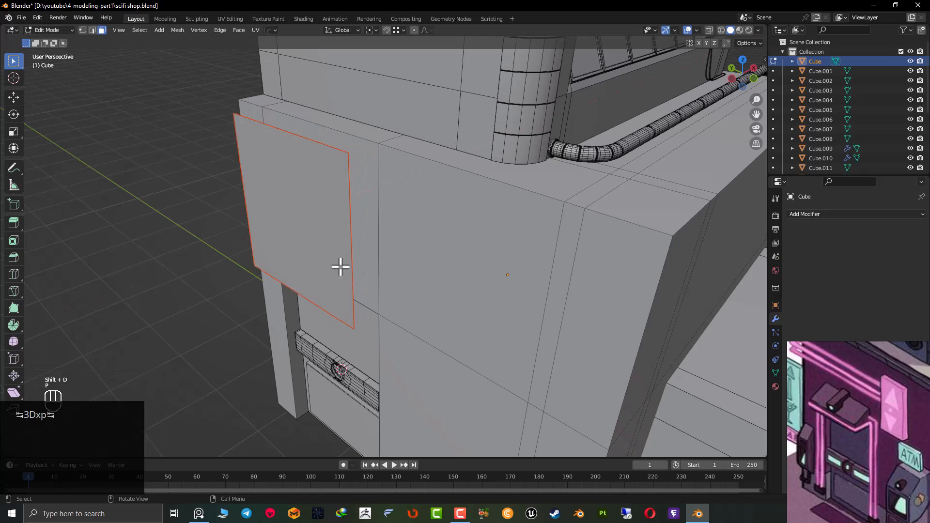
key(Tab)
Lower the separated face's top edge along Z in left orthographic wireframe view, leaving a low strip above the doorway.
key(KP_1)
key(ctrl+KP_3)
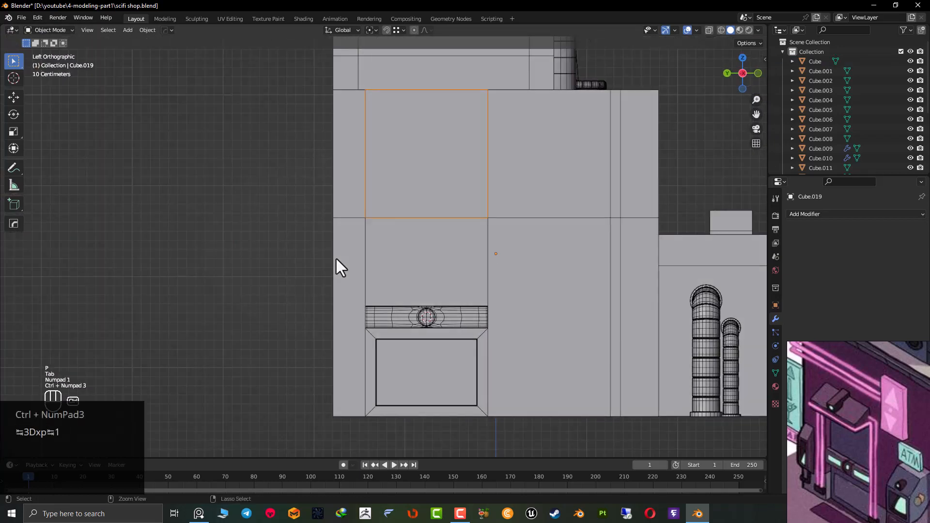
key(Tab)
key(z)
key(1)
drag(525, 79, 257, 136)
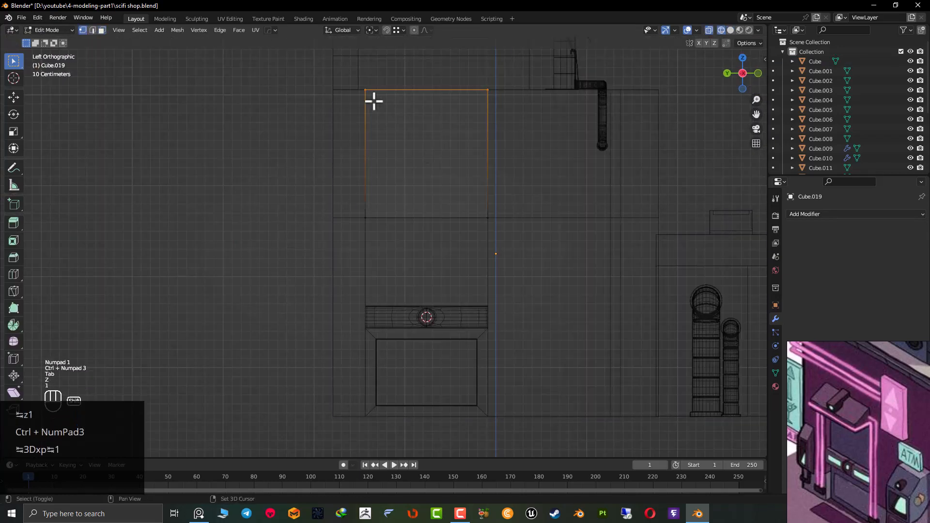
shift+middle_drag(436, 125, 416, 152)
scroll(415, 152, up, 3)
key(g)
key(z)
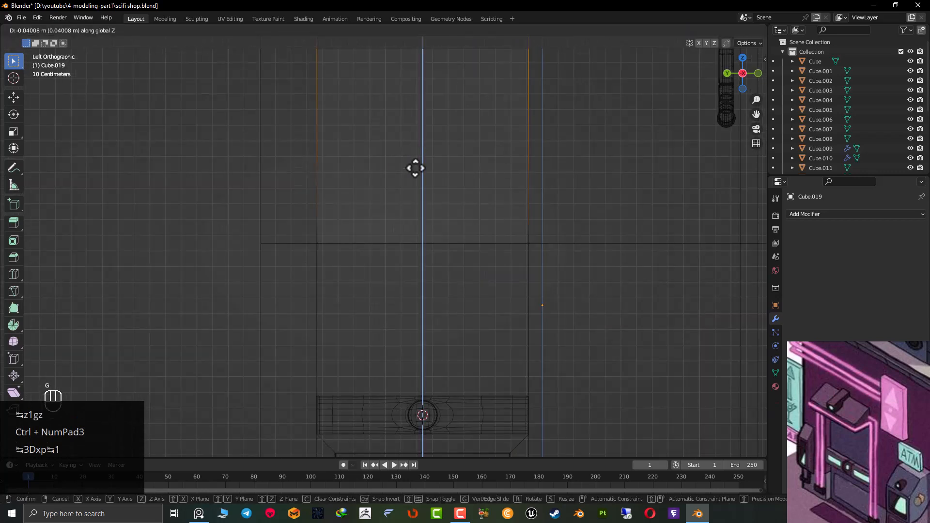
click(436, 325)
key(Tab)
key(s)
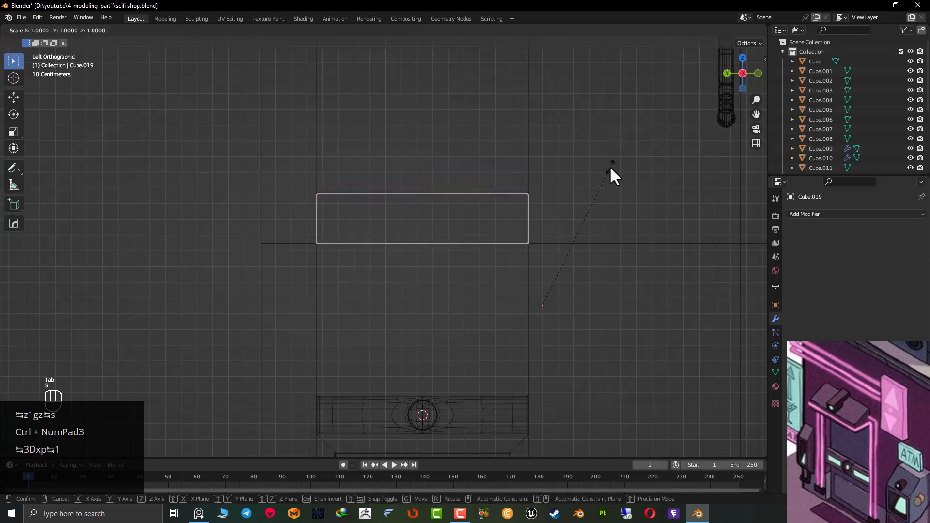
key(x)
key(y)
click(550, 176)
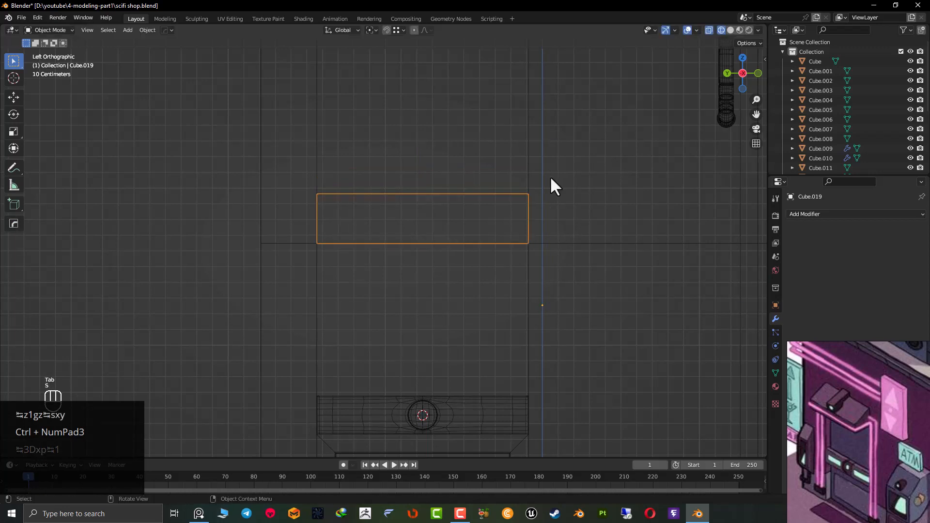
Scale the whole strip face along Y to about 0.79 in Edit Mode.
key(Tab)
key(3)
key(a)
key(s)
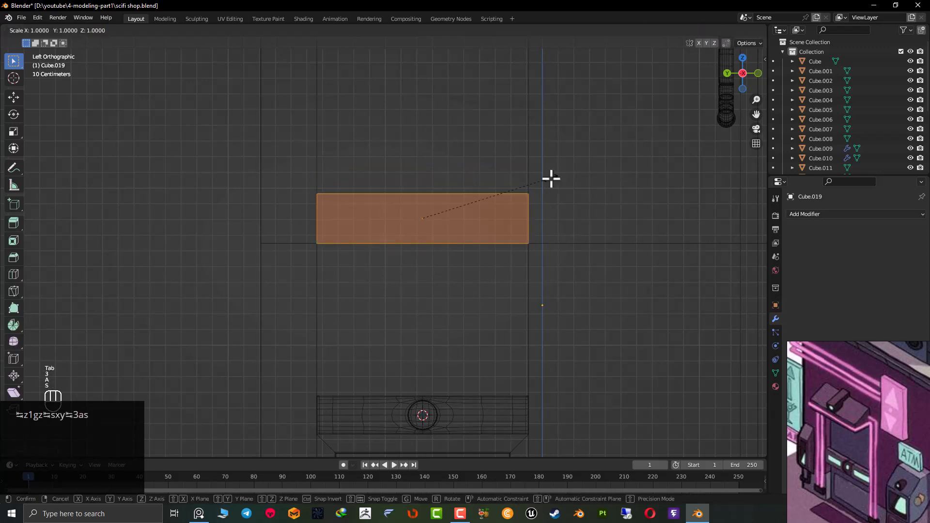
key(y)
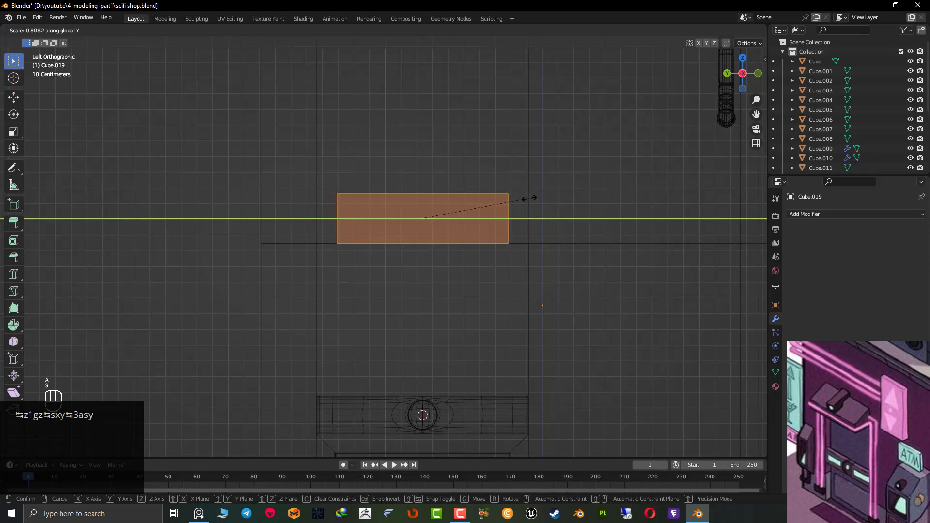
click(528, 200)
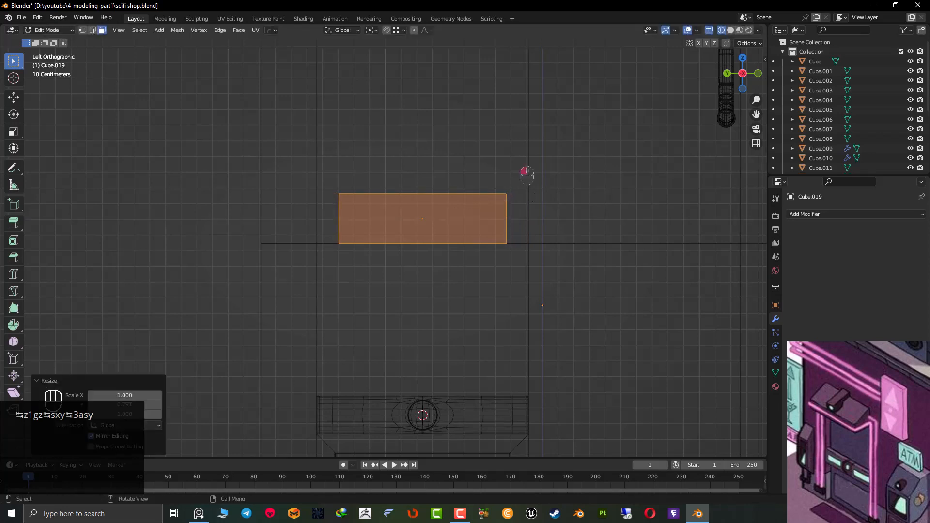
Extrude the strip face outward along X in solid view to form a hood block above the door.
mouse_move(486, 212)
shift+middle_down()
mouse_move(493, 160)
mouse_move(351, 205)
mouse_move(318, 232)
shift+middle_up()
key(z)
key(e)
key(y)
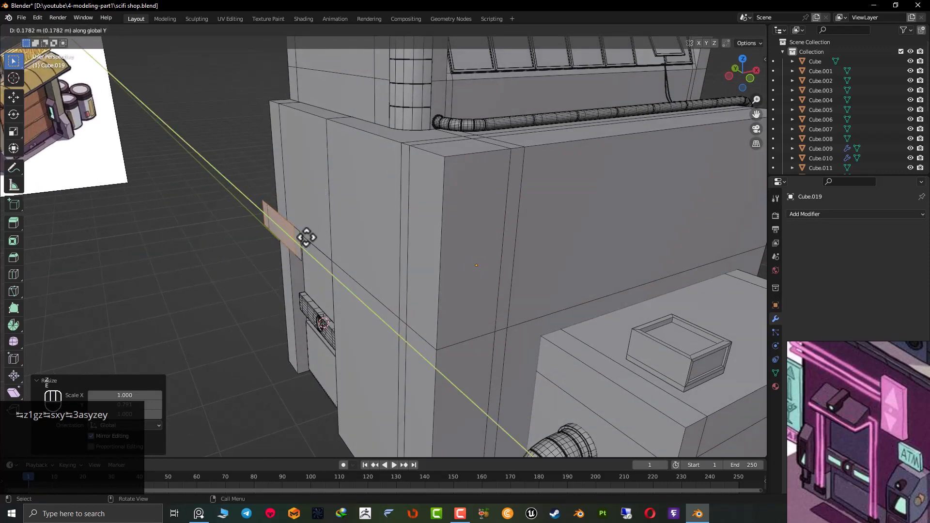
key(x)
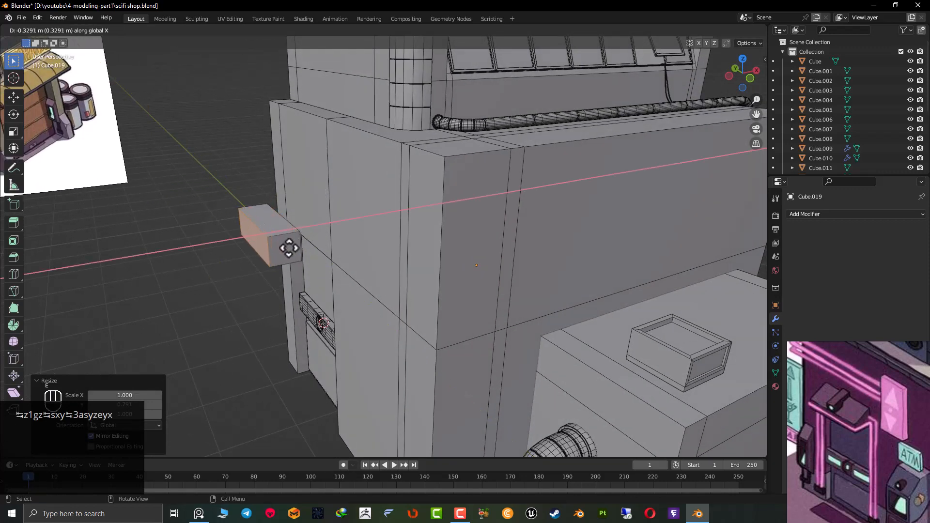
click(275, 257)
Lower the hood's upper front edge along Z so its top slopes down away from the wall.
key(2)
click(243, 235)
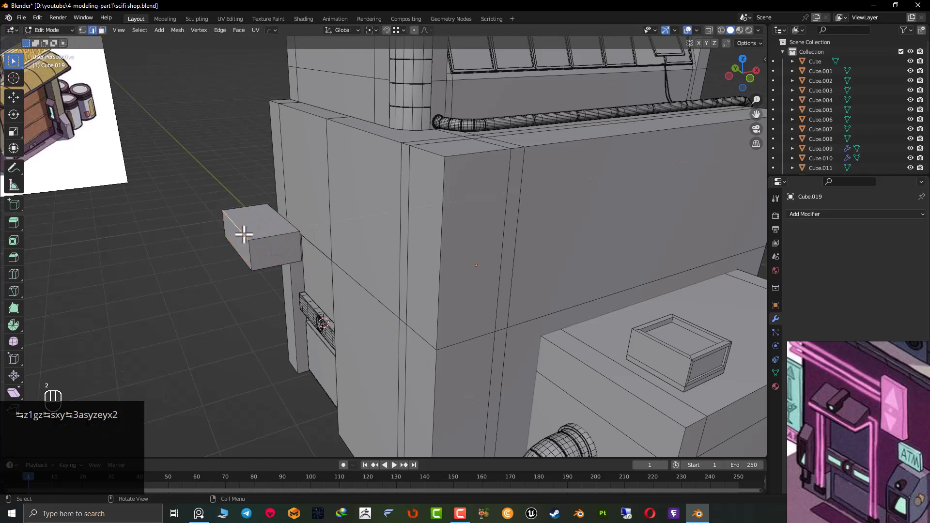
shift+middle_drag(244, 235, 397, 218)
scroll(353, 187, up, 3)
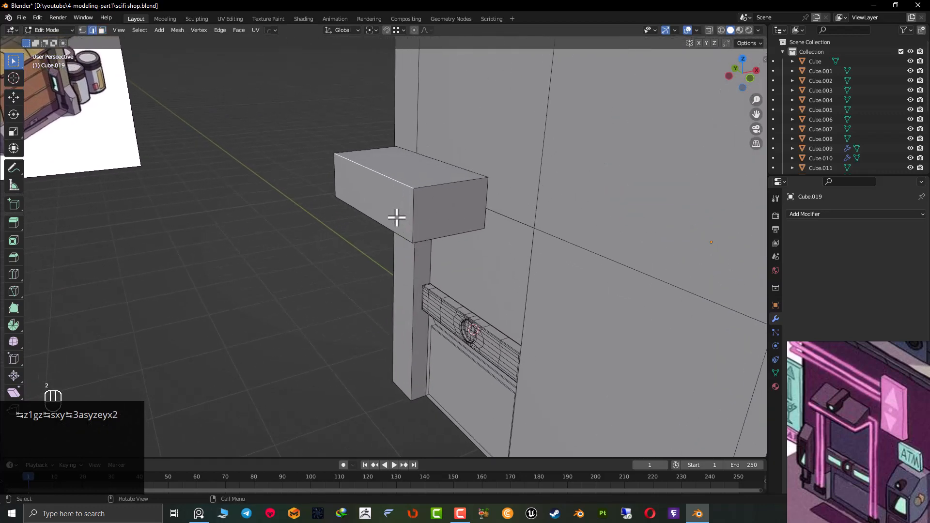
key(g)
key(z)
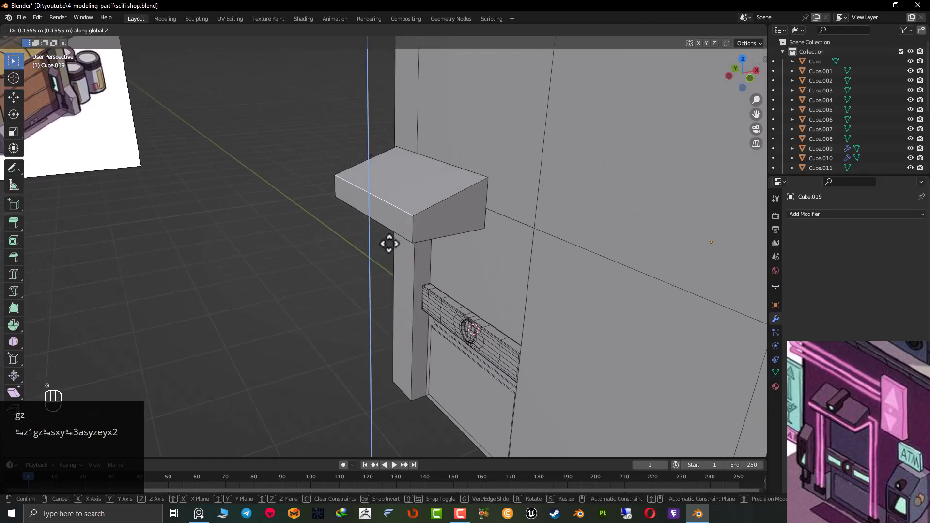
click(389, 250)
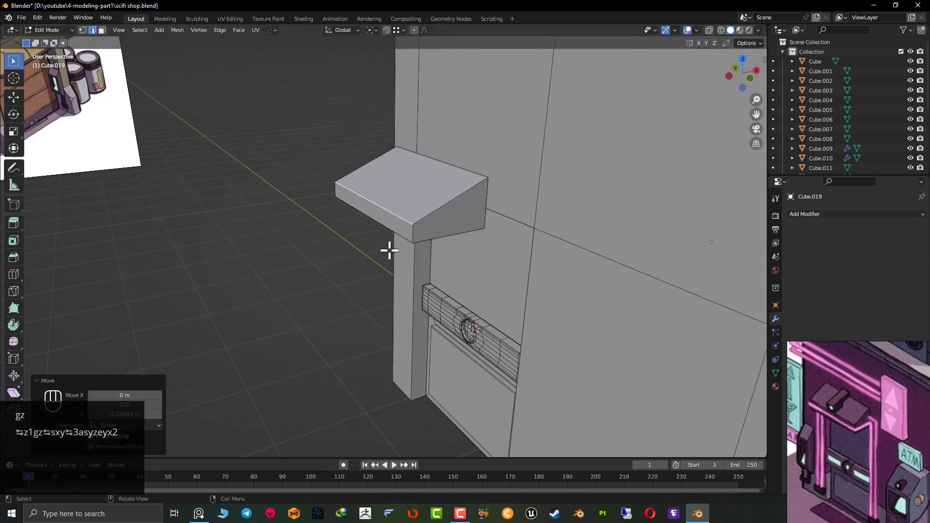
Move the hood's front face about 0.15 m toward the wall along X and save the file.
middle_drag(417, 243, 335, 241)
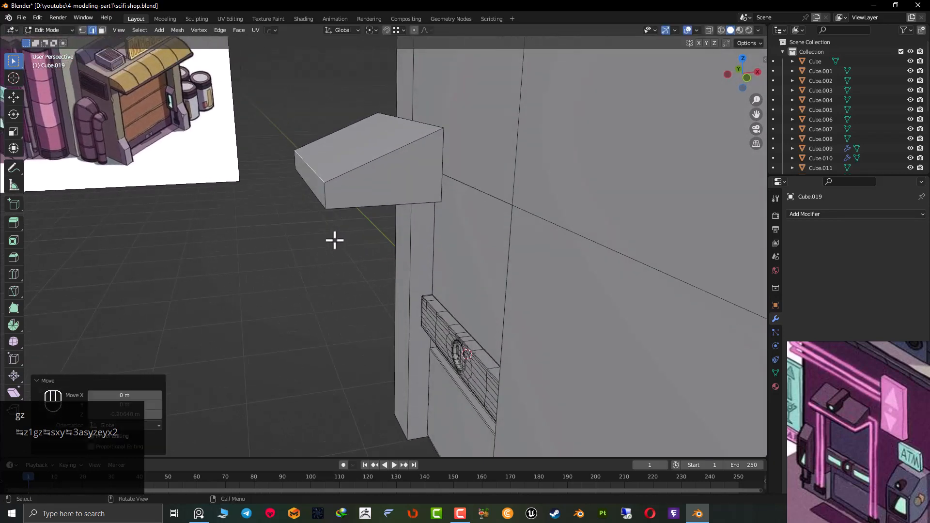
key(3)
click(318, 195)
key(g)
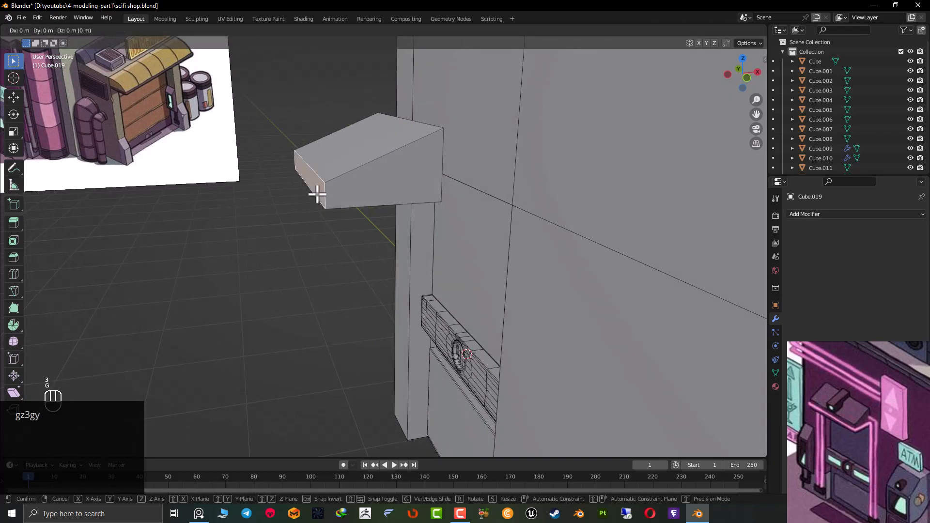
key(y)
key(x)
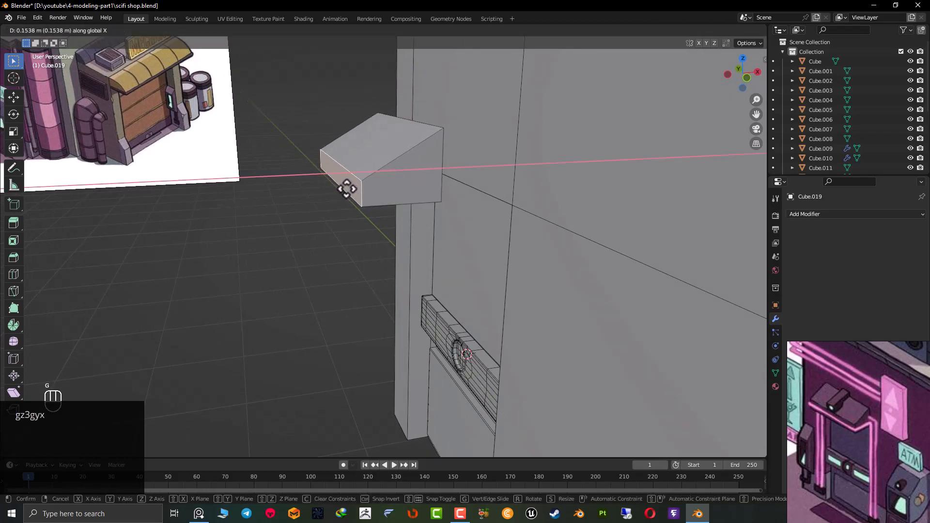
click(347, 189)
key(Tab)
key(ctrl+s)
Isolate the hood in local view and delete its back face.
middle_drag(318, 191, 329, 248)
key(Tab)
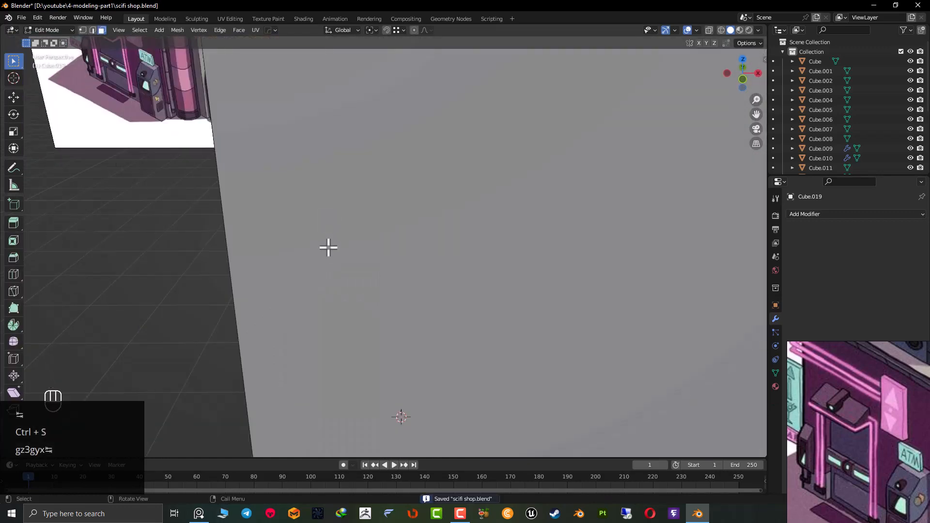
key(slash)
middle_drag(428, 261, 407, 264)
key(Delete)
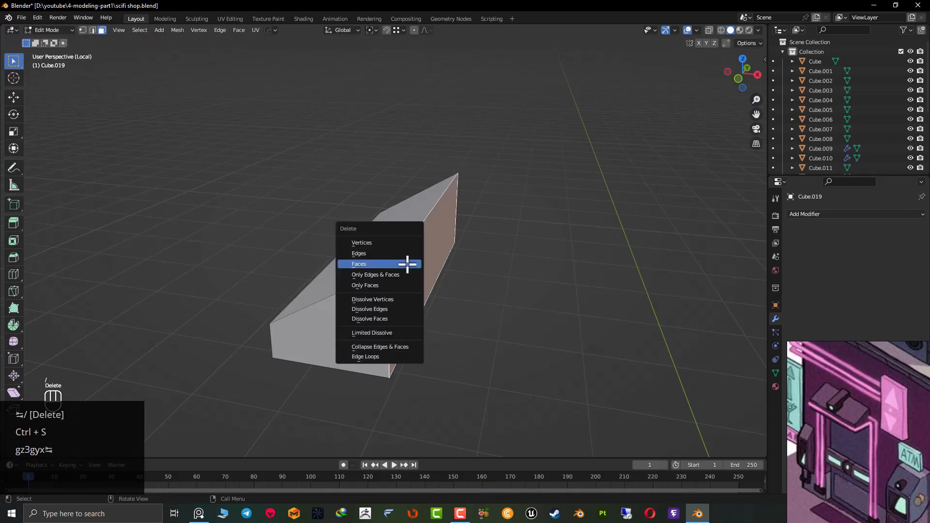
click(407, 263)
Apply the hood's transform and bevel its outer edges about 0.013 m wide with 2 segments.
alt+shift+click(350, 292)
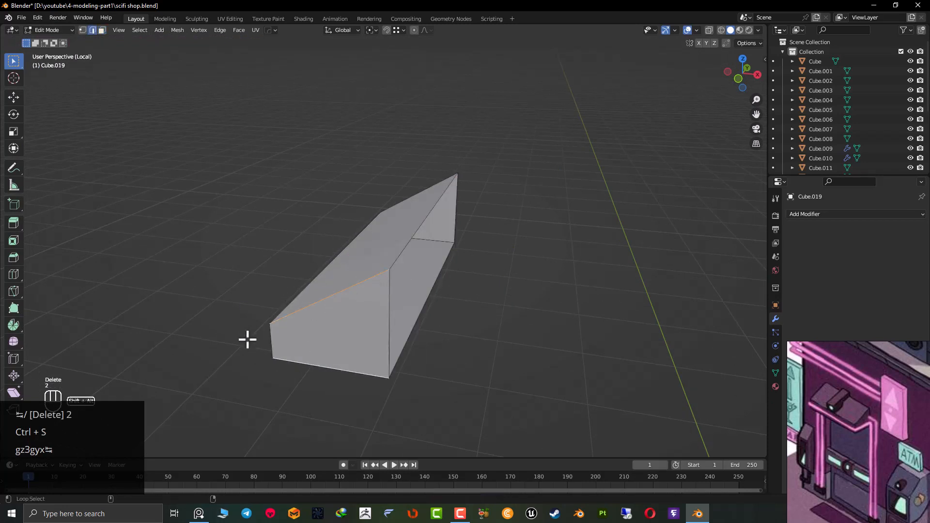
middle_drag(279, 334, 299, 320)
alt+shift+click(260, 322)
middle_drag(291, 264, 424, 286)
key(Tab)
key(ctrl+shift+a)
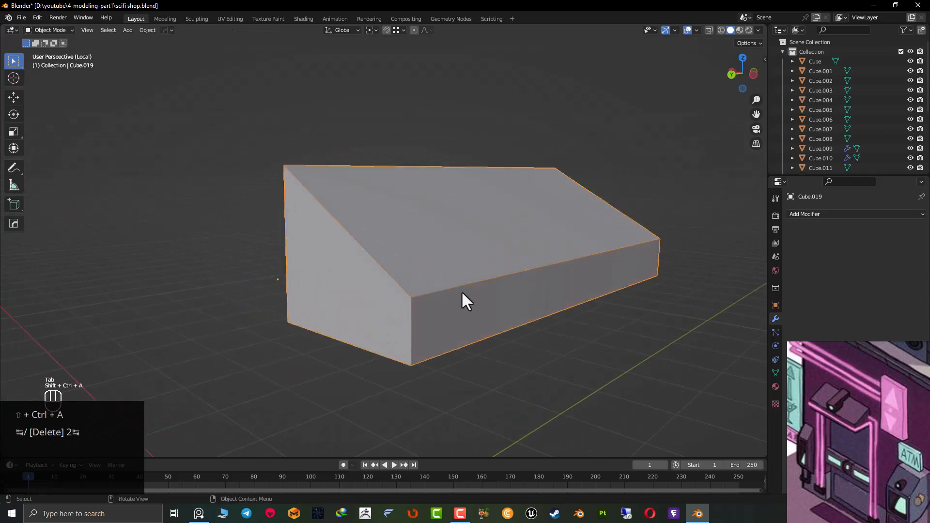
key(ctrl+a)
click(443, 305)
key(Tab)
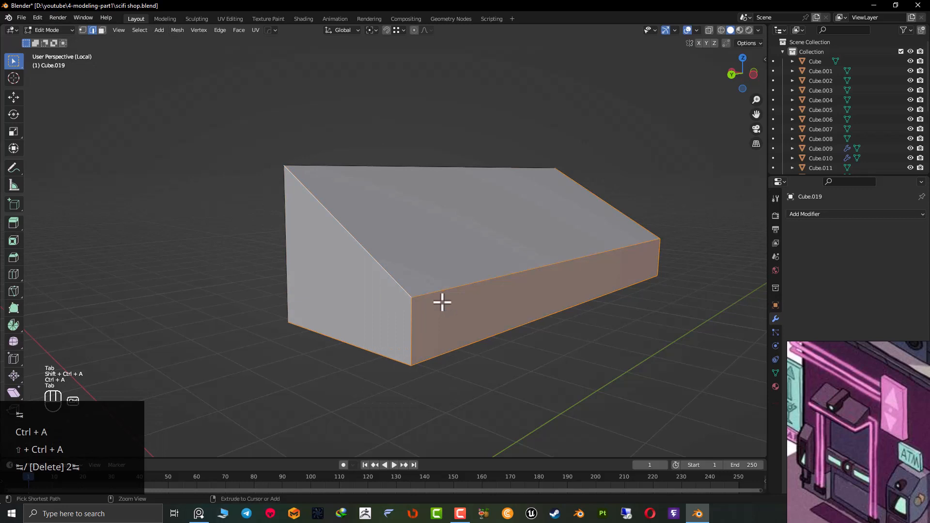
key(ctrl+b)
click(442, 312)
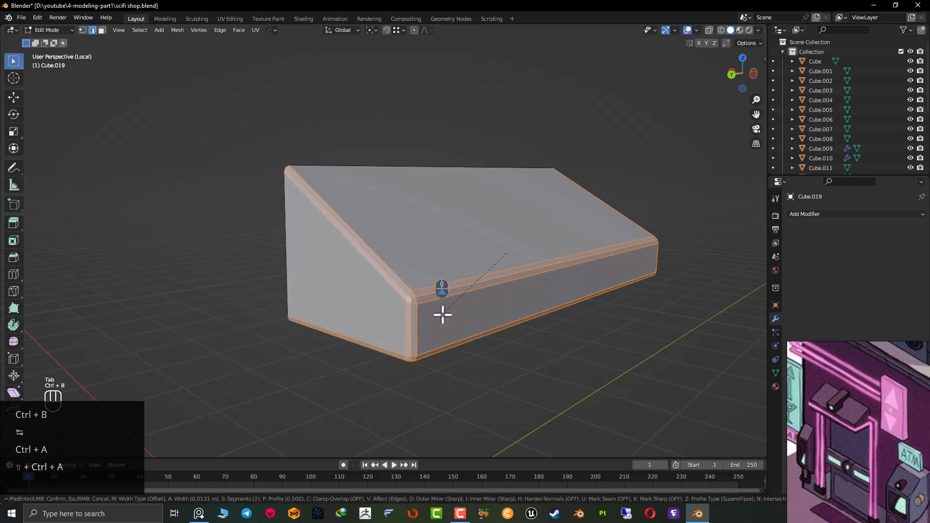
Shade the beveled hood smooth with auto smooth left off.
key(Tab)
right_click(394, 245)
click(394, 246)
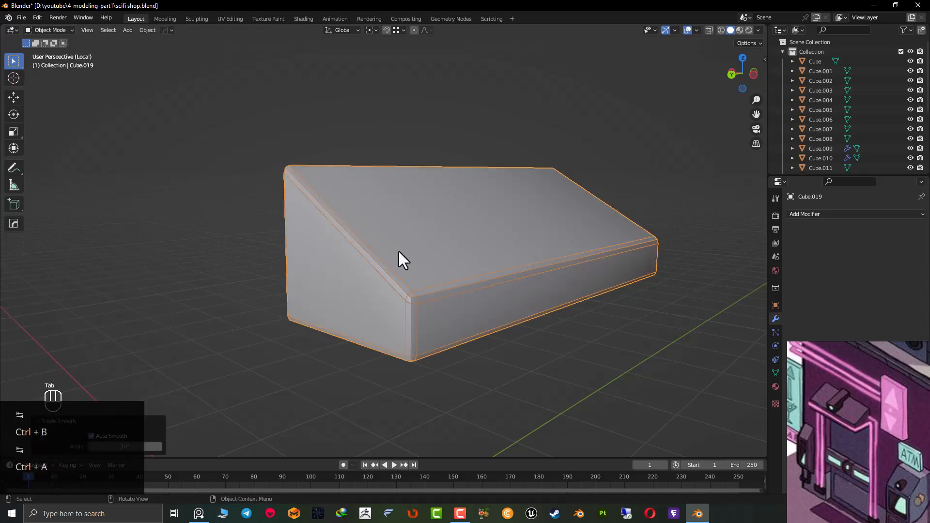
scroll(397, 249, down, 3)
right_click(398, 239)
click(399, 242)
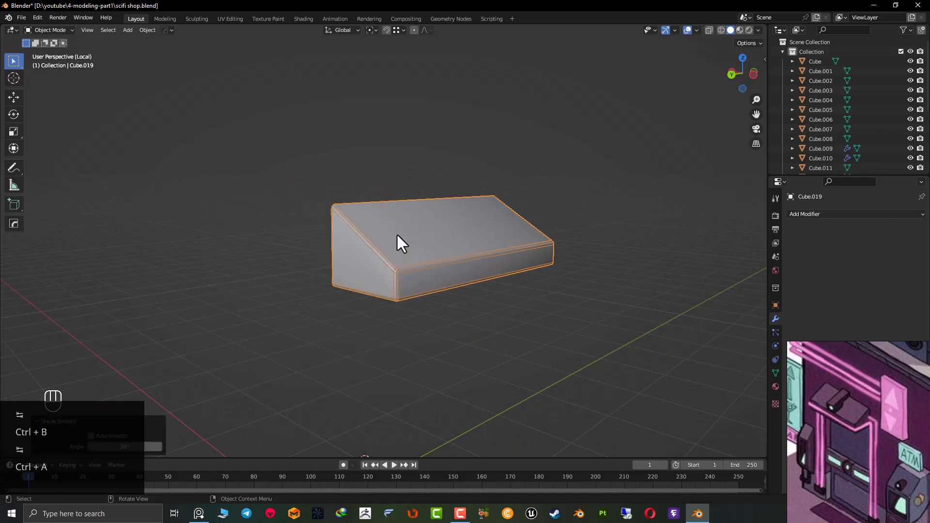
scroll(400, 242, up, 5)
mouse_move(416, 266)
middle_down()
mouse_move(302, 257)
mouse_move(320, 253)
middle_up()
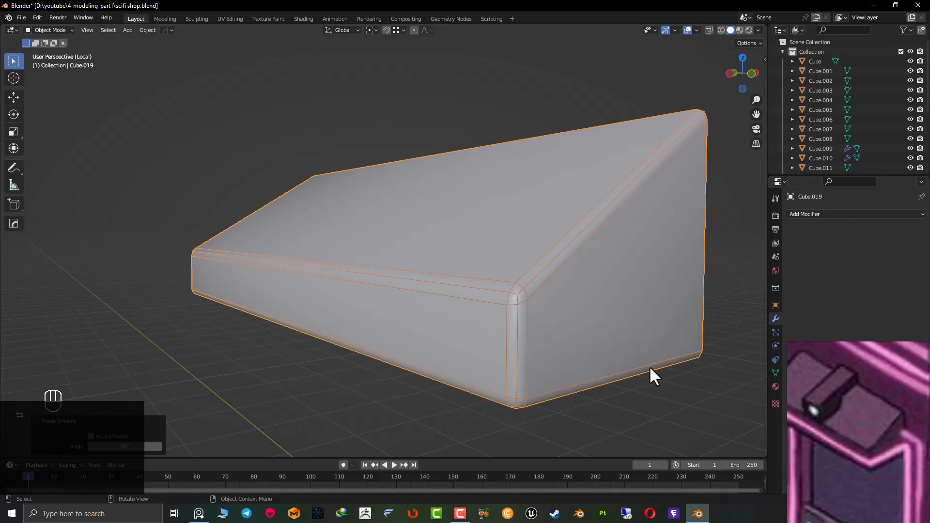
Select all of the hood's faces in left orthographic view and snap the 3D cursor to their centre.
key(KP_1)
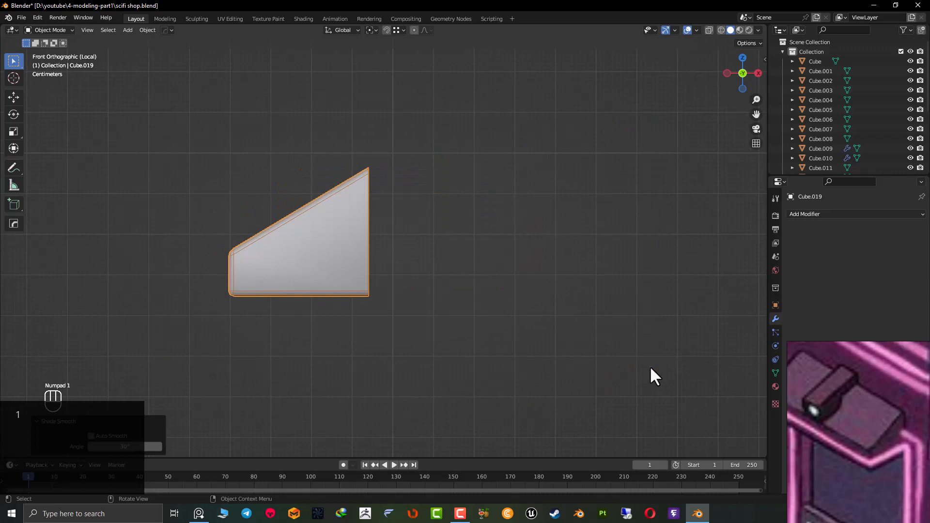
key(ctrl+KP_3)
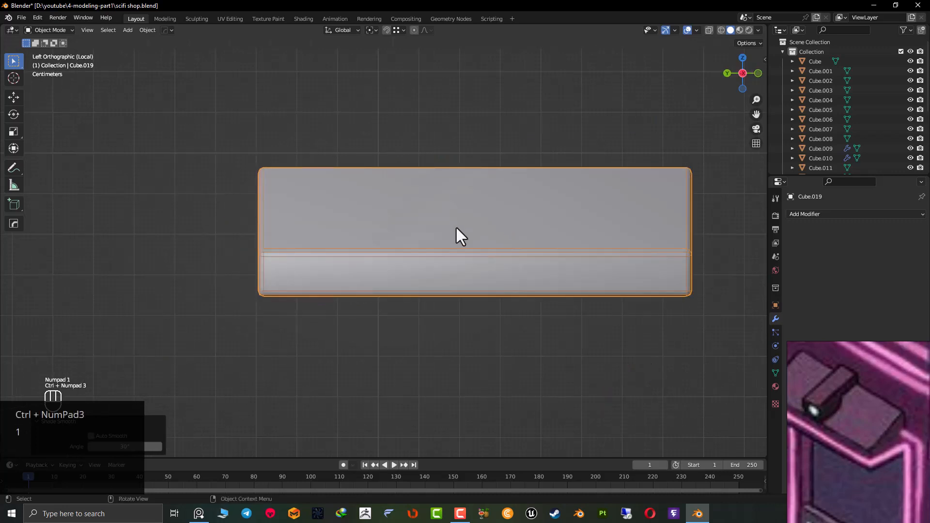
key(Tab)
key(3)
key(a)
key(shift+s)
click(497, 312)
key(Tab)
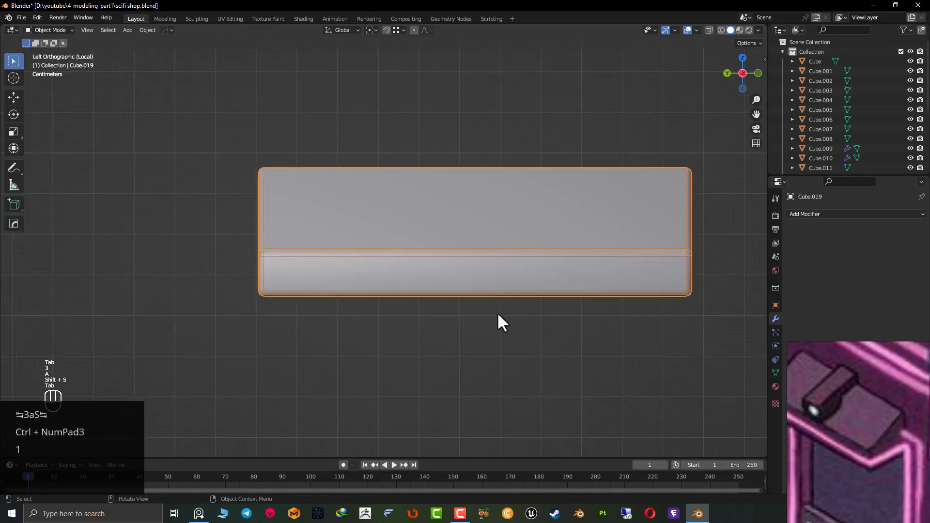
scroll(493, 246, down, 5)
scroll(493, 245, down, 5)
scroll(425, 265, up, 6)
key(Tab)
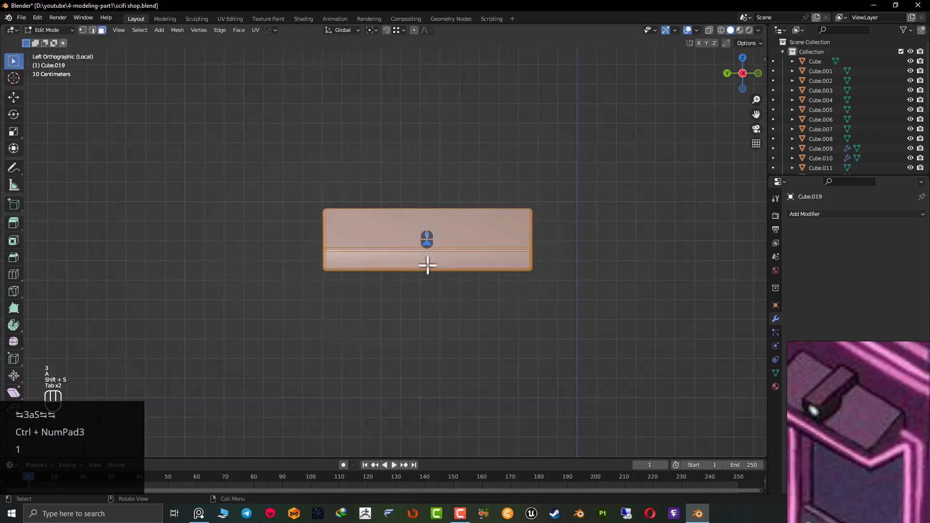
scroll(428, 265, down, 4)
key(shift+s)
click(439, 345)
scroll(430, 264, up, 9)
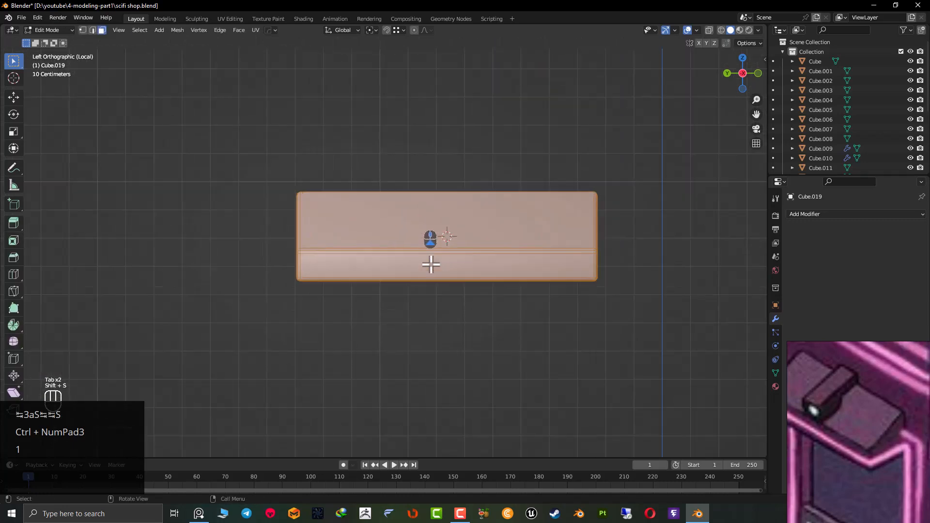
Add a cube at the 3D cursor and scale it down to about 0.083.
key(Tab)
shift+middle_drag(517, 233, 481, 234)
key(shift+a)
mouse_move(480, 234)
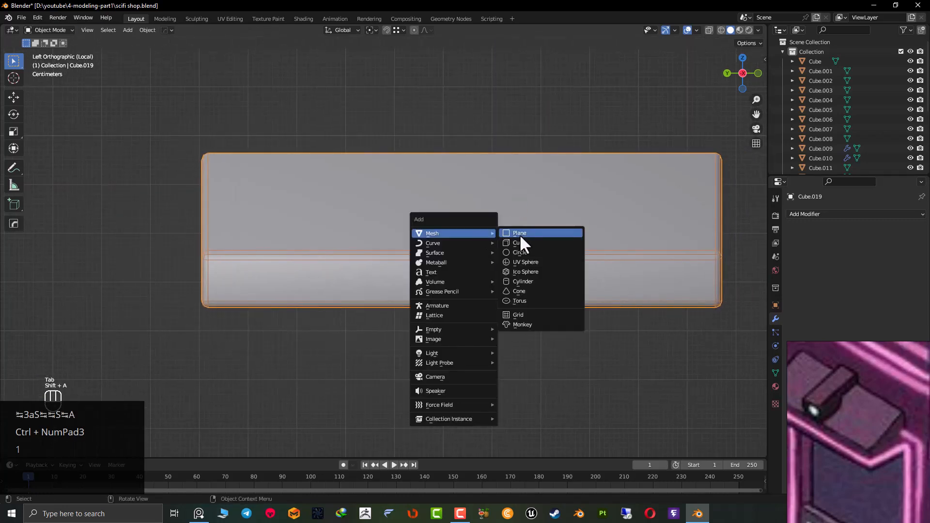
click(534, 245)
scroll(519, 245, down, 4)
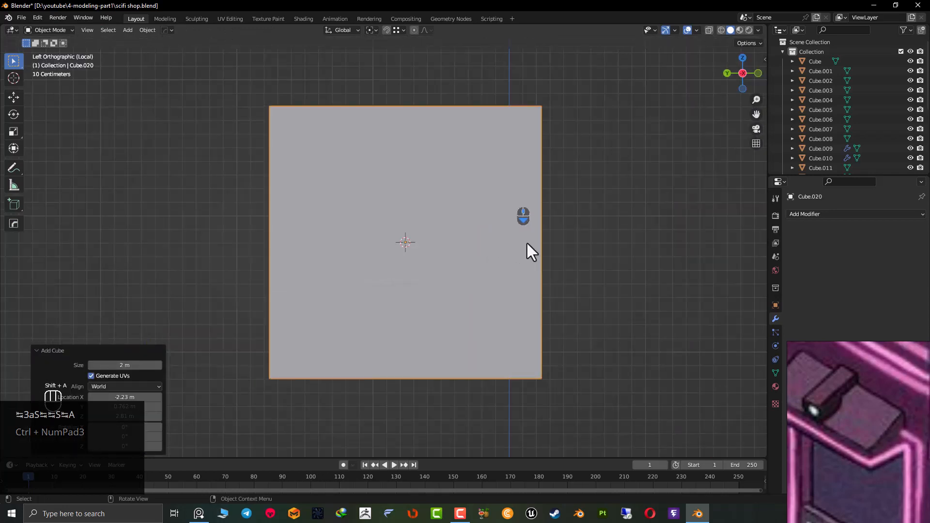
key(s)
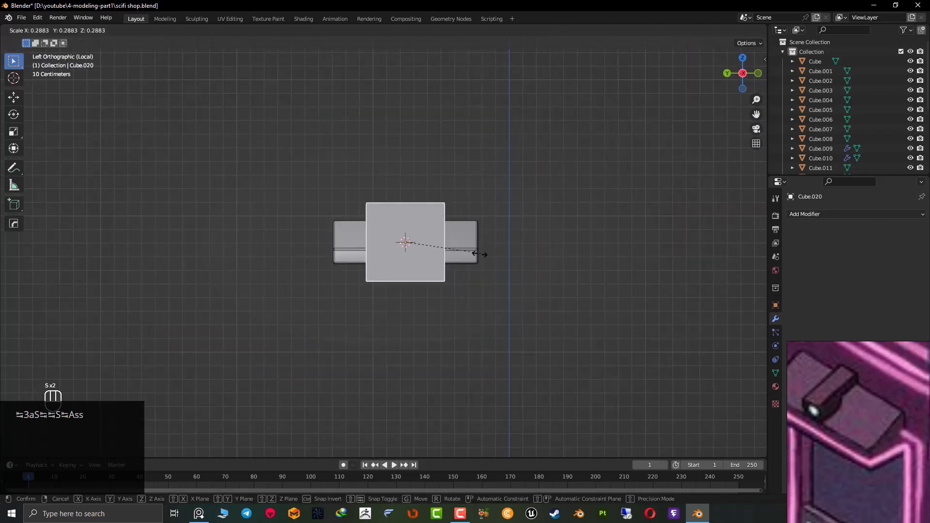
click(422, 255)
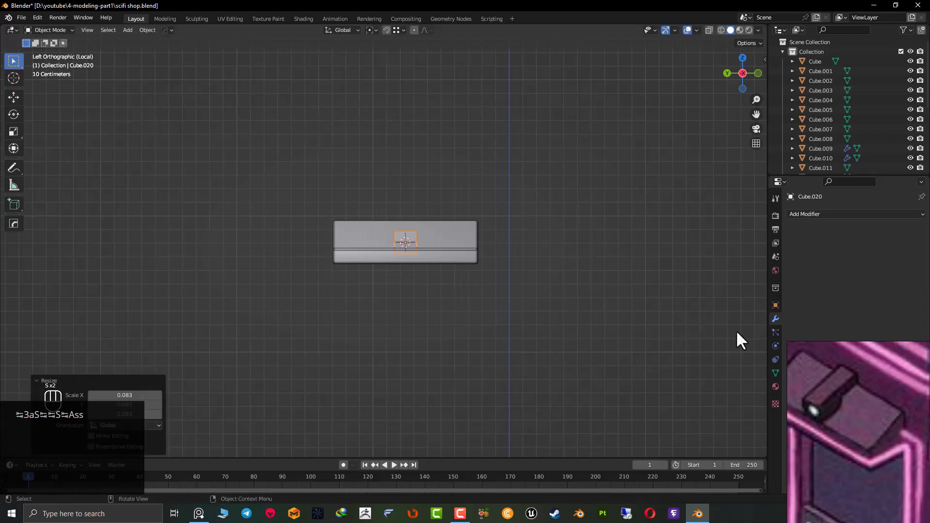
Scale the small cube by about 1.095 and raise it about 0.05 m along Z.
scroll(431, 252, up, 5)
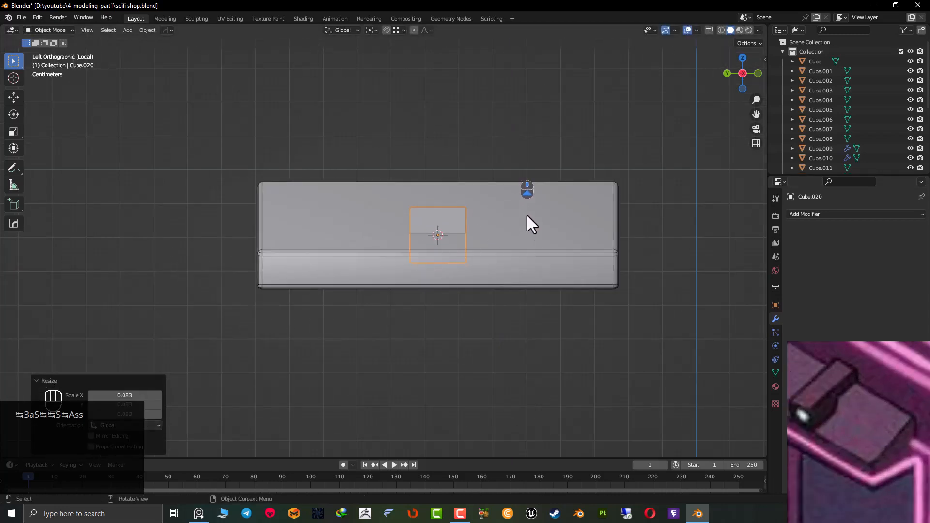
shift+middle_drag(509, 193, 493, 205)
scroll(493, 206, up, 2)
key(s)
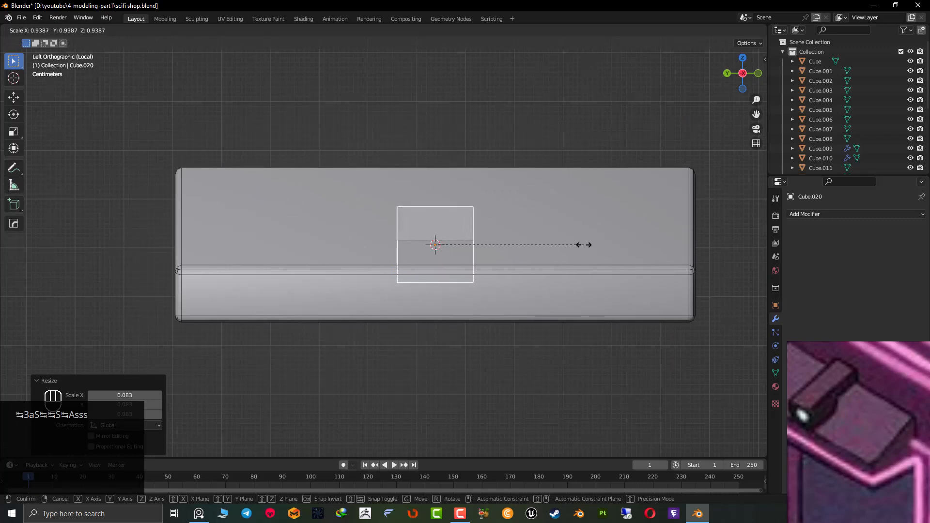
click(608, 240)
key(g)
key(z)
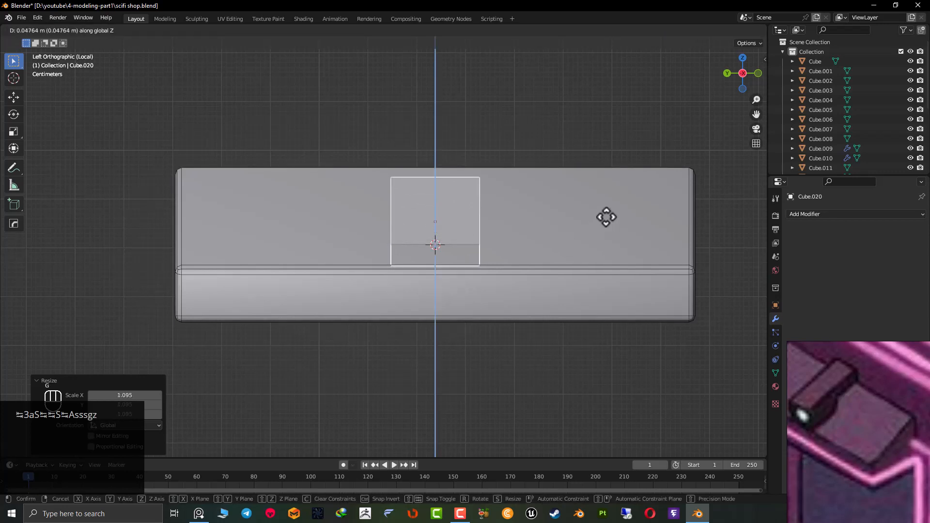
click(606, 216)
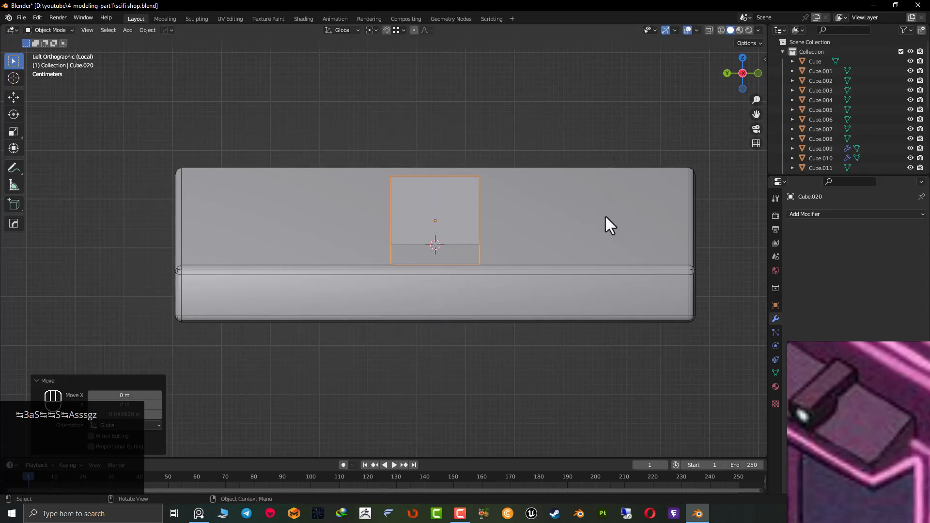
Enlarge the small cube by about 1.164 and raise it about 0.015 m along Z on the hood's slope.
scroll(605, 215, down, 5)
middle_drag(603, 215, 507, 254)
key(s)
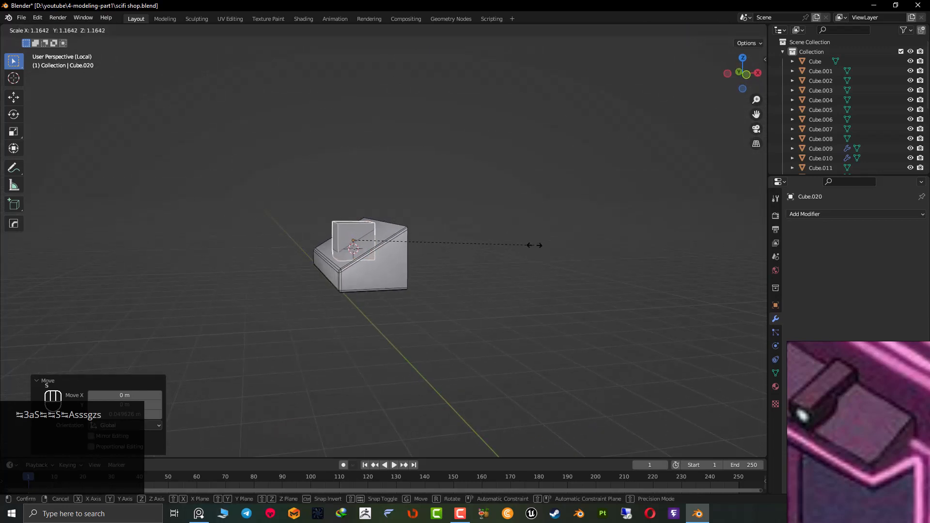
click(534, 245)
key(ctrl+KP_3)
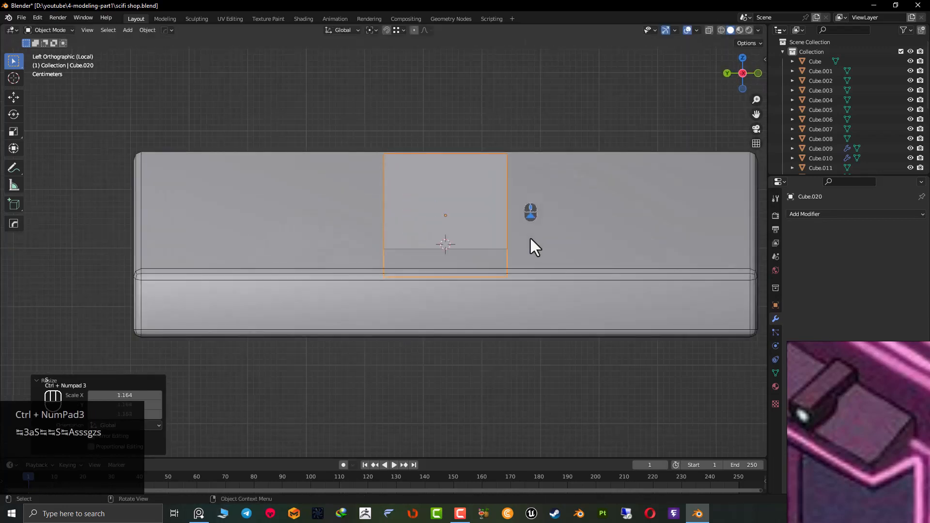
scroll(531, 239, up, 3)
key(g)
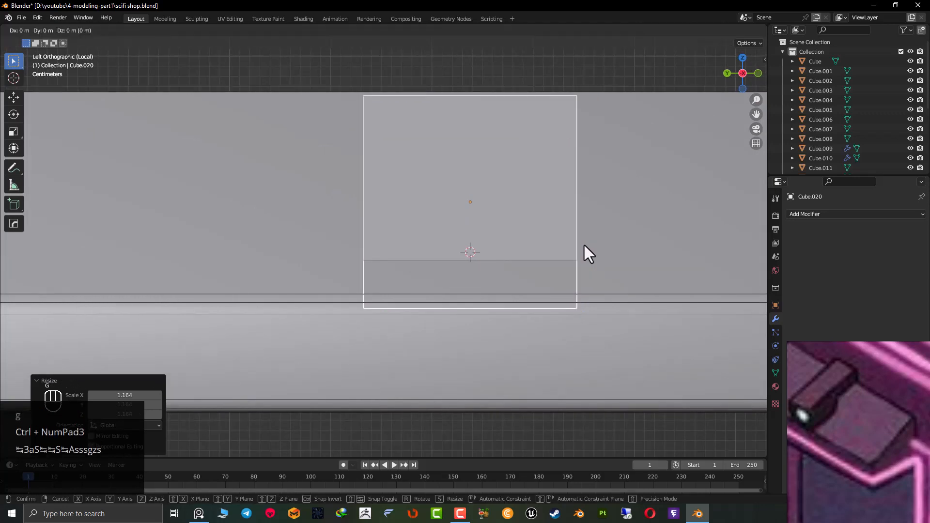
key(z)
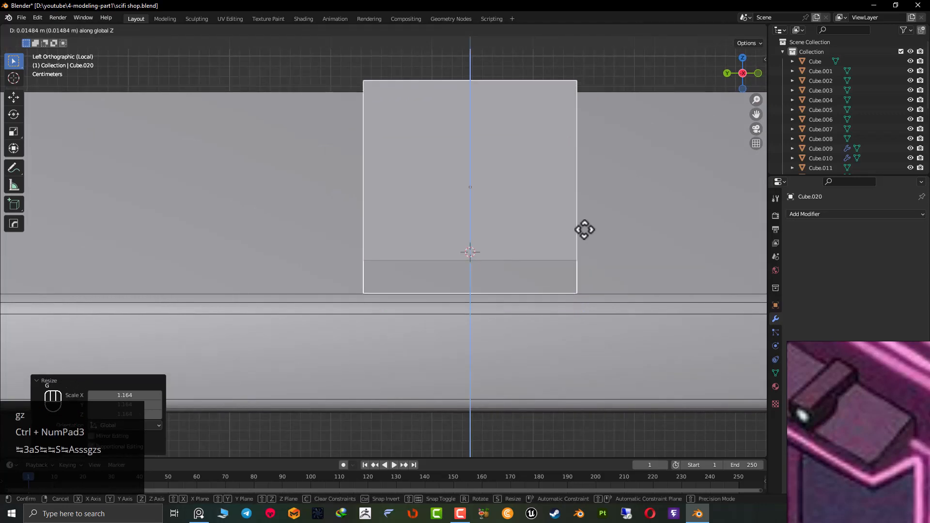
click(585, 230)
scroll(475, 215, down, 5)
middle_drag(475, 215, 338, 269)
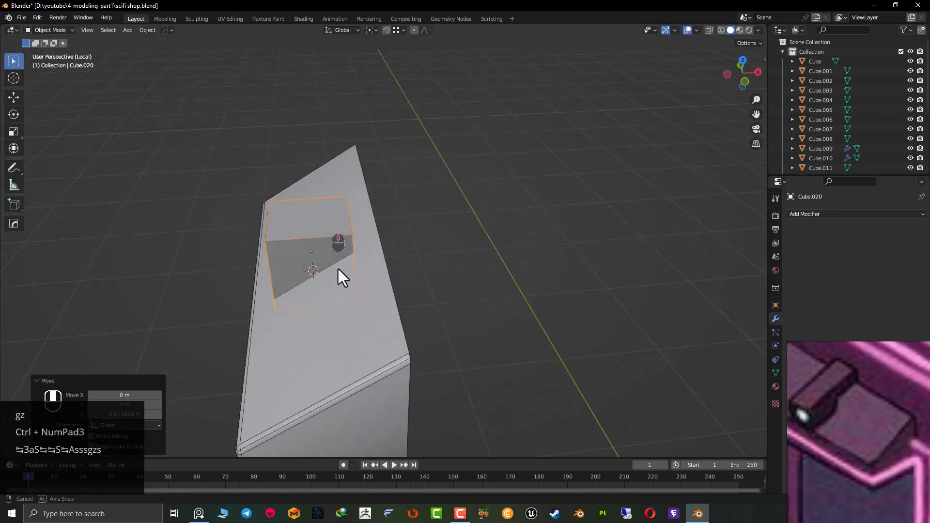
key(KP_7)
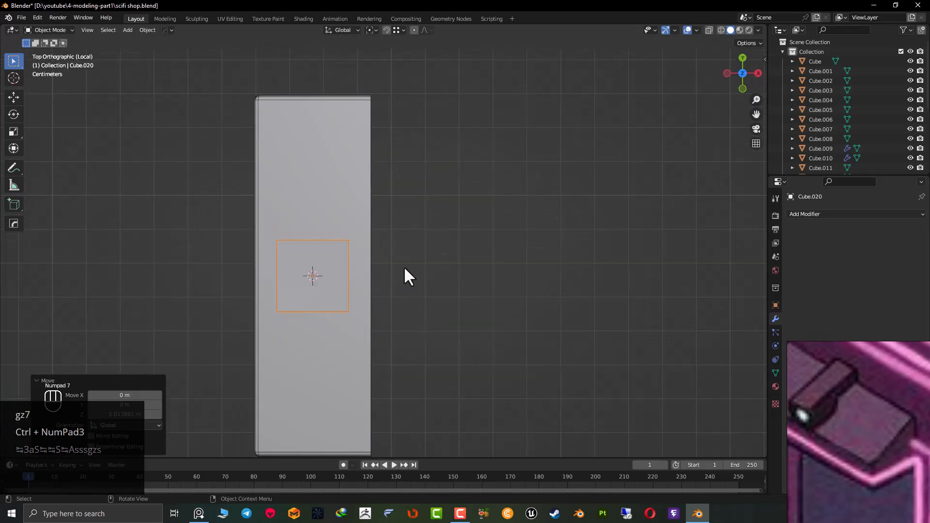
Edit the lamp cube in wireframe display and select the vertices on its +X side in top view.
key(z)
key(Tab)
key(1)
scroll(383, 350, up, 4)
shift+middle_drag(383, 350, 379, 203)
scroll(379, 203, down, 5)
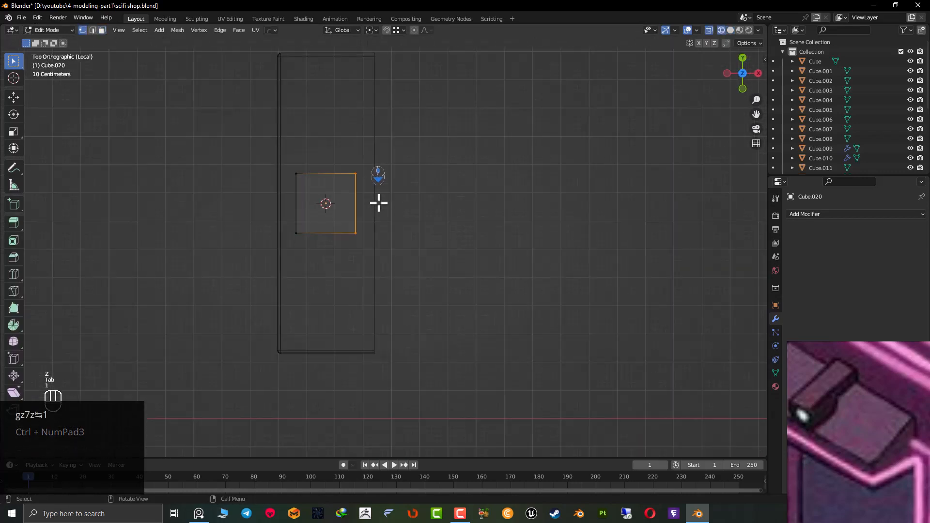
key(g)
key(x)
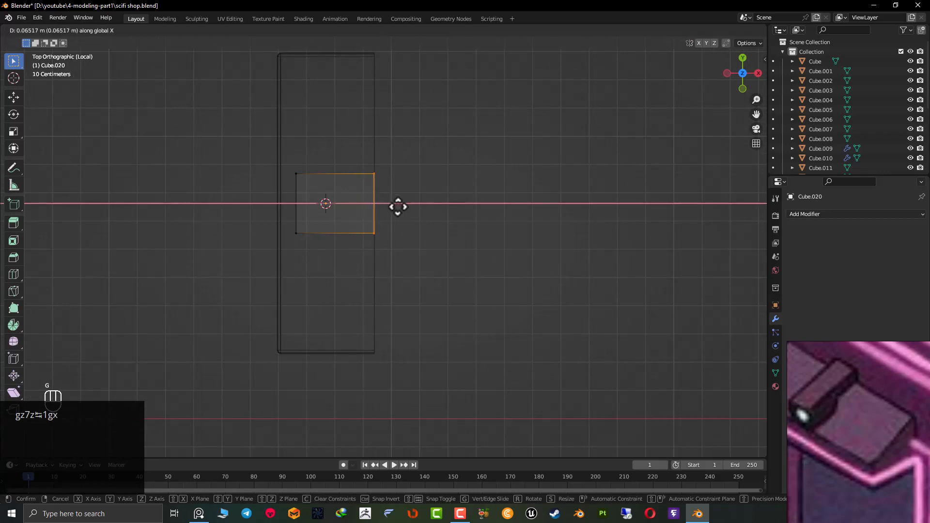
right_click(399, 192)
Turn on snapping and move the selected vertices about 0.067 m along X onto the hood's back edge.
click(386, 31)
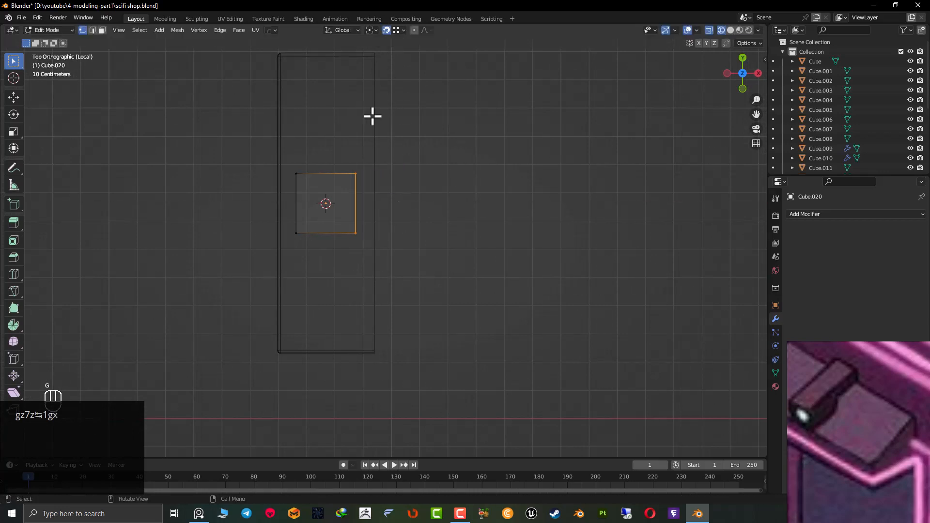
key(g)
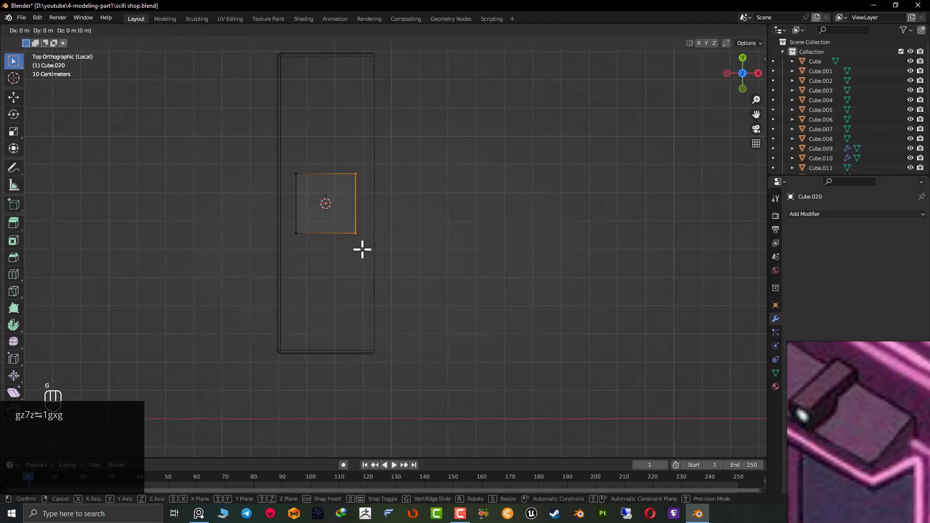
key(x)
click(381, 347)
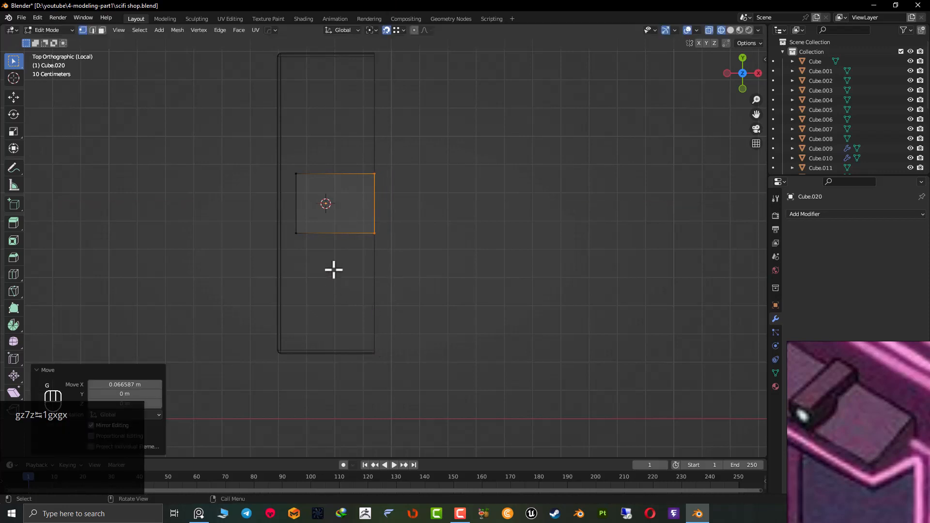
Select the lamp block's opposite side vertices, snap them along X to the hood's front edge, and return to solid display in Object Mode.
drag(327, 154, 231, 243)
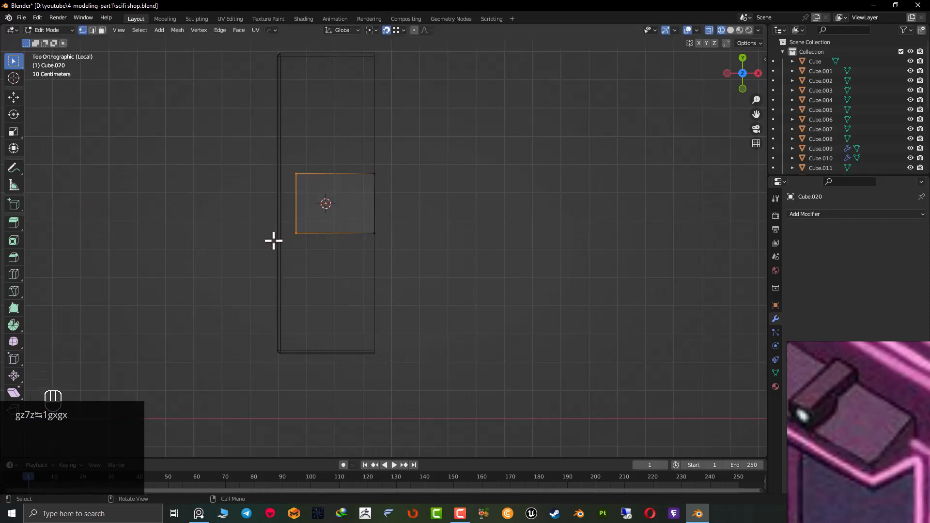
key(g)
key(x)
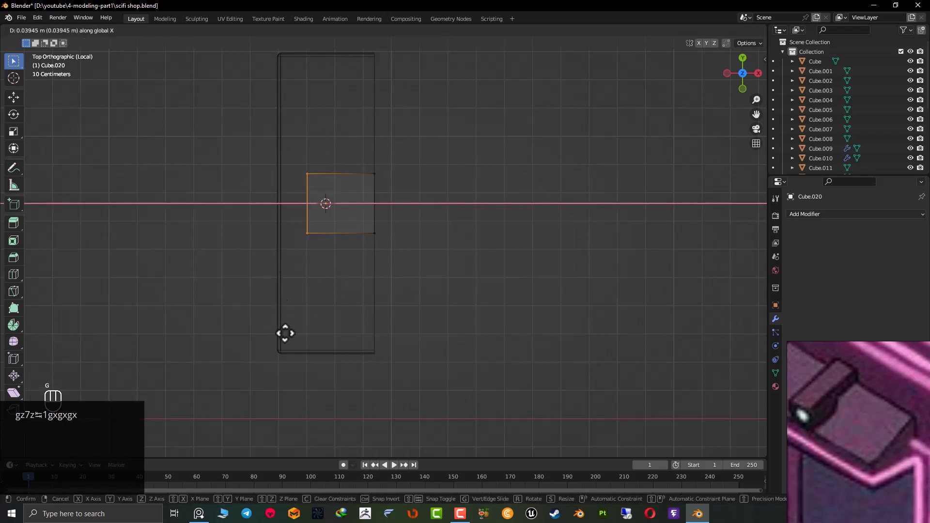
click(280, 353)
key(z)
key(Tab)
Inset the lamp block's front face by about 0.361 m.
mouse_move(315, 305)
middle_down()
mouse_move(350, 175)
mouse_move(363, 162)
mouse_move(334, 184)
mouse_move(401, 167)
mouse_move(392, 156)
mouse_move(417, 174)
mouse_move(420, 163)
mouse_move(419, 180)
mouse_move(300, 237)
mouse_move(284, 210)
mouse_move(284, 218)
mouse_move(365, 223)
mouse_move(362, 241)
mouse_move(384, 266)
middle_up()
scroll(363, 241, up, 2)
key(Tab)
scroll(343, 242, up, 2)
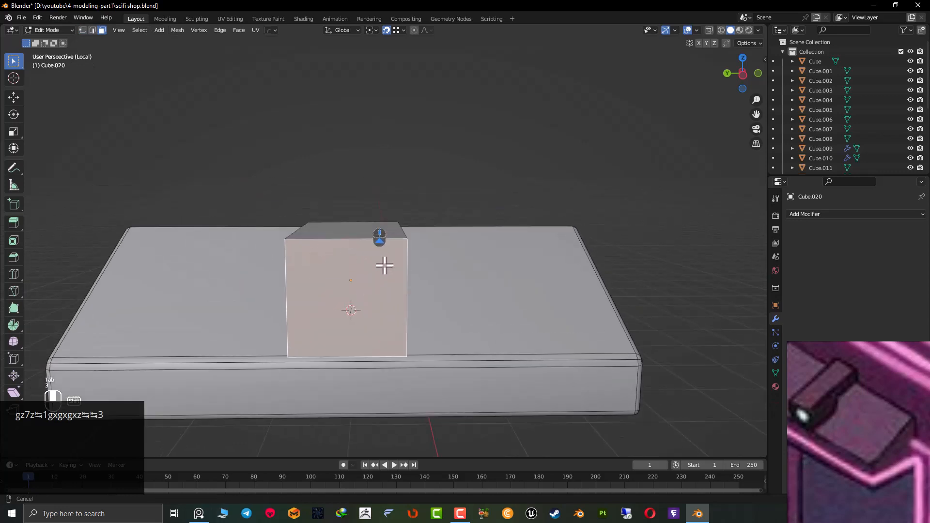
key(i)
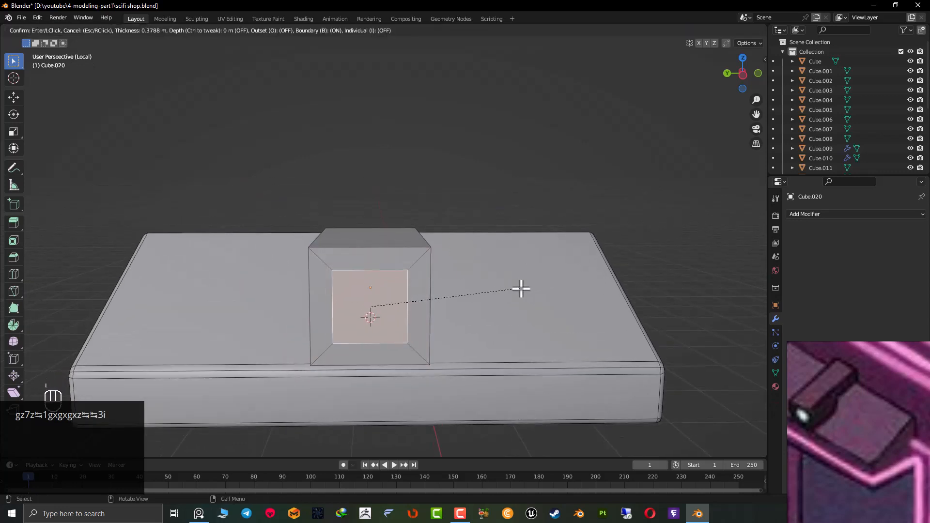
click(522, 288)
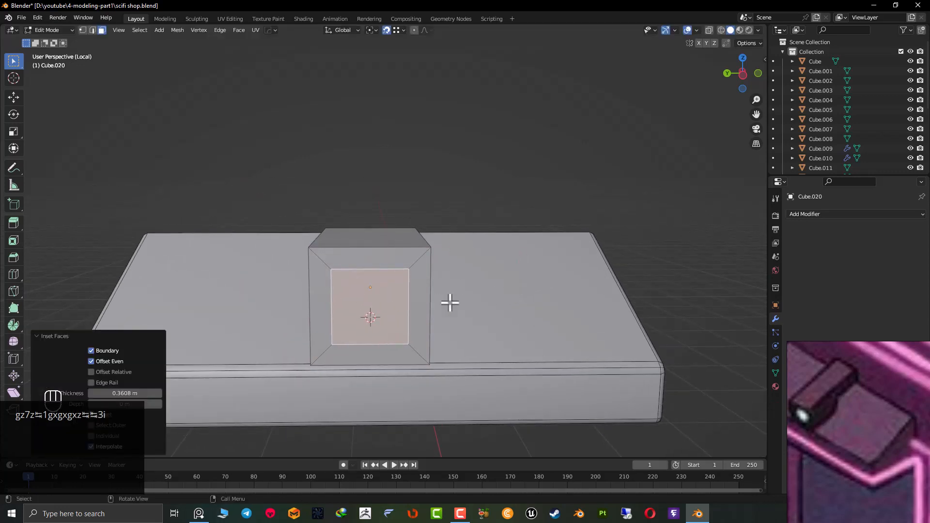
Add one centred vertical and one centred horizontal loop cut across the lamp block's front.
scroll(393, 304, up, 3)
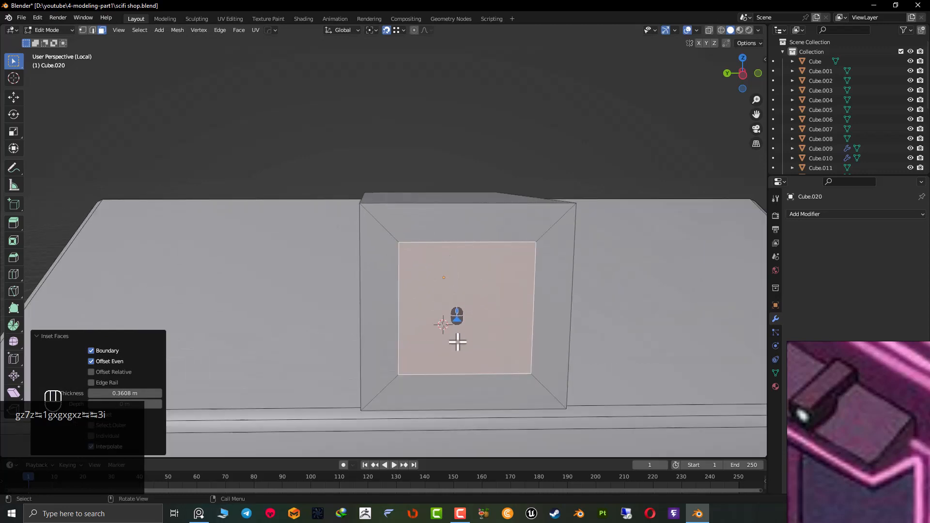
key(ctrl+r)
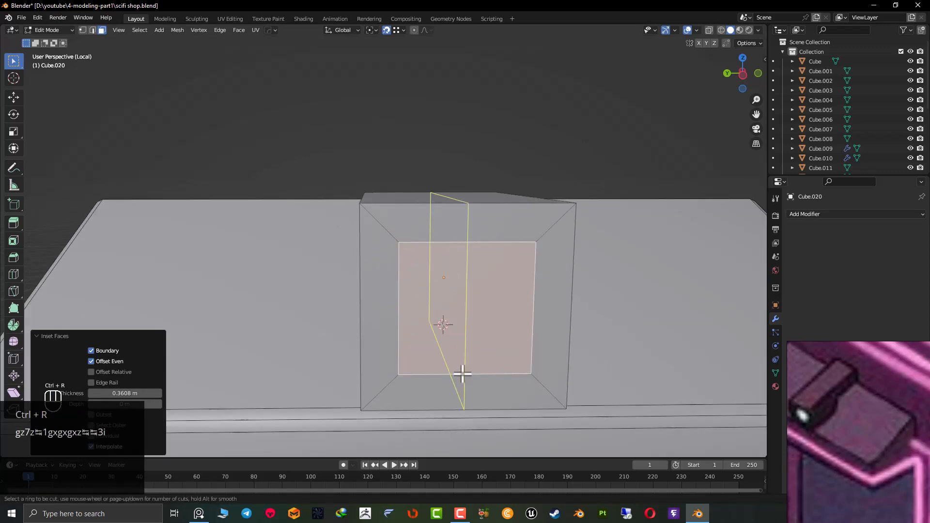
click(464, 351)
right_click(464, 351)
key(ctrl+r)
click(456, 325)
right_click(455, 325)
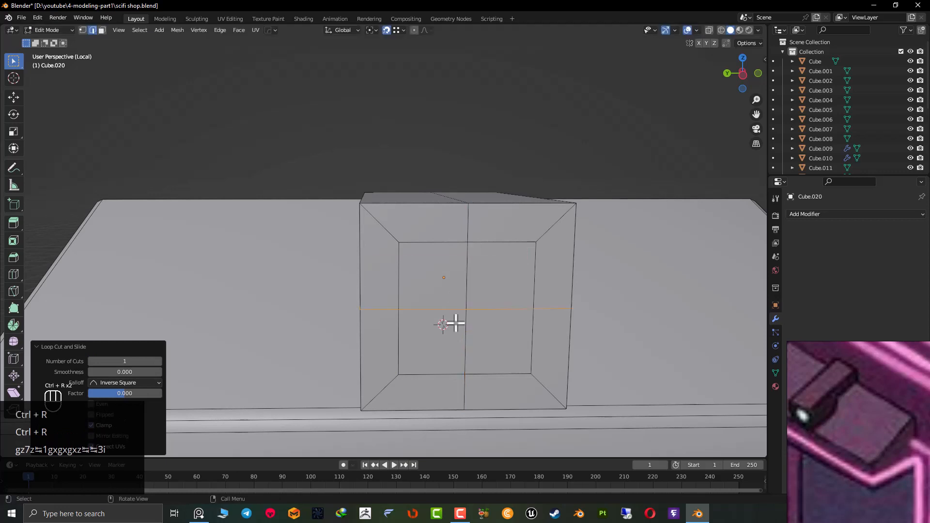
Inset the four inner front faces by about 0.202 m and shape them into a circle with LoopTools.
key(3)
drag(501, 281, 437, 344)
middle_drag(496, 308, 380, 287)
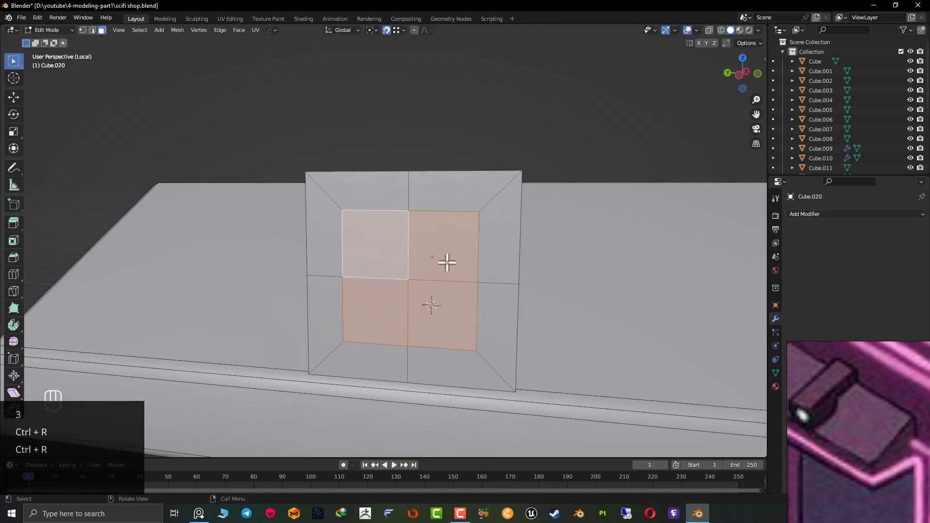
right_click(442, 262)
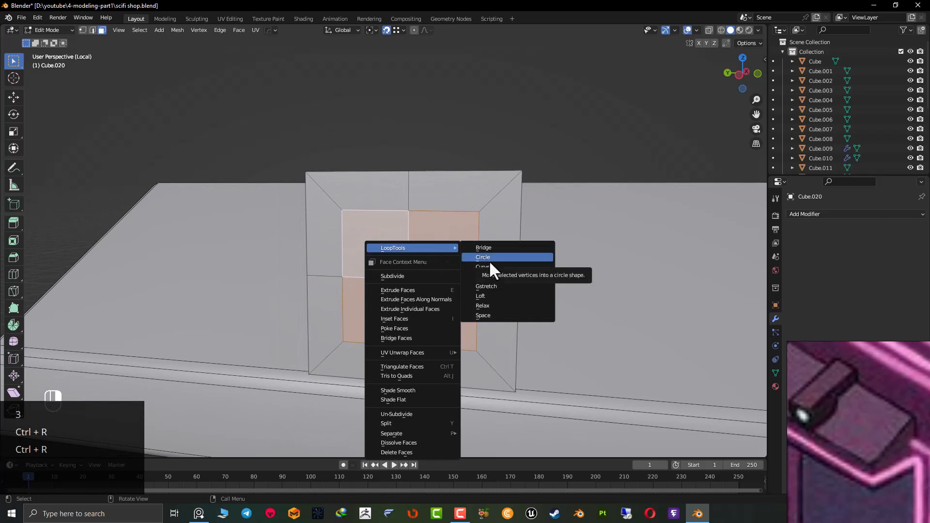
key(i)
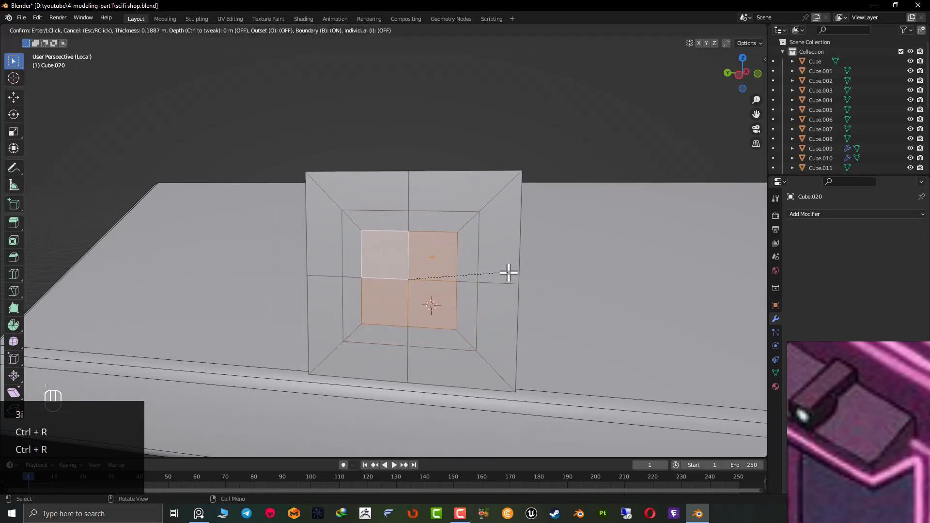
click(508, 273)
right_click(370, 250)
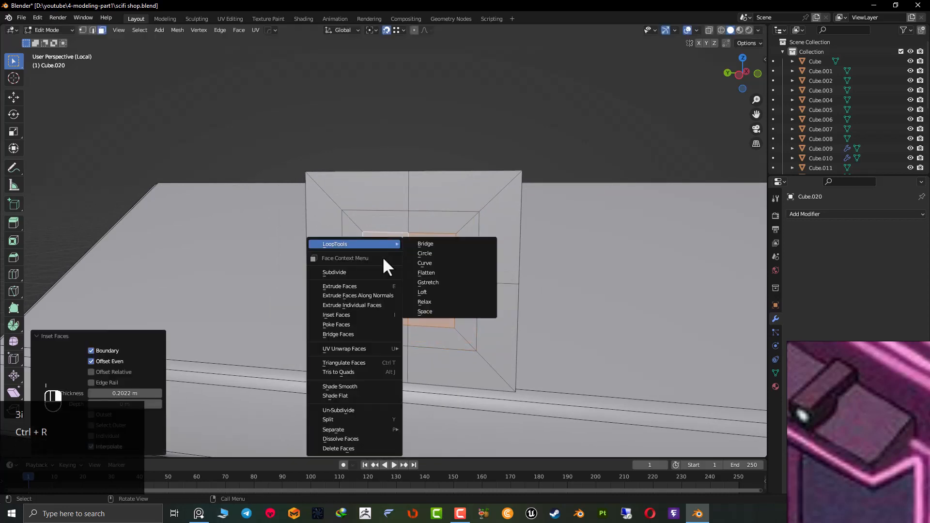
click(440, 253)
Extrude the circular faces inward along their normals to form a recess in the lamp block's front.
middle_drag(441, 276, 387, 275)
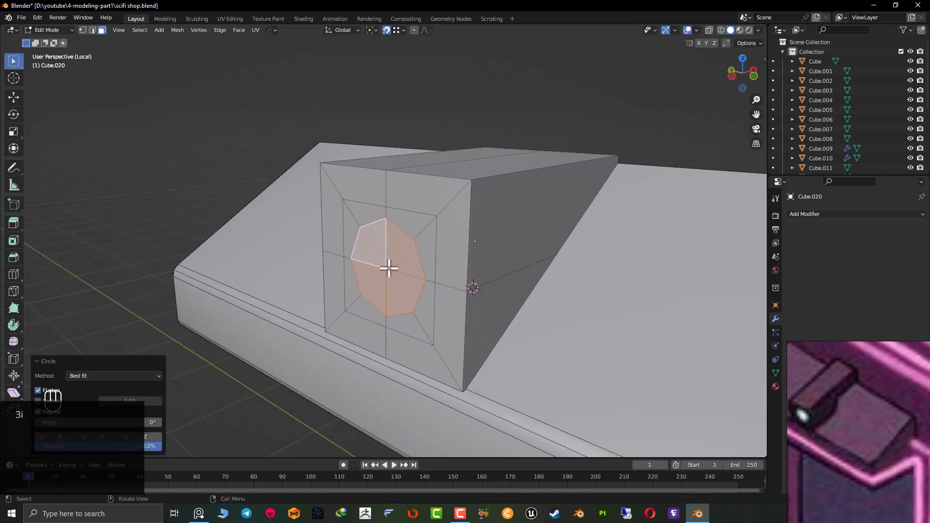
right_click(388, 268)
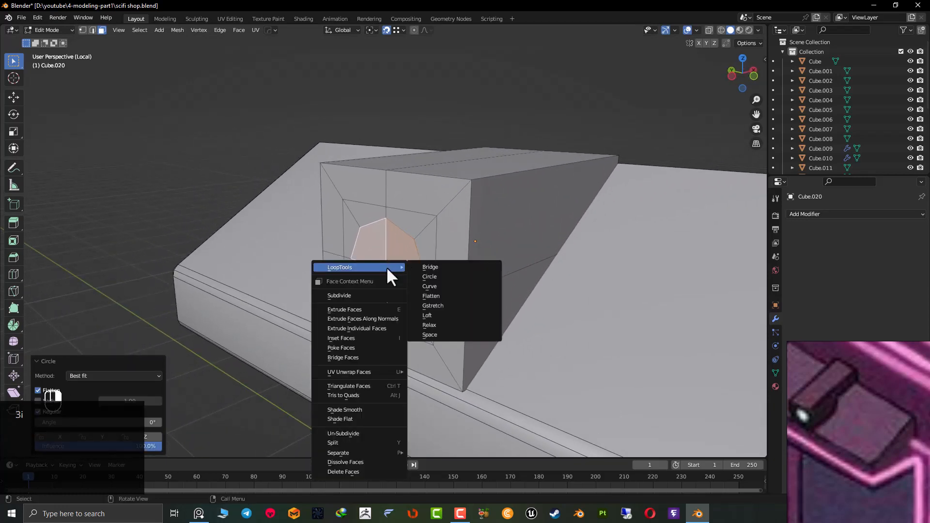
click(375, 319)
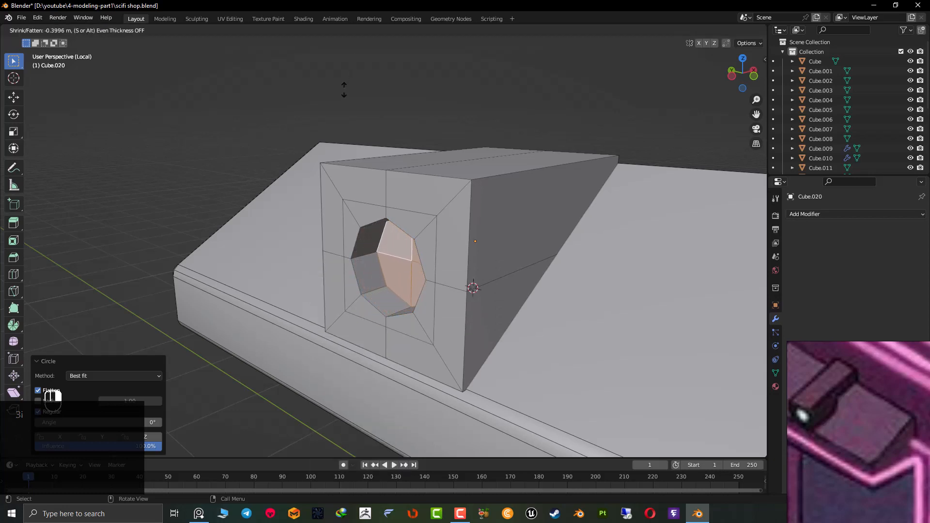
click(338, 20)
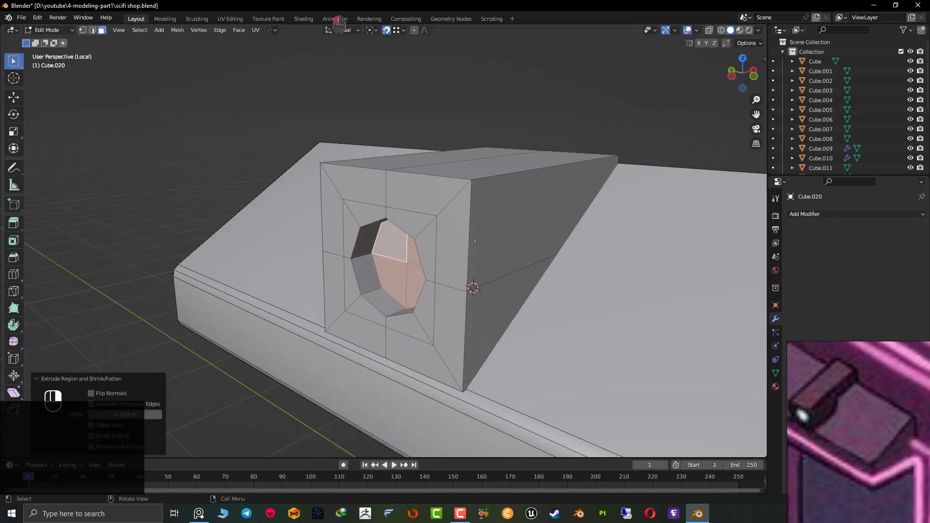
Select the upper and lower middle vertices of the square loop around the recess and scale them about 1.17 along Z.
scroll(431, 248, up, 6)
scroll(416, 252, down, 4)
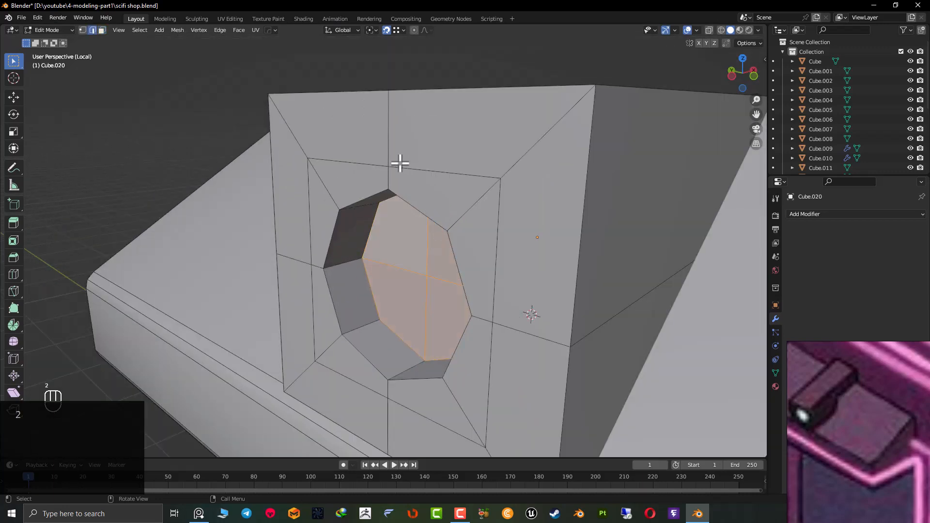
key(1)
click(383, 168)
shift+click(388, 401)
middle_drag(465, 334, 532, 271)
key(ctrl+KP_3)
scroll(504, 256, up, 5)
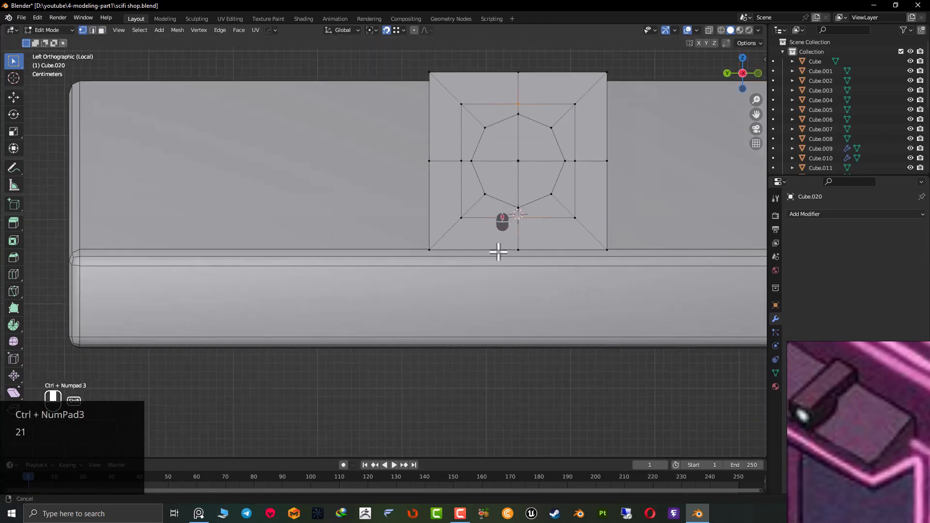
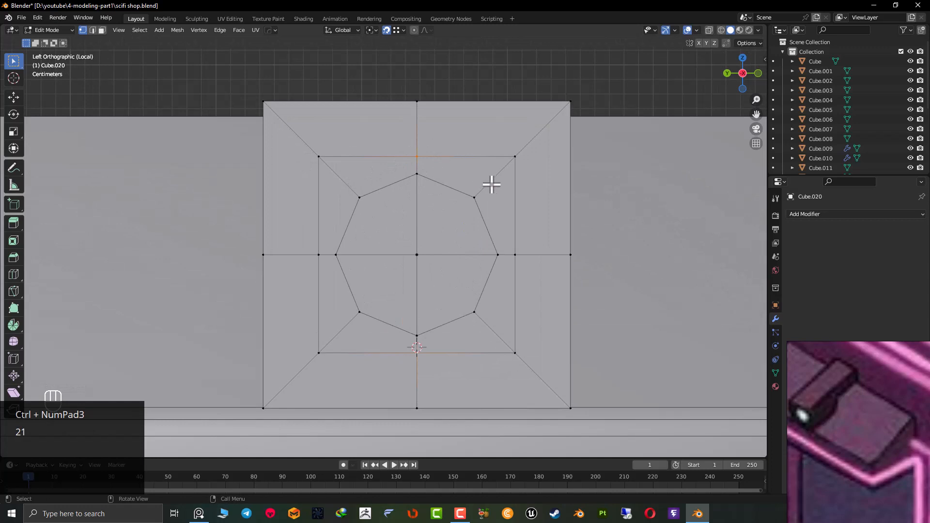
key(s)
key(z)
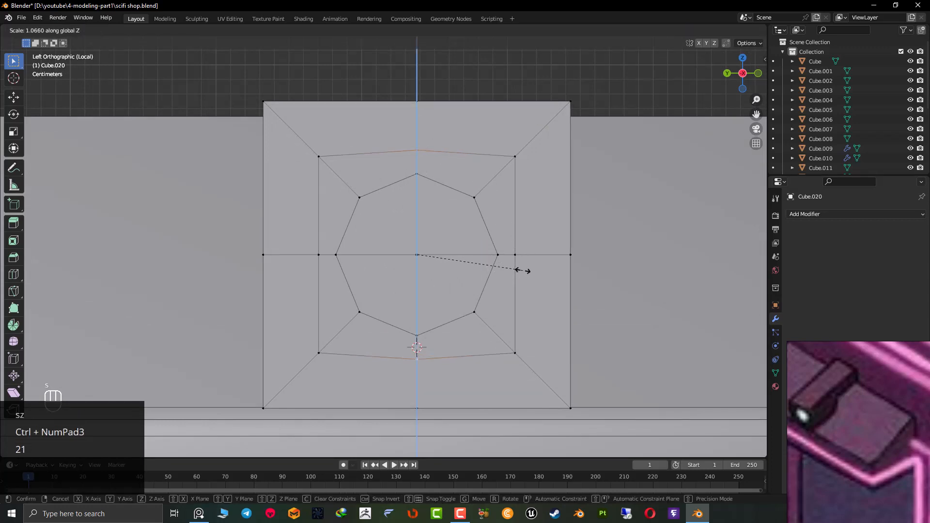
click(535, 270)
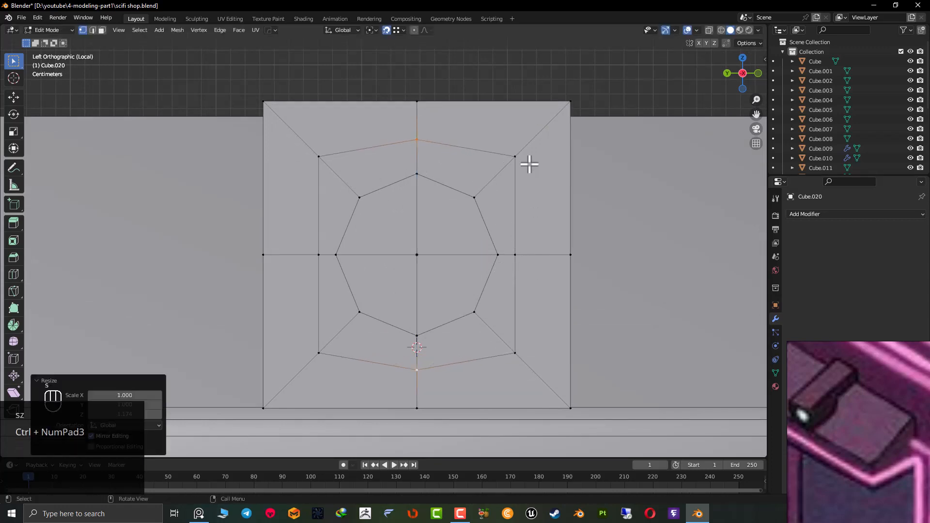
Spread the same two middle vertices farther apart along Z by another factor of about 1.173.
key(s)
key(z)
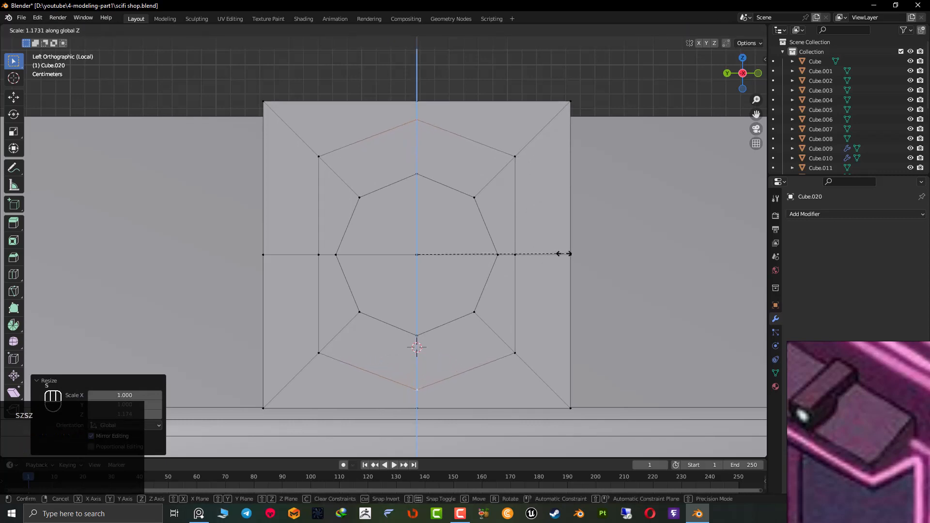
click(564, 253)
Select the outer loop's two side middle vertices and scale them about 1.4 along Y to round the loop.
click(517, 253)
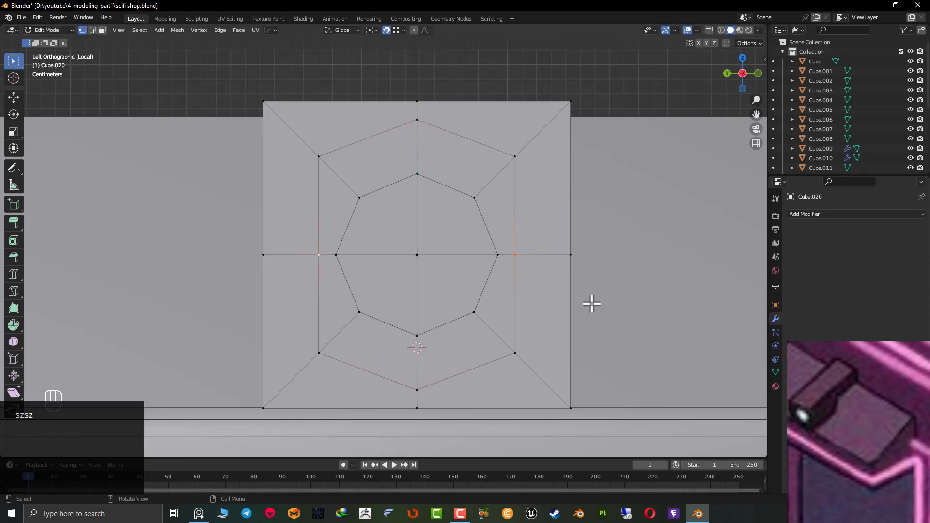
key(s)
key(x)
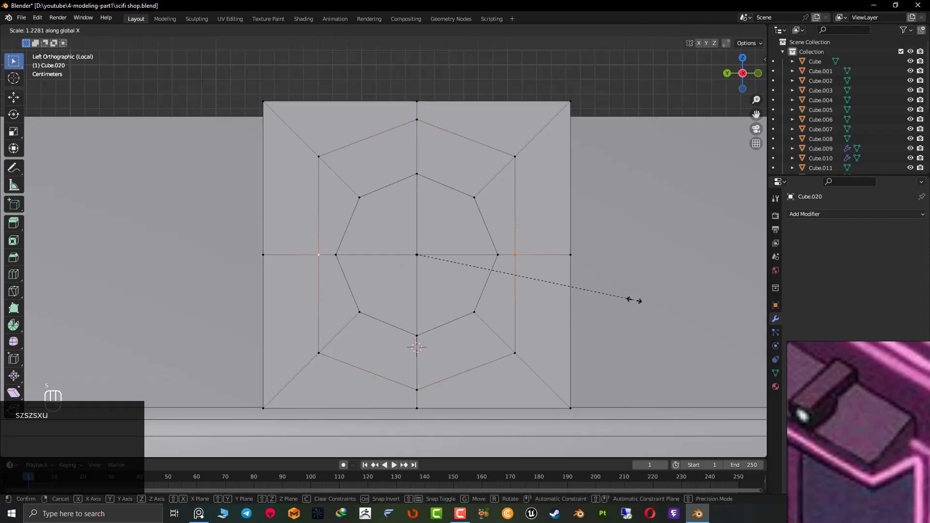
key(y)
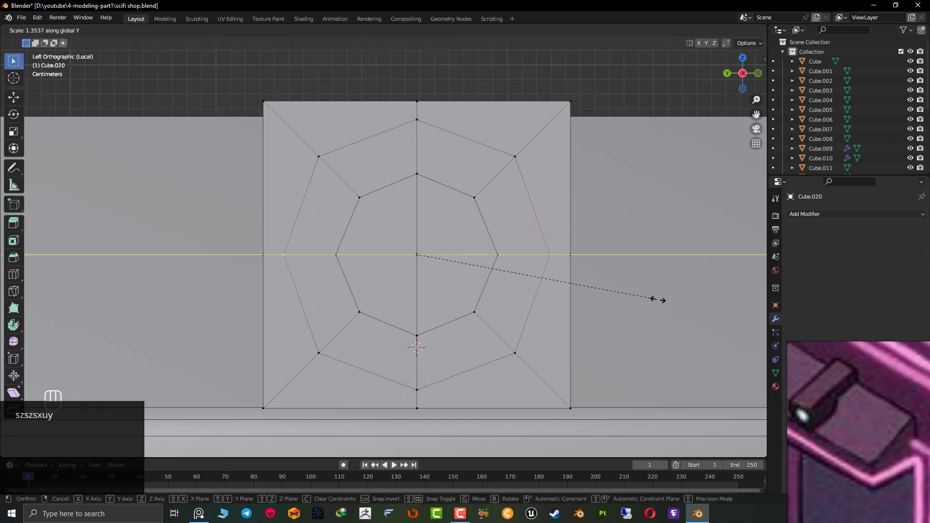
click(664, 297)
Select the edge loop around the round opening's rim and the square outline loop of the block's front face.
scroll(404, 260, down, 2)
middle_drag(419, 257, 391, 268)
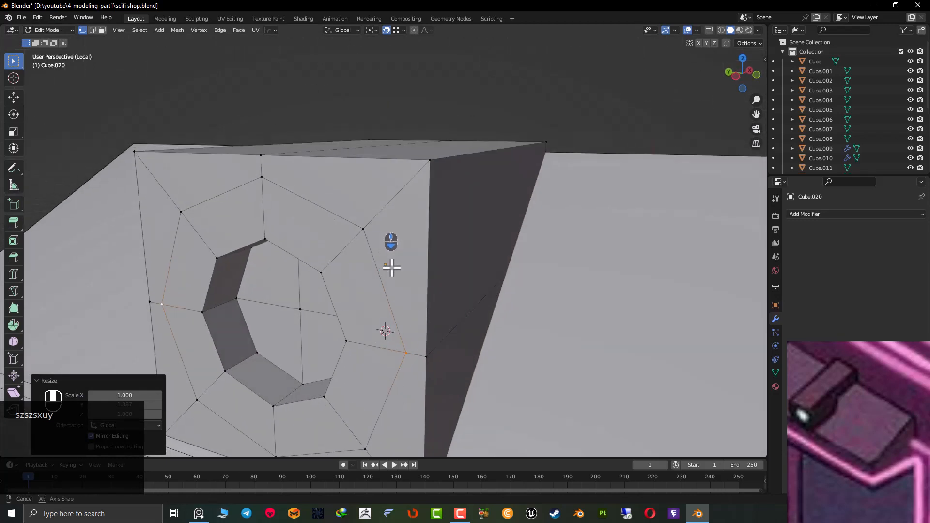
scroll(392, 268, down, 5)
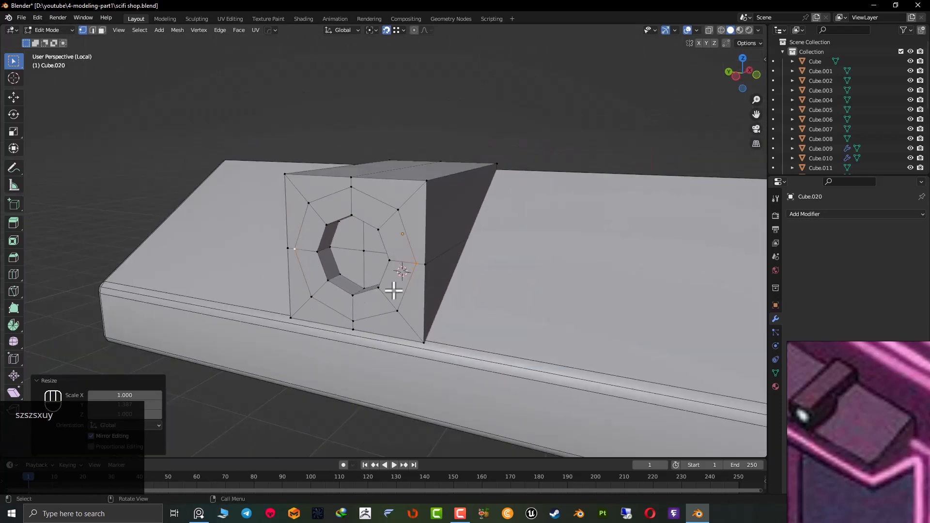
scroll(402, 307, up, 4)
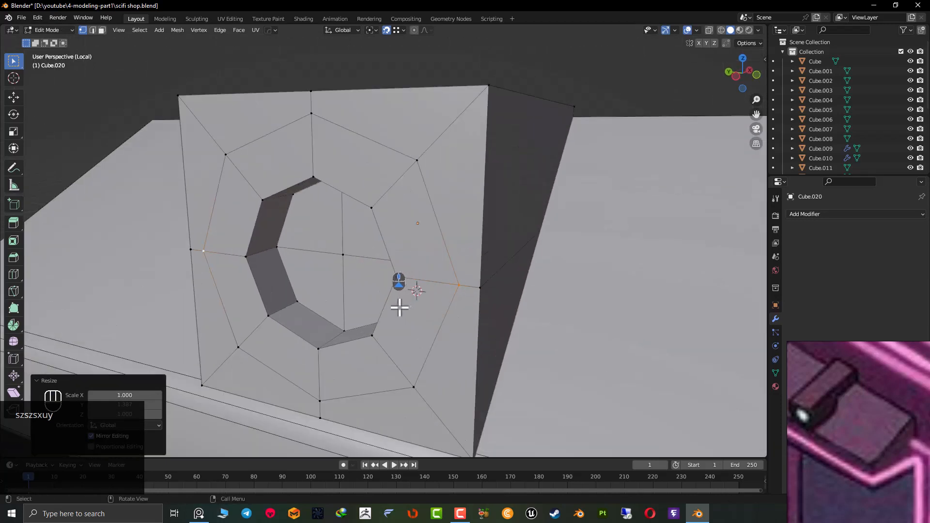
key(Tab)
key(Tab)
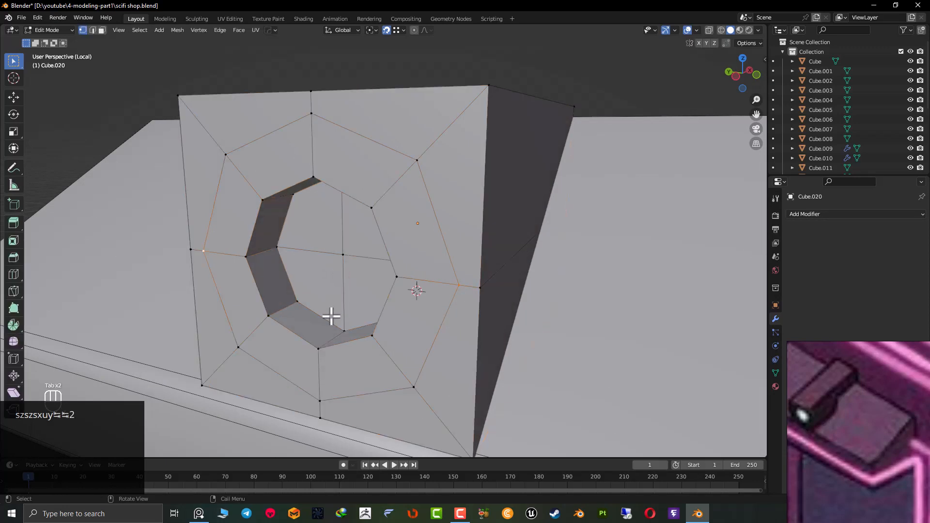
key(2)
alt+click(296, 333)
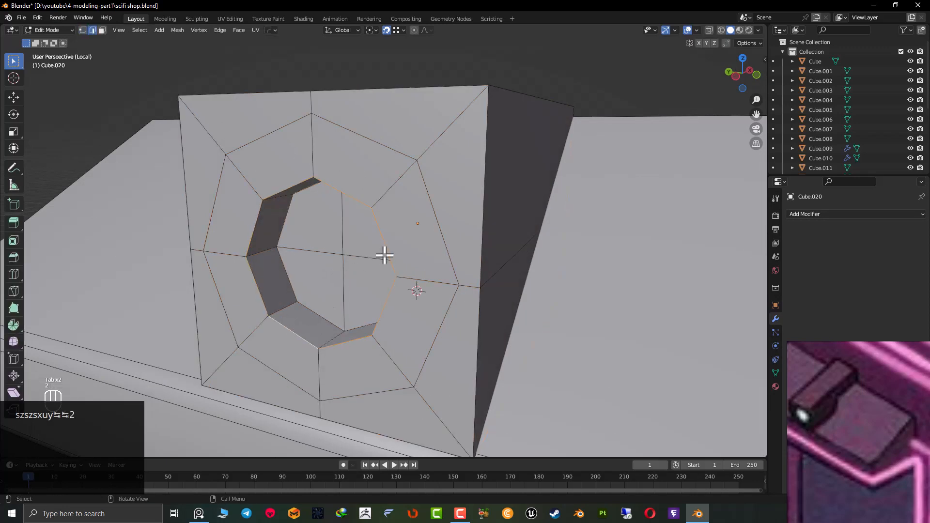
scroll(385, 255, down, 4)
alt+shift+click(430, 181)
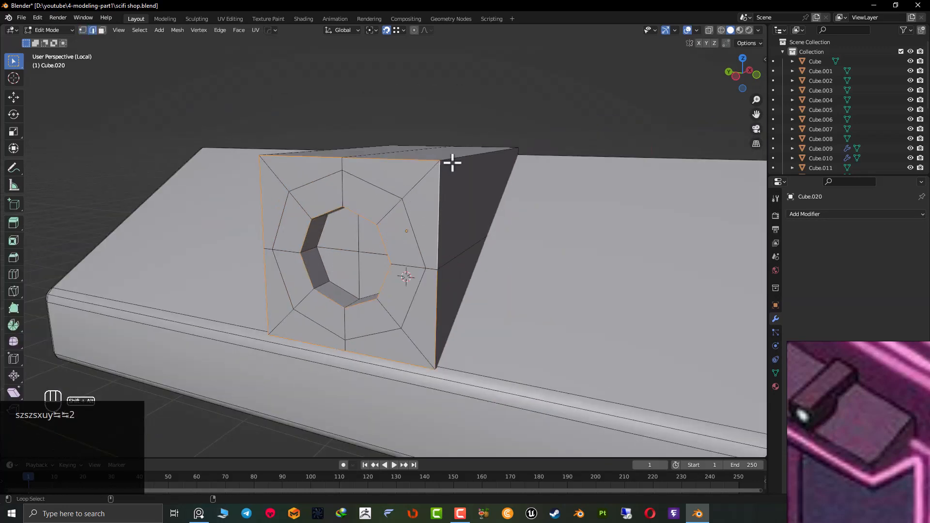
key(ctrl+z)
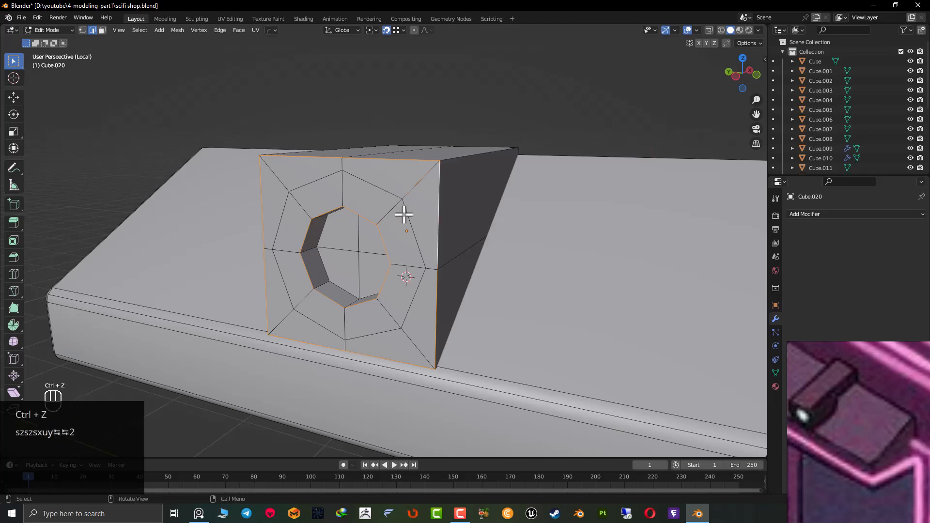
Isolate the lamp block and add its long corner edges and the back face's outline to the edge selection.
middle_drag(404, 214, 452, 246)
key(slash)
key(slash)
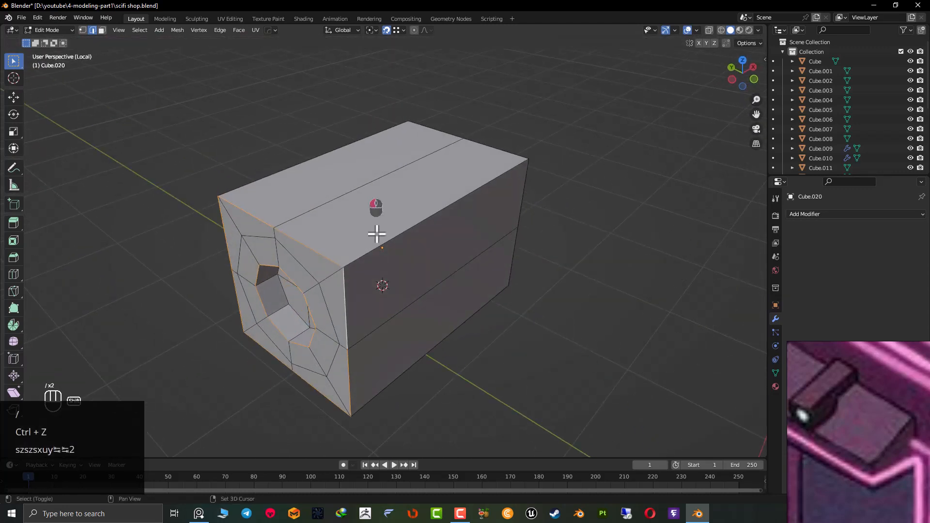
shift+click(377, 234)
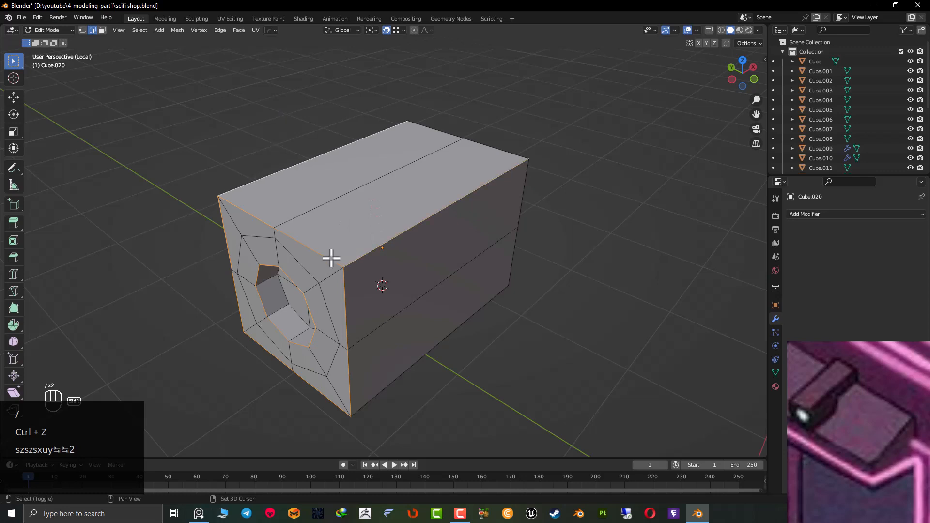
middle_drag(331, 258, 395, 238)
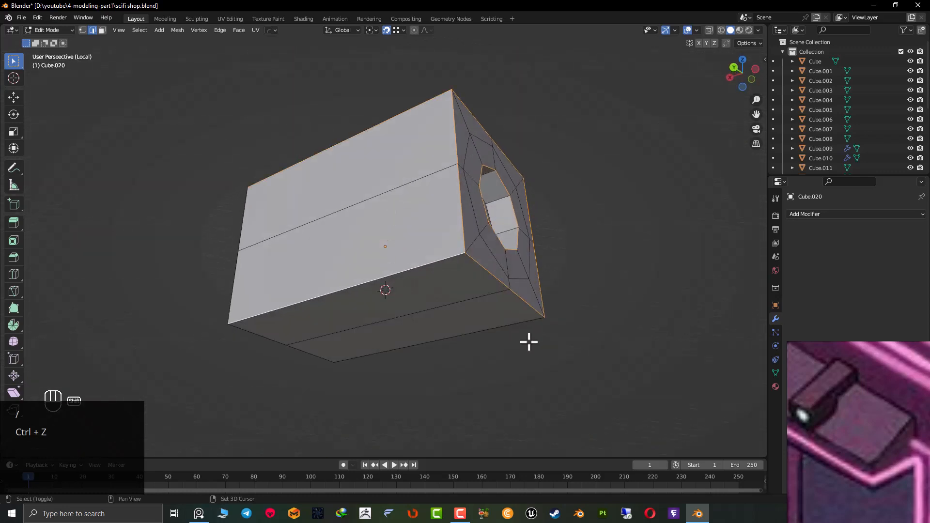
middle_drag(528, 343, 301, 357)
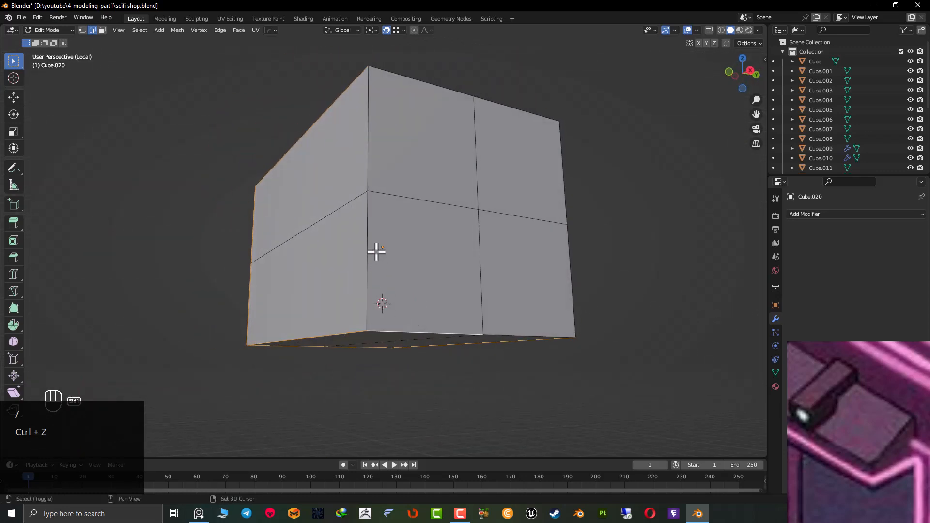
alt+shift+click(377, 127)
alt+shift+click(411, 84)
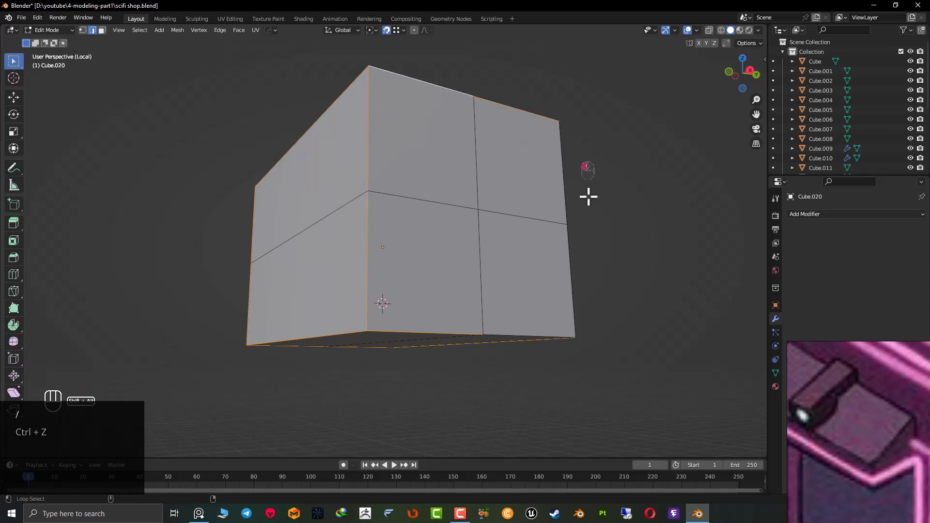
Bevel the selected edges of the lamp block about 0.052 m wide with 2 segments.
middle_drag(589, 196, 436, 297)
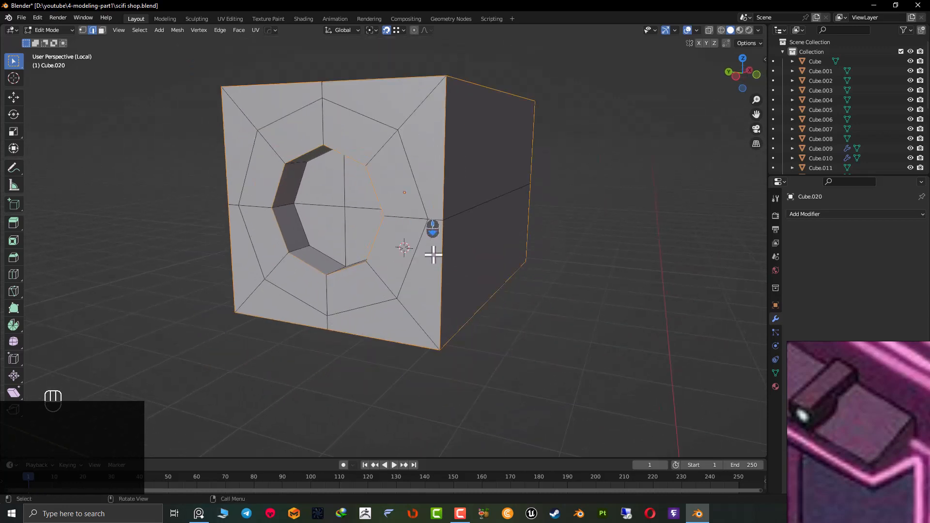
middle_drag(432, 255, 418, 290)
key(ctrl+b)
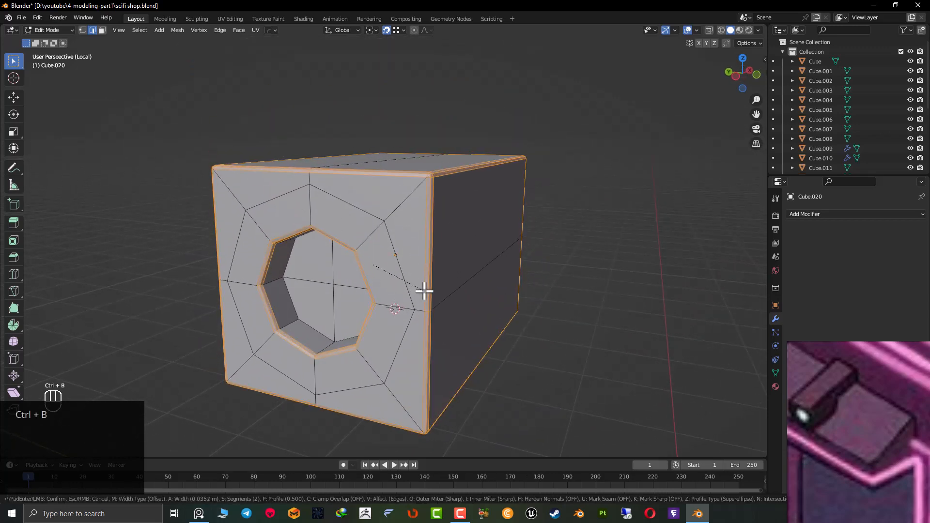
click(426, 292)
right_click(418, 213)
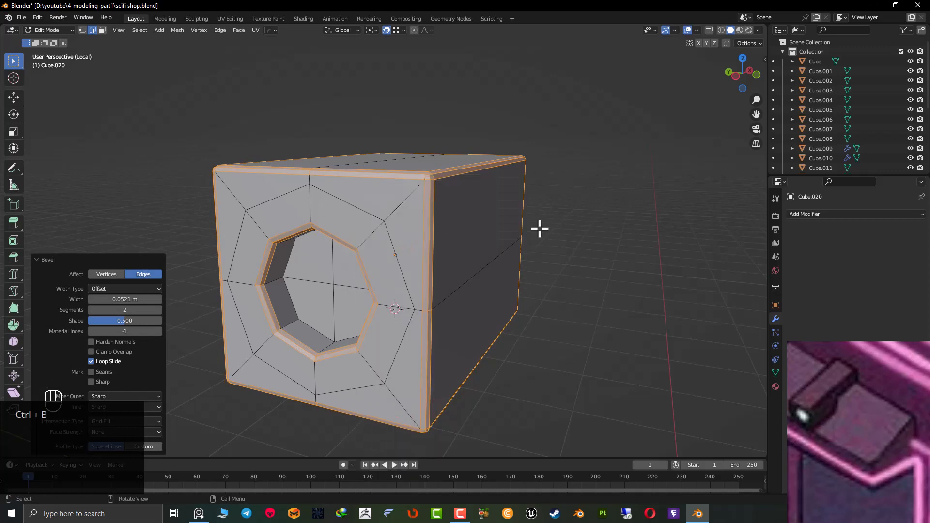
Add a Subdivision Surface modifier to the lamp block in Object Mode.
key(Tab)
click(851, 214)
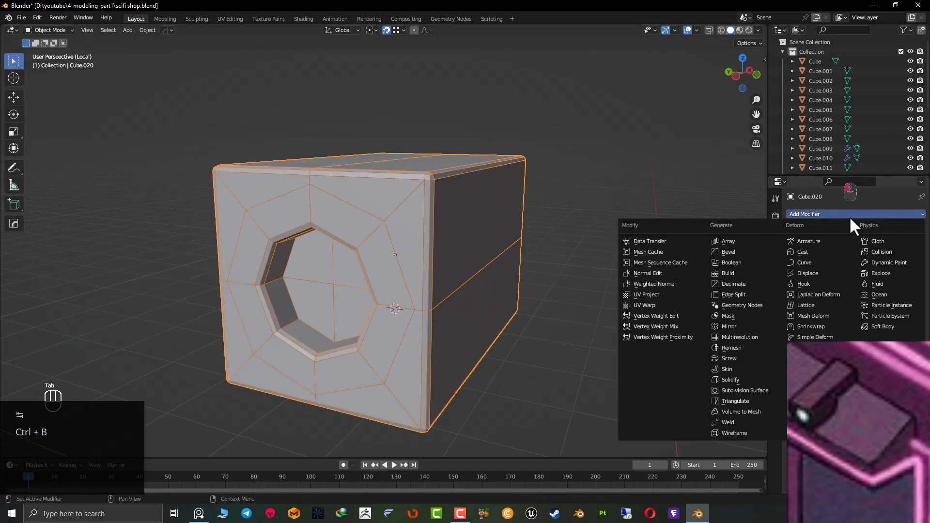
click(743, 390)
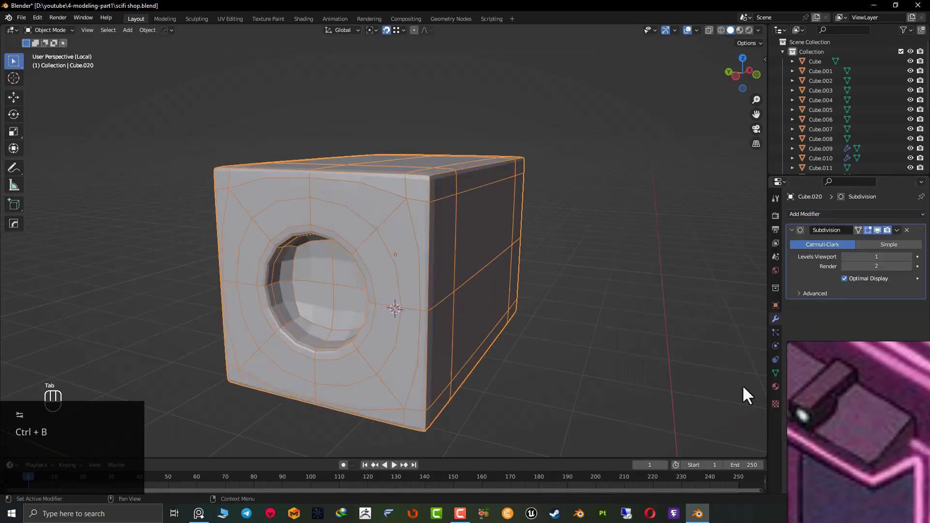
Hide the subdivision in the viewport and delete the faces closing the inner end of the round recess.
click(878, 229)
scroll(362, 343, up, 3)
key(Tab)
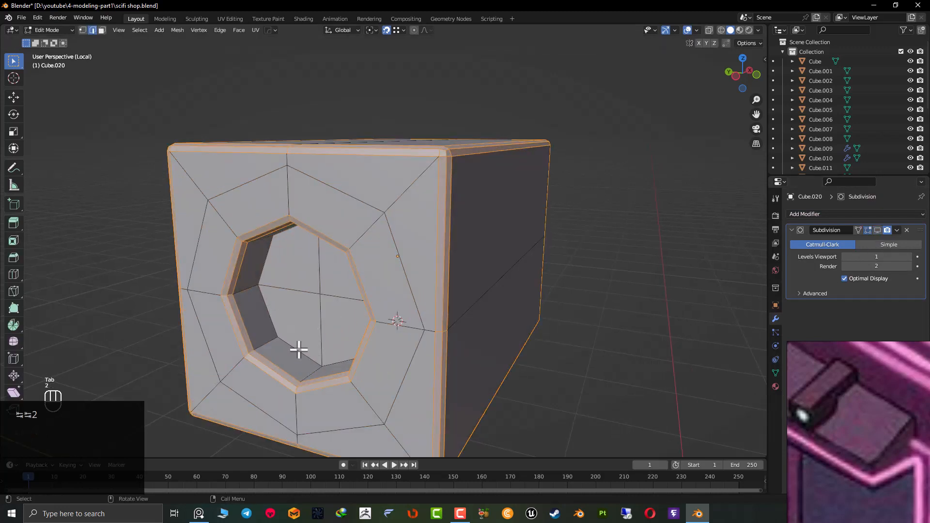
middle_drag(301, 359, 347, 321)
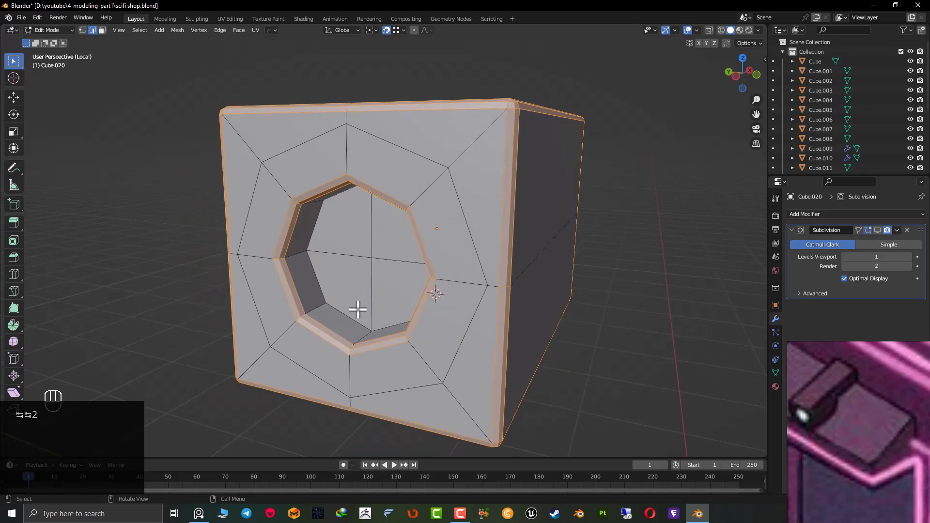
key(3)
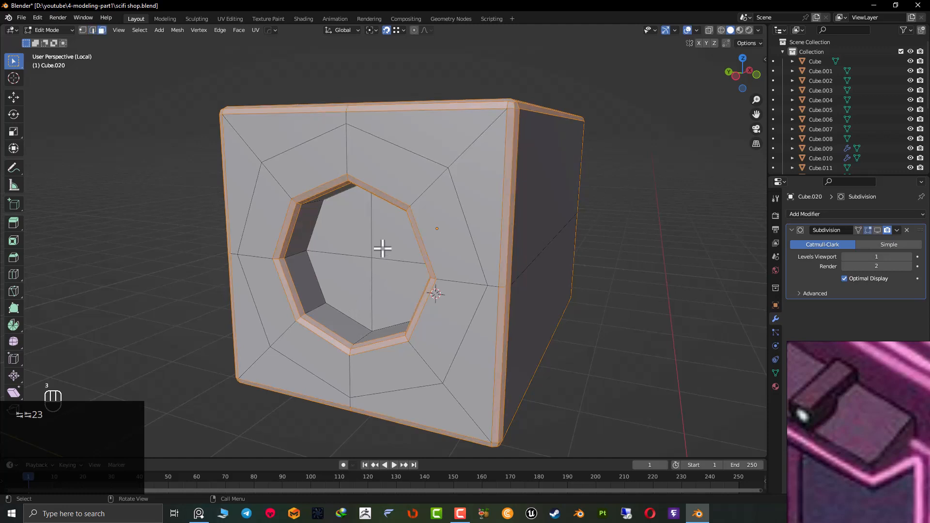
drag(383, 245, 338, 284)
key(Delete)
click(335, 280)
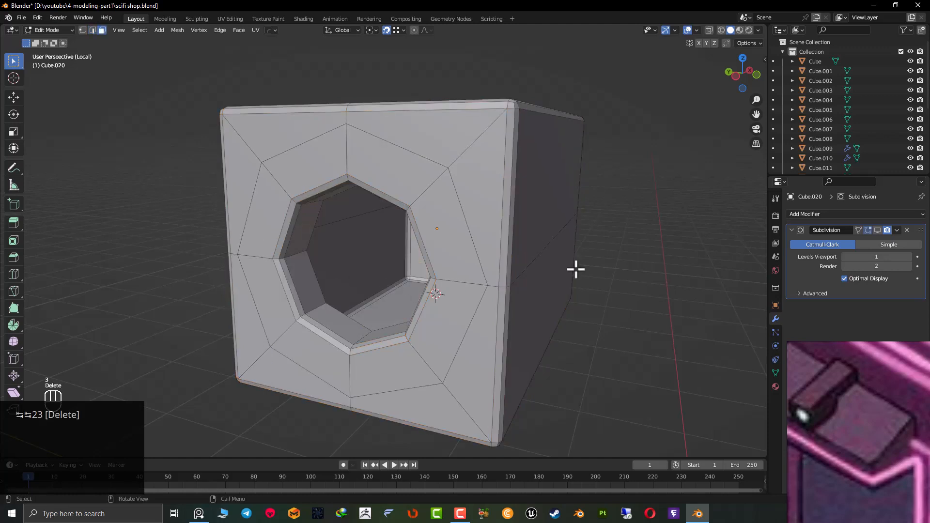
Show the subdivision in the viewport again, apply the modifier and shade the lamp block smooth.
key(Tab)
click(878, 230)
middle_drag(378, 287, 448, 298)
click(898, 230)
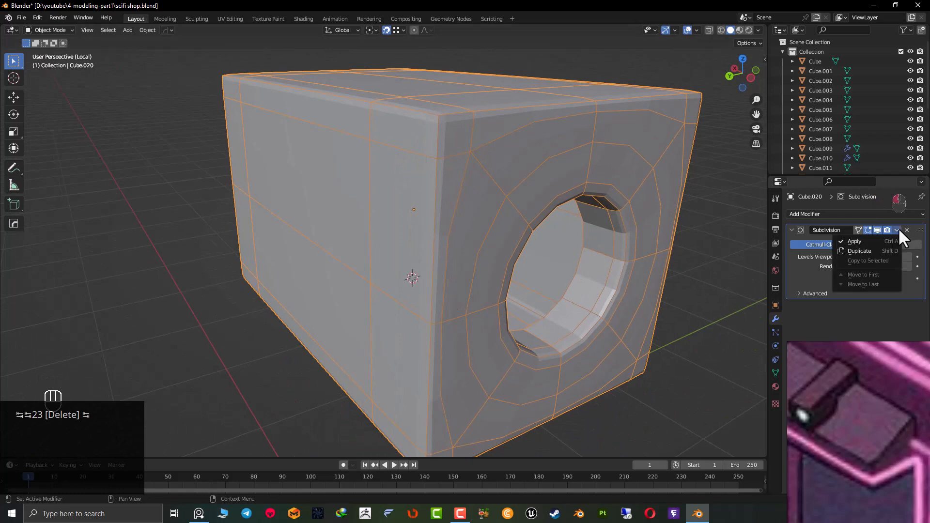
click(874, 241)
right_click(396, 175)
click(397, 176)
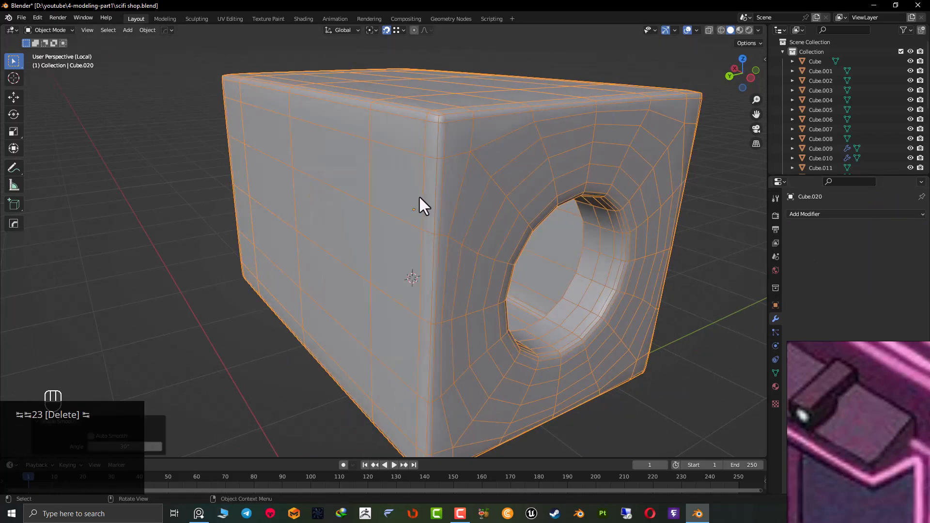
In a wireframe top view, select the faces at the block's back end and delete them.
middle_drag(419, 196, 399, 251)
key(KP_7)
key(Tab)
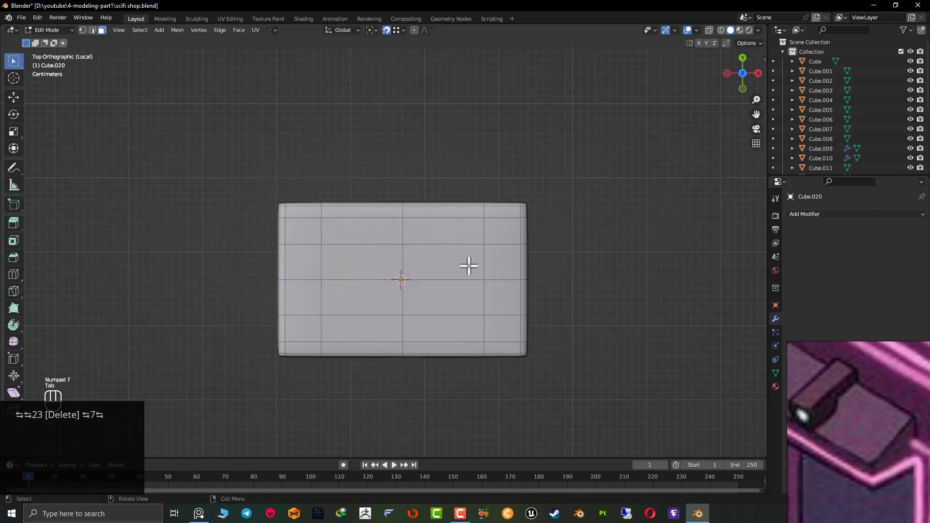
key(z)
drag(577, 147, 523, 384)
key(Delete)
click(522, 384)
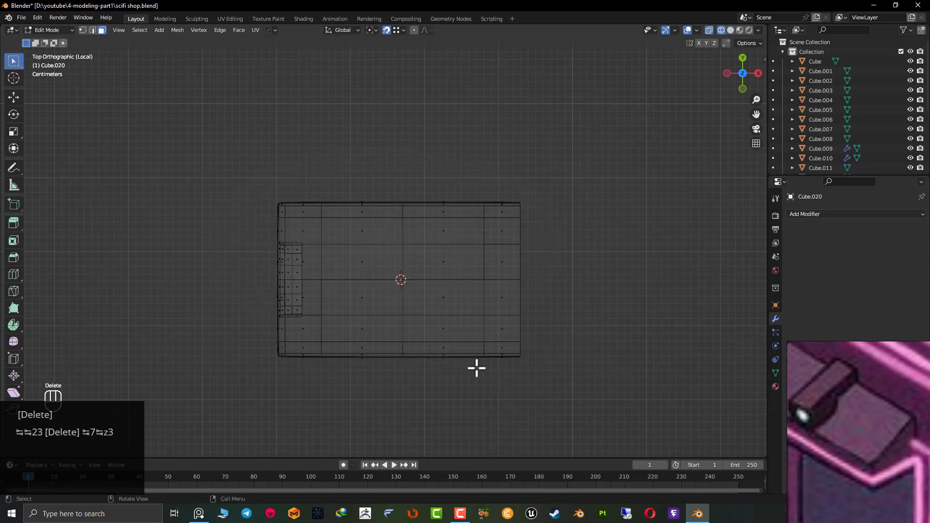
Dissolve the three crosswise edge loops along the block's body and return to solid shading.
alt+click(483, 297)
alt+shift+click(403, 297)
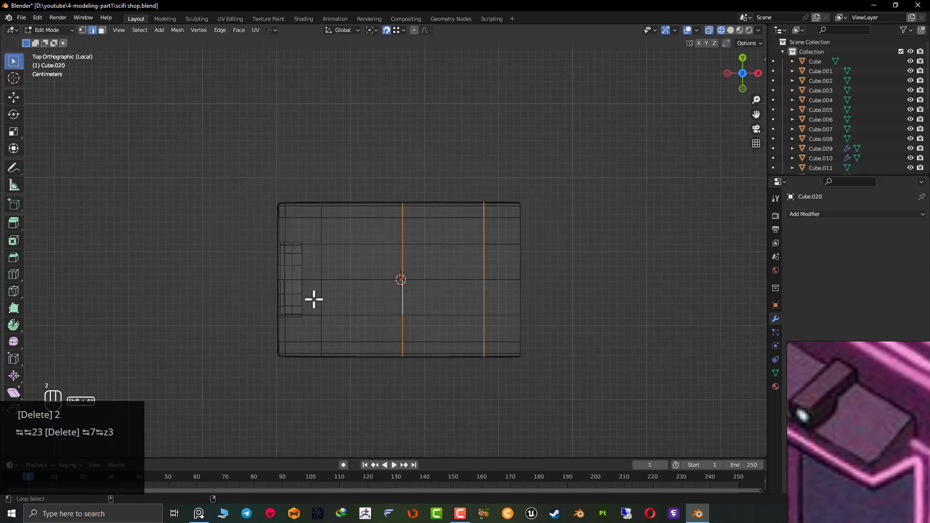
key(ctrl+x)
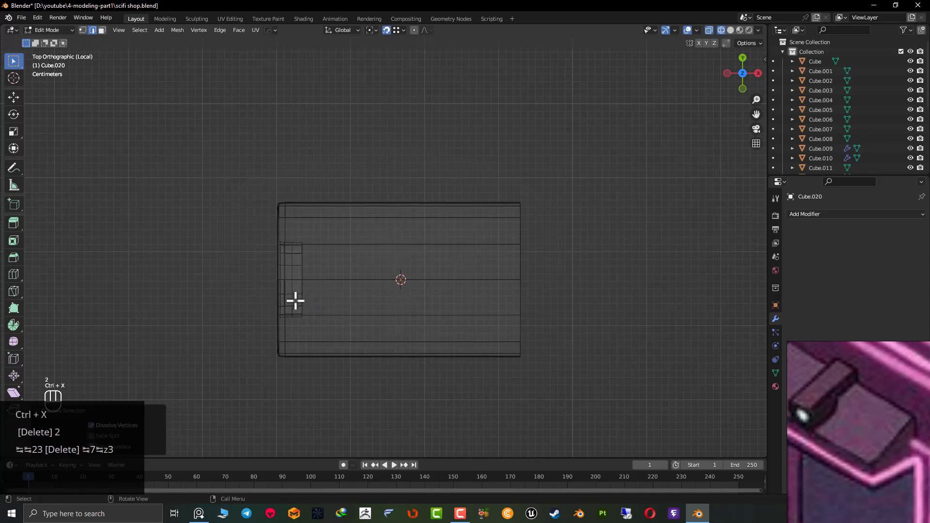
key(z)
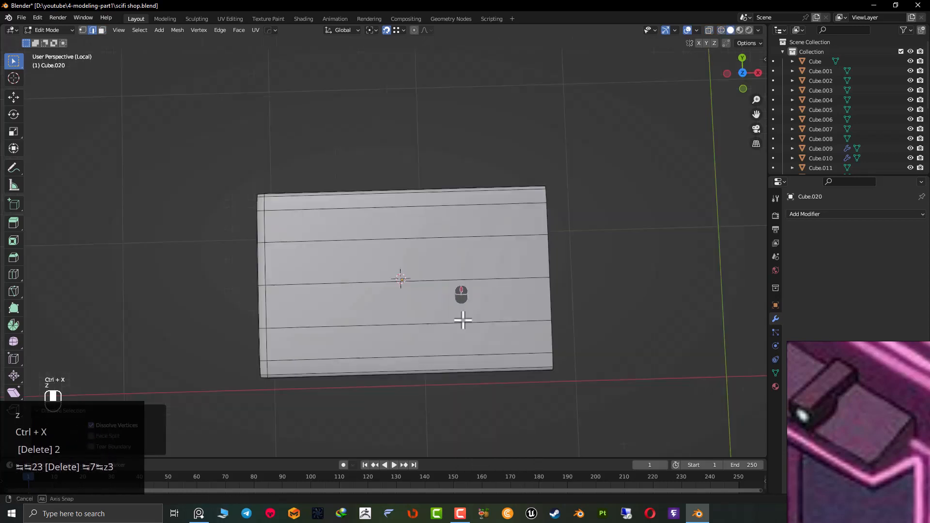
Dissolve the extra edge loop running around the middle of the recess's inner wall.
middle_drag(460, 318, 313, 317)
scroll(313, 317, up, 4)
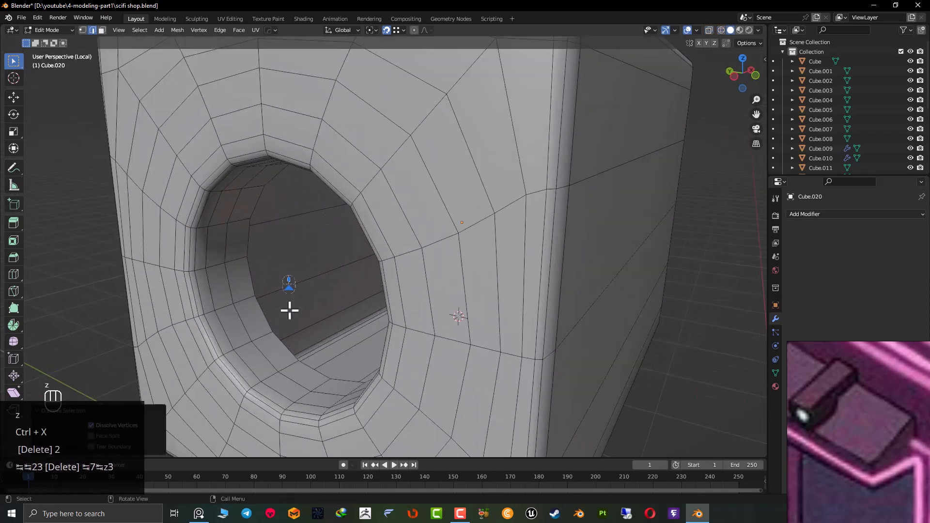
alt+click(228, 328)
key(ctrl+x)
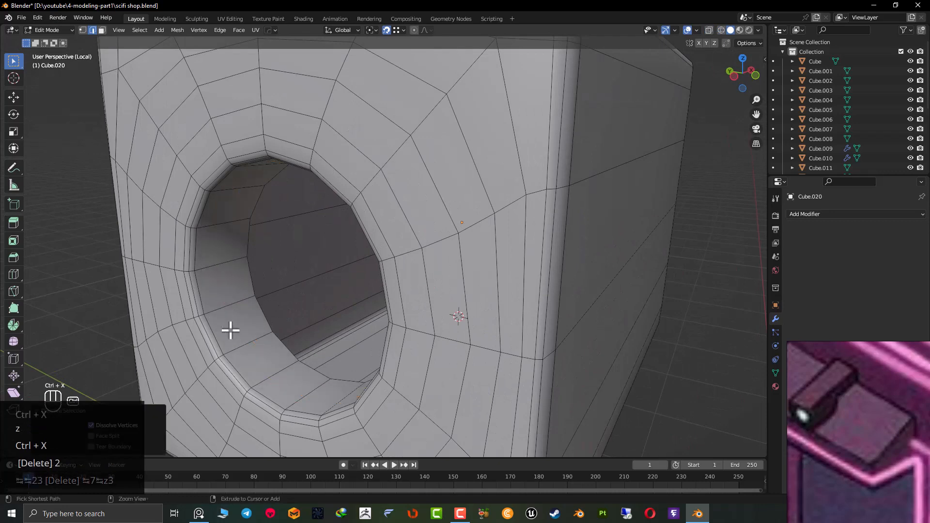
Dissolve the concentric edge loops on the front face between the opening's rim and the outer border.
middle_drag(231, 330, 312, 315)
alt+shift+click(285, 348)
scroll(349, 349, down, 6)
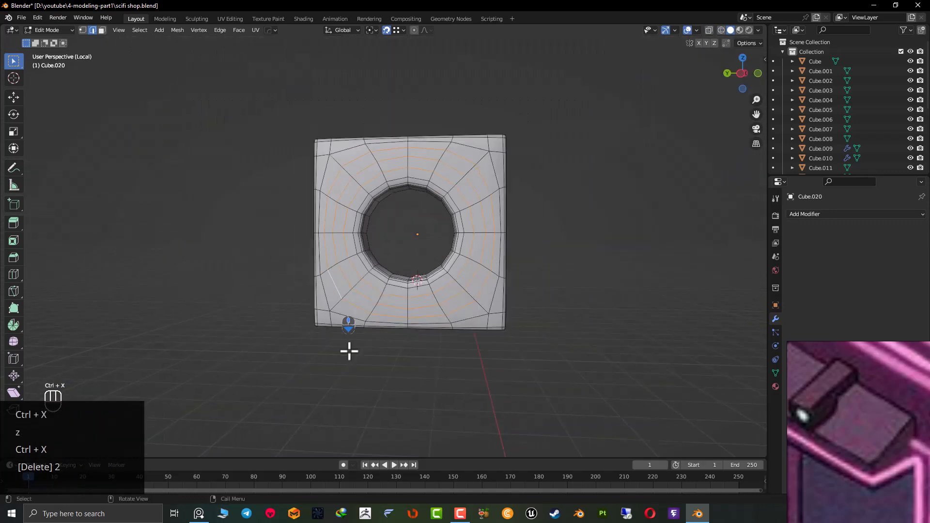
key(ctrl+x)
key(Tab)
middle_drag(458, 322, 443, 342)
key(Tab)
scroll(361, 306, up, 4)
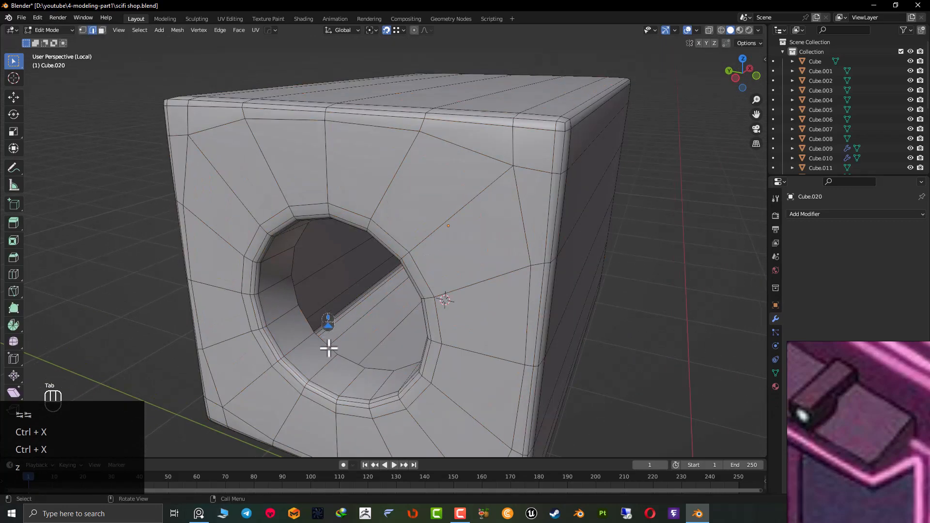
Select the recess's inner edge loop and snap the 3D cursor to its center.
middle_drag(329, 349, 380, 332)
scroll(380, 332, down, 4)
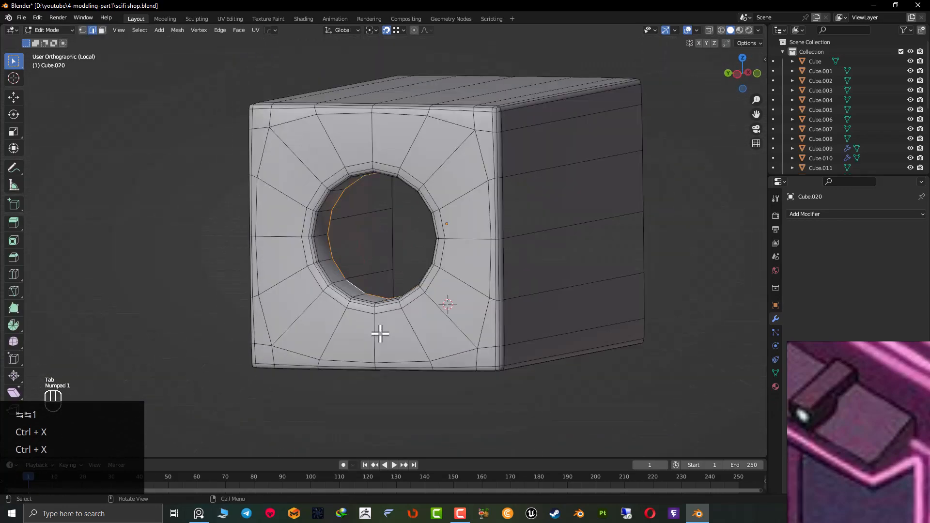
key(KP_1)
key(ctrl+KP_3)
key(shift+s)
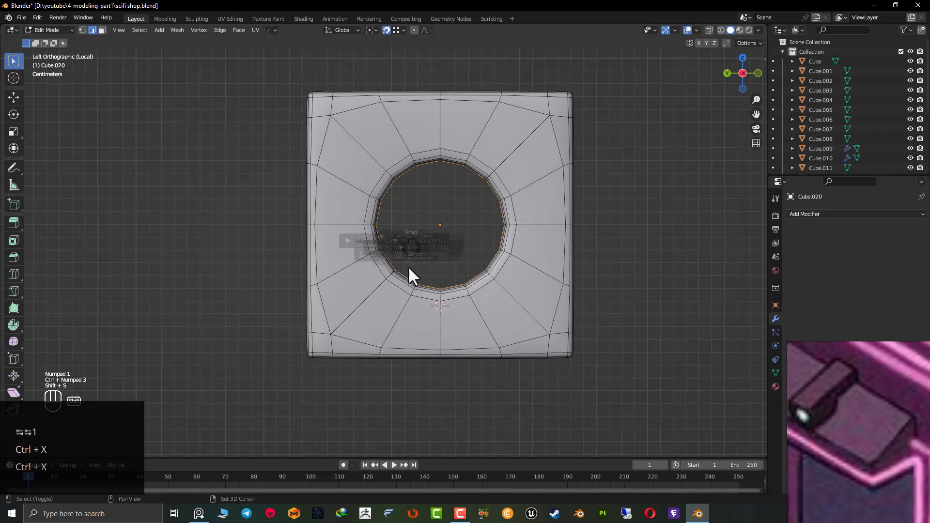
click(409, 271)
Add a UV sphere with 16 segments at the 3D cursor in the block's round opening.
key(Tab)
scroll(441, 259, up, 3)
key(shift+a)
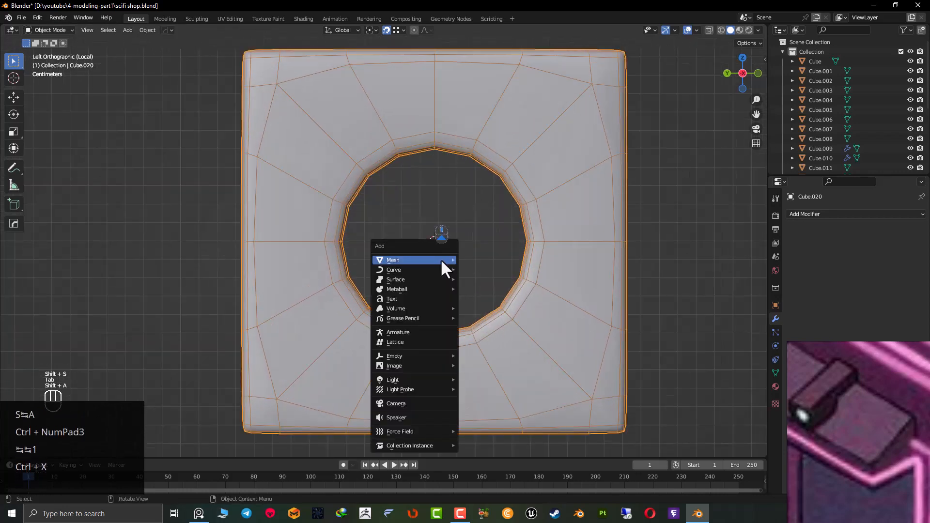
mouse_move(441, 260)
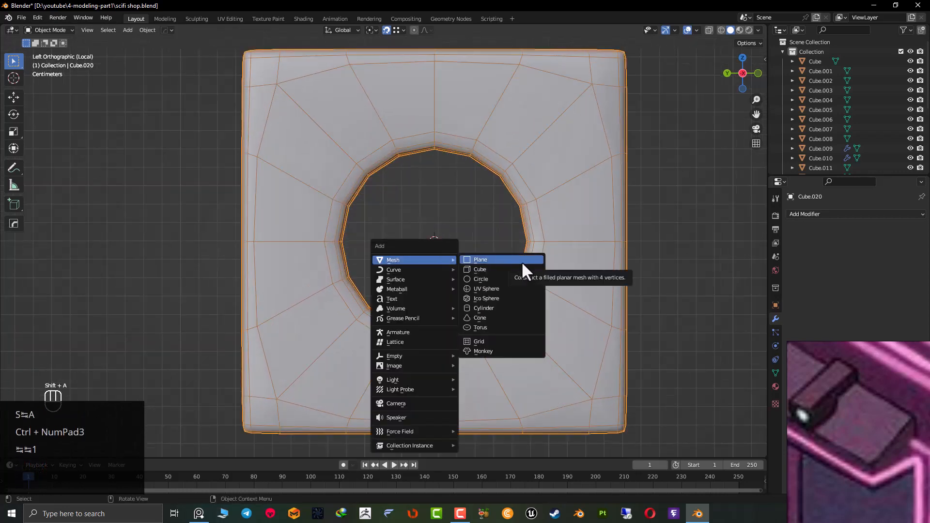
click(519, 289)
scroll(481, 242, down, 2)
scroll(186, 306, down, 5)
click(129, 343)
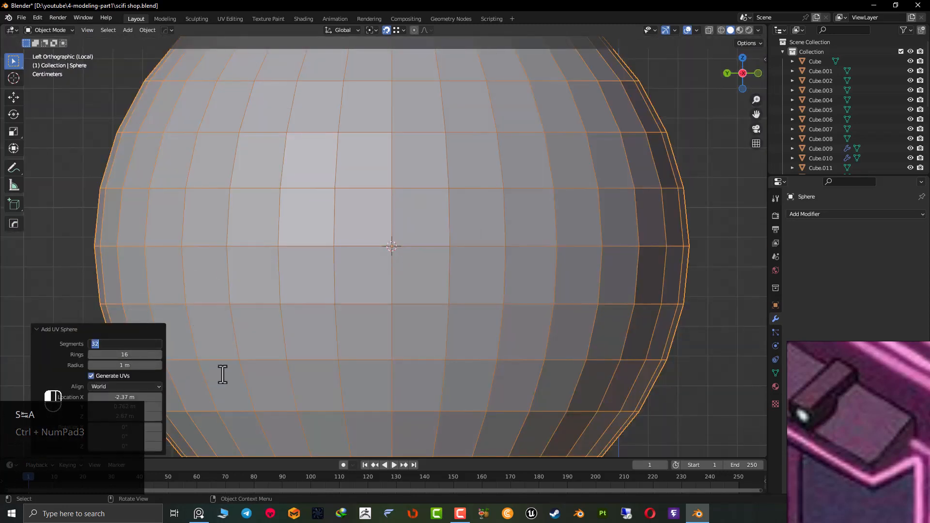
text(16)
key(Return)
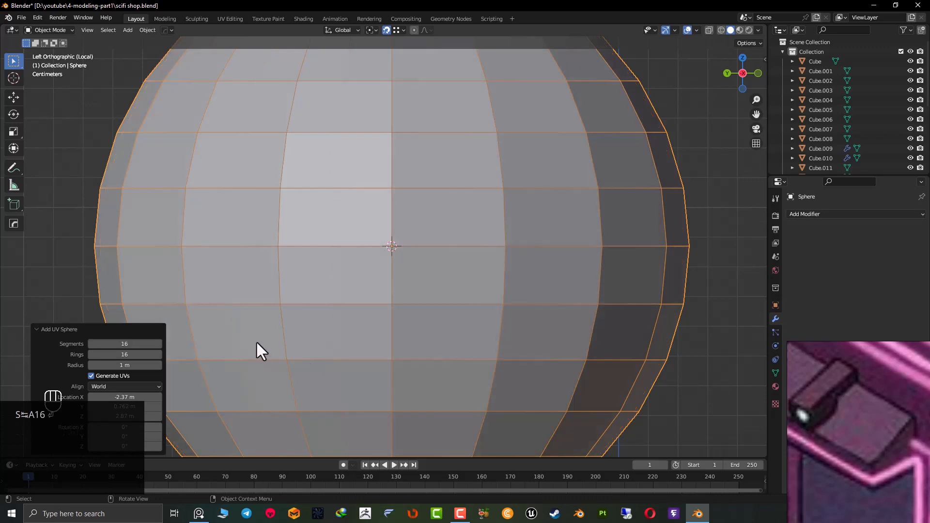
scroll(435, 258, down, 5)
key(r)
key(y)
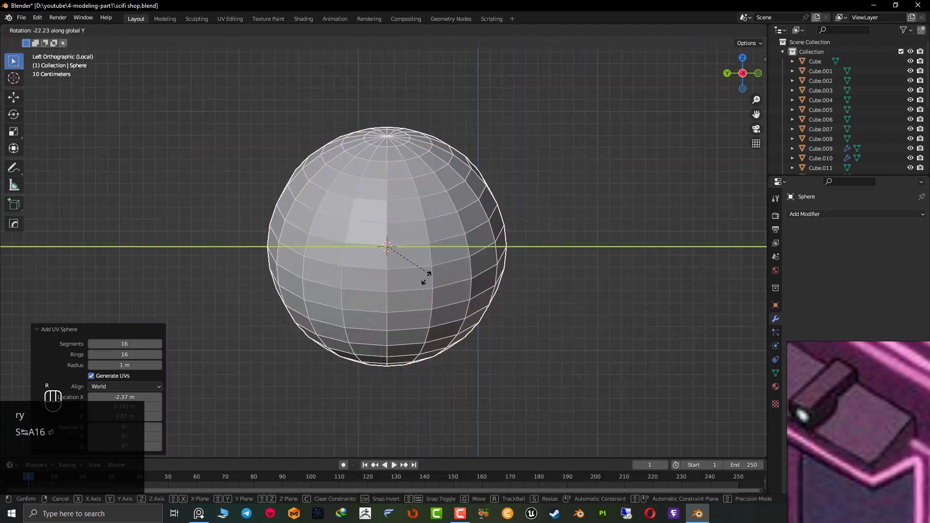
click(264, 288)
Set the new sphere's ring count to 8.
click(124, 355)
text(8)
key(Return)
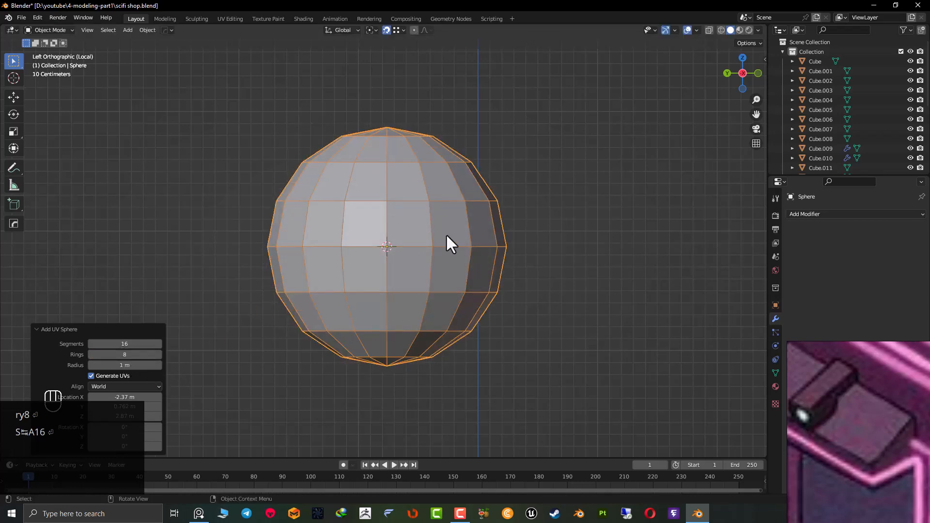
Rotate the sphere -90° about the global Y axis so its pole faces the opening.
key(r)
key(y)
click(422, 356)
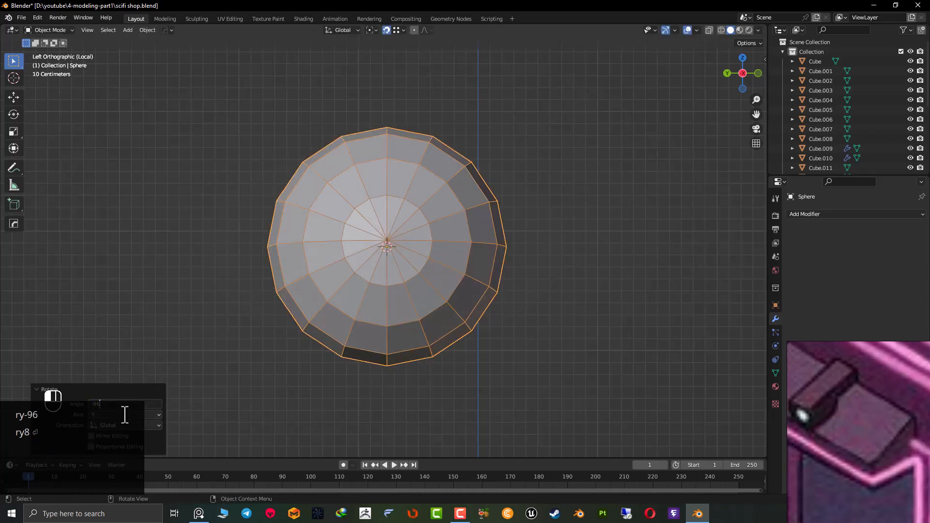
text(-90)
key(Return)
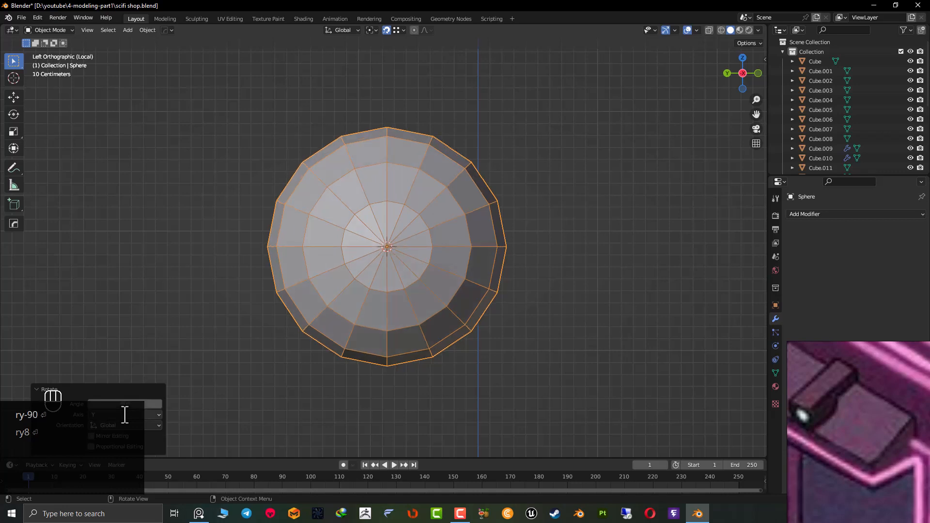
In top wireframe view, delete the faces of the sphere's rear half on the block's side and return to Object Mode.
key(KP_7)
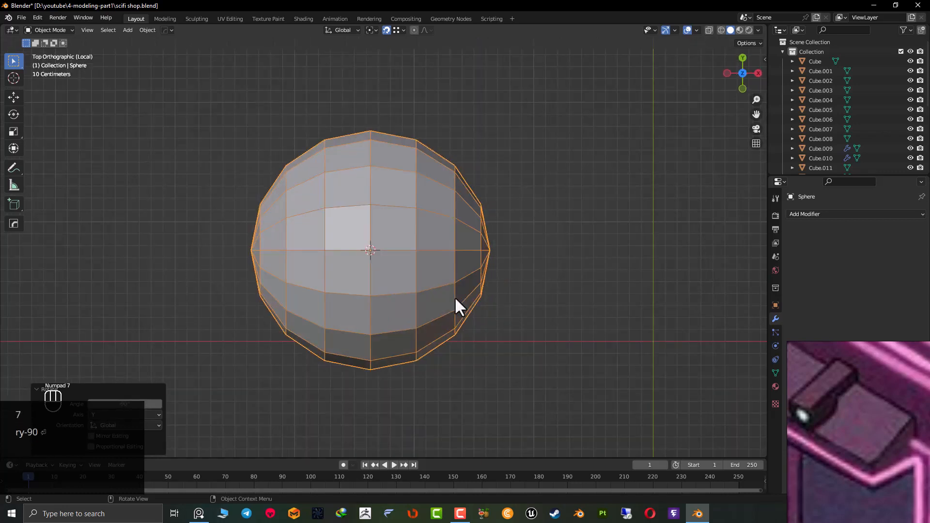
key(z)
key(Tab)
key(3)
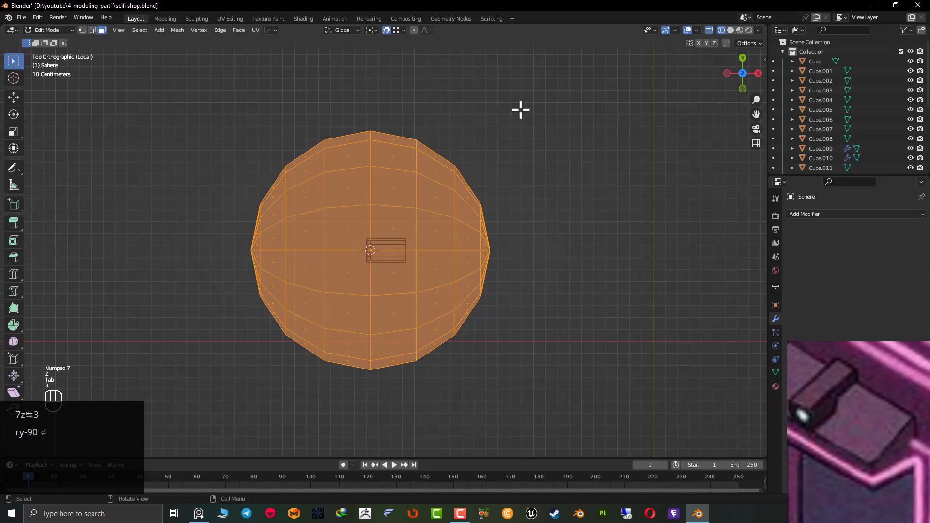
drag(525, 98, 370, 402)
key(Delete)
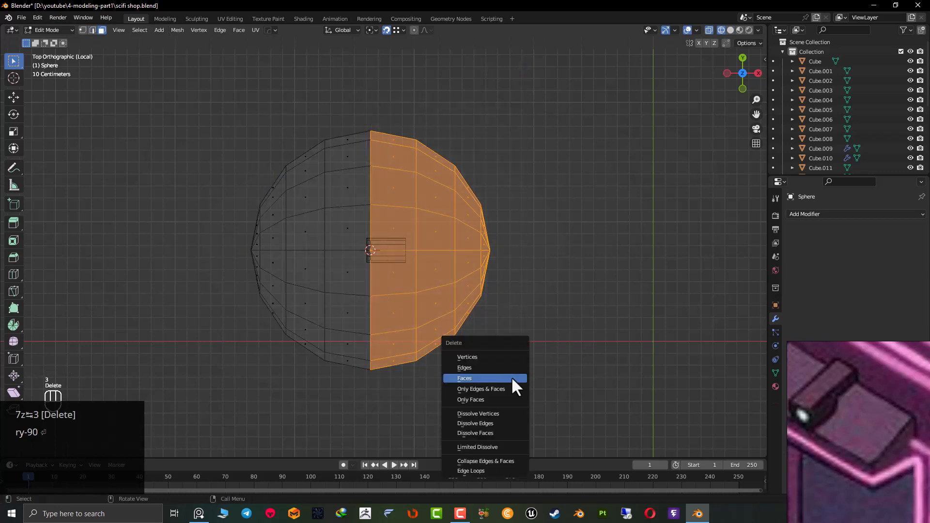
click(511, 378)
key(Tab)
Scale the half sphere down uniformly by about 0.095 and again by about 0.837, so it is narrower than the block.
key(s)
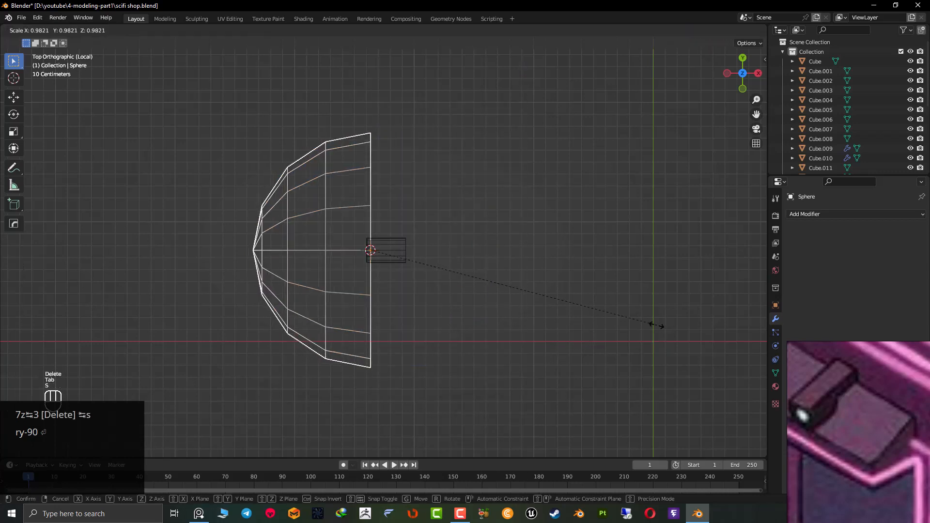
click(393, 269)
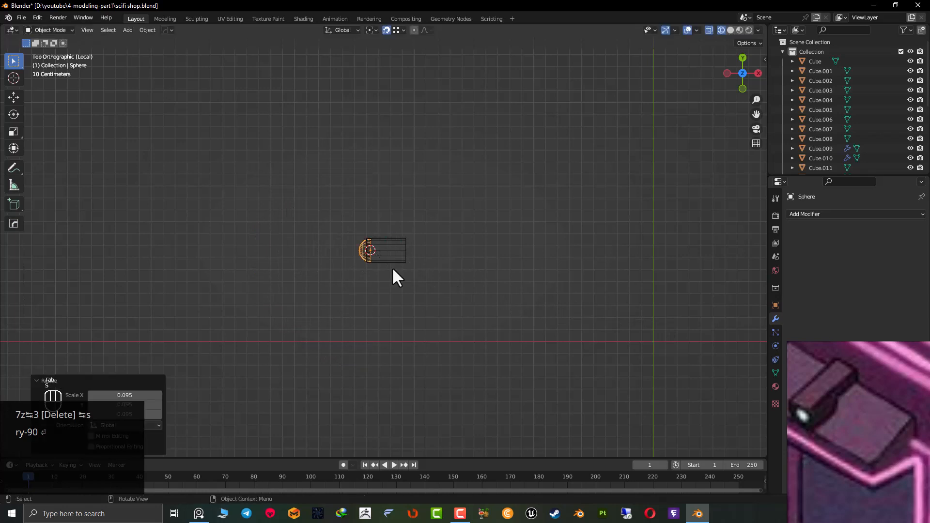
scroll(393, 269, up, 10)
key(s)
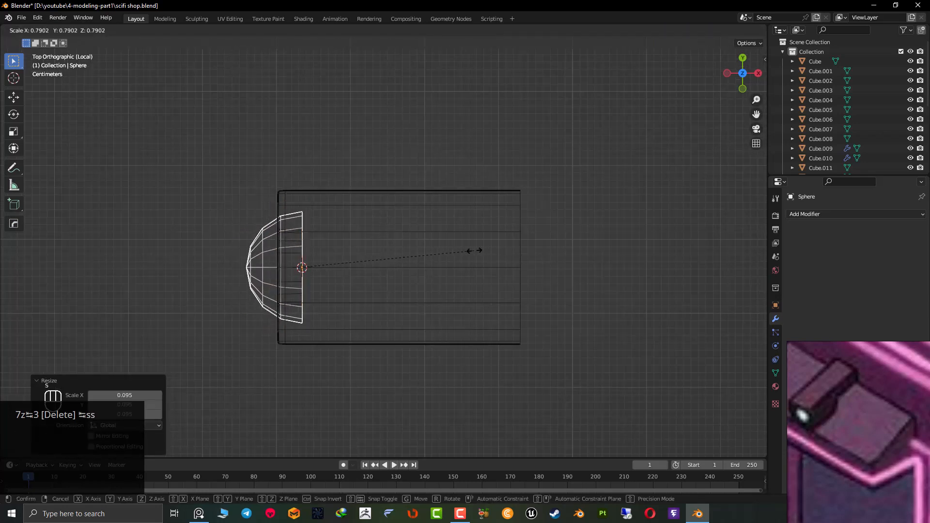
click(483, 249)
Return to solid shading and scale the dome by about 0.638 to fit the round opening in left view.
middle_drag(484, 248, 403, 153)
key(KP_1)
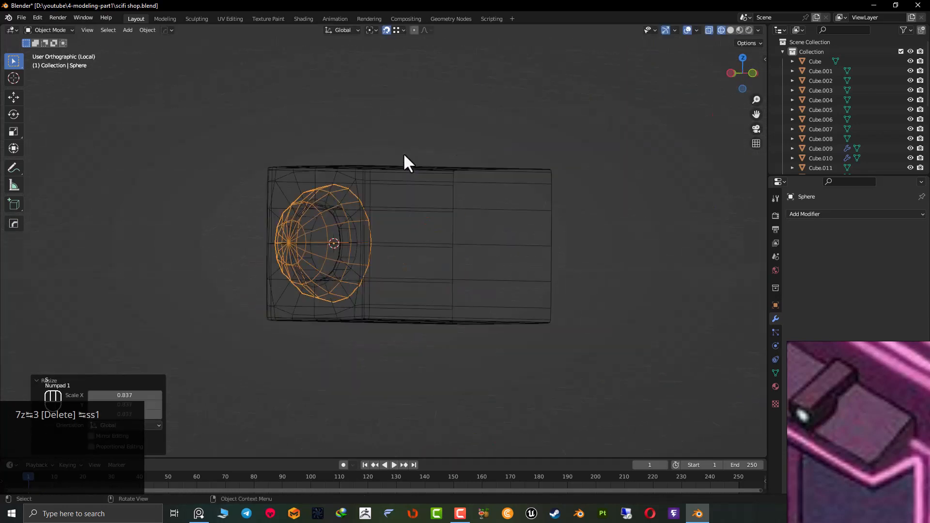
key(ctrl+KP_3)
key(z)
key(z)
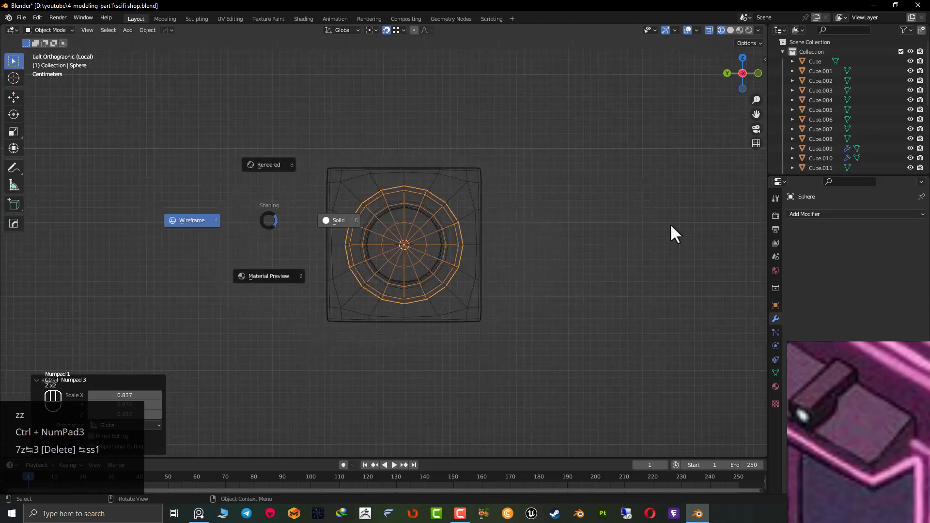
click(672, 226)
scroll(755, 240, up, 5)
key(s)
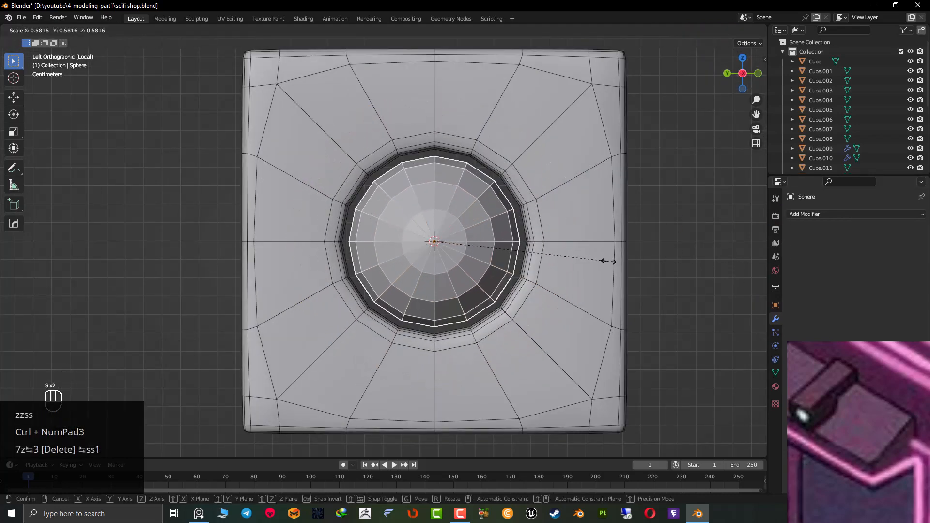
click(623, 260)
Flatten the dome along the X axis to about 0.65 of its depth.
middle_drag(623, 260, 412, 250)
key(s)
key(y)
key(x)
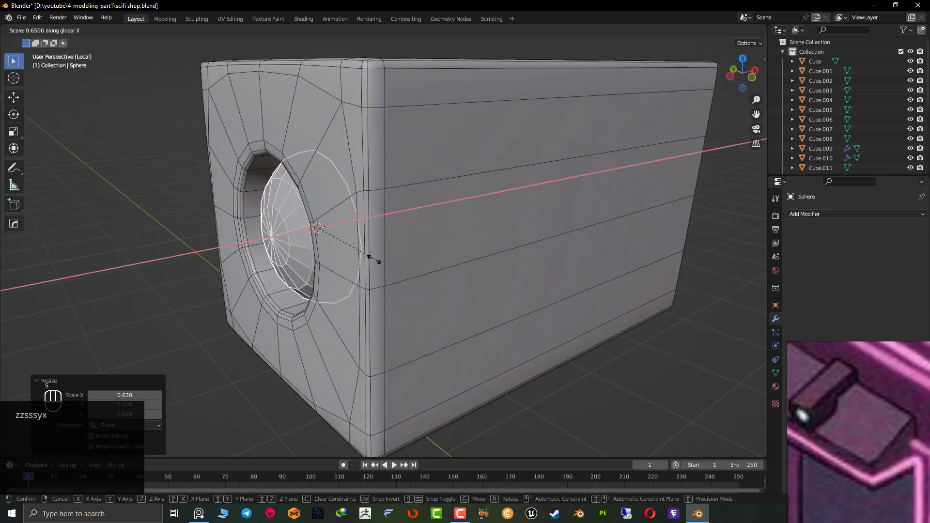
click(373, 259)
Move the dome forward along X into the mouth of the round opening and shade it smooth.
key(g)
key(y)
key(x)
click(359, 264)
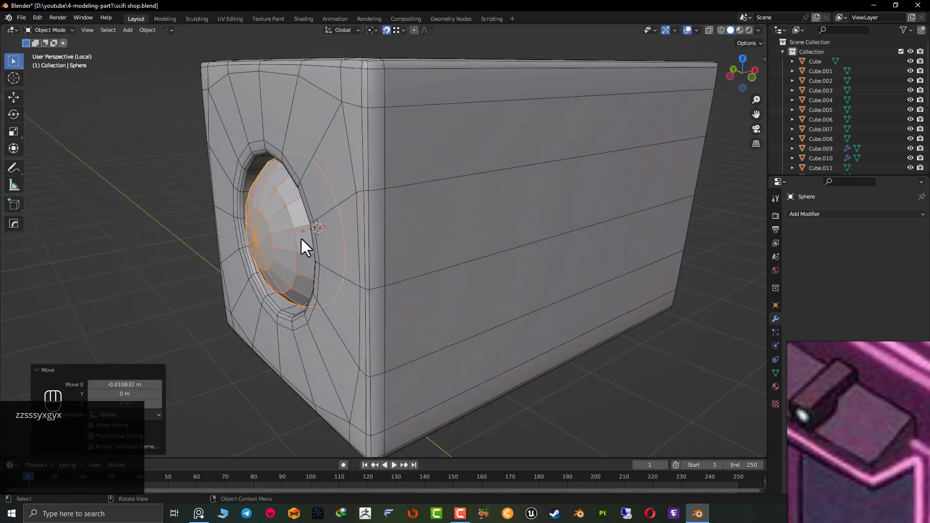
key(g)
key(x)
click(280, 239)
right_click(280, 240)
click(280, 239)
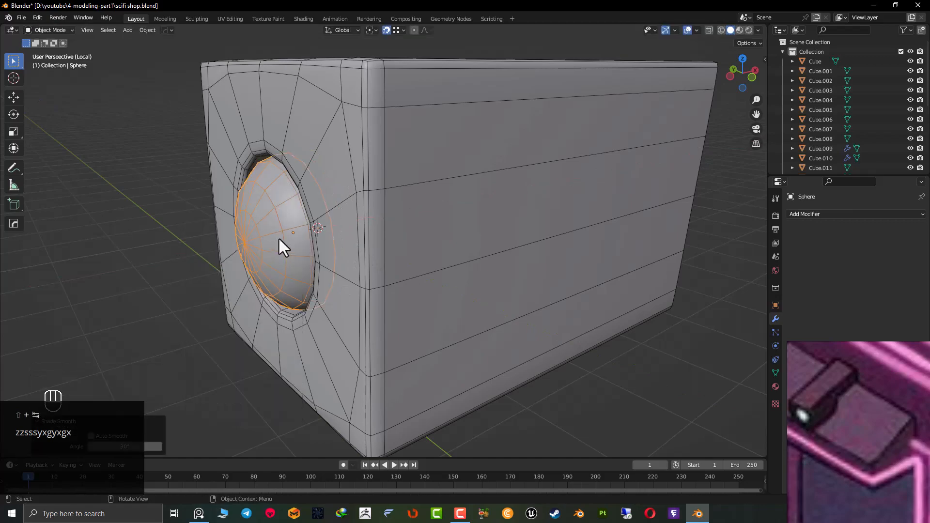
Flatten the dome slightly more along X with a scale of about 0.834 and save the file.
middle_drag(279, 239, 446, 245)
key(s)
key(x)
click(491, 209)
key(ctrl+s)
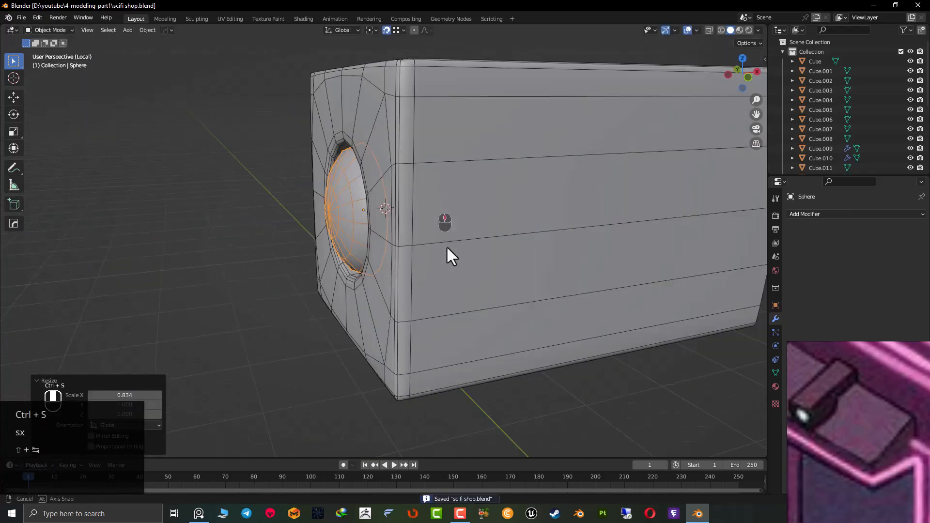
Leave local view and join the sloped hood, the lamp block and the dome into one object.
scroll(554, 327, down, 4)
scroll(425, 266, up, 2)
middle_drag(553, 326, 453, 232)
key(KP_Divide)
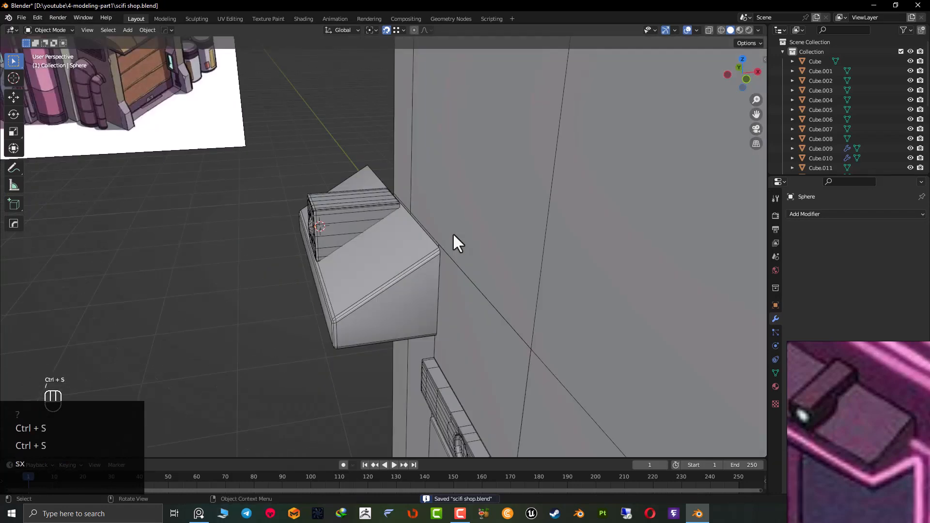
scroll(452, 233, down, 8)
middle_drag(366, 293, 378, 302)
scroll(395, 257, up, 7)
shift+click(407, 280)
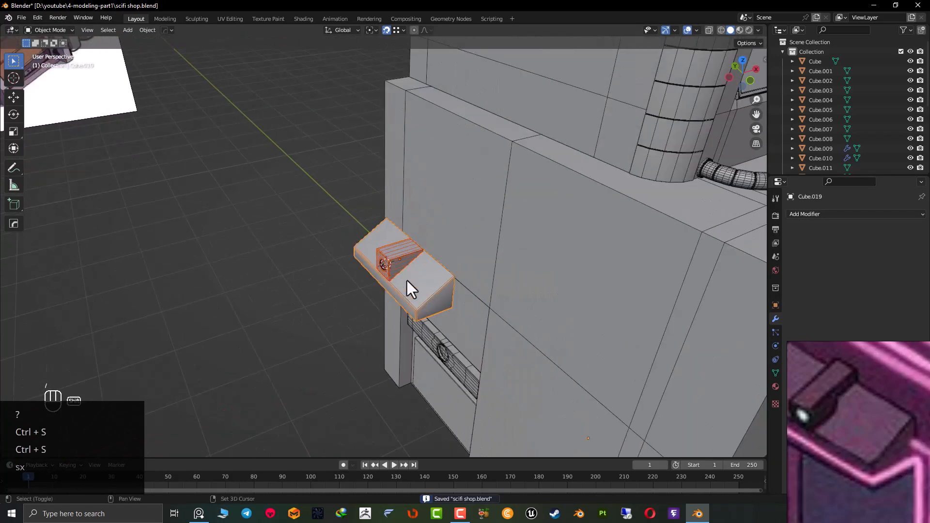
scroll(367, 339, up, 9)
shift+click(375, 379)
key(ctrl+j)
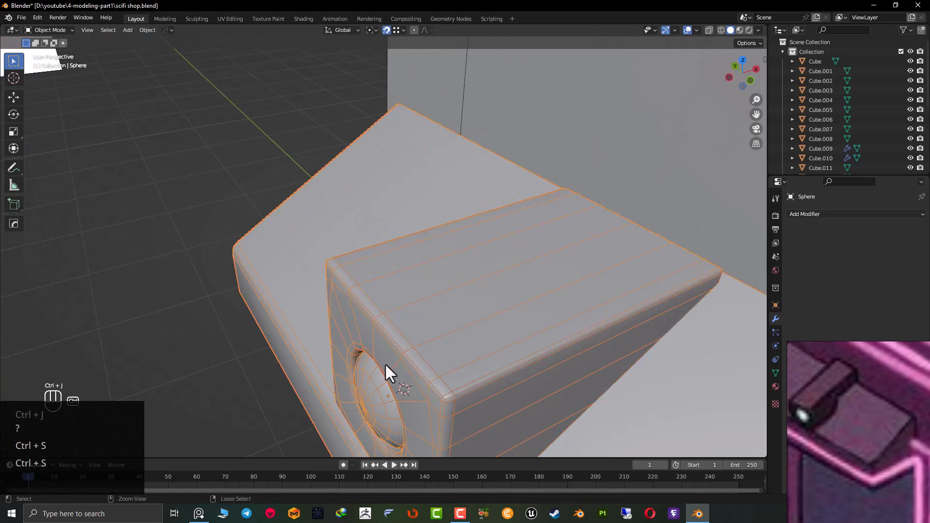
Examine the joined hood and lamp from directly above.
scroll(452, 203, down, 5)
middle_drag(425, 228, 374, 267)
key(KP_7)
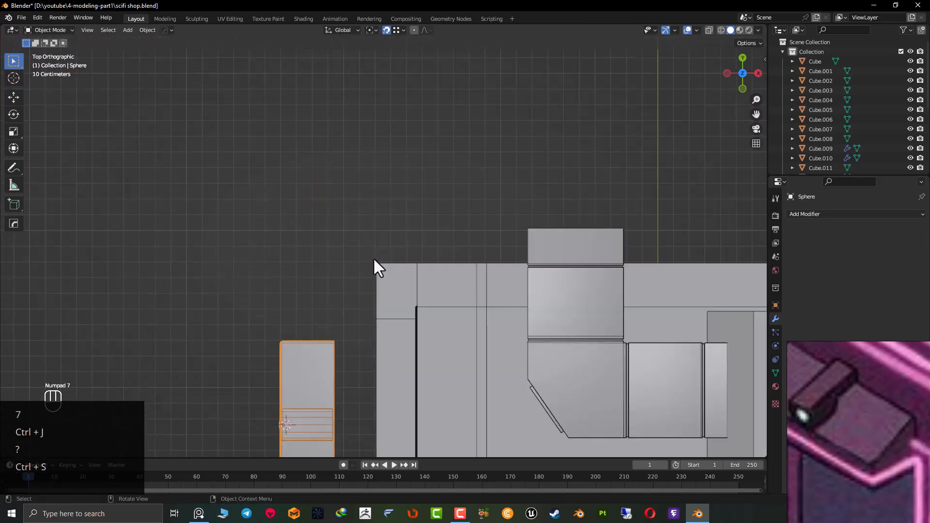
Move the awning with the lamp about 0.27 m along X against the building wall and save the file.
shift+middle_drag(370, 306, 356, 126)
scroll(327, 251, up, 3)
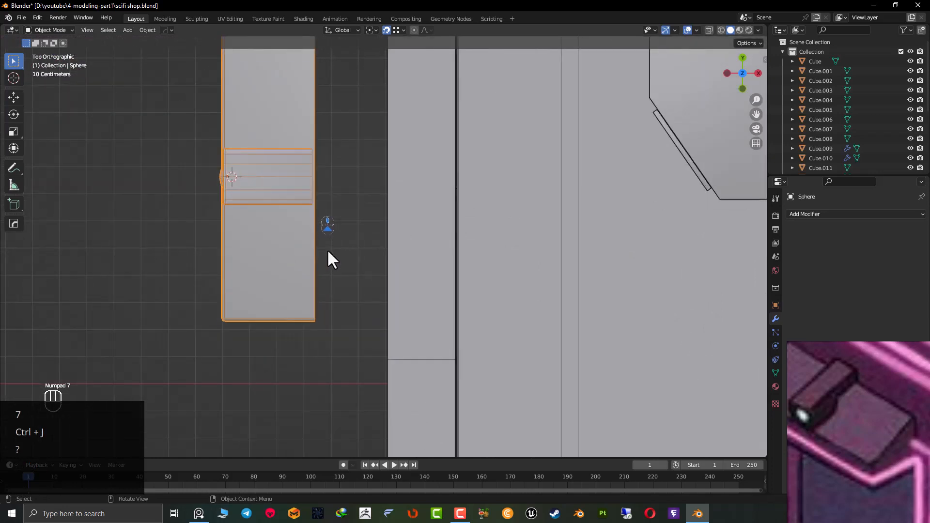
key(g)
key(y)
key(x)
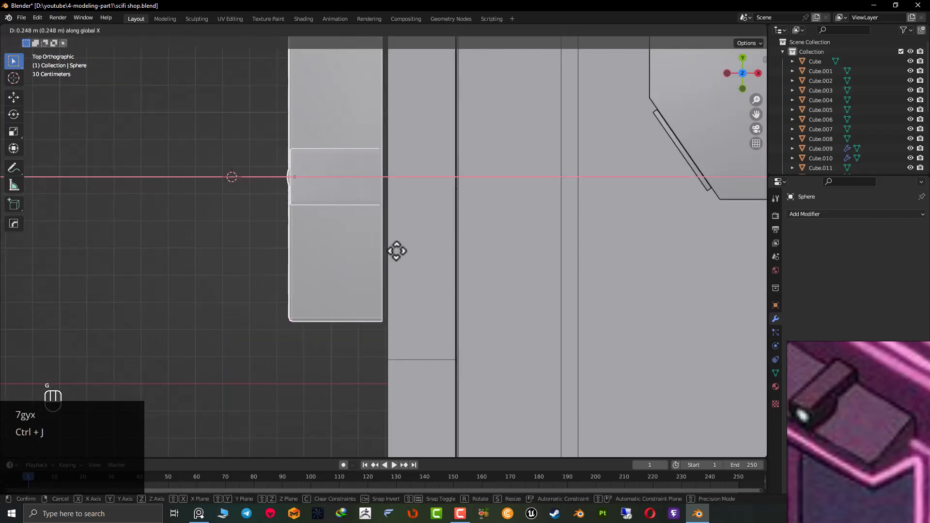
click(402, 251)
scroll(363, 265, down, 4)
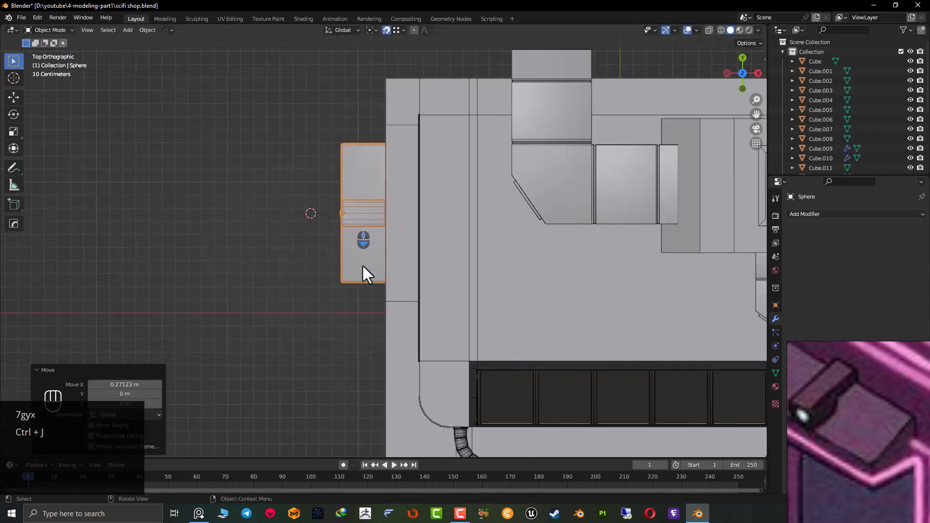
key(ctrl+s)
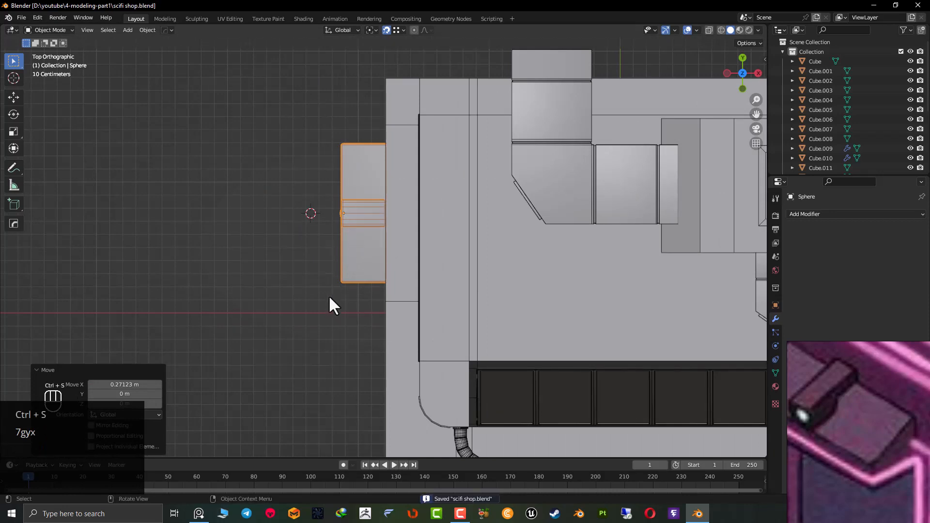
Scale the awning body without the lamp by about 1.24 along Y to span the doorway between the pillars.
middle_drag(331, 291, 383, 229)
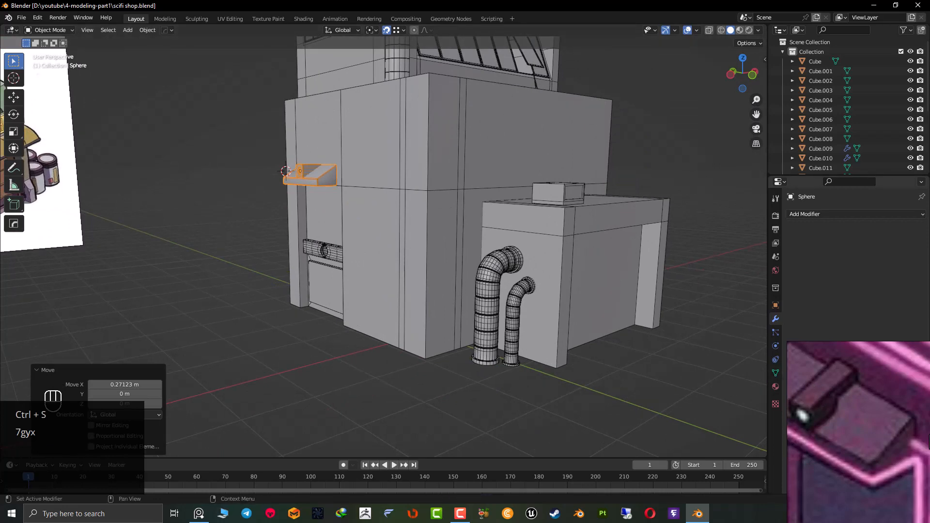
scroll(897, 436, down, 2)
middle_drag(897, 436, 868, 378)
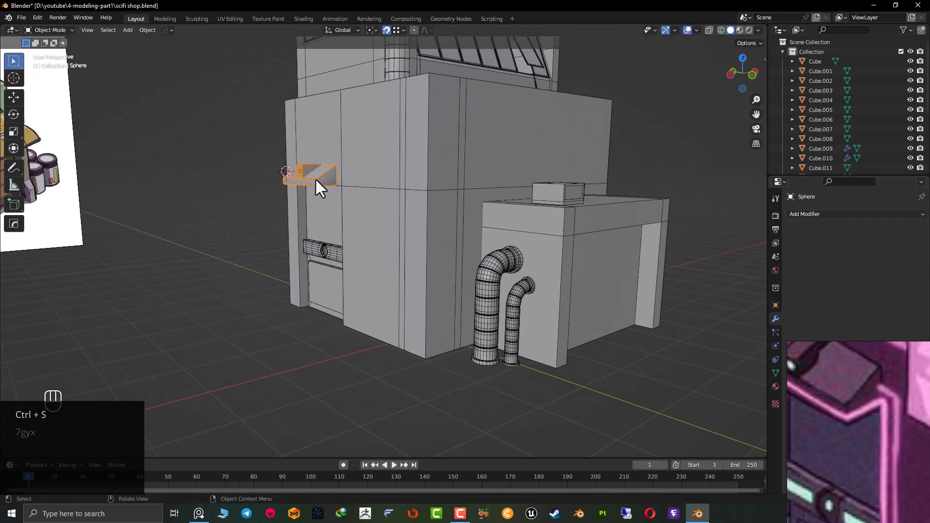
key(KP_1)
key(ctrl+KP_3)
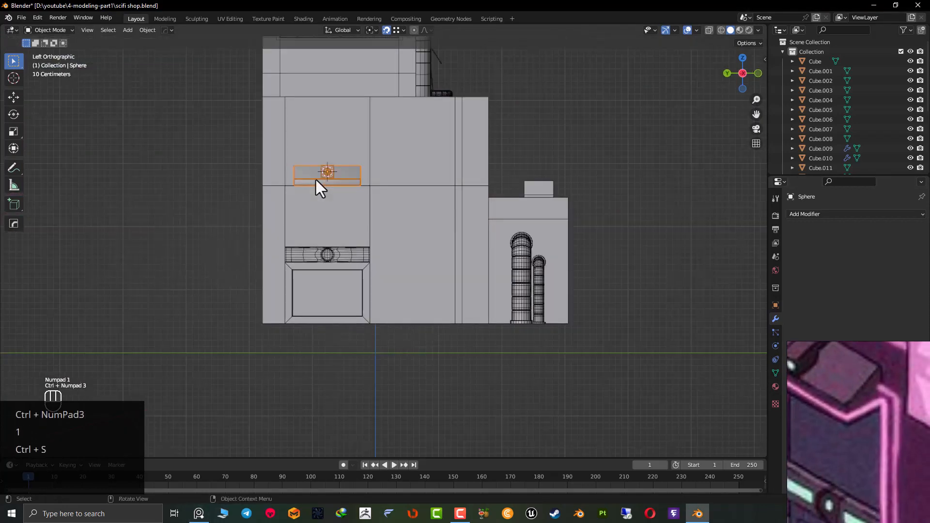
scroll(258, 139, up, 7)
shift+middle_drag(258, 138, 436, 367)
key(z)
key(Tab)
key(1)
drag(491, 150, 421, 315)
shift+drag(247, 153, 198, 264)
key(s)
key(x)
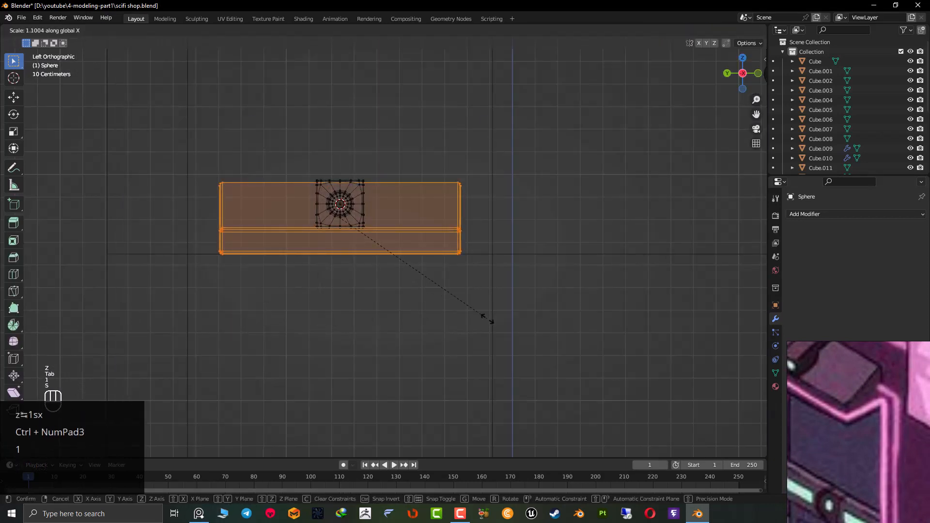
key(y)
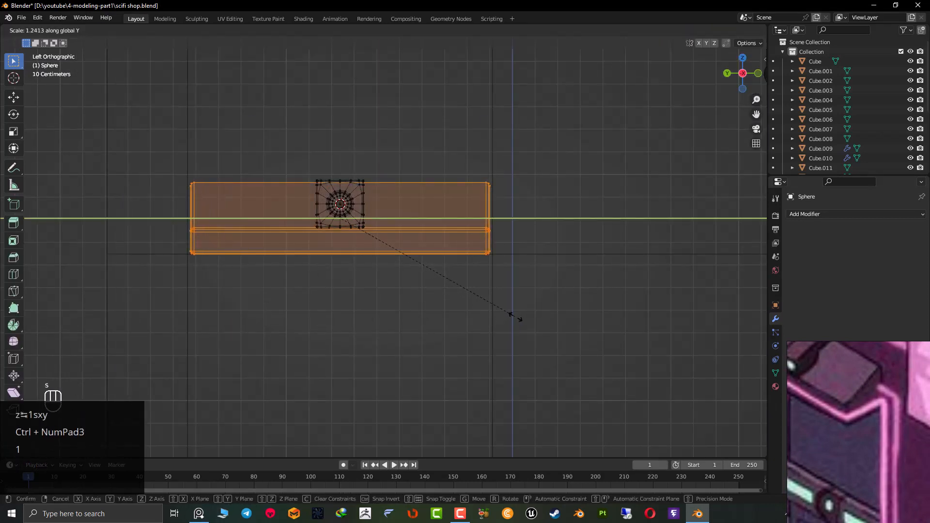
click(518, 317)
key(z)
key(Tab)
Save the file and inspect the widened awning and the door below it.
scroll(421, 278, down, 7)
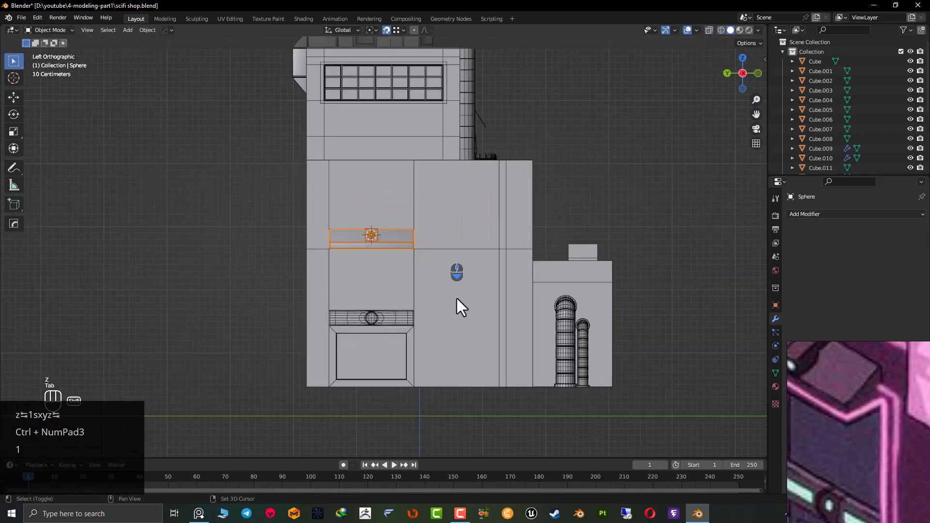
mouse_move(457, 298)
shift+middle_down()
mouse_move(478, 233)
mouse_move(513, 257)
shift+middle_up()
key(ctrl+s)
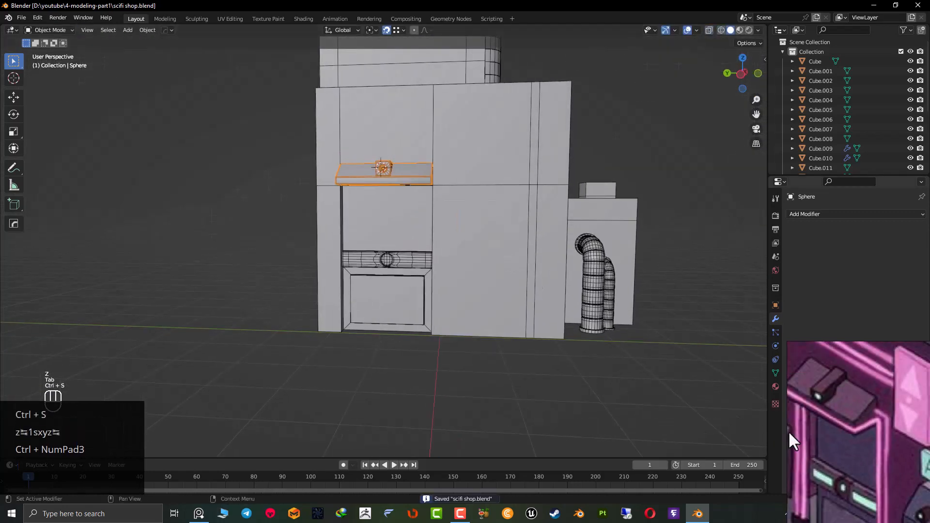
middle_drag(589, 378, 523, 400)
scroll(304, 320, up, 4)
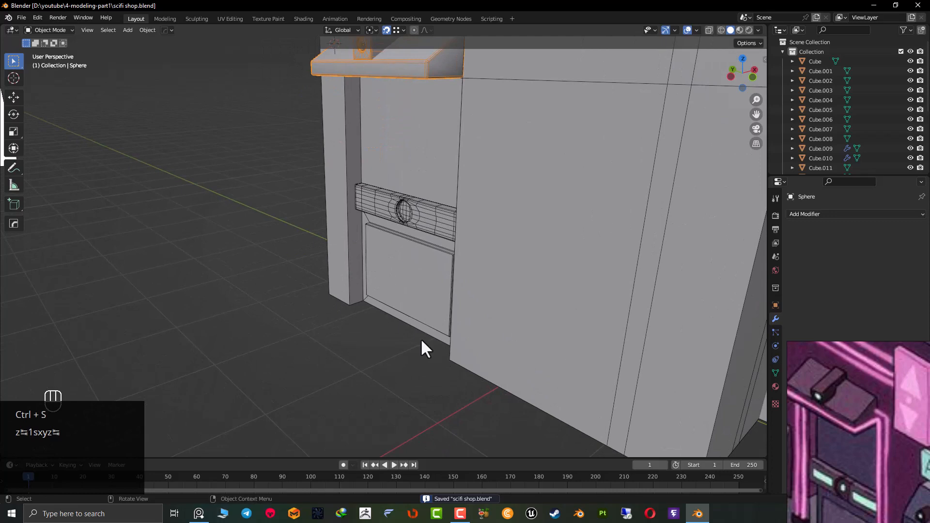
scroll(409, 301, up, 4)
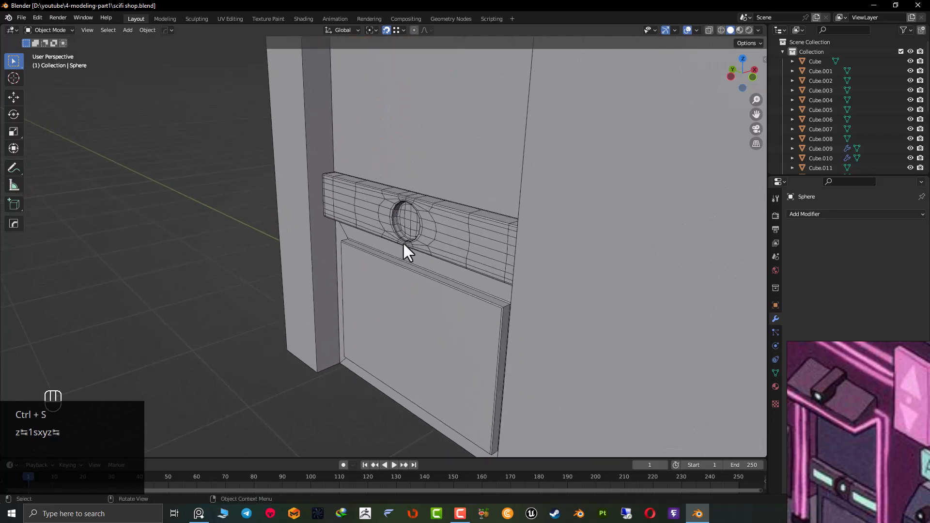
key(ctrl+s)
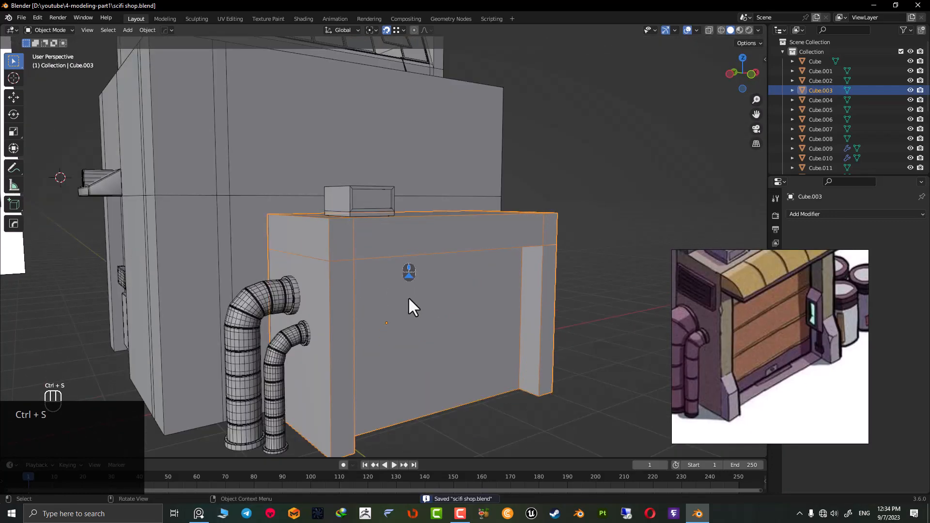
Separate the recessed garage door face of the small annex into its own object and select it.
middle_drag(485, 256, 450, 286)
key(Tab)
key(3)
click(446, 284)
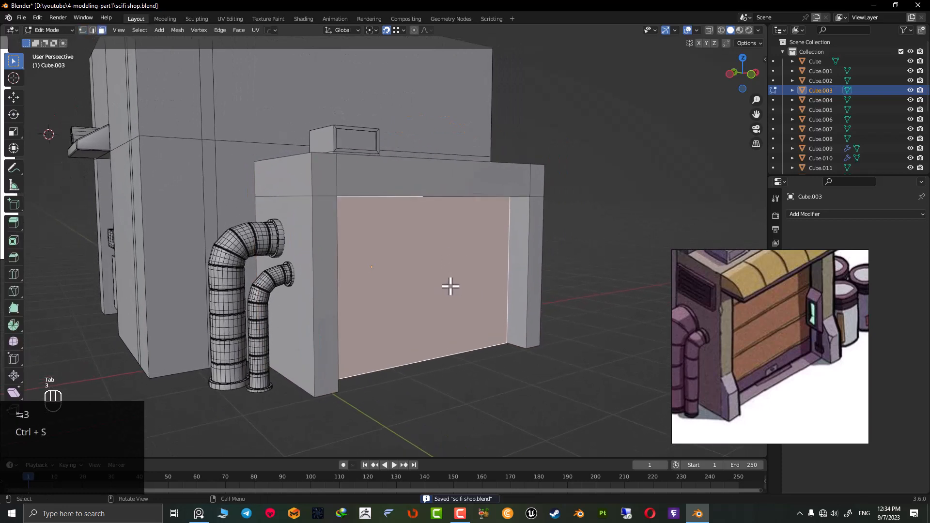
key(p)
click(522, 306)
key(Tab)
click(478, 294)
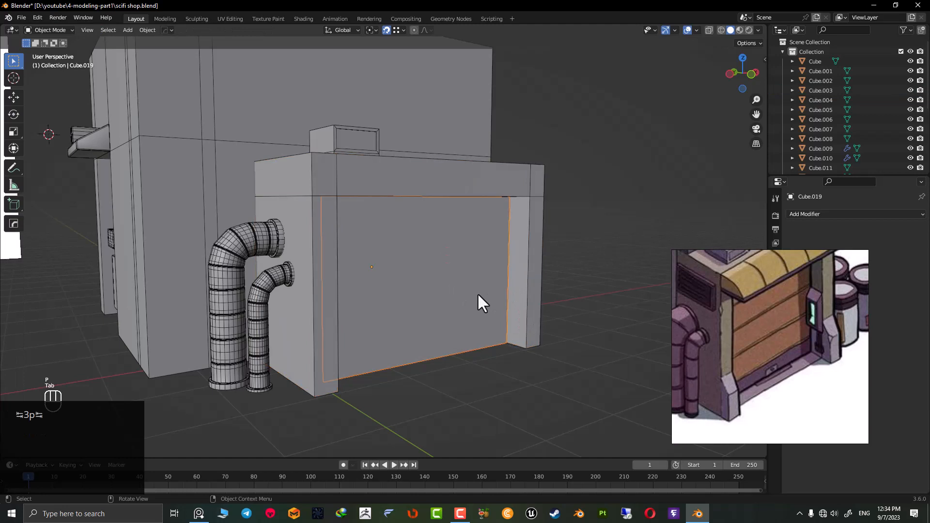
key(g)
right_click(502, 350)
Try to divide the garage door panel with four evenly spaced horizontal loop cuts.
key(Tab)
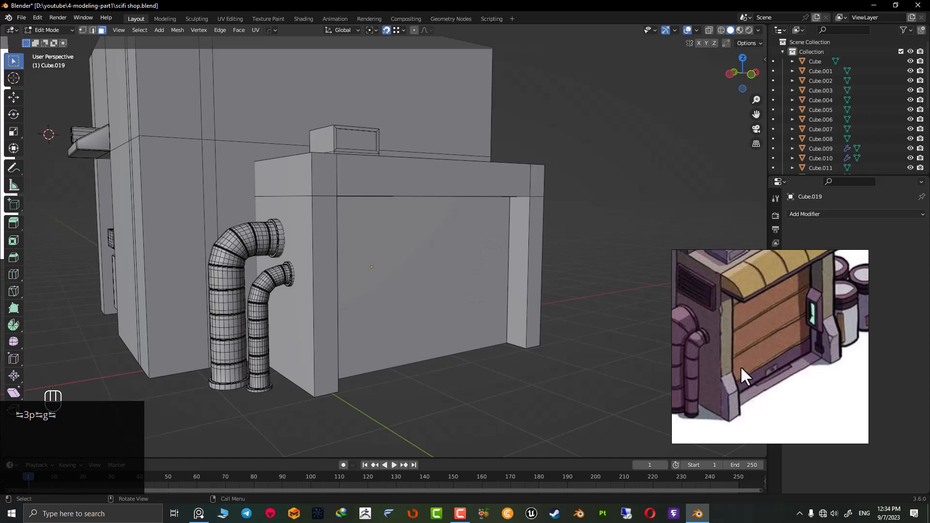
key(ctrl+r)
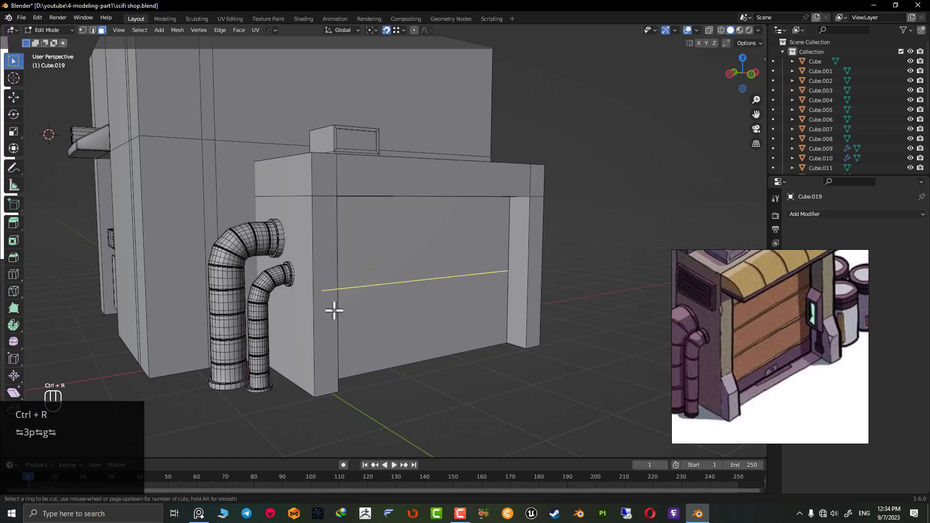
scroll(334, 311, up, 3)
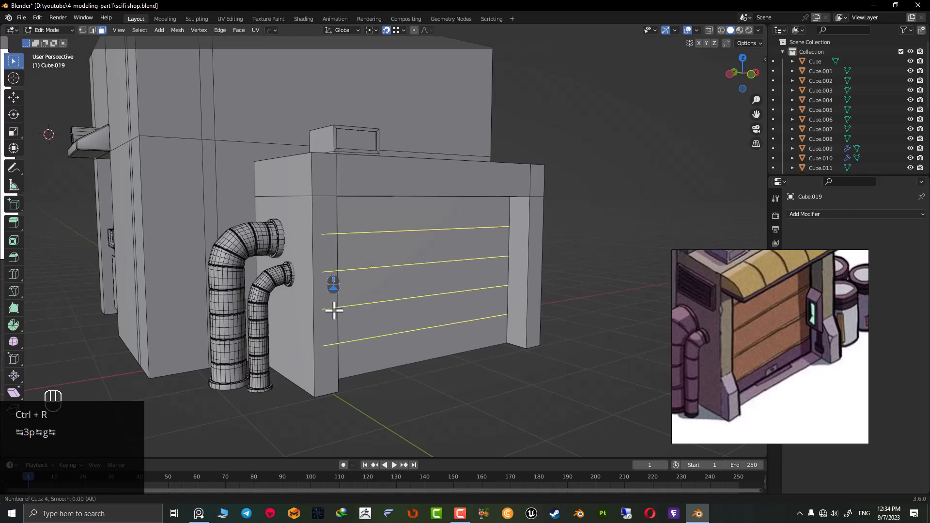
click(334, 310)
right_click(334, 311)
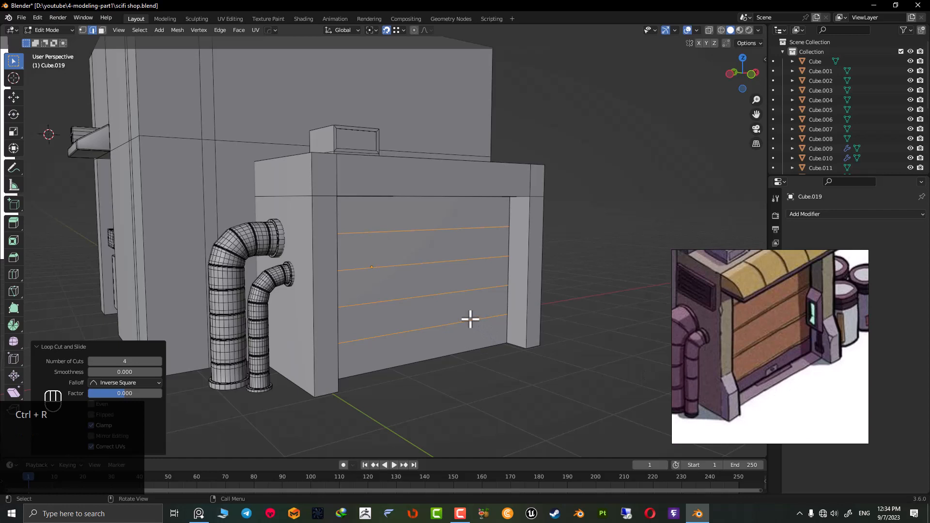
key(g)
key(z)
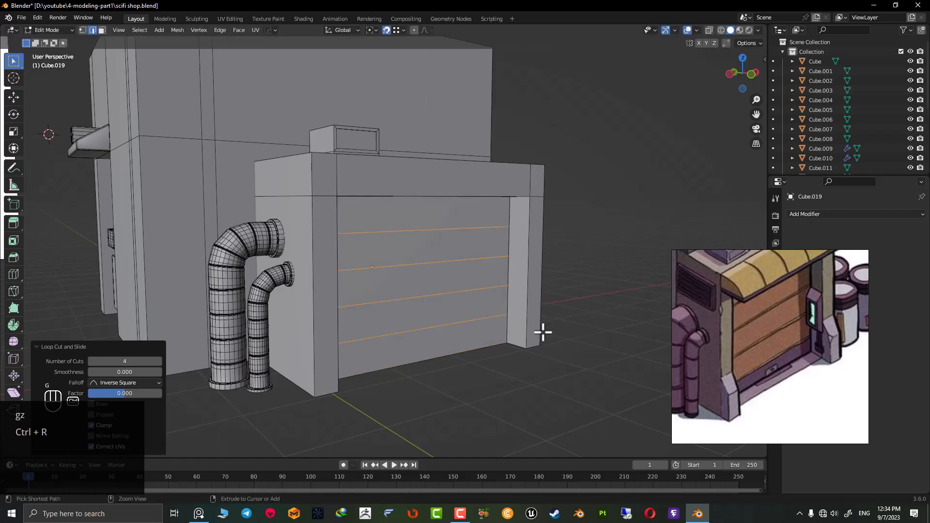
key(ctrl+z)
key(ctrl+z)
Add one horizontal loop cut near the bottom of the garage door with a slide factor of 0.740.
key(Tab)
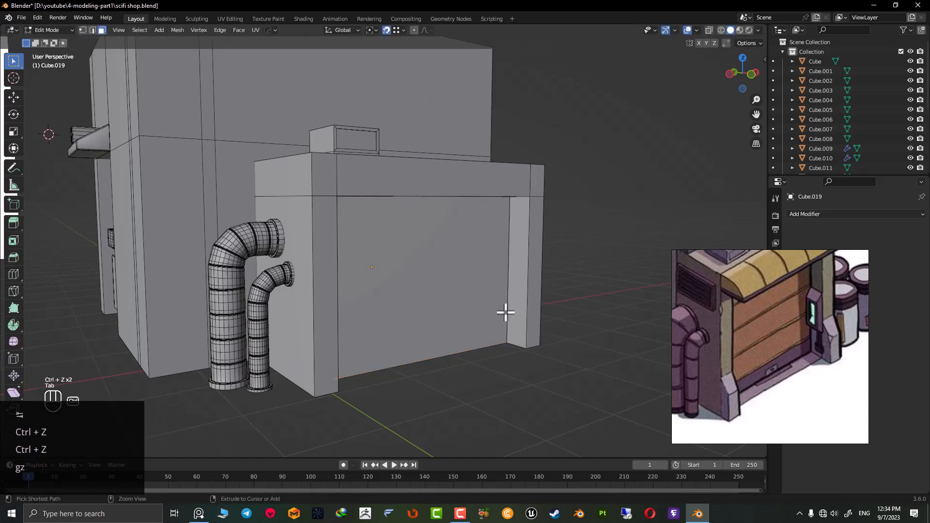
key(ctrl+r)
click(505, 312)
key(shift+Tab)
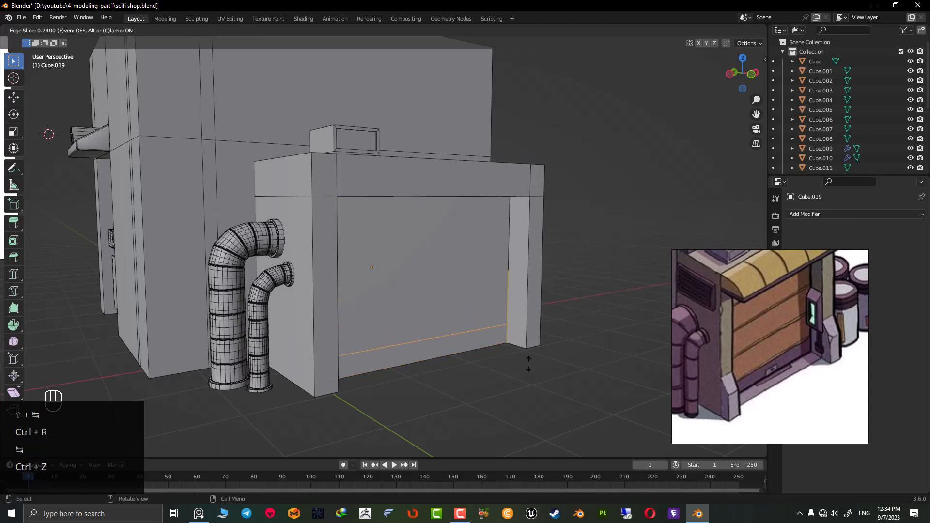
click(529, 364)
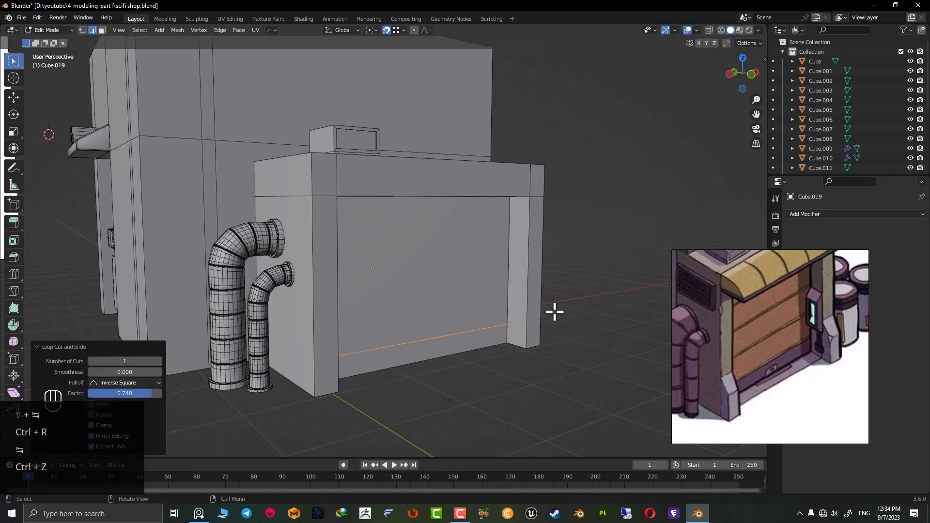
Add three evenly spaced horizontal loop cuts across the garage door area above the bottom strip.
key(ctrl+r)
scroll(506, 277, up, 2)
click(506, 276)
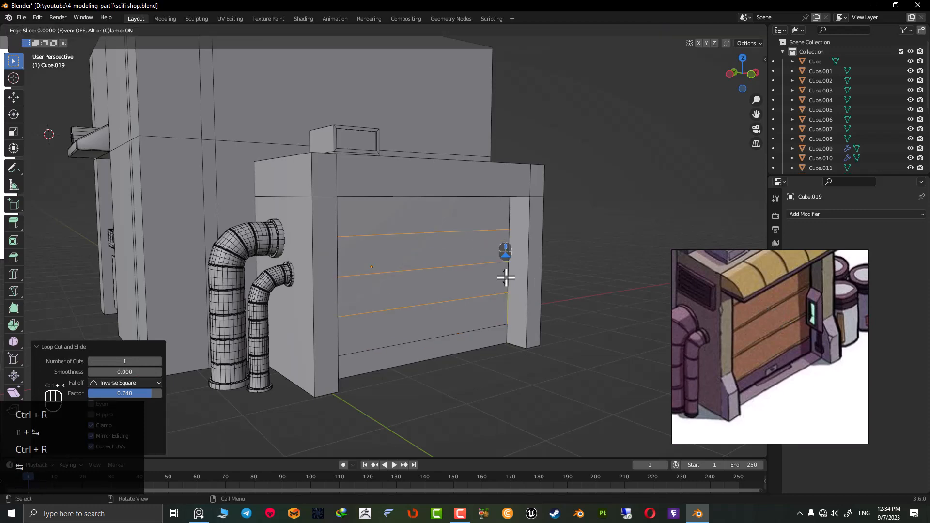
right_click(505, 277)
Bevel the three horizontal door edges with a width of 0.0109 m and one segment.
middle_drag(397, 297, 478, 302)
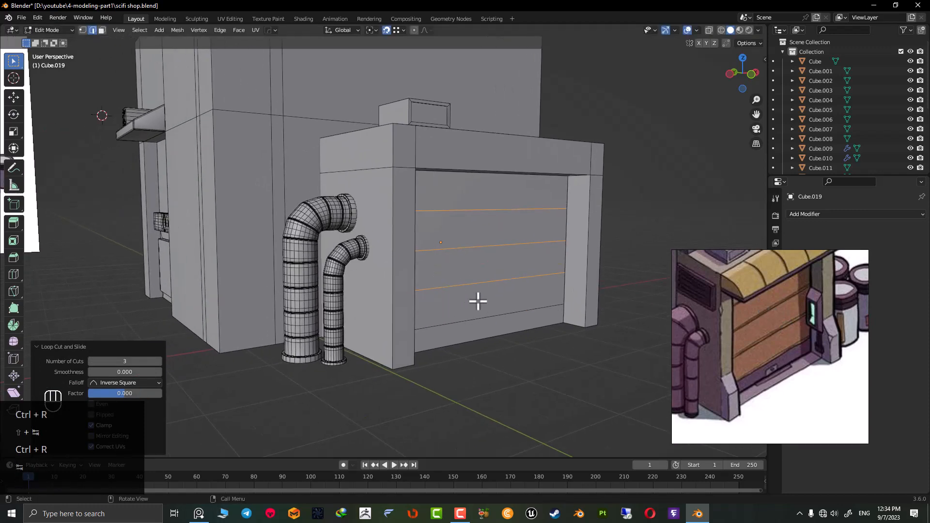
scroll(499, 297, up, 4)
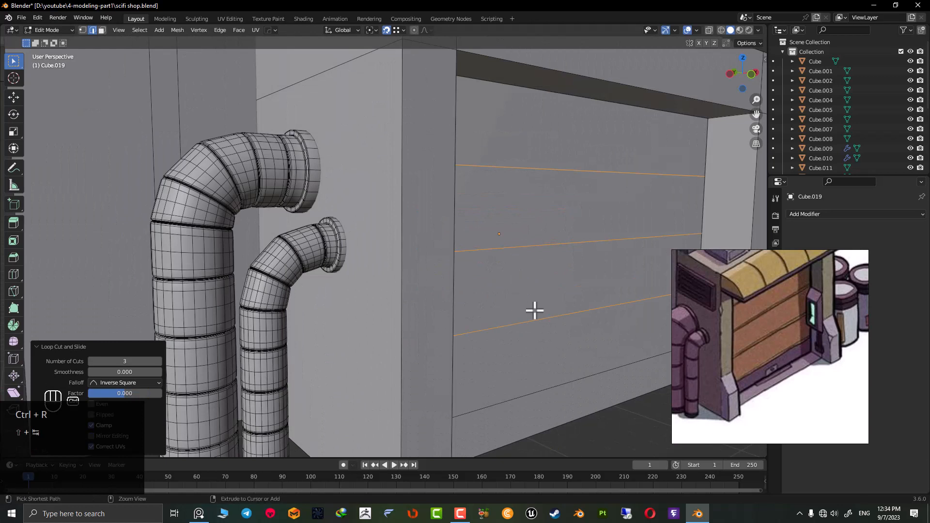
key(ctrl+b)
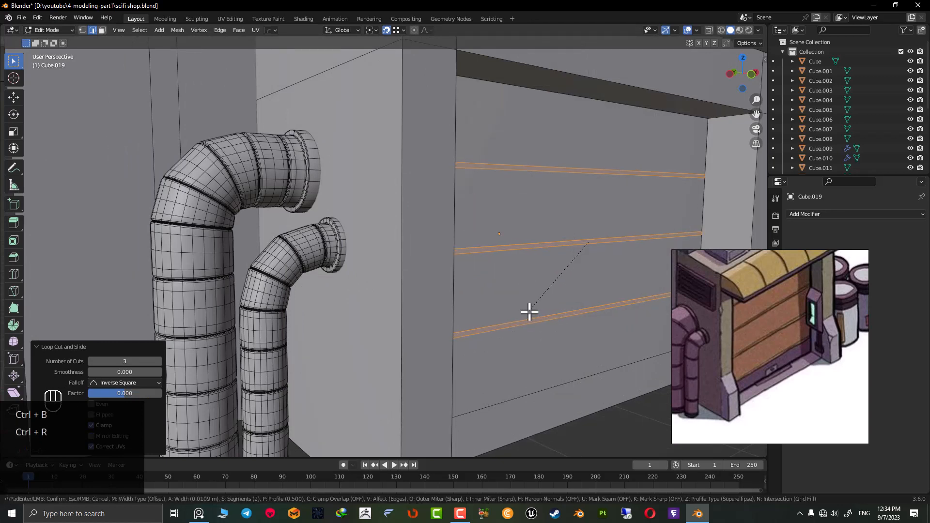
click(530, 311)
Isolate the garage door and extrude its bottom strip outward along the normals by about 0.06 m.
key(slash)
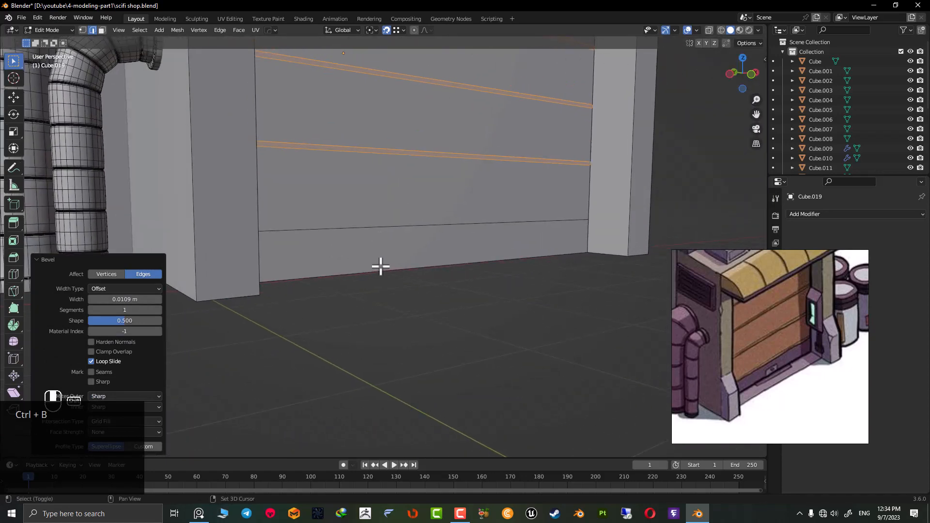
scroll(381, 267, down, 2)
middle_drag(378, 274, 475, 294)
key(3)
click(410, 307)
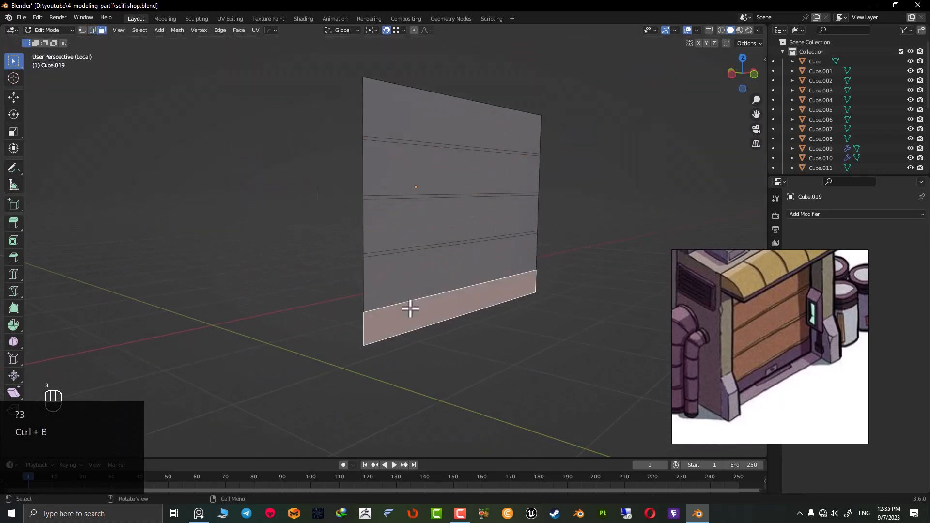
right_click(409, 310)
click(413, 344)
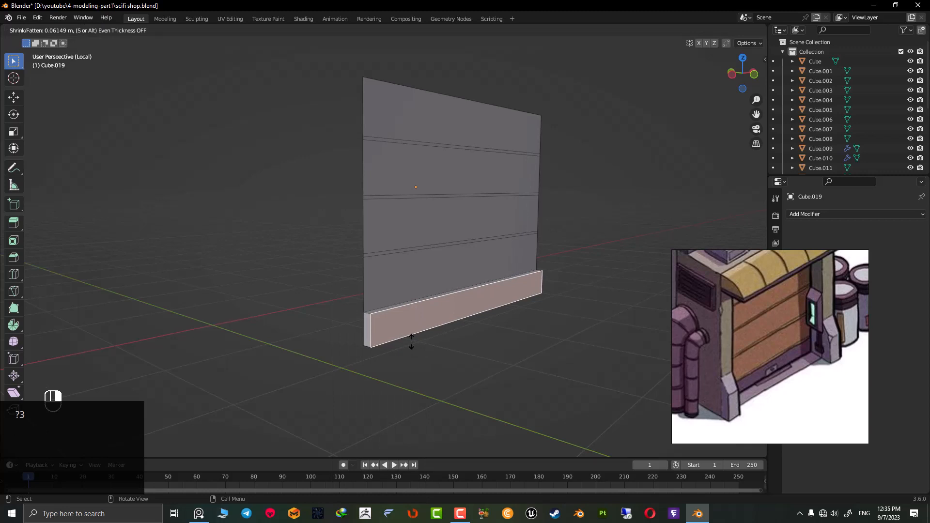
click(412, 341)
Add a horizontal loop cut to the lowest door plank, slid about 0.74 toward the extruded bottom strip.
key(ctrl+r)
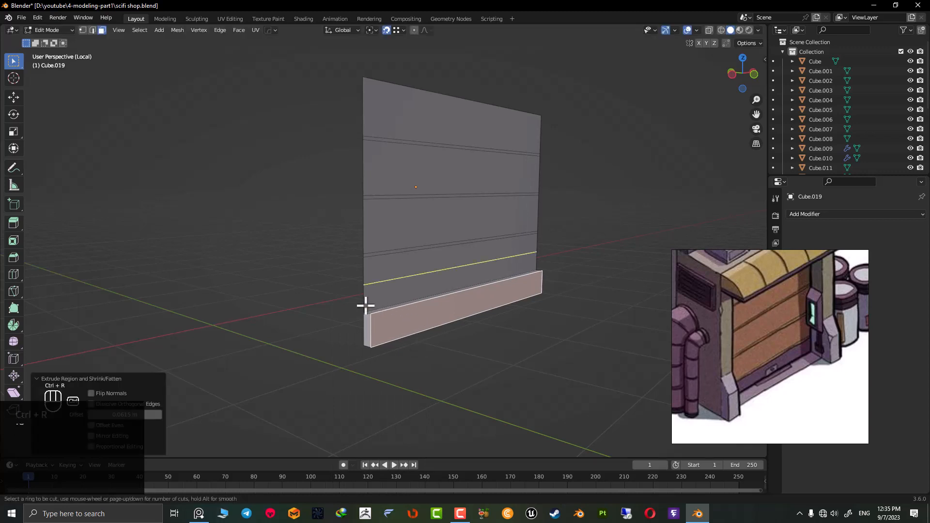
click(364, 310)
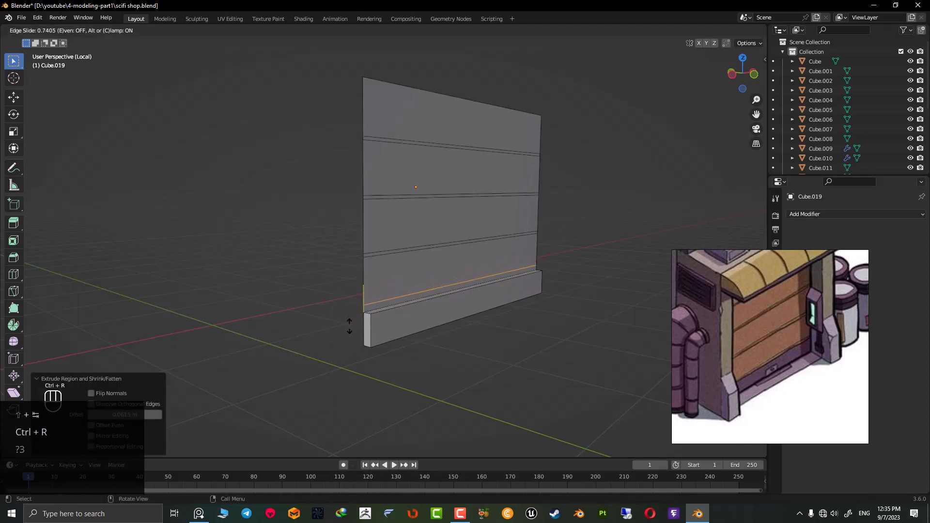
click(349, 328)
Extrude the four large door plank faces outward along their normals by about 0.0325 m.
key(3)
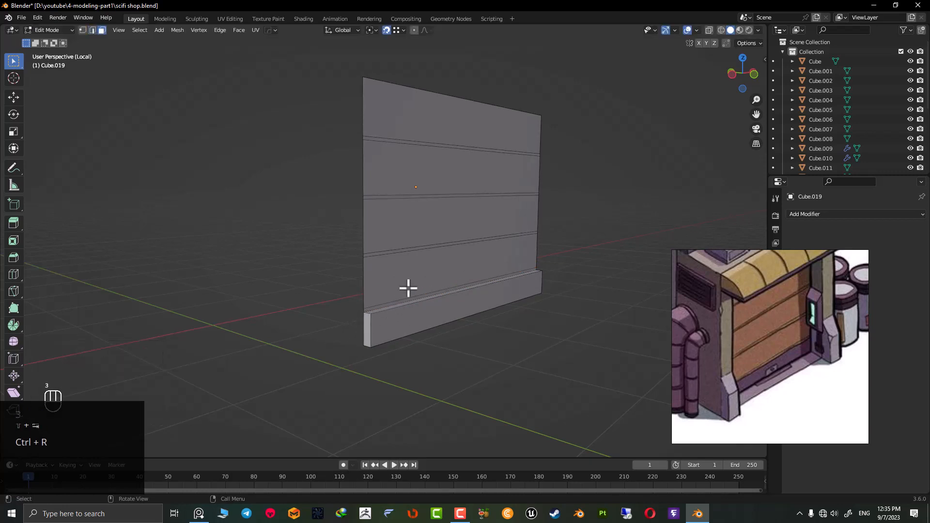
click(407, 286)
shift+click(420, 218)
shift+click(410, 167)
shift+click(410, 129)
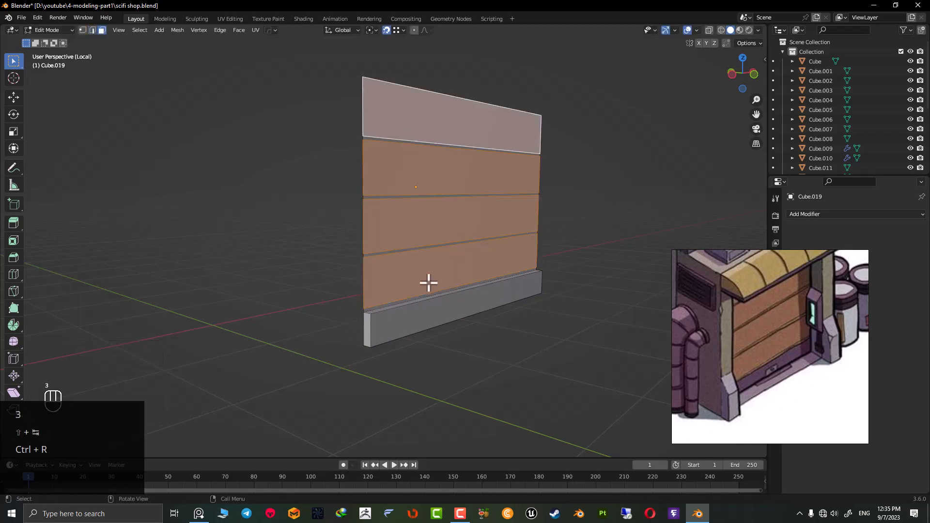
scroll(388, 328, up, 5)
scroll(453, 376, down, 3)
right_click(399, 262)
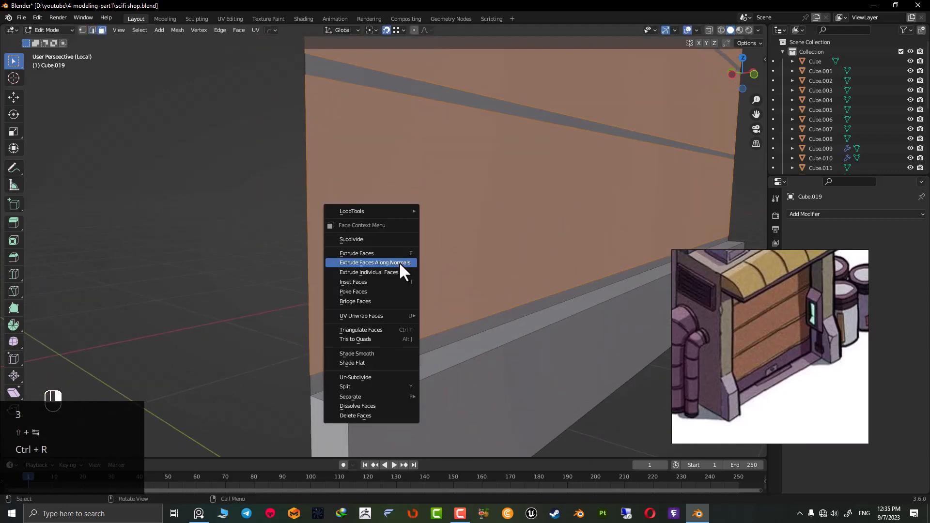
click(399, 262)
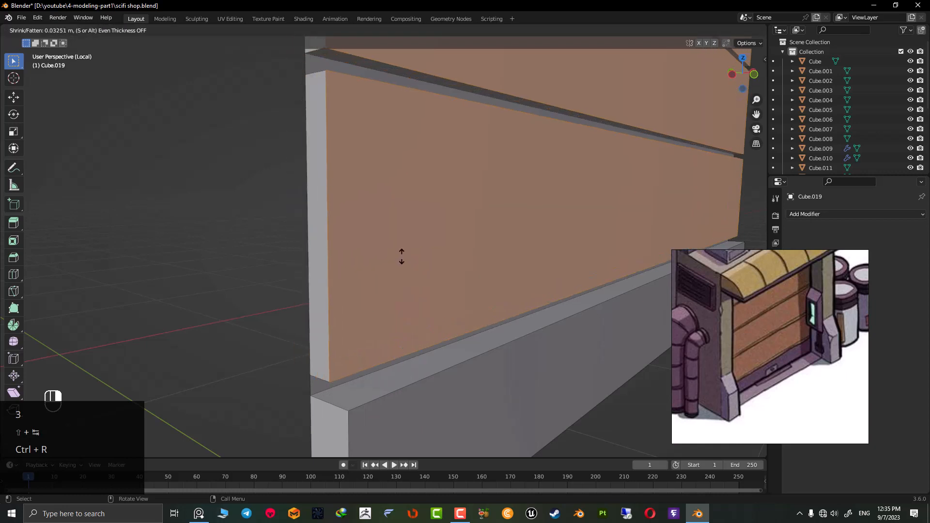
click(402, 257)
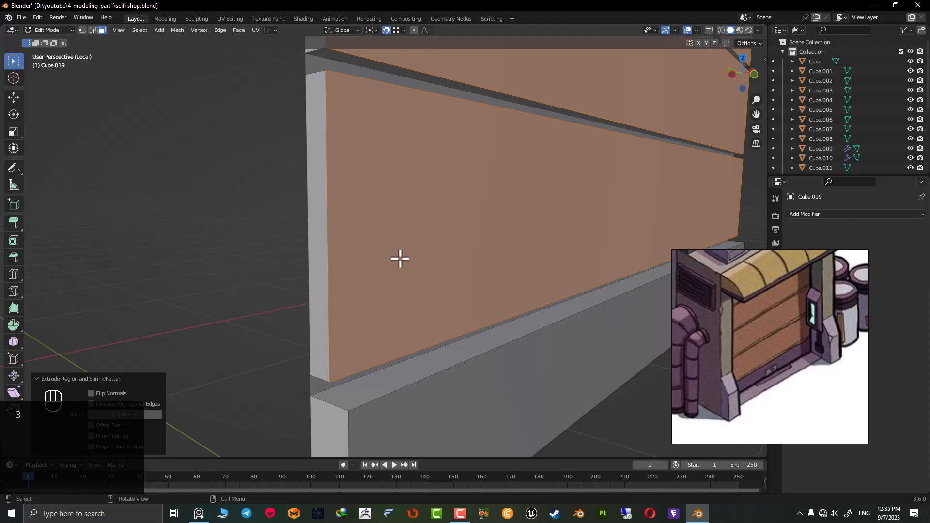
scroll(400, 258, down, 5)
middle_drag(399, 262, 538, 257)
key(Tab)
Try to bevel the front, top and rear edges around the second plank's upper end with a 0.00872 m width and one segment.
middle_drag(494, 351, 395, 267)
key(Tab)
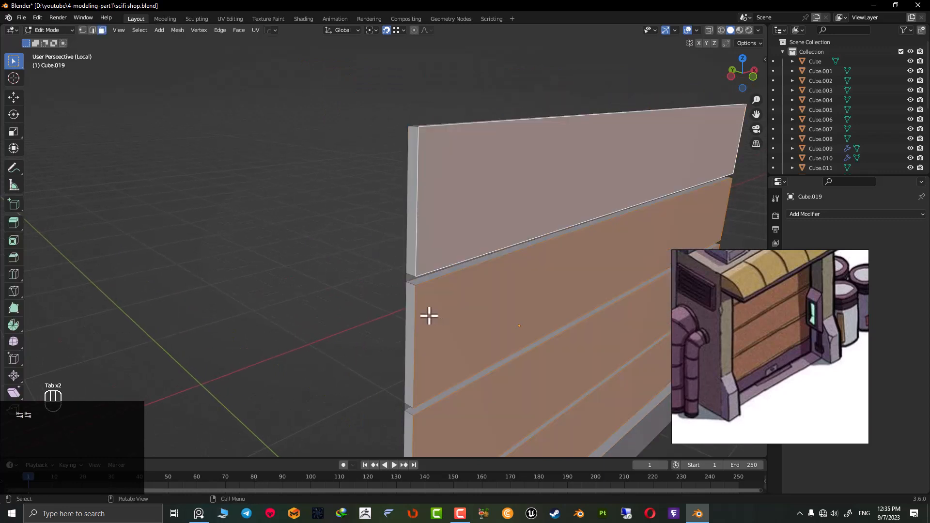
key(2)
scroll(425, 313, up, 3)
scroll(525, 314, down, 2)
shift+middle_drag(515, 314, 496, 300)
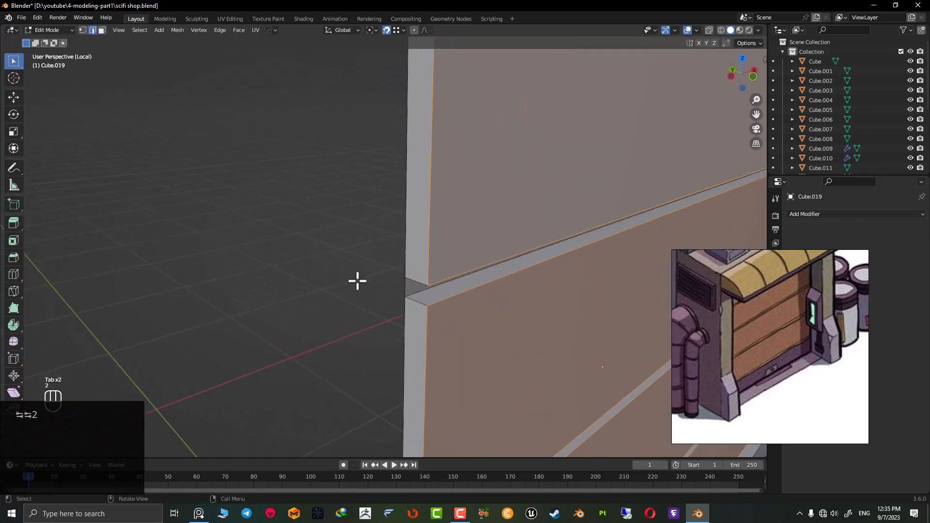
click(357, 282)
shift+middle_drag(421, 305, 410, 302)
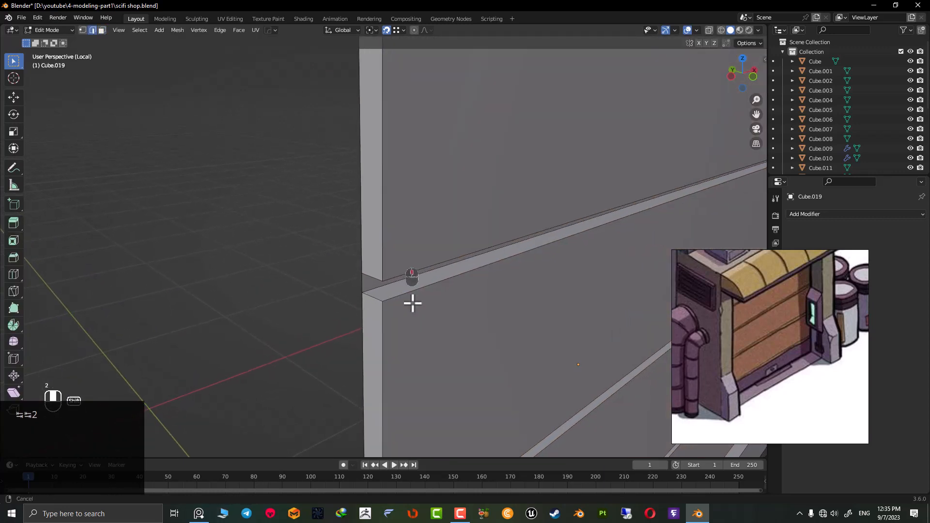
alt+shift+click(376, 290)
alt+shift+click(382, 314)
alt+shift+click(398, 296)
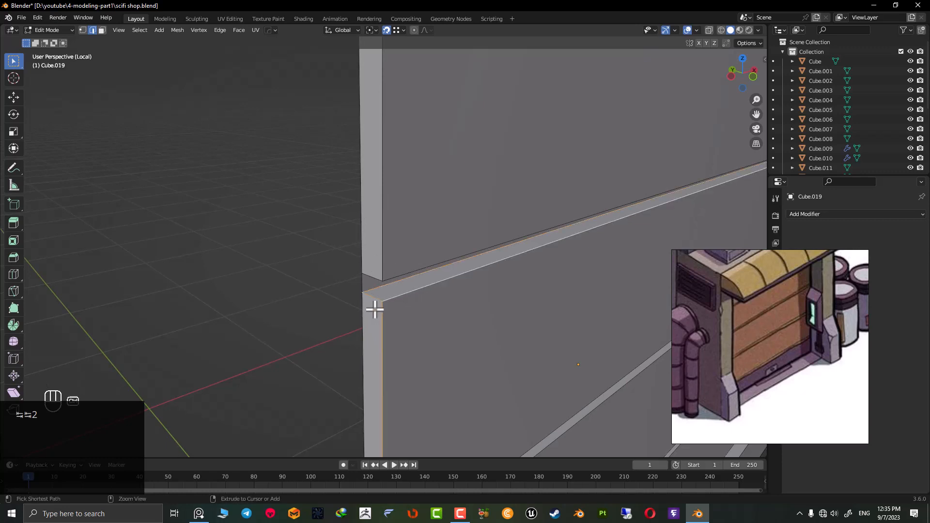
middle_drag(374, 309, 374, 293)
middle_drag(360, 334, 417, 261)
key(ctrl+b)
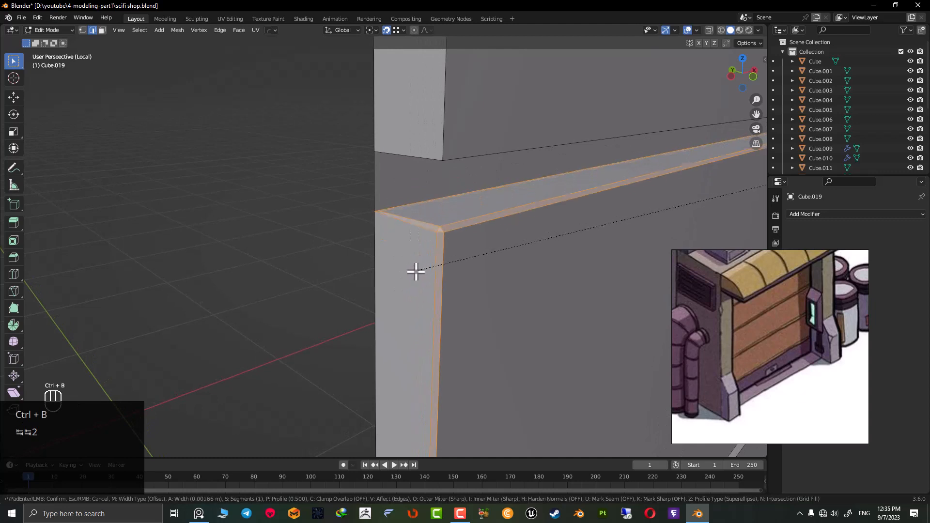
click(412, 274)
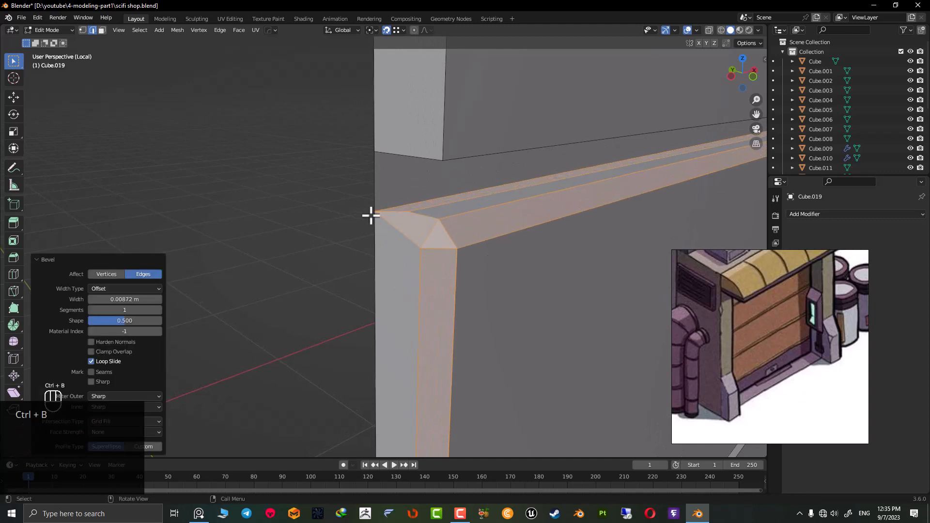
middle_drag(264, 226, 324, 392)
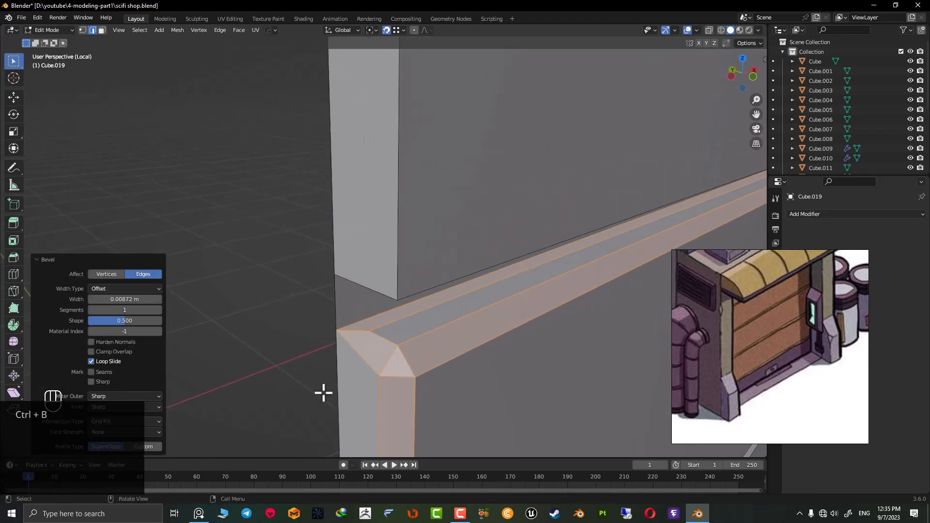
mouse_move(322, 350)
middle_down()
mouse_move(281, 353)
mouse_move(308, 353)
middle_up()
key(ctrl+z)
scroll(311, 349, down, 5)
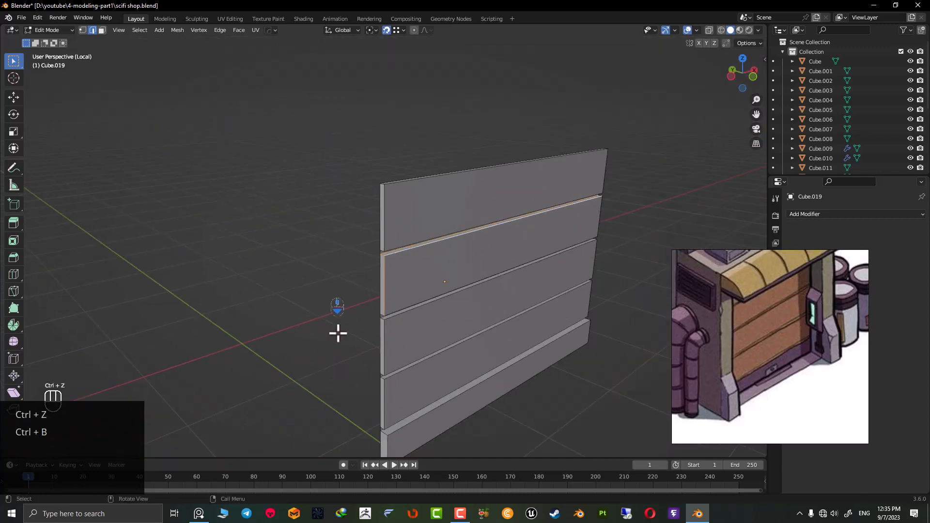
Examine the bevelled seams and mesh corners of the upper floor's curved corner column in isolation.
key(KP_Divide)
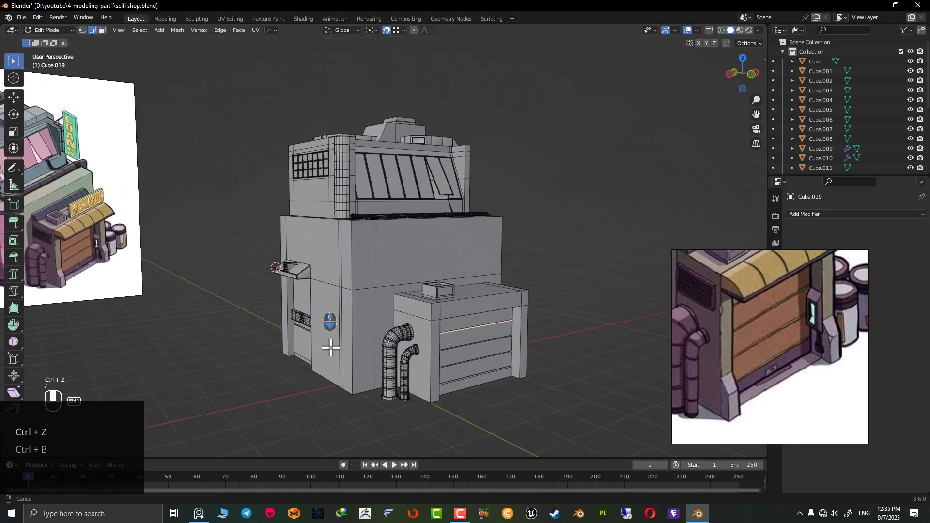
scroll(364, 236, up, 5)
key(Tab)
click(336, 195)
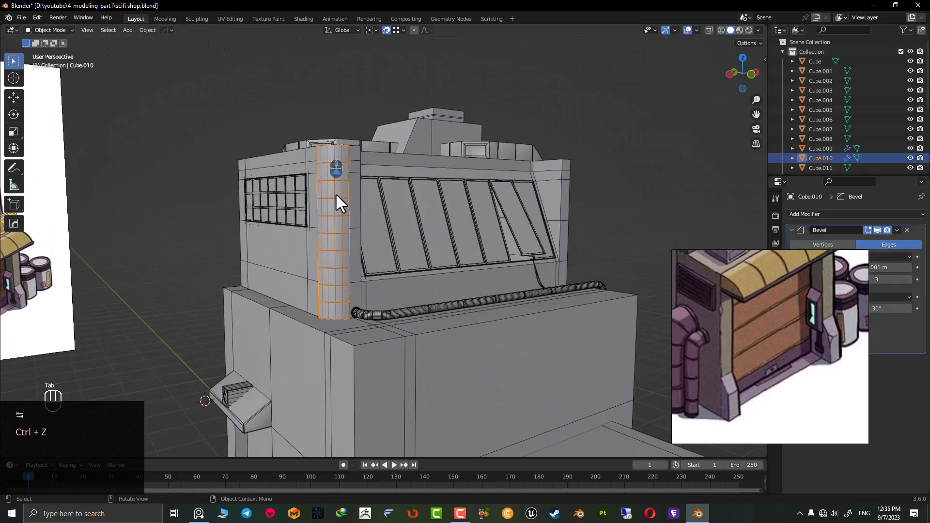
key(KP_Divide)
middle_drag(411, 181, 406, 161)
scroll(406, 161, up, 5)
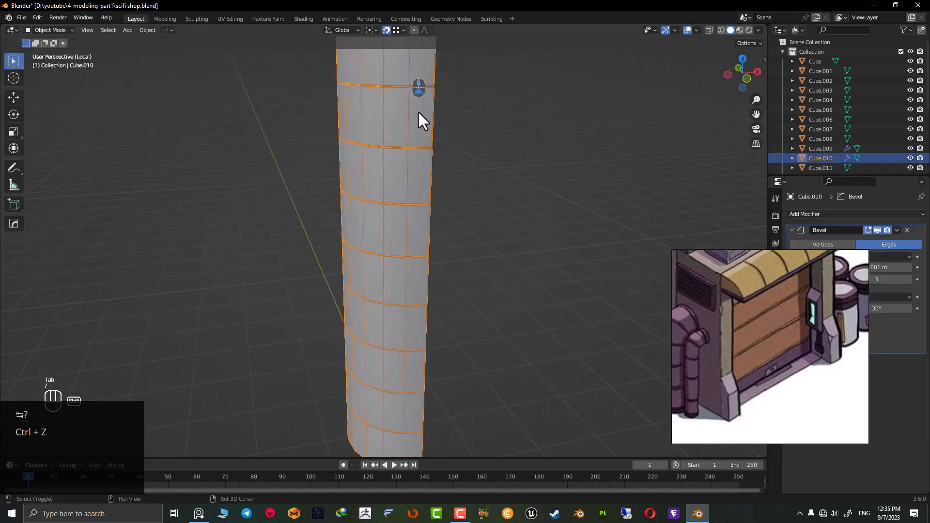
scroll(381, 275, up, 6)
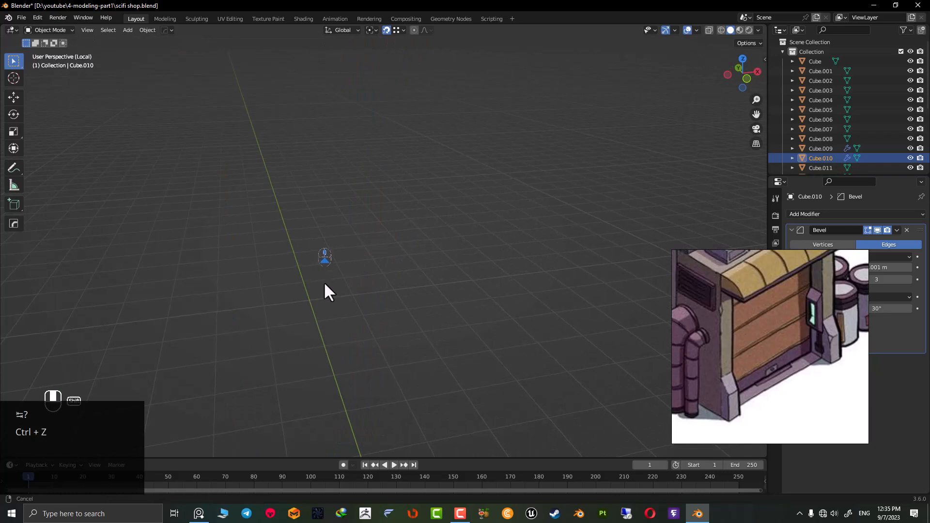
scroll(330, 280, down, 3)
key(Tab)
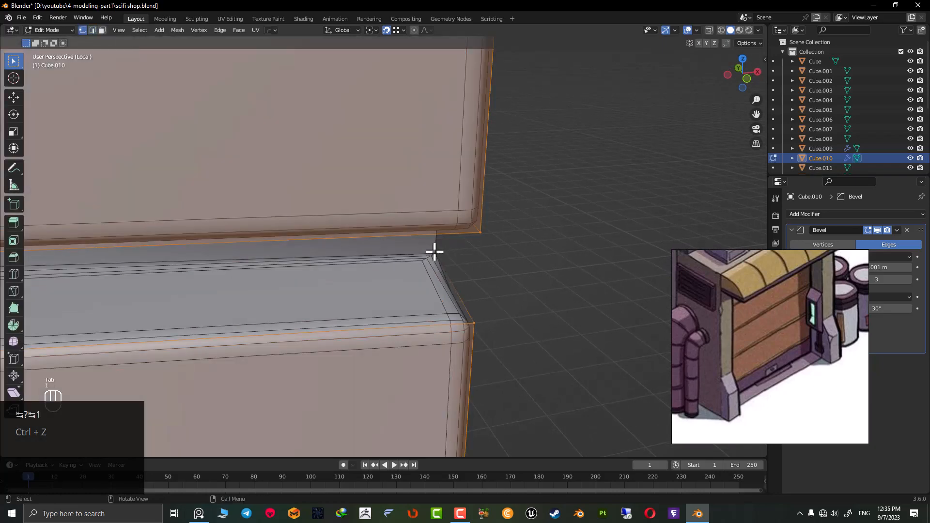
key(1)
key(KP_Decimal)
middle_drag(437, 294, 565, 270)
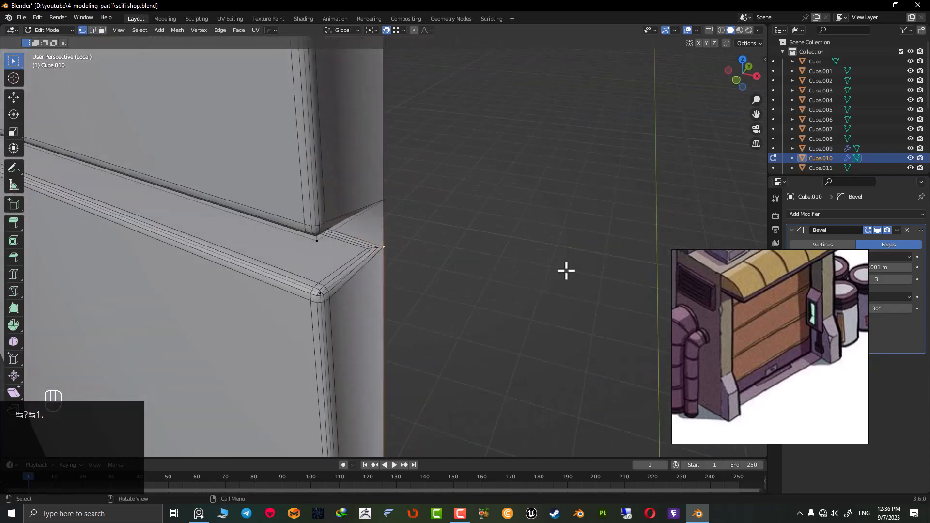
scroll(484, 263, down, 2)
scroll(479, 262, down, 6)
key(Tab)
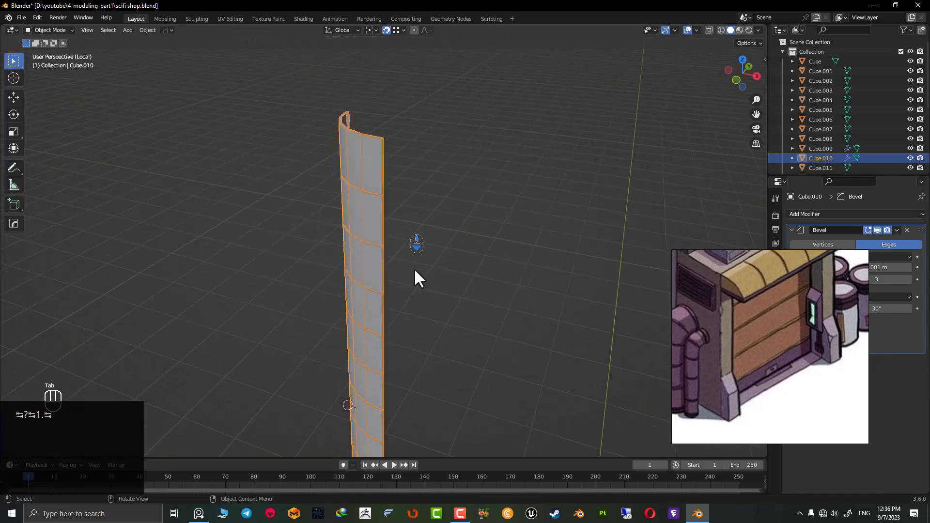
scroll(412, 276, down, 3)
key(KP_Divide)
Isolate the garage door and open its mesh for editing in front wireframe view.
shift+middle_drag(388, 284, 339, 141)
click(335, 188)
key(KP_1)
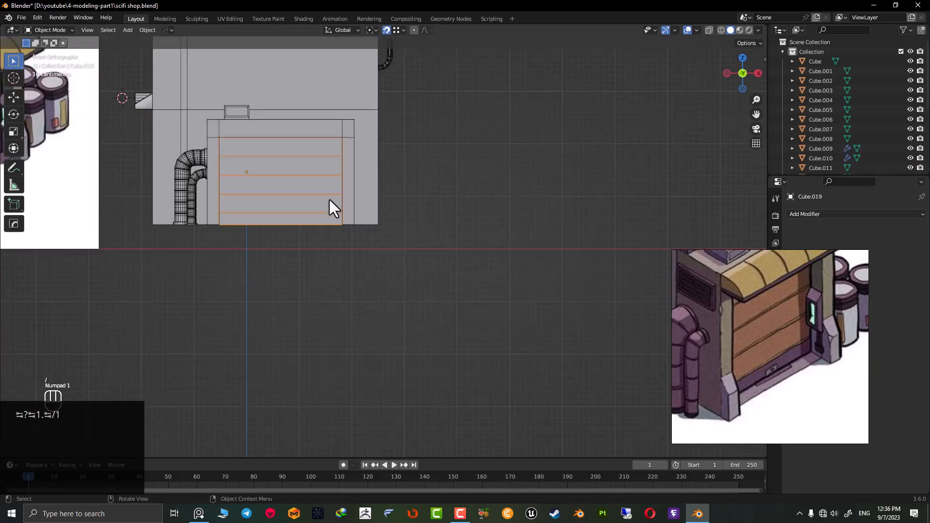
key(KP_Divide)
key(z)
key(Tab)
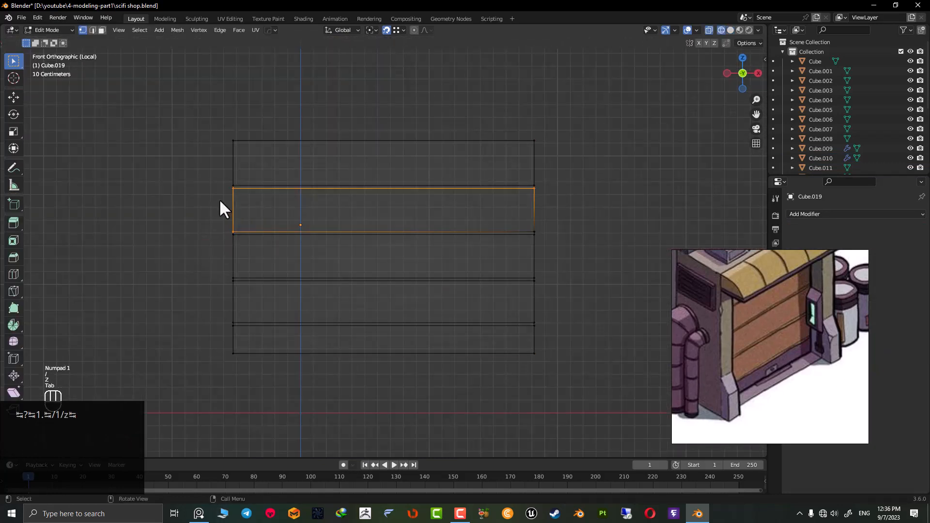
Delete the faces along both vertical sides of the garage door.
key(3)
drag(246, 107, 213, 269)
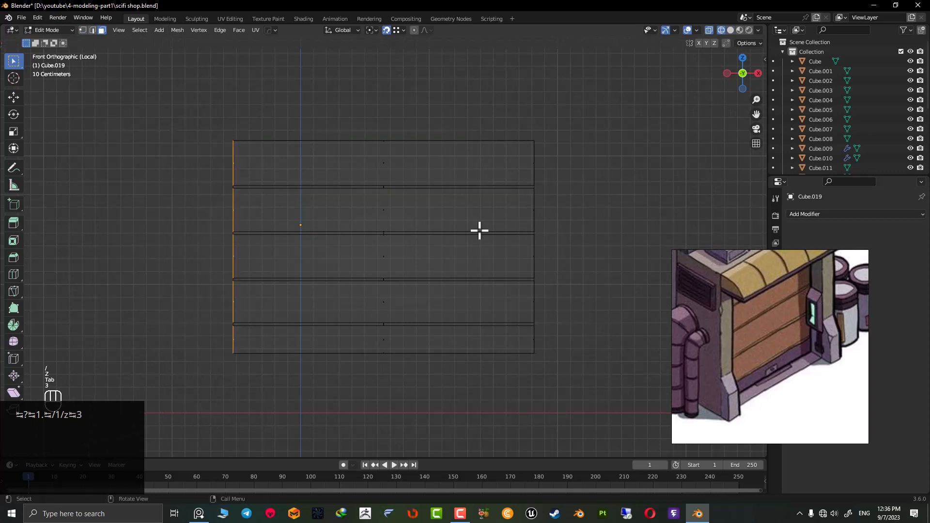
shift+drag(560, 102, 519, 368)
key(Delete)
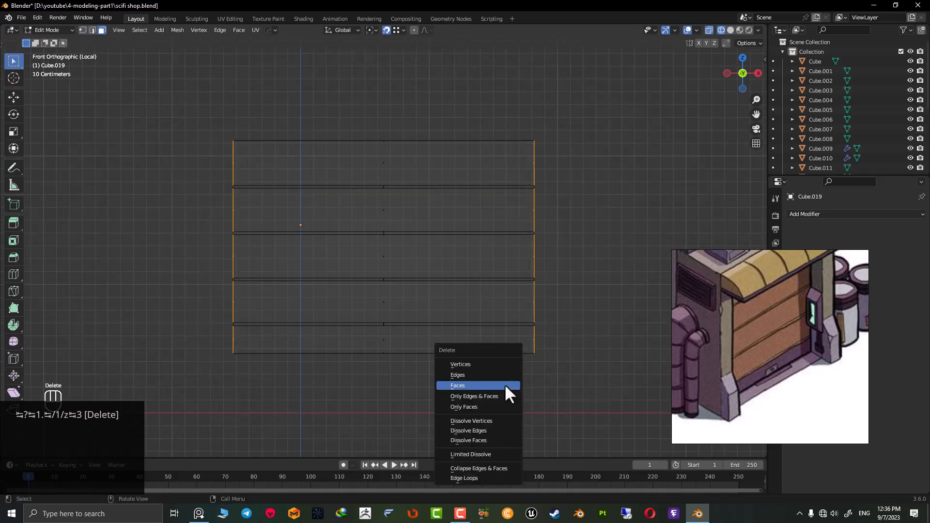
click(505, 386)
key(z)
click(285, 318)
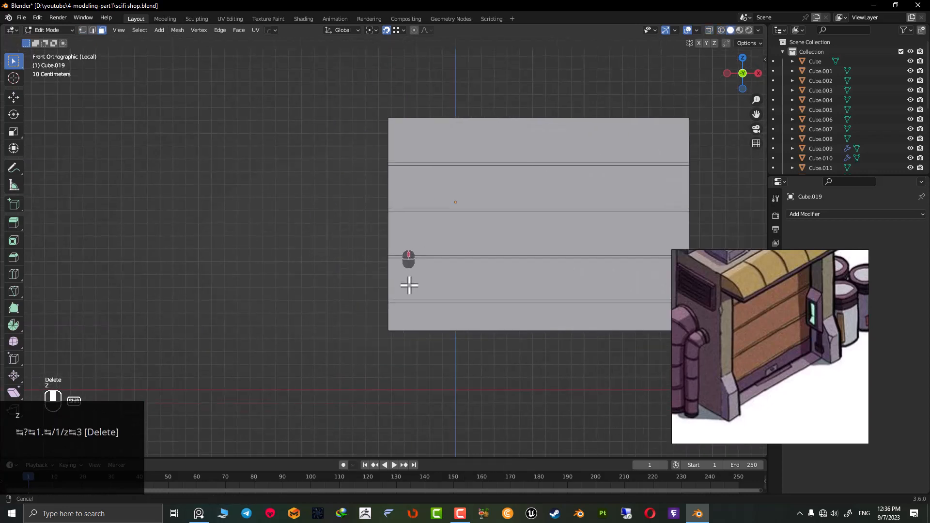
mouse_move(410, 280)
middle_down()
mouse_move(431, 292)
mouse_move(407, 266)
mouse_move(430, 295)
mouse_move(465, 287)
mouse_move(419, 270)
middle_up()
scroll(407, 266, up, 3)
key(ctrl+z)
key(Delete)
click(401, 282)
alt+shift+click(446, 239)
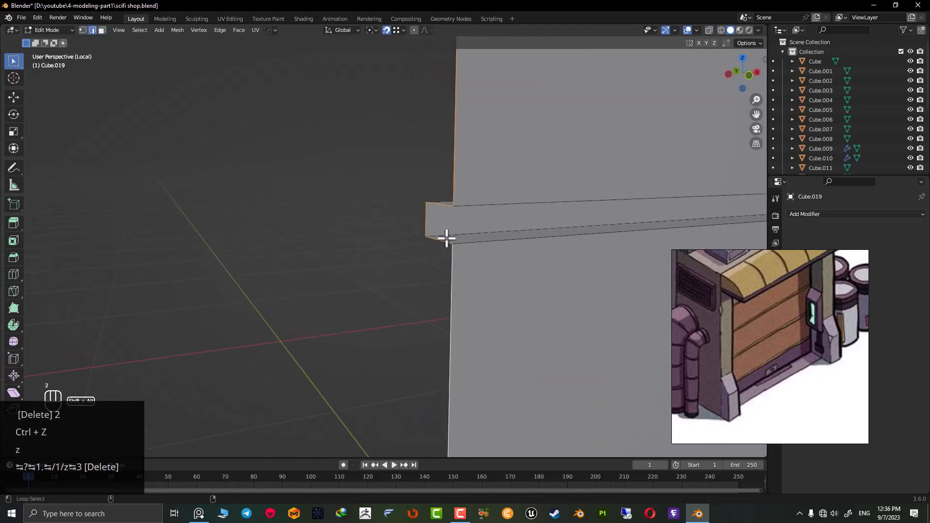
middle_drag(457, 230, 380, 291)
key(ctrl+b)
click(442, 268)
Bevel the horizontal edges bordering the grooves between all door planks with two segments and a width of about 0.005 m.
alt+shift+click(429, 295)
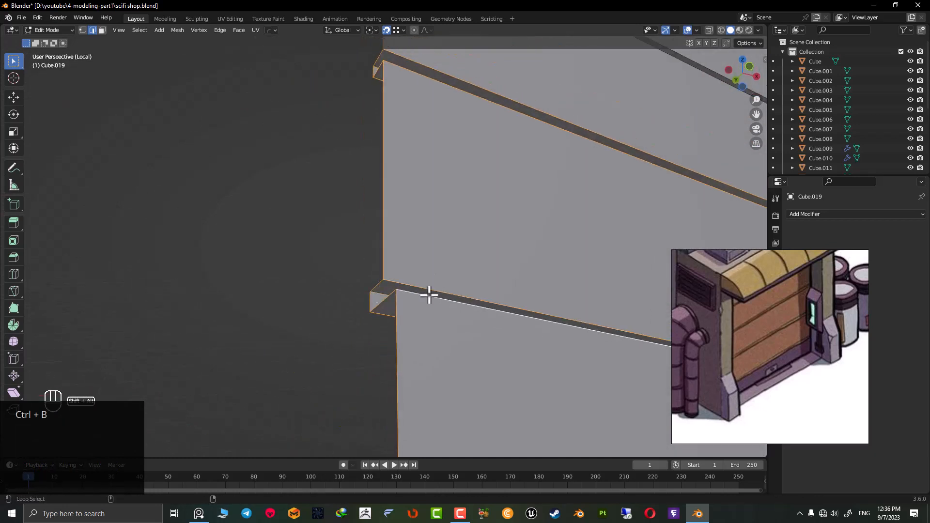
scroll(445, 178, down, 5)
shift+middle_drag(373, 202, 351, 318)
scroll(349, 281, up, 4)
alt+shift+click(345, 246)
alt+shift+click(349, 256)
shift+middle_drag(351, 317, 346, 278)
alt+shift+click(359, 187)
shift+middle_drag(359, 221, 316, 314)
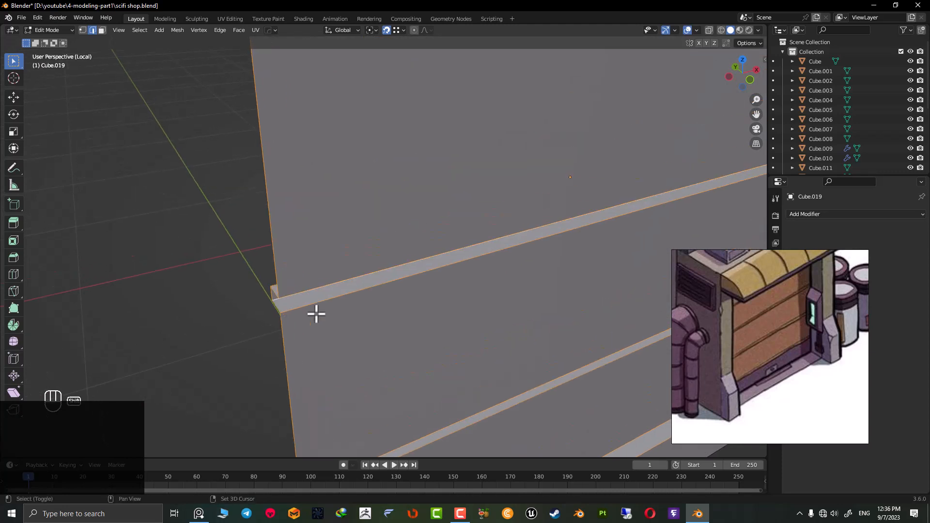
scroll(365, 264, down, 3)
scroll(366, 264, up, 6)
alt+shift+click(221, 346)
shift+middle_drag(221, 346, 369, 354)
alt+shift+click(333, 386)
middle_drag(333, 386, 320, 262)
scroll(378, 251, down, 4)
middle_drag(393, 241, 413, 289)
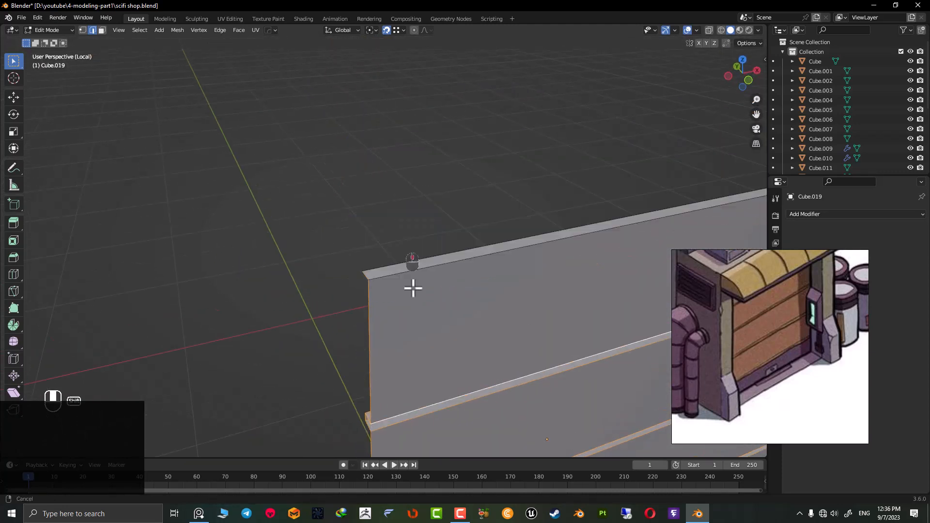
alt+shift+click(413, 288)
scroll(391, 333, down, 4)
scroll(391, 333, up, 6)
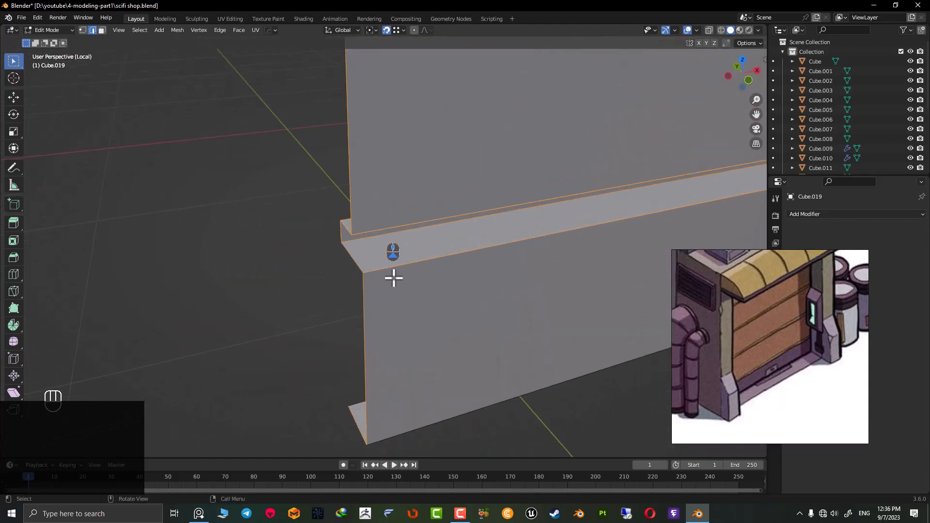
key(ctrl+b)
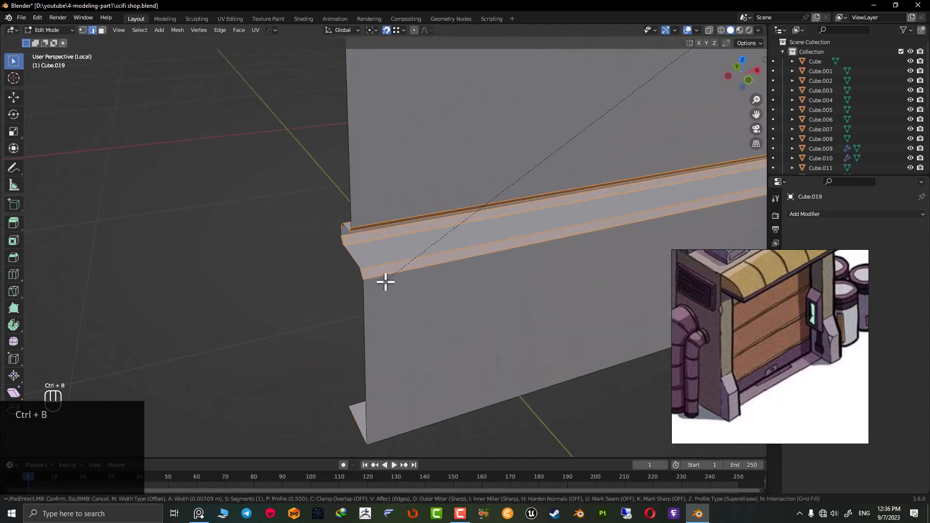
scroll(386, 282, up, 1)
click(387, 282)
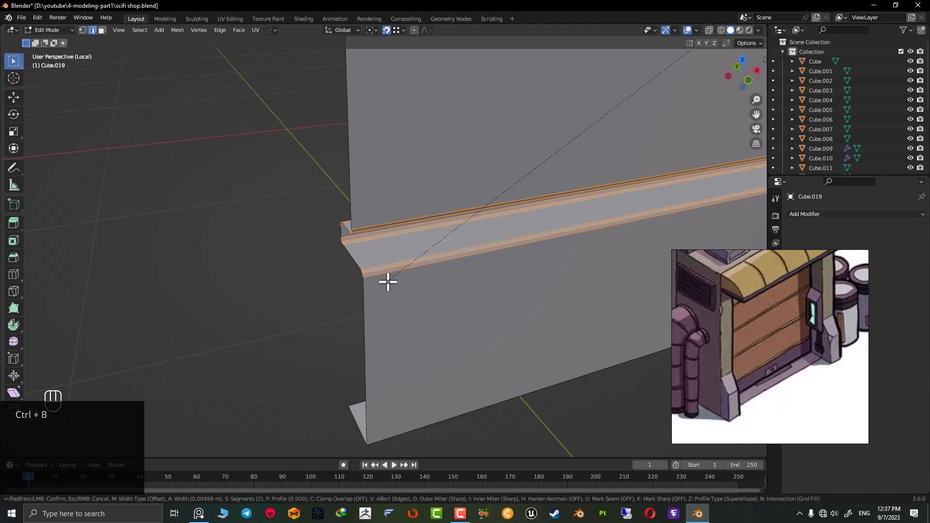
Shade the garage door smooth with Auto Smooth enabled.
key(Tab)
right_click(388, 269)
click(376, 277)
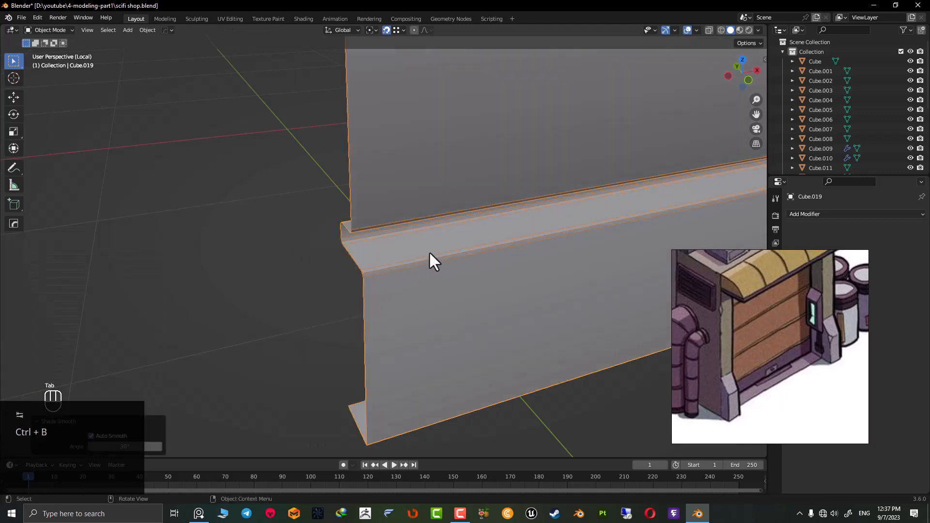
right_click(426, 251)
click(423, 241)
Bevel the lower front edge of the door's bottom strip with two segments and a width of about 0.0048 m.
middle_drag(424, 240, 375, 278)
key(Tab)
click(412, 389)
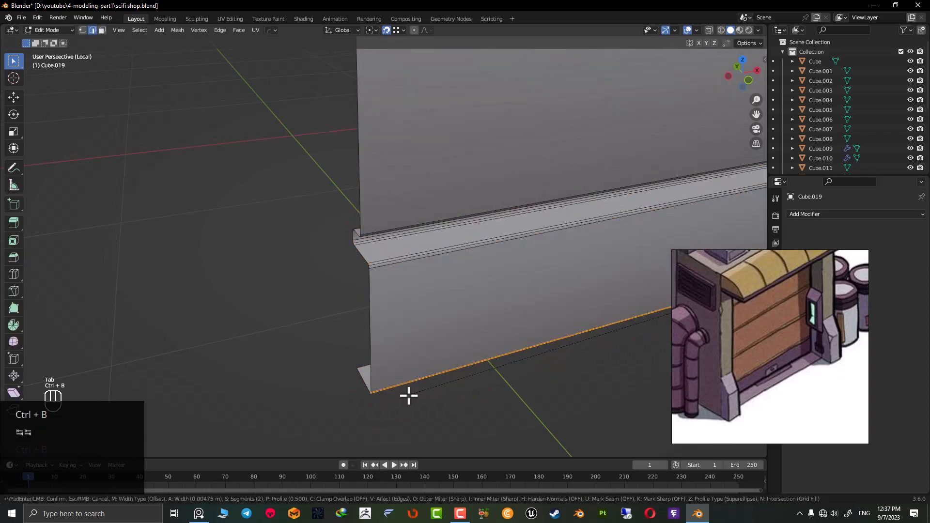
click(403, 395)
key(Tab)
Save the file and bring the rest of the building back into view around the garage door.
scroll(403, 398, down, 5)
middle_drag(344, 367, 405, 324)
key(ctrl+s)
key(slash)
scroll(504, 324, up, 5)
middle_drag(504, 324, 539, 286)
Undo the latest changes made to the garage door.
key(Tab)
middle_drag(561, 135, 504, 190)
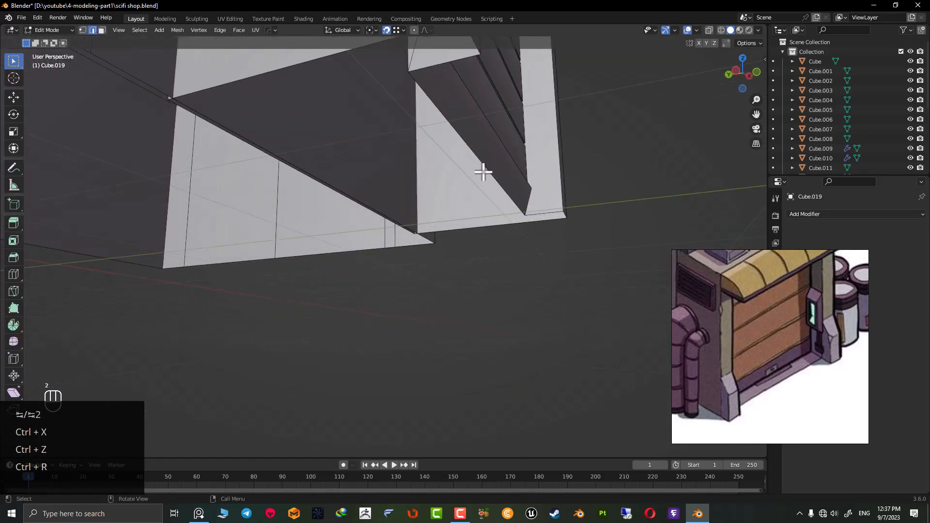
key(ctrl+z)
key(ctrl+z)
key(ctrl+z)
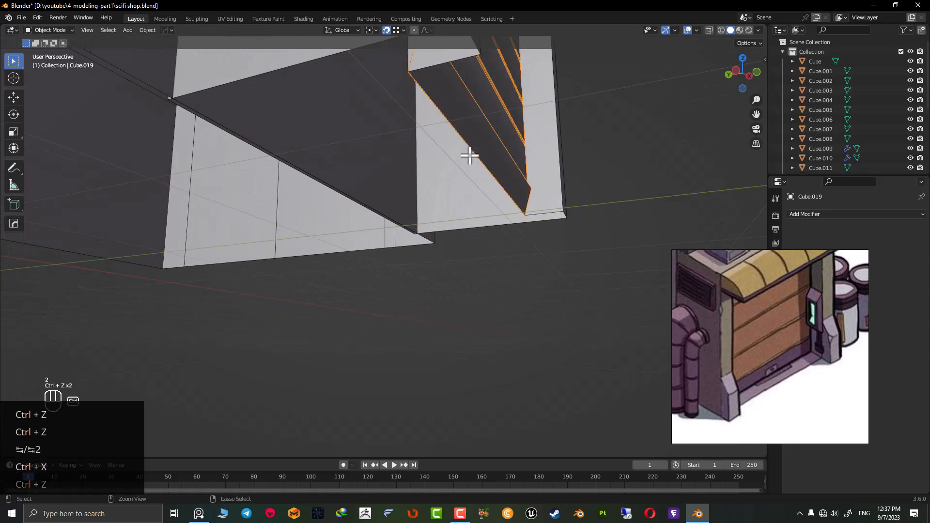
key(ctrl+z)
Isolate the garage door and delete the underside face of its bottom strip.
middle_drag(472, 156, 424, 332)
key(KP_Divide)
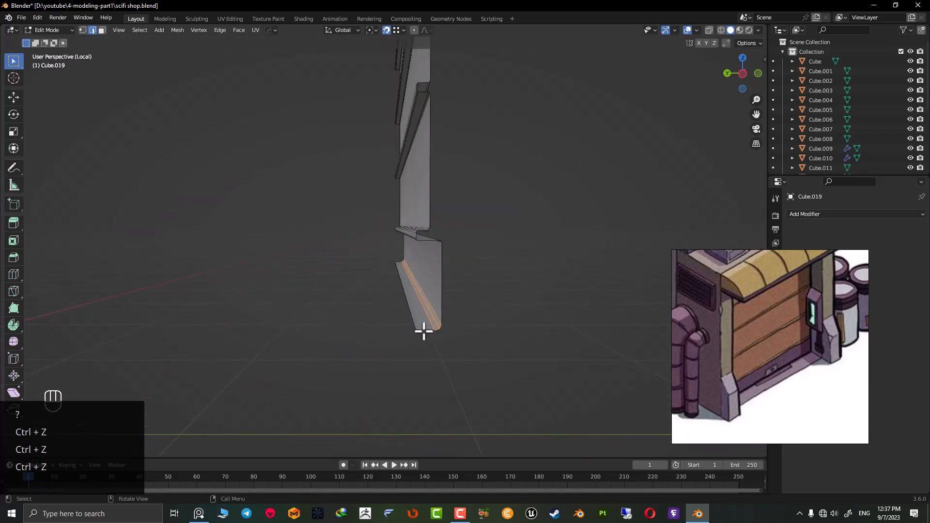
key(3)
click(421, 329)
key(Delete)
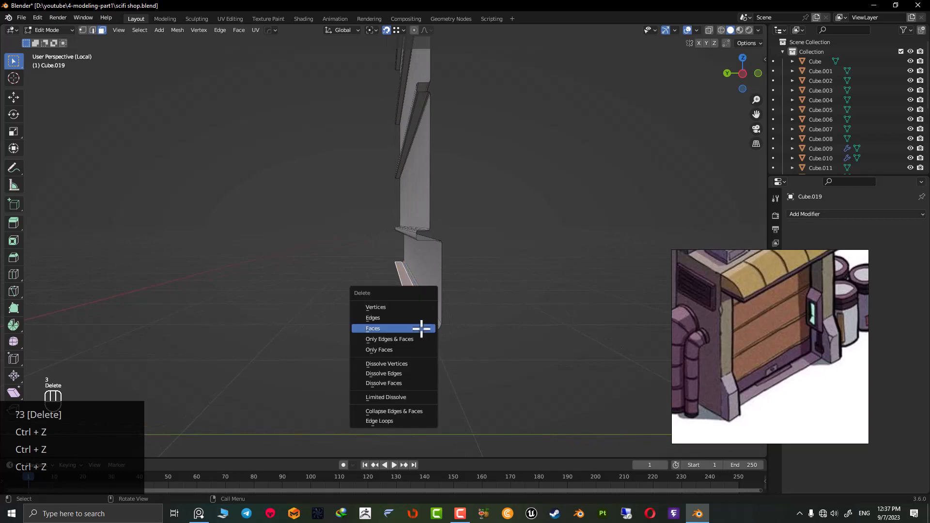
click(422, 326)
key(Tab)
middle_drag(426, 316, 376, 327)
scroll(365, 284, down, 3)
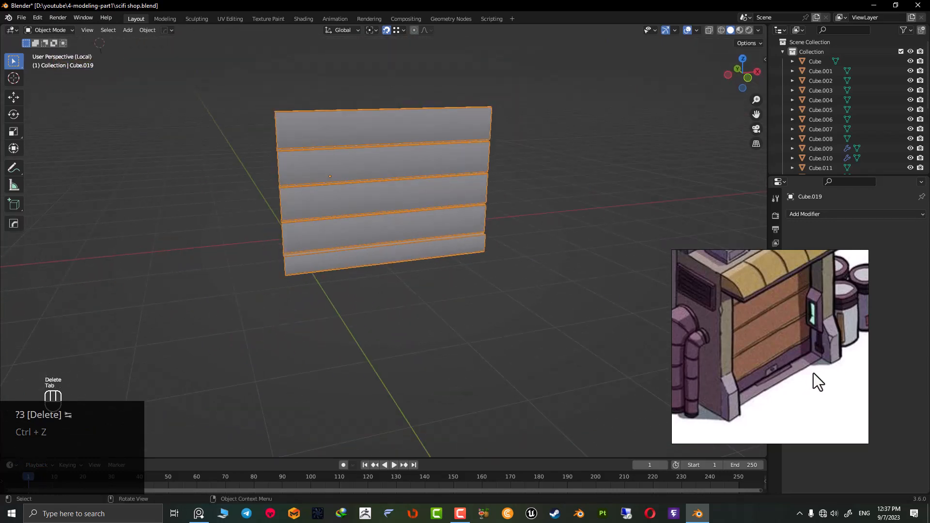
Inspect the door base in the reference image, show the whole building again and save the file.
scroll(813, 373, up, 3)
scroll(715, 353, down, 3)
scroll(356, 260, down, 5)
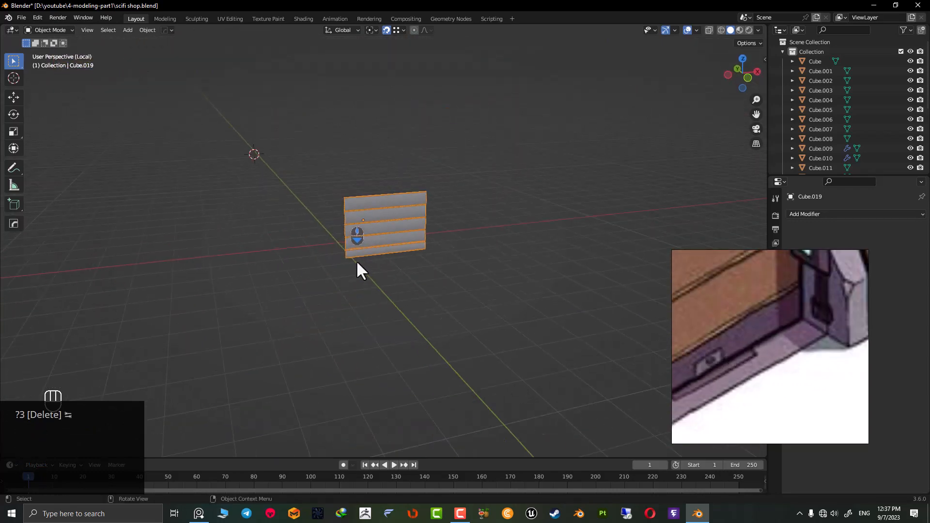
key(slash)
middle_drag(373, 261, 356, 295)
key(ctrl+s)
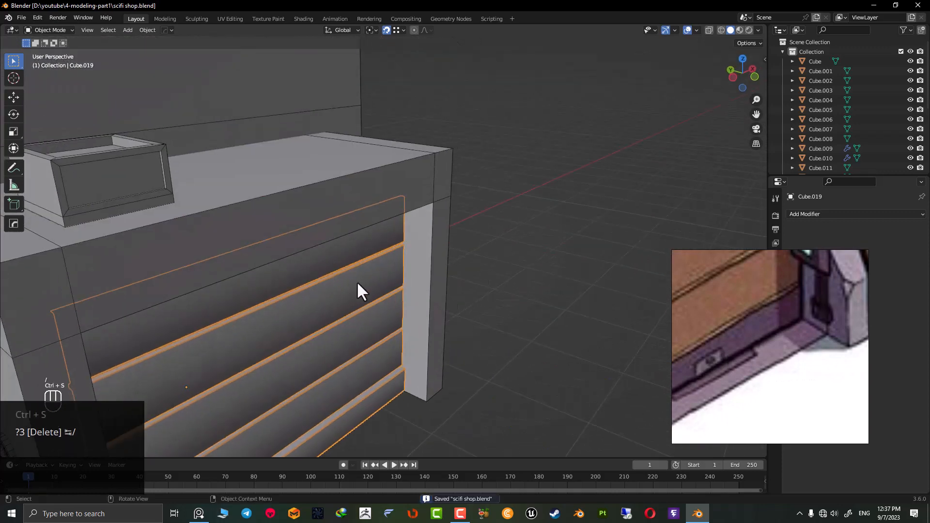
Add one horizontal loop cut around the lower part of the annex walls with a slide factor of about -0.334.
scroll(346, 279, down, 5)
shift+middle_drag(345, 278, 423, 215)
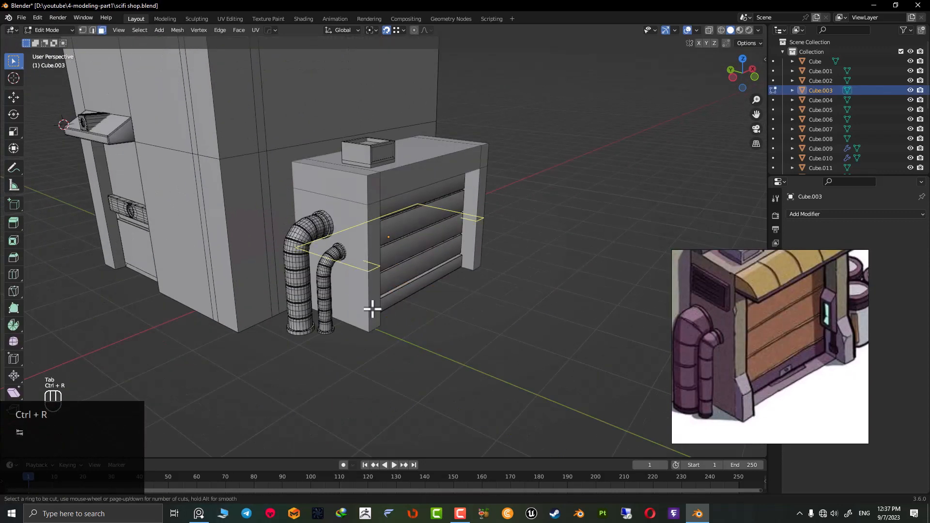
click(372, 309)
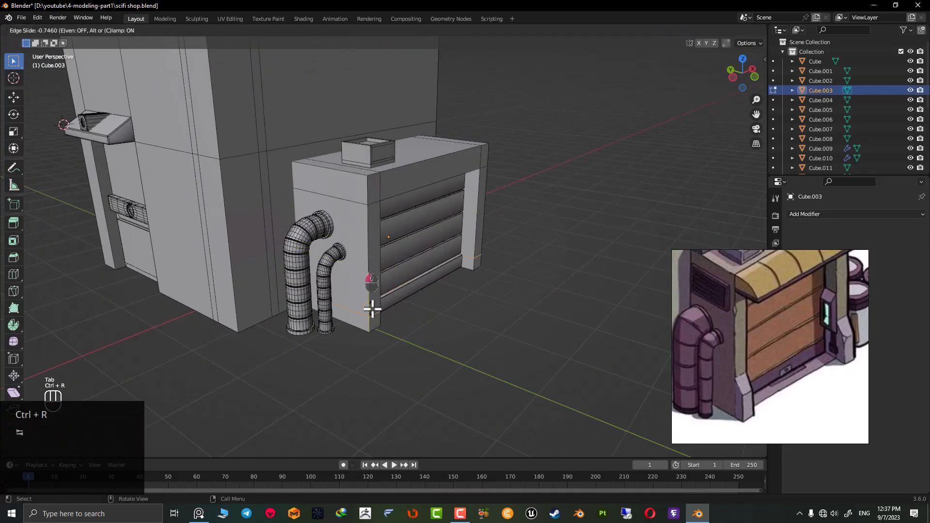
key(shift+Tab)
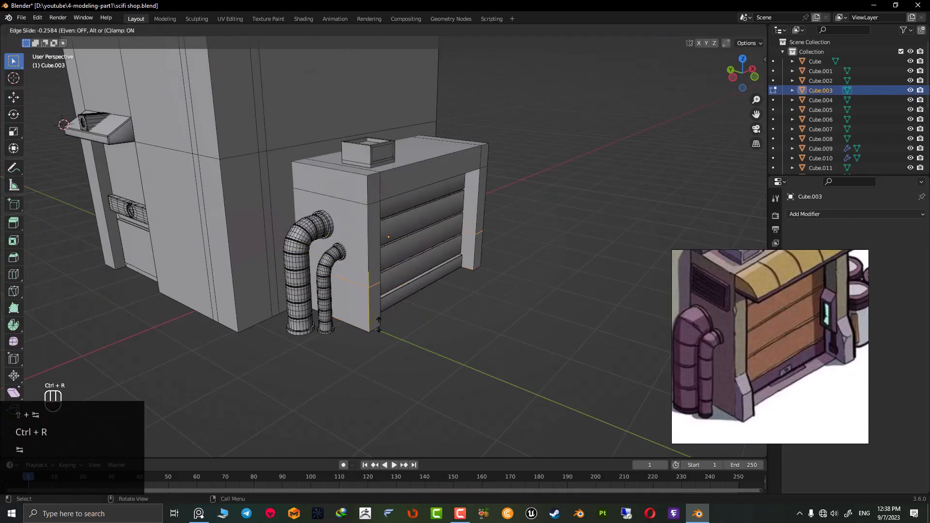
click(380, 328)
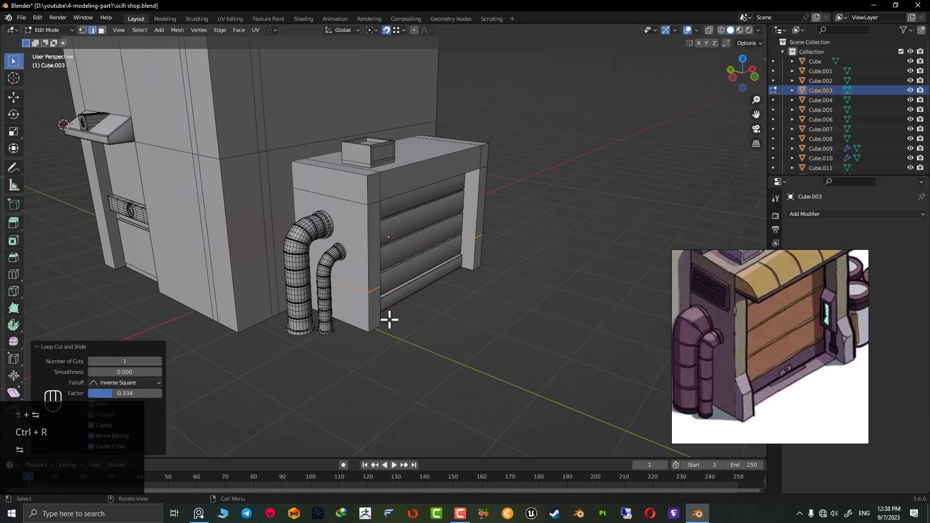
Extrude the lower front faces of both annex pillars outward along their normals by about 0.145 m.
scroll(389, 320, up, 5)
key(3)
click(339, 361)
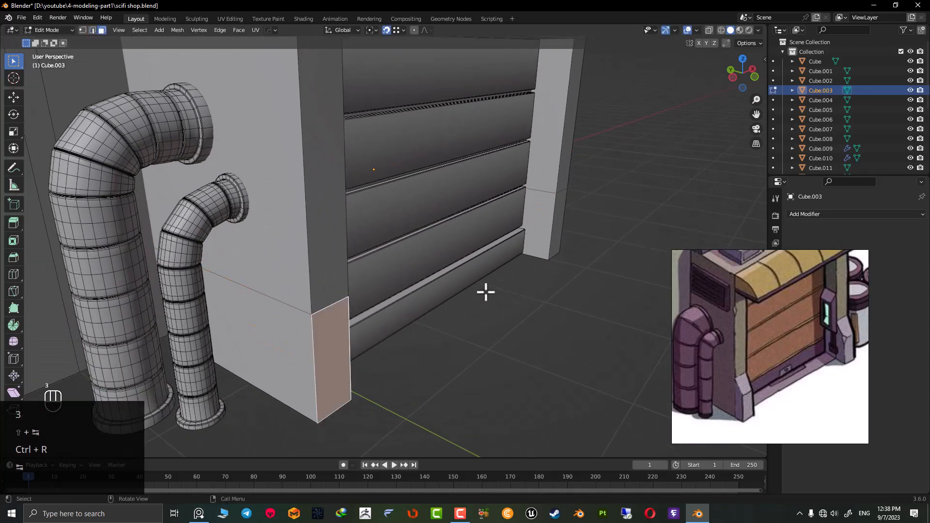
shift+click(561, 219)
shift+middle_drag(380, 334, 380, 318)
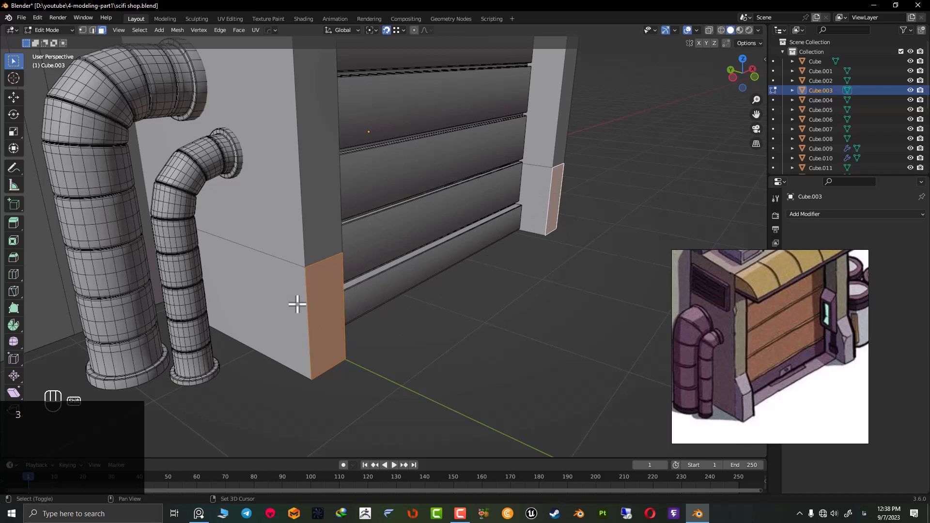
middle_drag(341, 303, 398, 282)
right_click(325, 306)
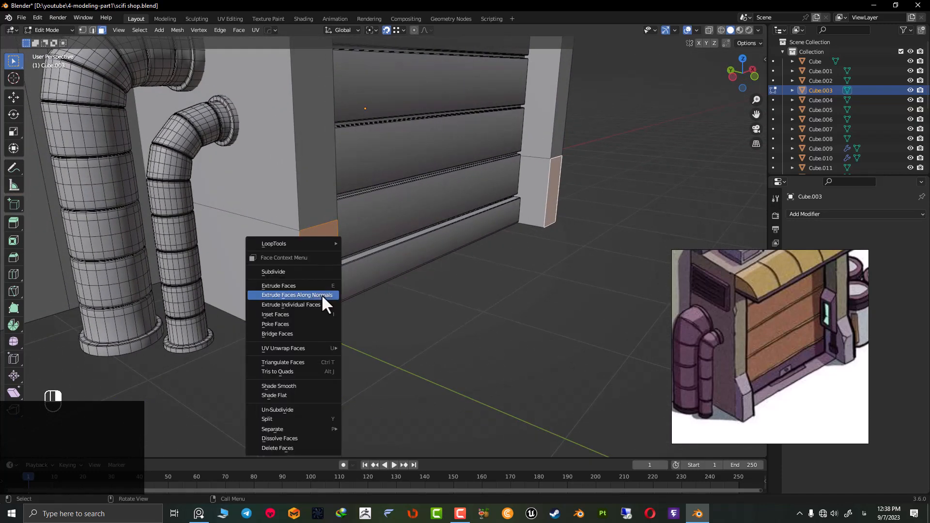
click(322, 295)
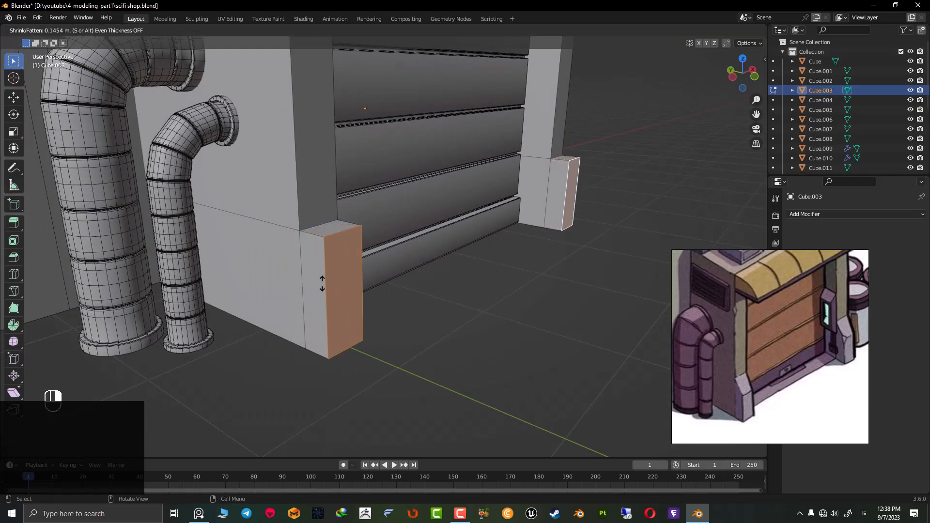
click(322, 283)
Lower the upper front edges of both pillar bases by about 0.16 m along Z to slope their tops.
key(2)
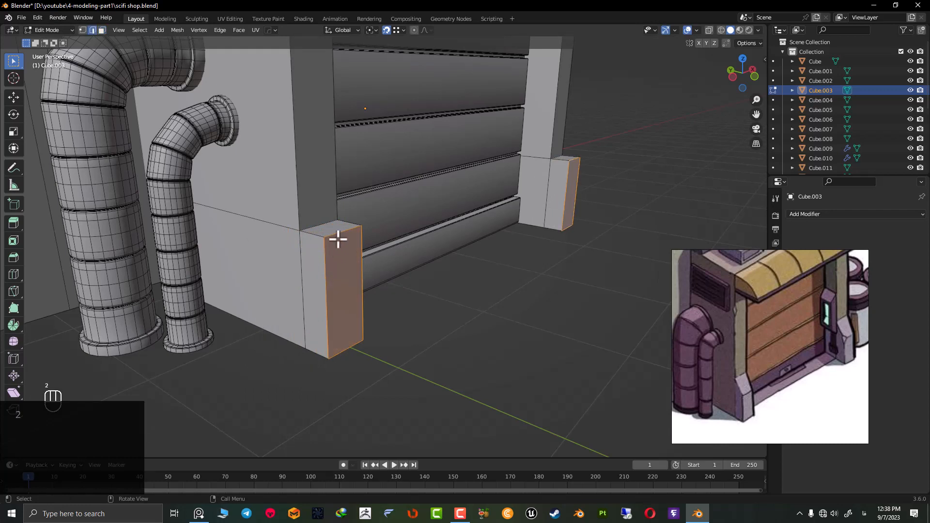
click(338, 239)
key(ctrl+z)
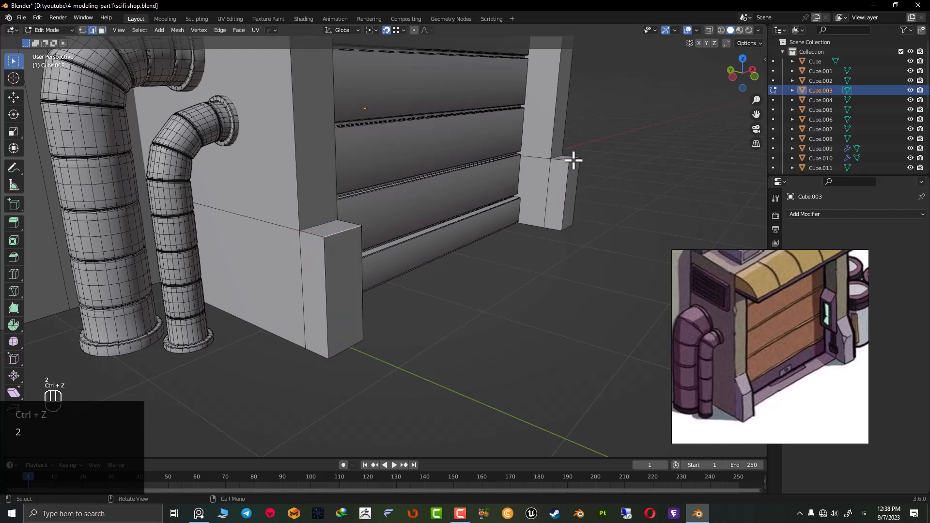
key(g)
key(z)
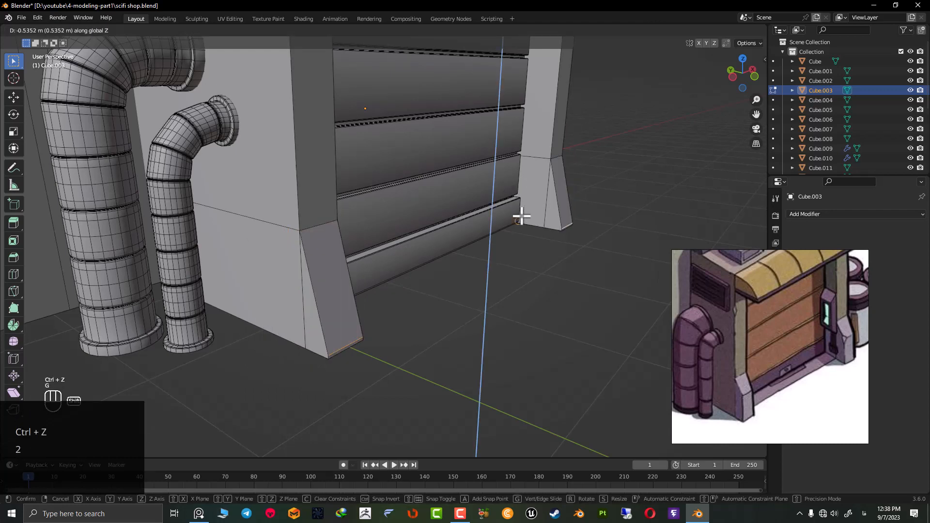
key(shift+Tab)
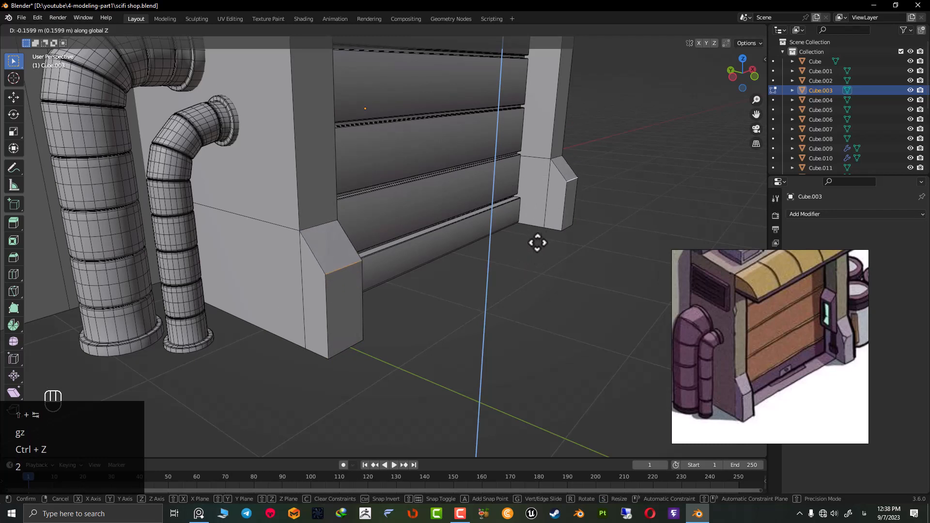
click(537, 243)
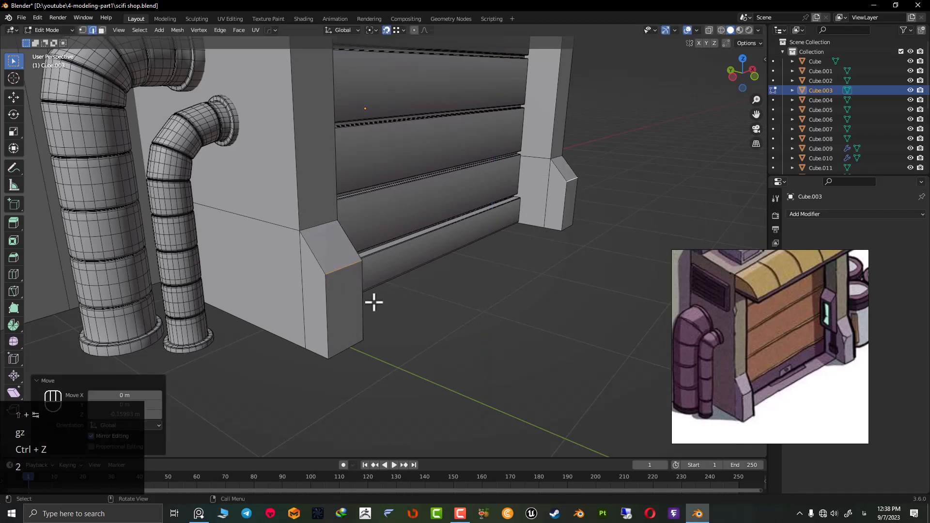
Isolate the annex and delete the faces on its underside.
key(slash)
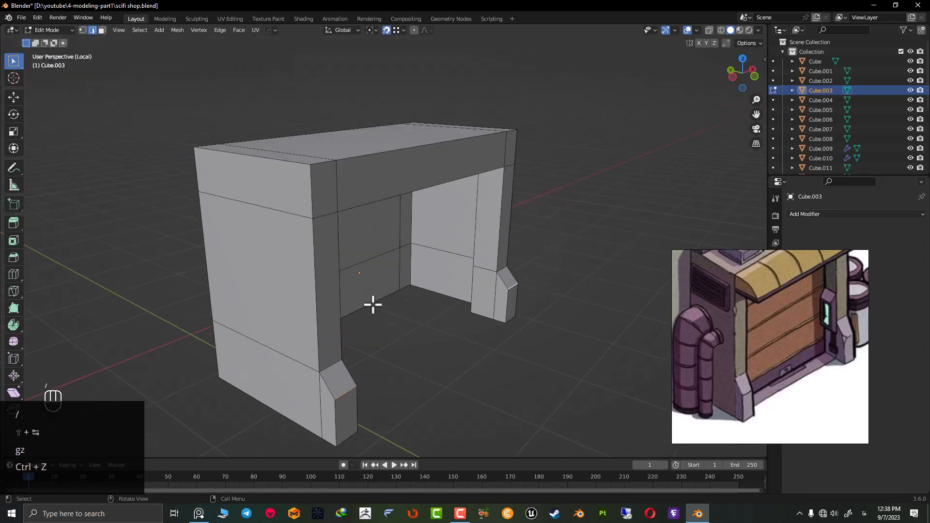
key(KP_1)
key(z)
key(3)
drag(580, 345, 178, 387)
mouse_move(278, 389)
middle_down()
mouse_move(369, 343)
mouse_move(399, 289)
mouse_move(362, 297)
mouse_move(385, 328)
mouse_move(398, 297)
mouse_move(411, 318)
mouse_move(465, 336)
mouse_move(582, 336)
middle_up()
key(z)
key(Delete)
click(398, 289)
scroll(376, 328, up, 4)
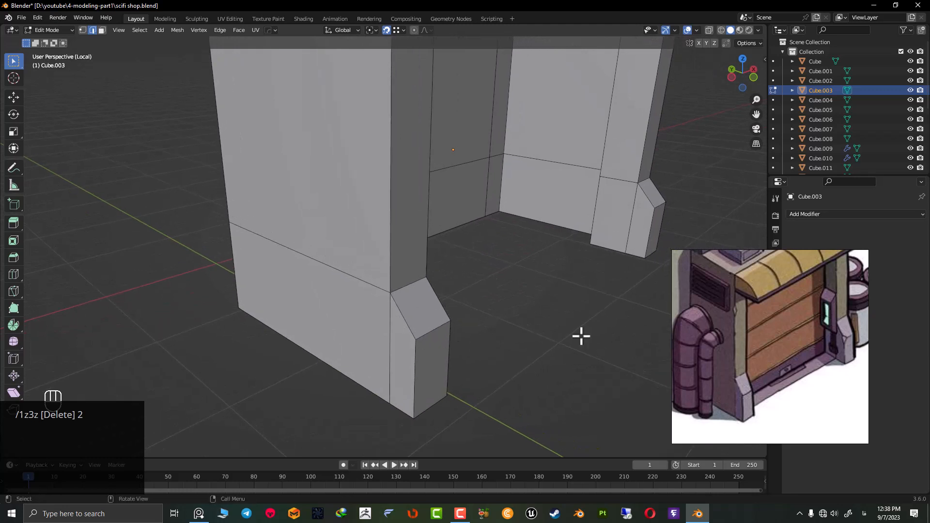
Bevel the annex's outer corner and roof edges, door opening edges and sloped pillar-base edges with two segments and a width of about 0.015 m.
scroll(734, 318, down, 2)
scroll(446, 278, down, 5)
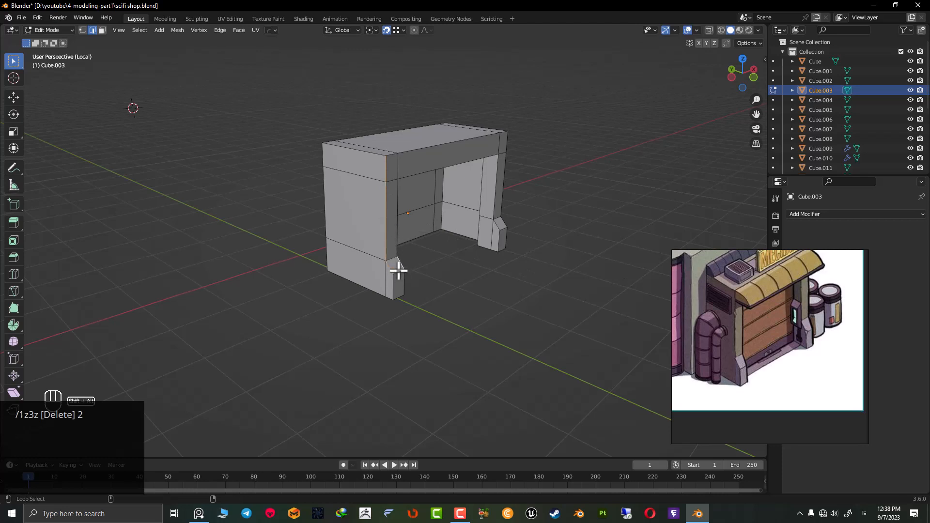
mouse_move(410, 279)
middle_down()
mouse_move(461, 268)
mouse_move(405, 292)
mouse_move(399, 266)
middle_up()
scroll(396, 295, up, 5)
shift+middle_drag(339, 346, 422, 292)
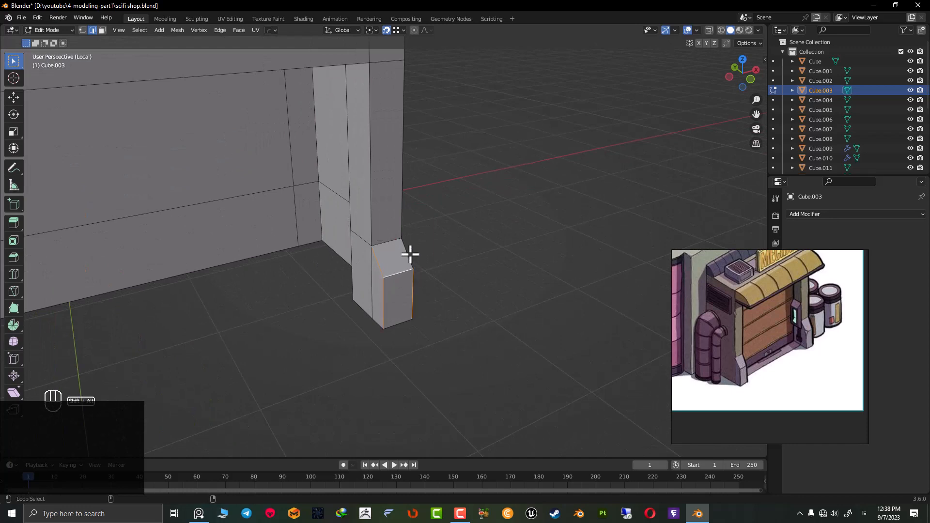
alt+shift+click(374, 186)
alt+shift+click(406, 198)
shift+middle_drag(407, 172, 425, 279)
alt+shift+click(433, 223)
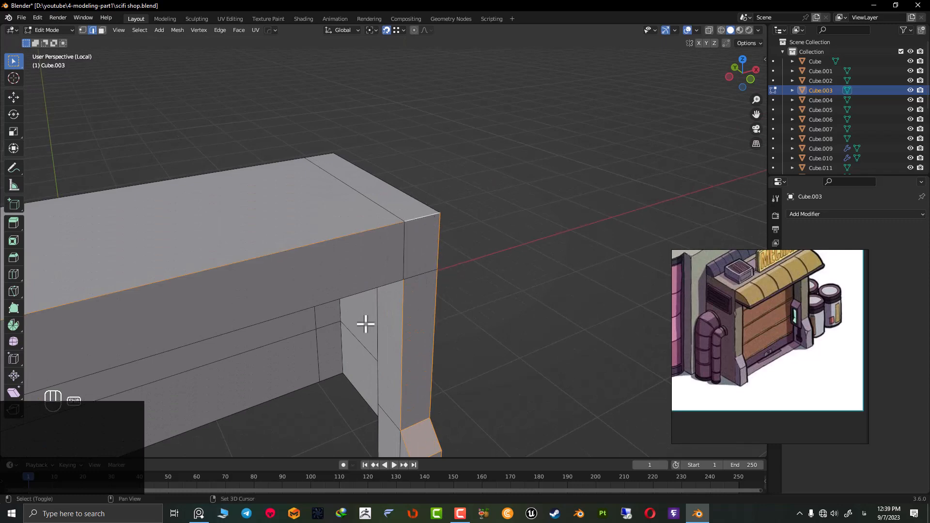
middle_drag(366, 321, 365, 220)
alt+shift+click(235, 256)
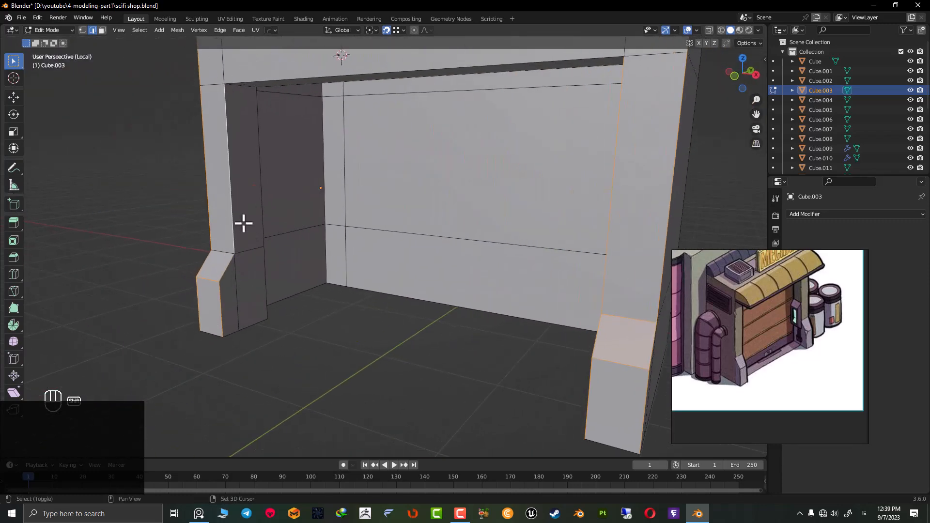
middle_drag(243, 220, 312, 231)
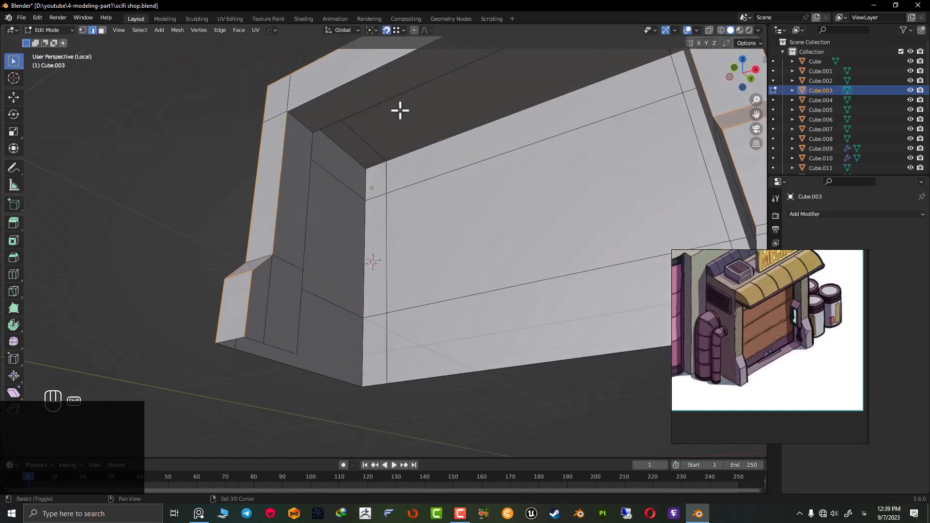
middle_drag(400, 111, 546, 172)
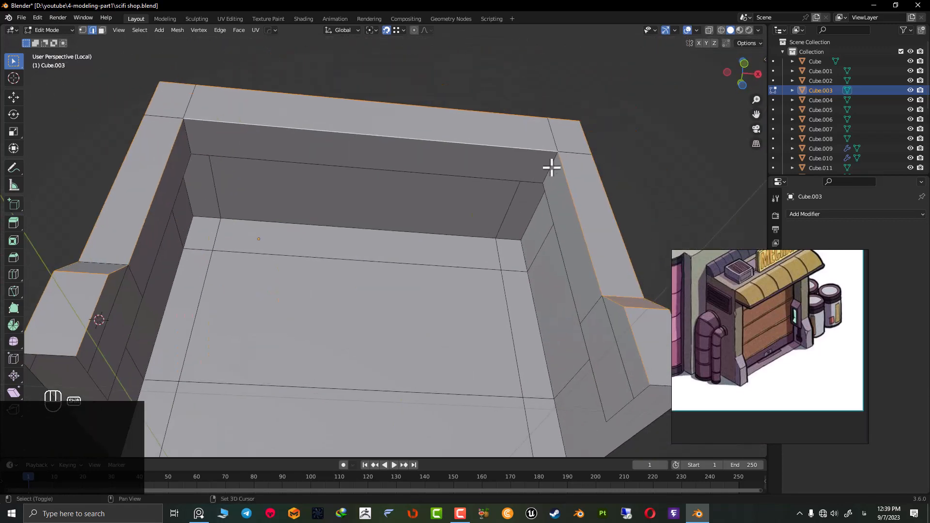
alt+shift+click(552, 167)
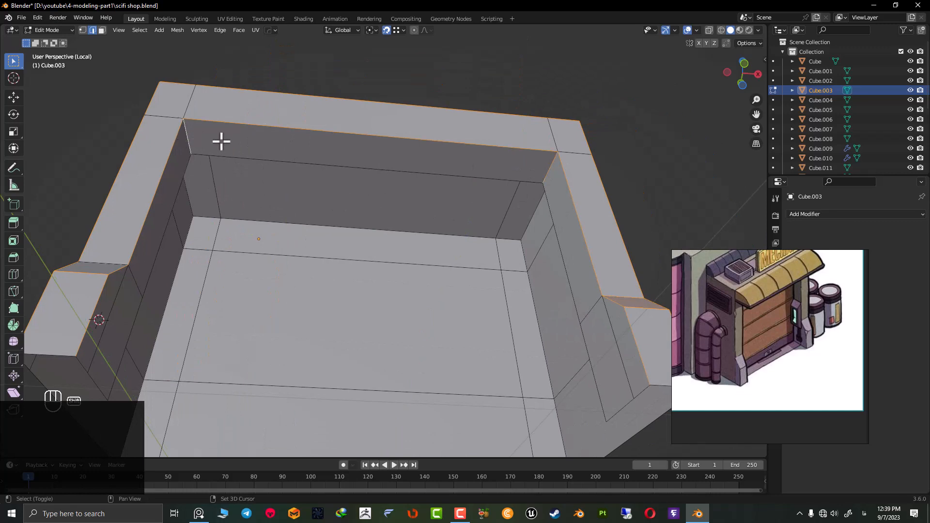
middle_drag(221, 141, 486, 237)
alt+shift+click(469, 164)
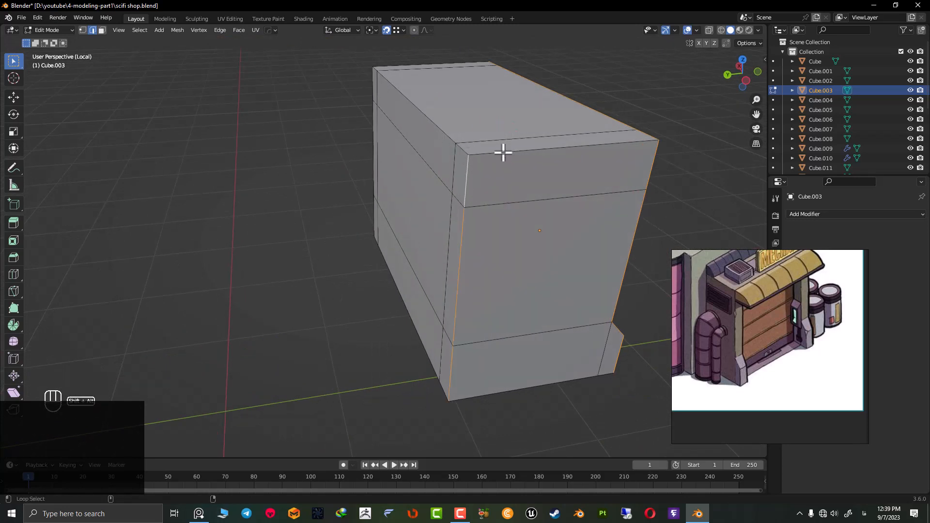
alt+shift+click(397, 89)
alt+shift+click(622, 145)
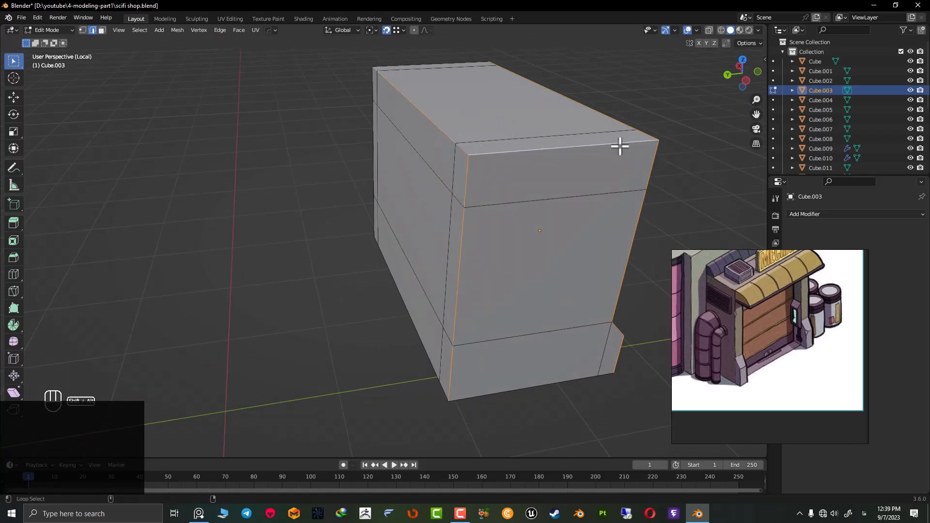
middle_drag(619, 146, 277, 187)
alt+shift+click(231, 180)
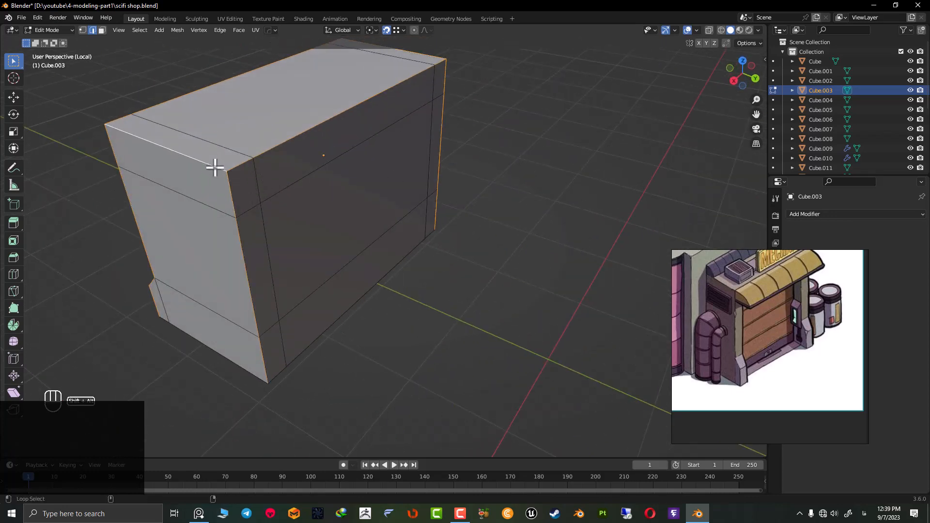
middle_drag(213, 166, 386, 243)
scroll(372, 318, up, 3)
scroll(372, 318, up, 5)
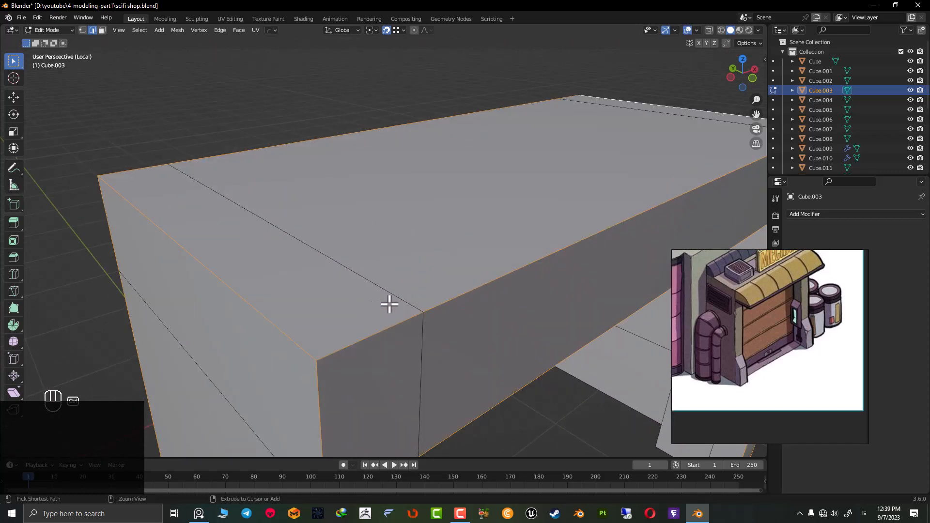
key(ctrl+b)
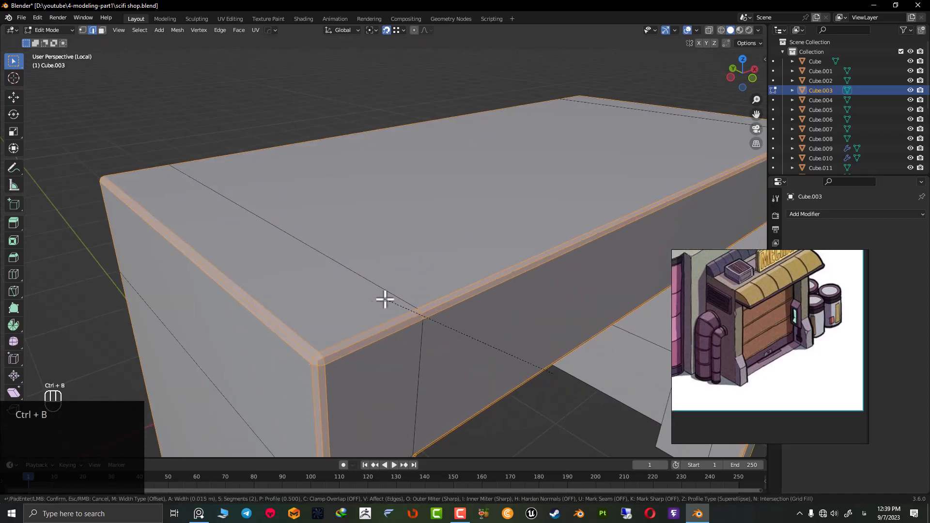
click(385, 299)
Apply Shade Smooth to the bevelled annex, bring the full scene back into view and save the file.
key(Tab)
right_click(347, 286)
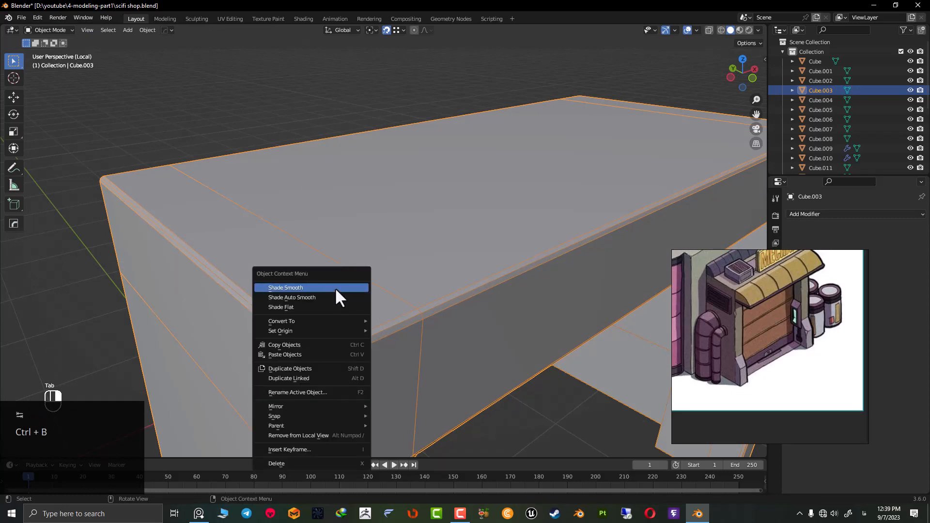
click(335, 287)
scroll(351, 283, down, 5)
middle_drag(352, 283, 386, 339)
key(slash)
key(ctrl+s)
scroll(374, 313, down, 5)
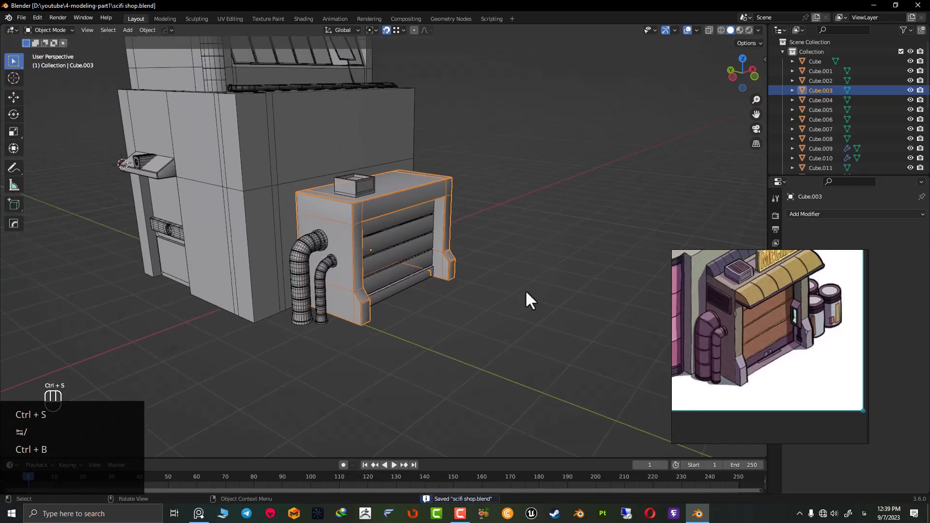
middle_drag(367, 263, 441, 310)
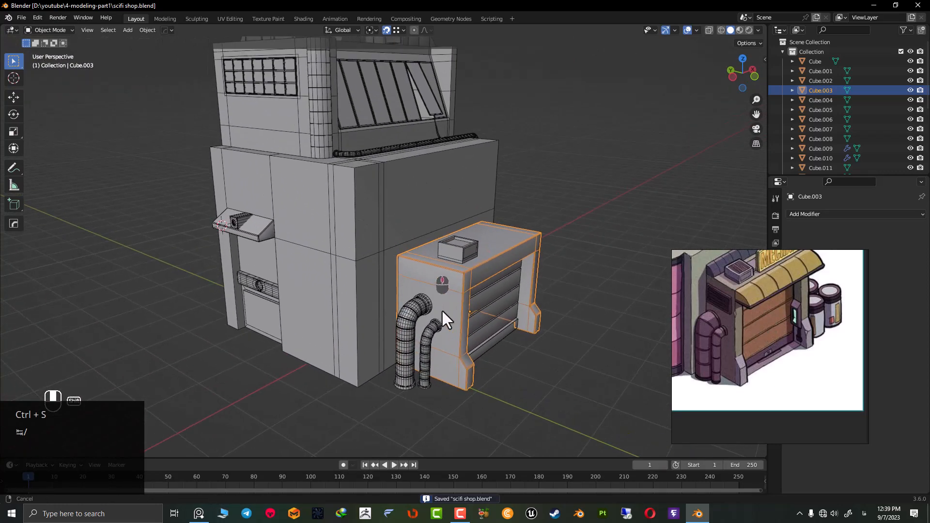
Isolate the main building block beside the annex and save the file.
click(354, 248)
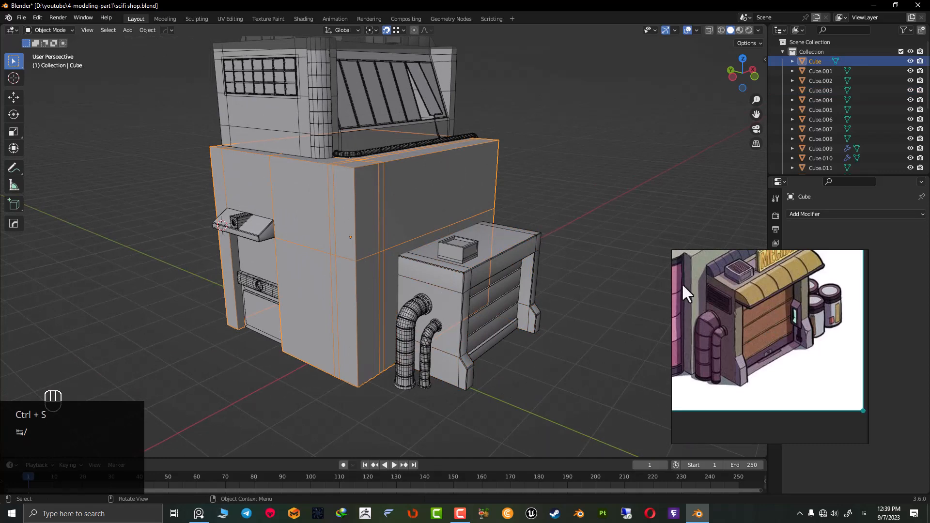
middle_drag(683, 284, 745, 318)
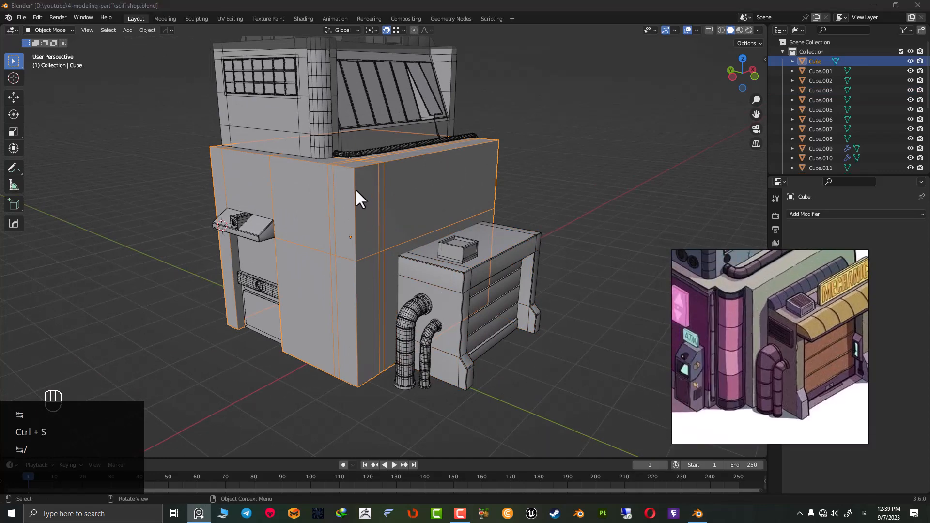
key(KP_Divide)
middle_drag(357, 190, 407, 221)
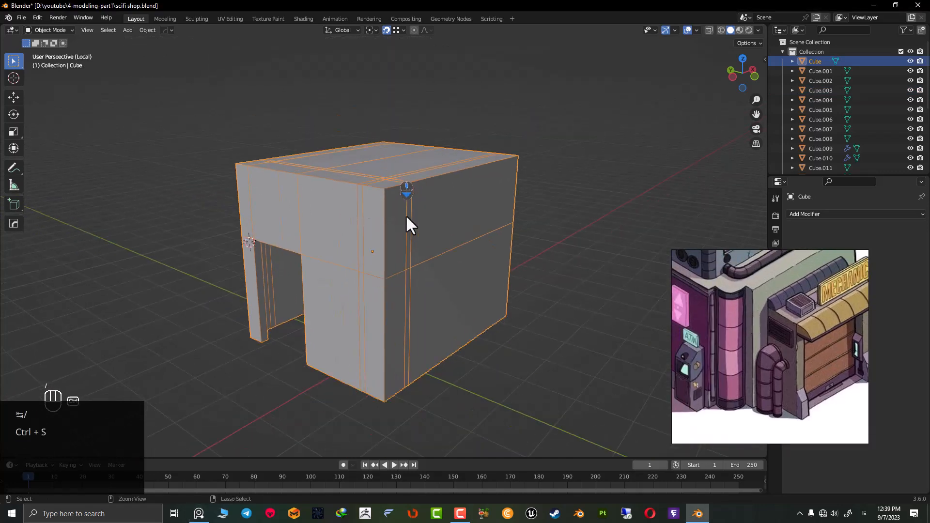
key(ctrl+s)
scroll(734, 321, up, 3)
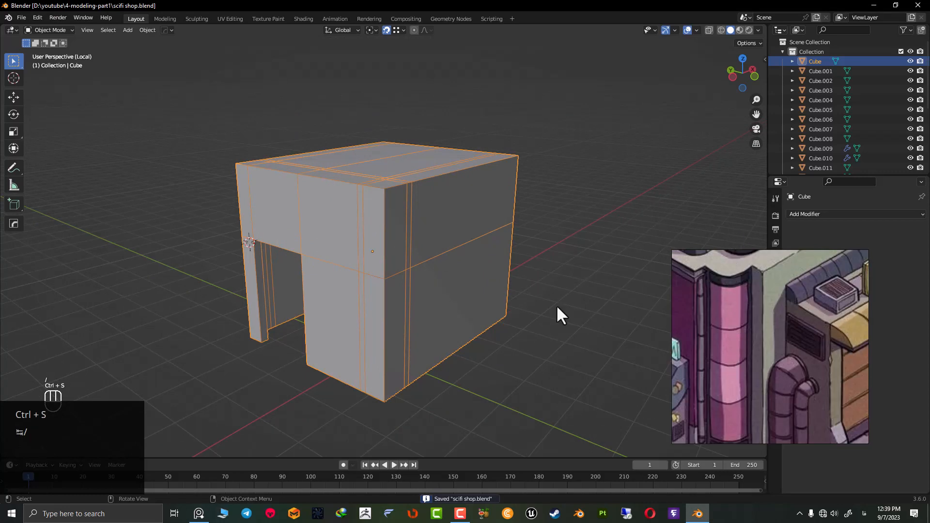
middle_drag(408, 285, 401, 222)
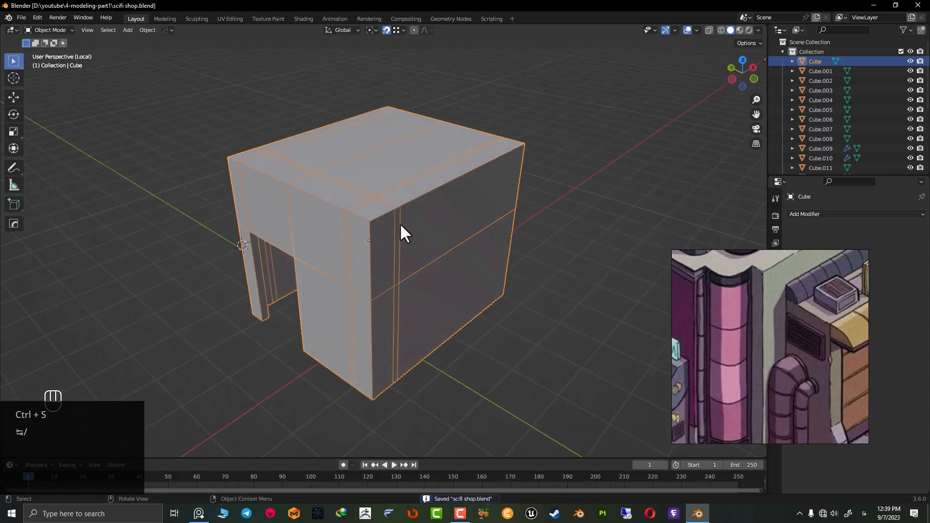
Move the pair of edge loops beside the building's front corner inward by about 0.081 m along Y.
key(Tab)
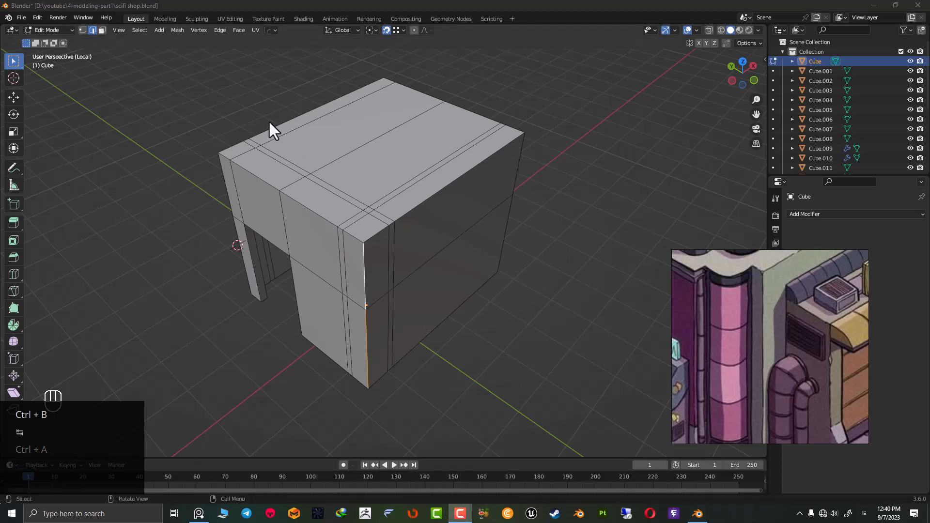
scroll(368, 252, up, 4)
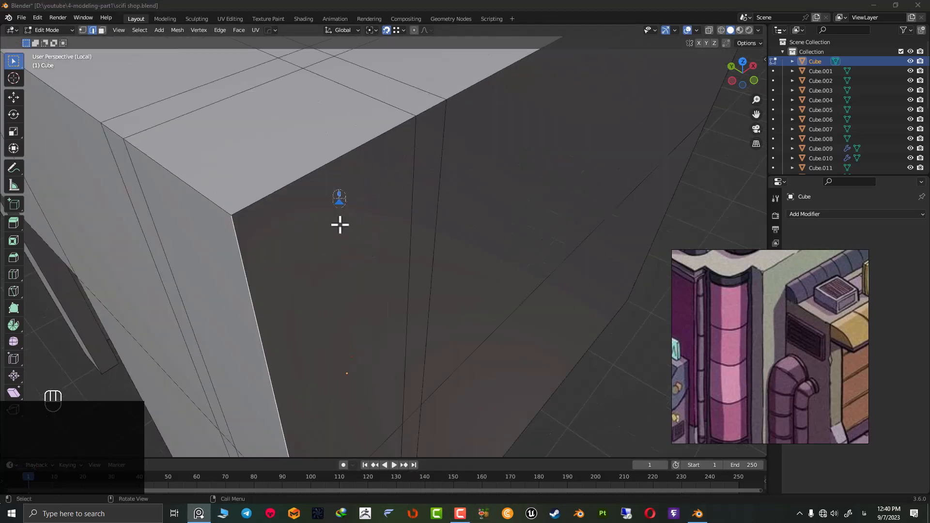
scroll(340, 225, down, 3)
key(KP_7)
shift+middle_drag(264, 318, 426, 178)
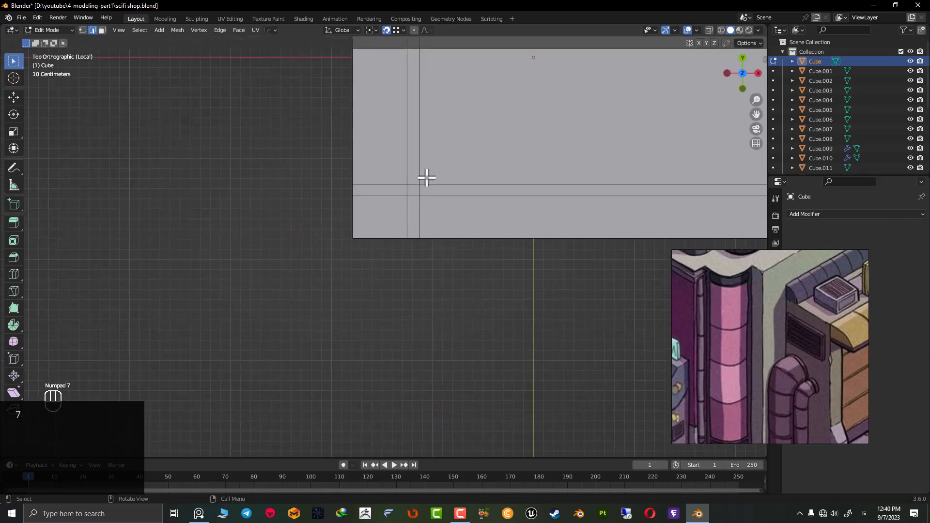
key(z)
key(z)
mouse_move(83, 185)
middle_down()
mouse_move(283, 160)
mouse_move(548, 160)
mouse_move(328, 224)
mouse_move(291, 266)
mouse_move(137, 200)
mouse_move(351, 269)
middle_up()
alt+shift+click(353, 255)
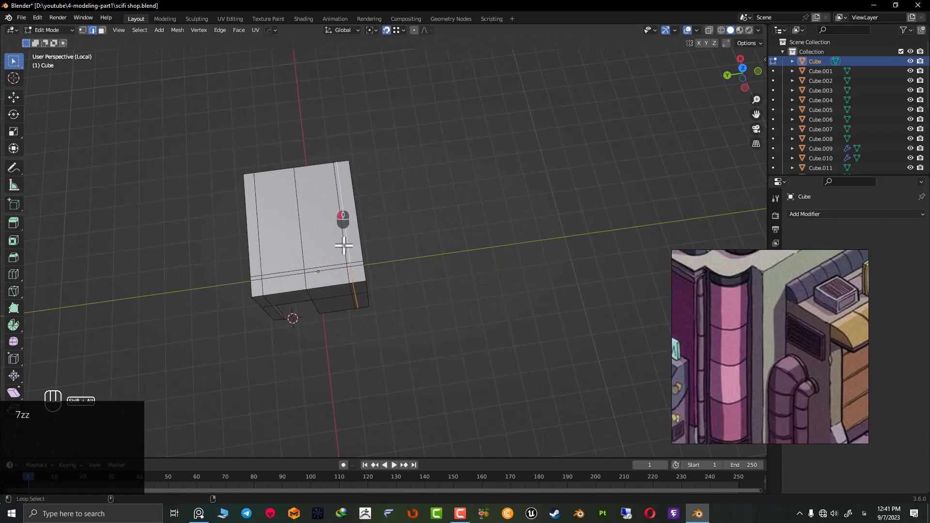
key(KP_7)
scroll(263, 124, up, 5)
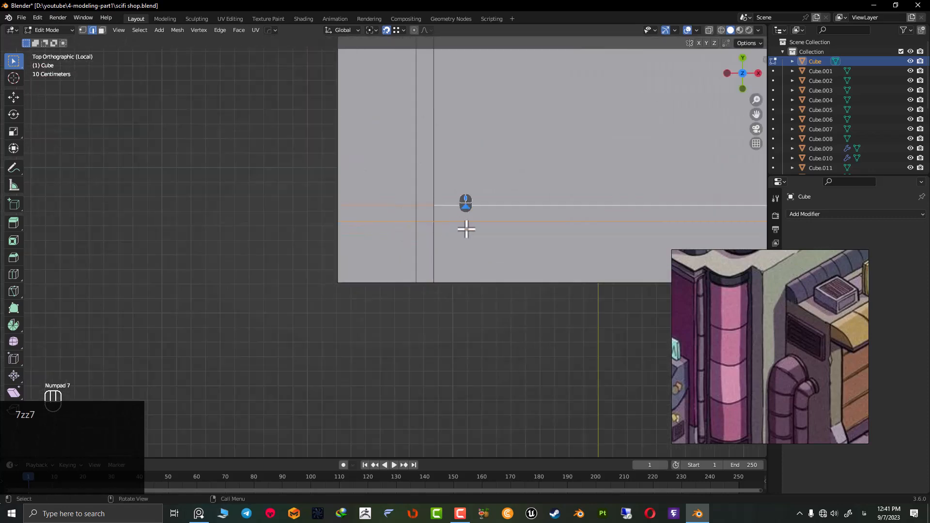
scroll(454, 197, up, 3)
key(g)
key(y)
click(420, 239)
scroll(385, 248, down, 7)
key(z)
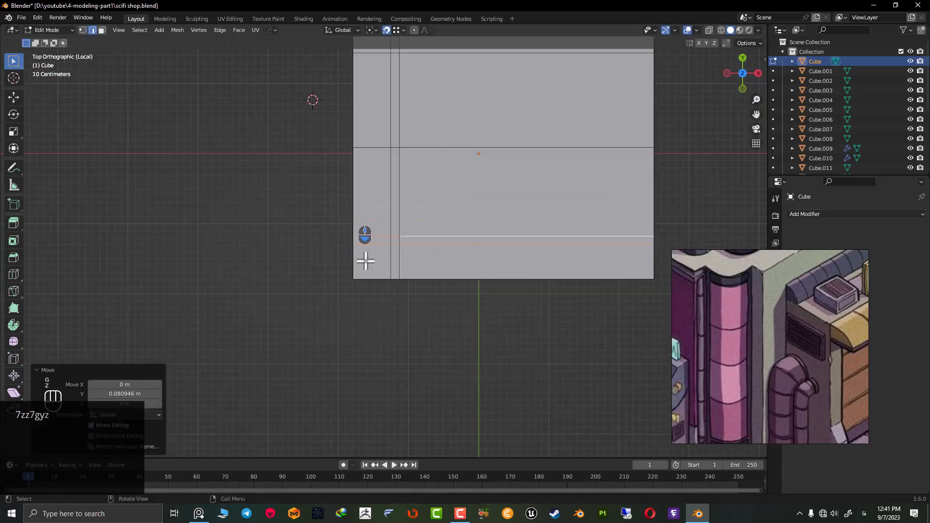
middle_drag(366, 262, 403, 193)
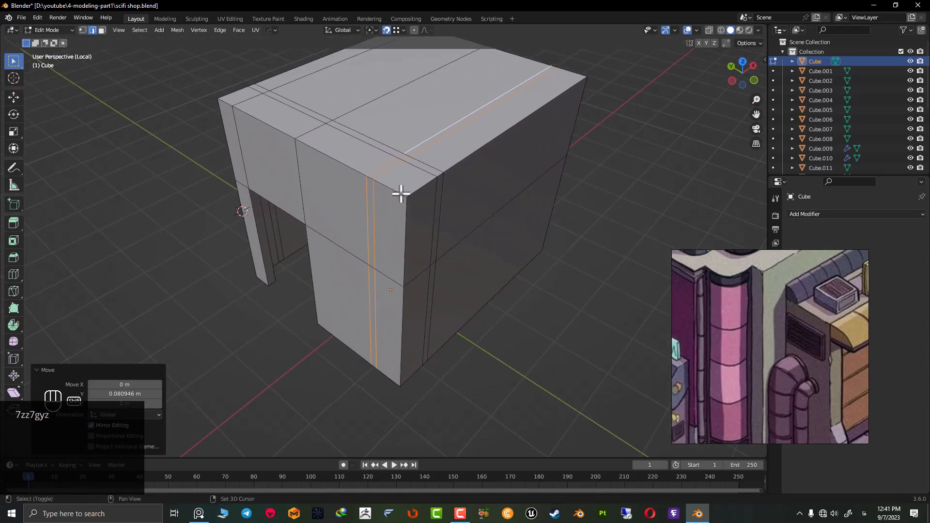
Add a loop cut along each side of the building's front corner, sliding both close to the edge with a factor of about 0.78.
scroll(402, 193, up, 5)
key(ctrl+r)
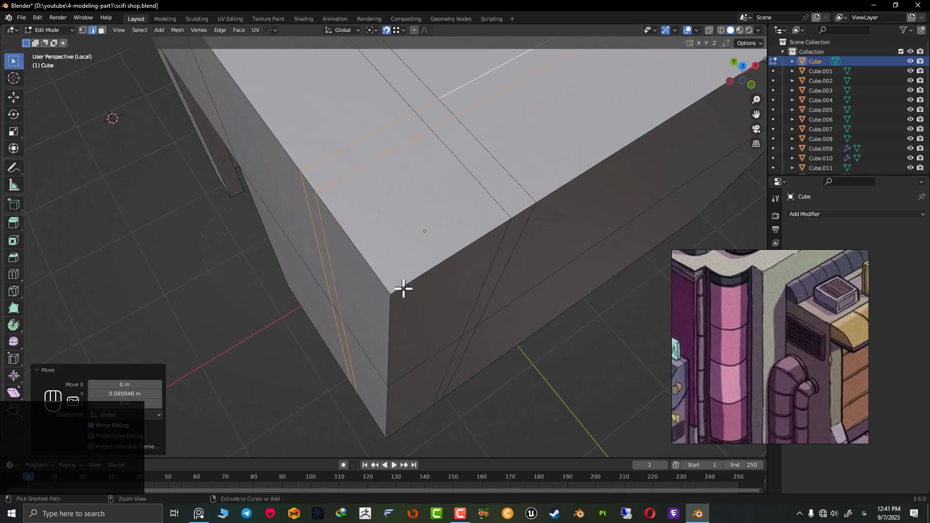
click(400, 288)
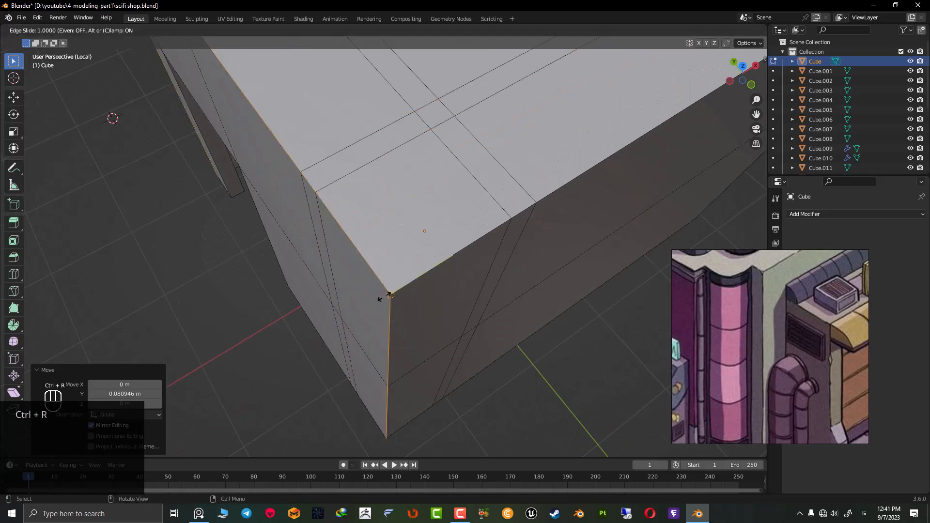
click(355, 310)
key(ctrl+r)
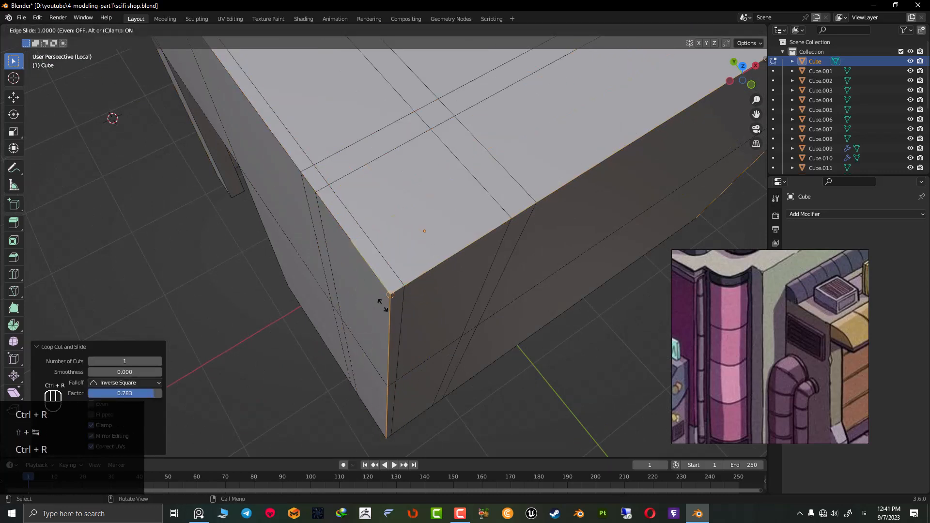
click(380, 303)
click(395, 334)
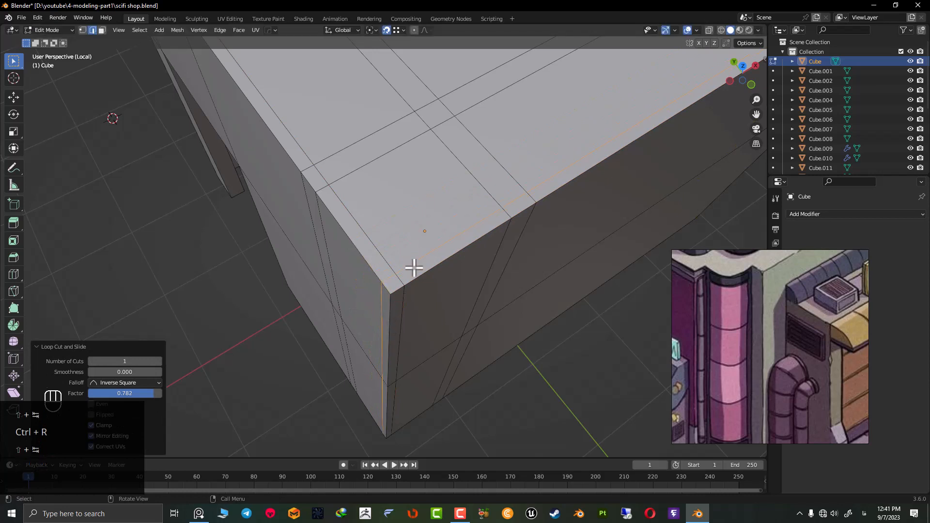
Delete the narrow roof strips and the wall faces between the edge loops around the building's front corner.
key(3)
click(382, 262)
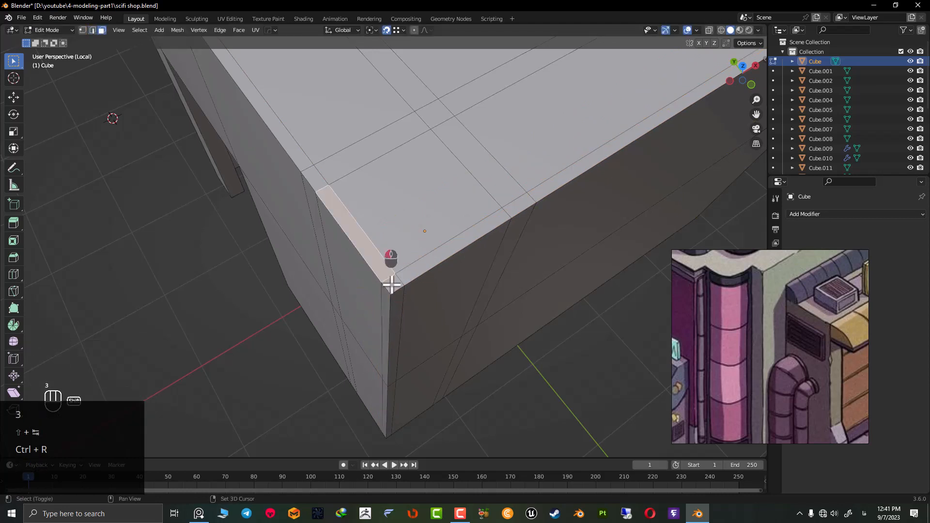
shift+click(419, 279)
middle_drag(425, 297, 388, 252)
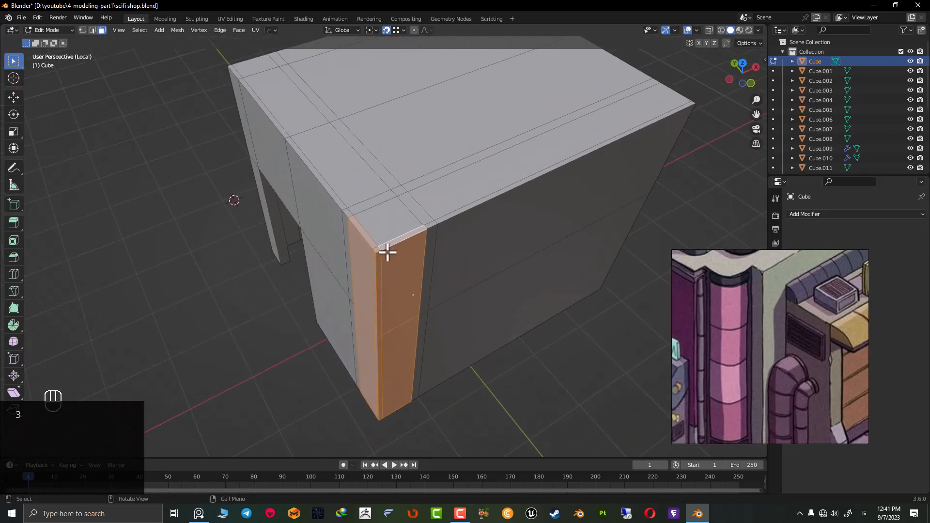
key(Delete)
click(387, 252)
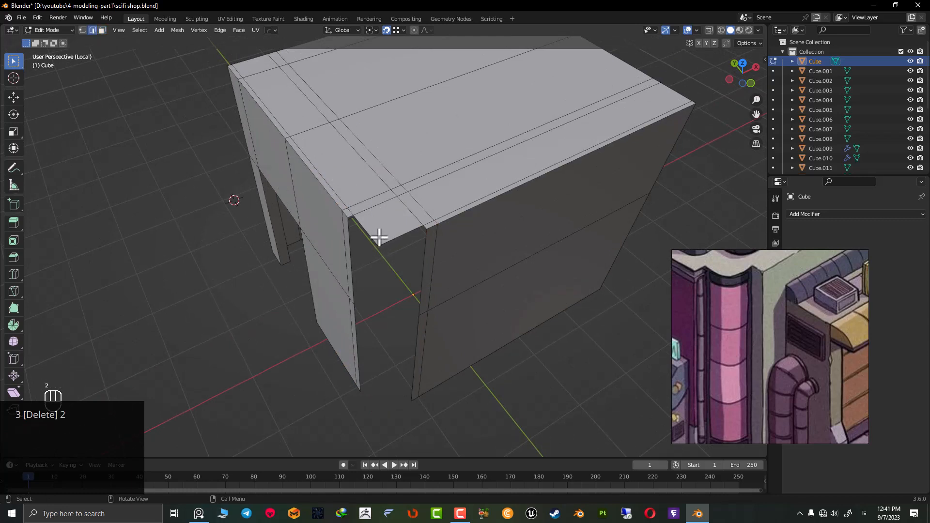
Extrude the two open roof edges at the cut-out corner down along Z by about 3.6 m to form recessed walls.
shift+click(402, 235)
middle_drag(420, 232, 441, 229)
scroll(363, 226, up, 4)
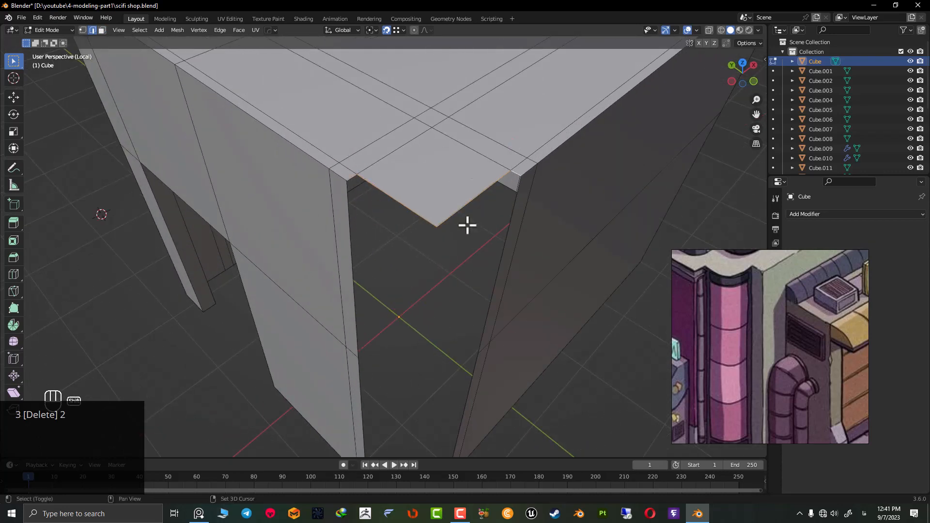
scroll(438, 166, down, 7)
key(e)
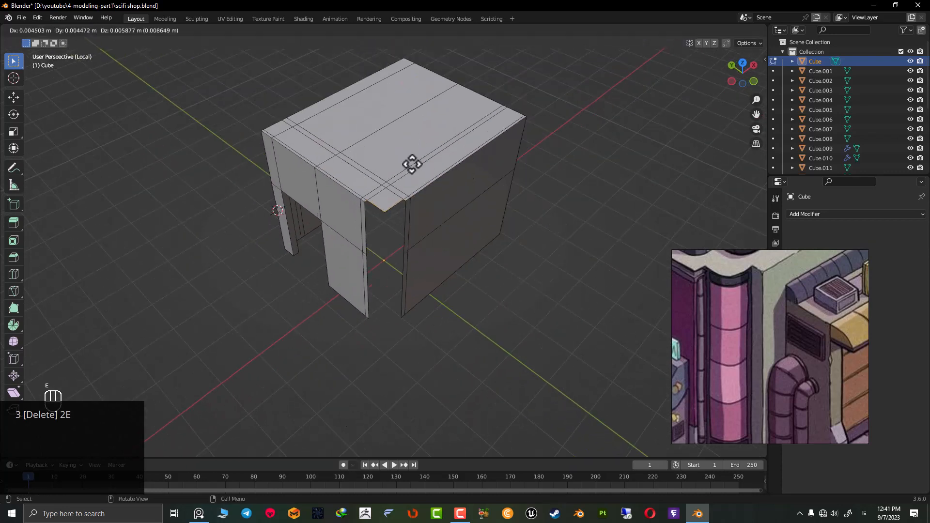
key(z)
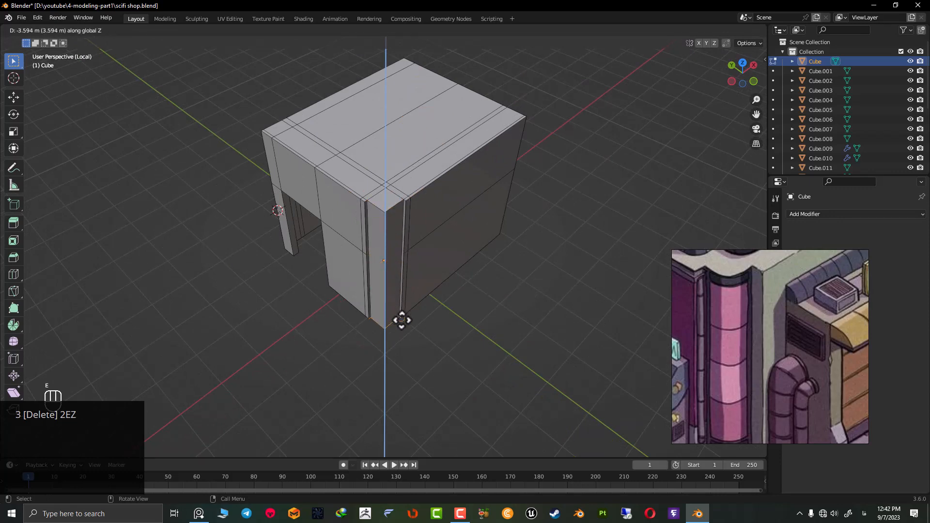
click(401, 320)
middle_drag(398, 324, 399, 262)
scroll(435, 411, up, 4)
shift+middle_drag(434, 411, 431, 232)
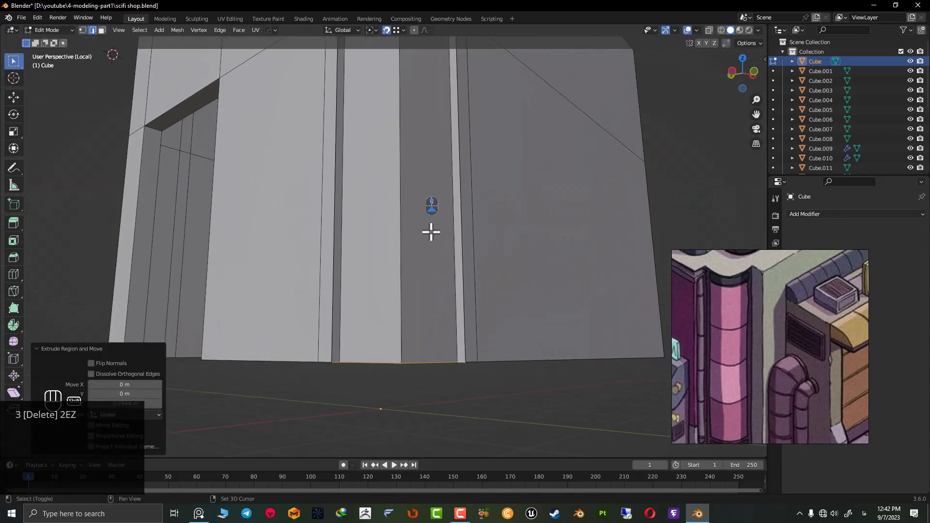
scroll(422, 234, down, 5)
middle_drag(401, 63, 384, 152)
scroll(387, 252, up, 4)
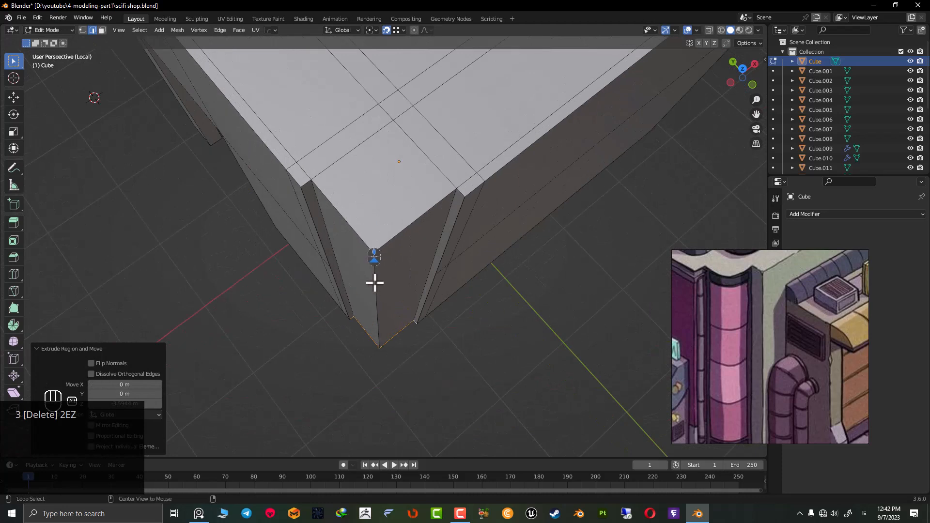
click(387, 300)
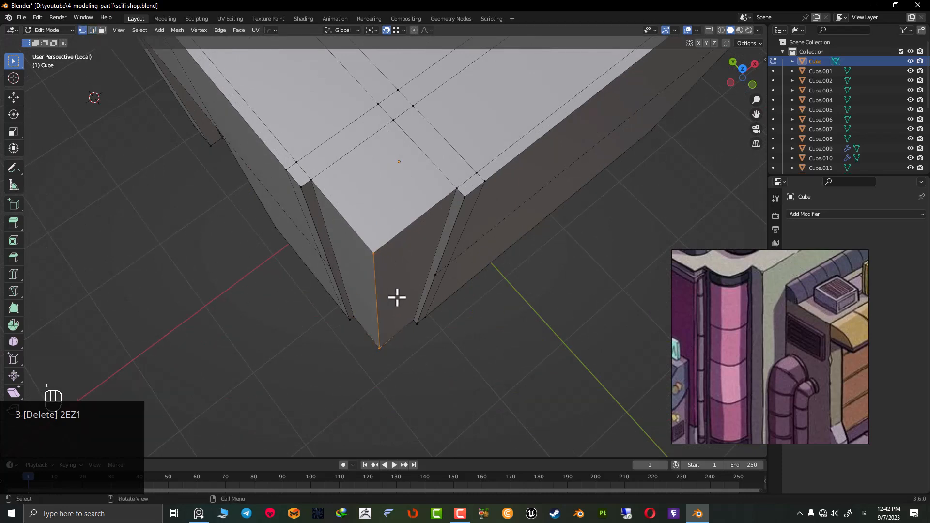
middle_drag(368, 315, 407, 326)
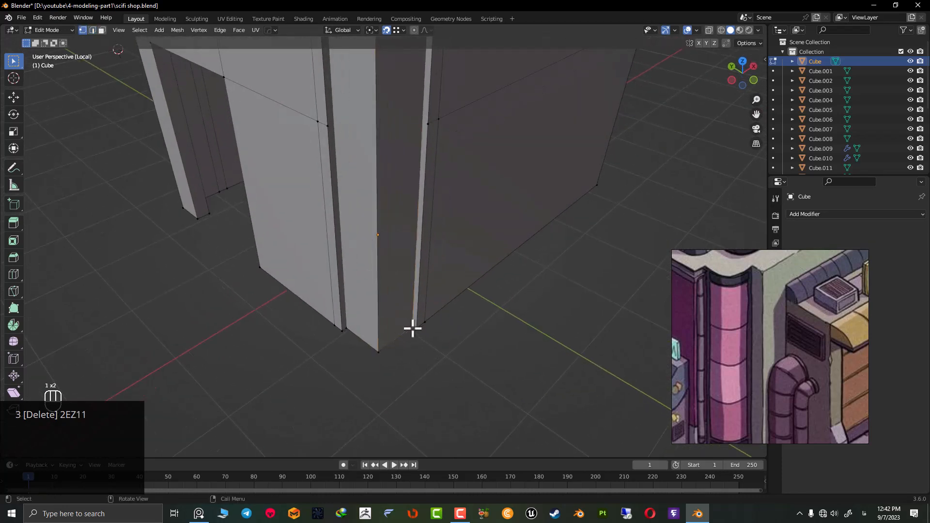
key(KP_Decimal)
scroll(412, 329, down, 6)
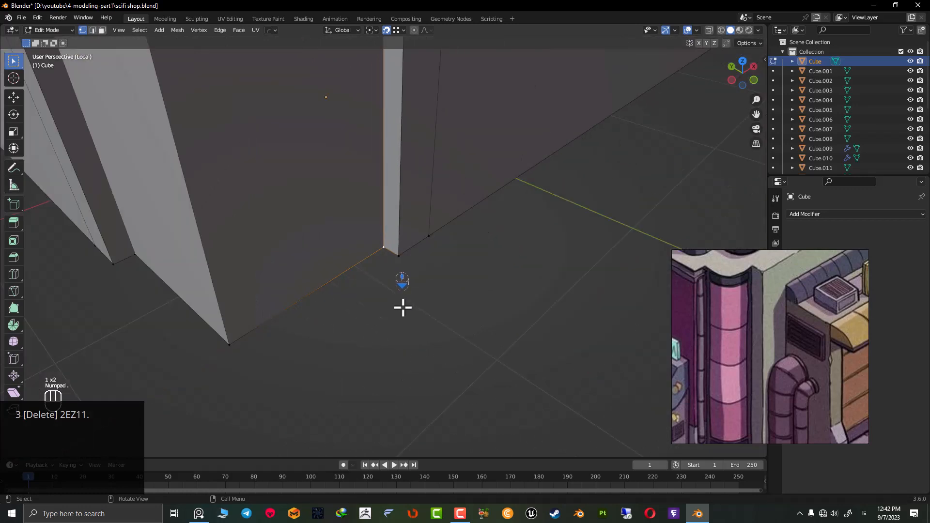
key(g)
right_click(353, 298)
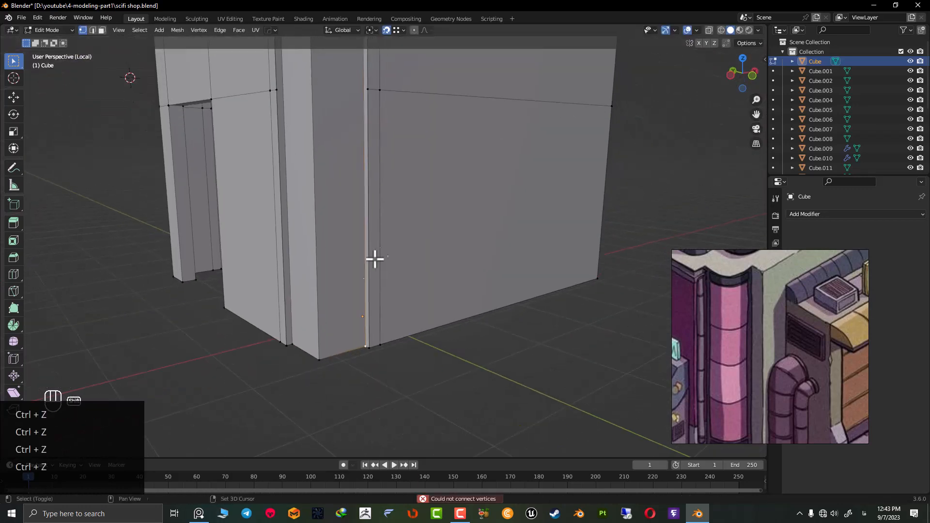
Snap the lower side vertex of the recessed corner wall onto the adjacent wall's bottom vertex and merge all vertices by distance.
key(g)
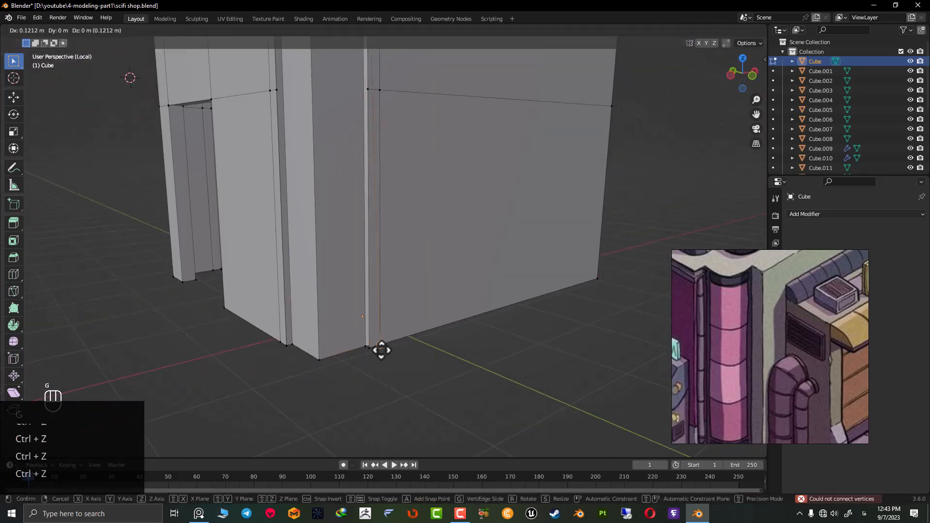
click(380, 338)
scroll(383, 359, up, 5)
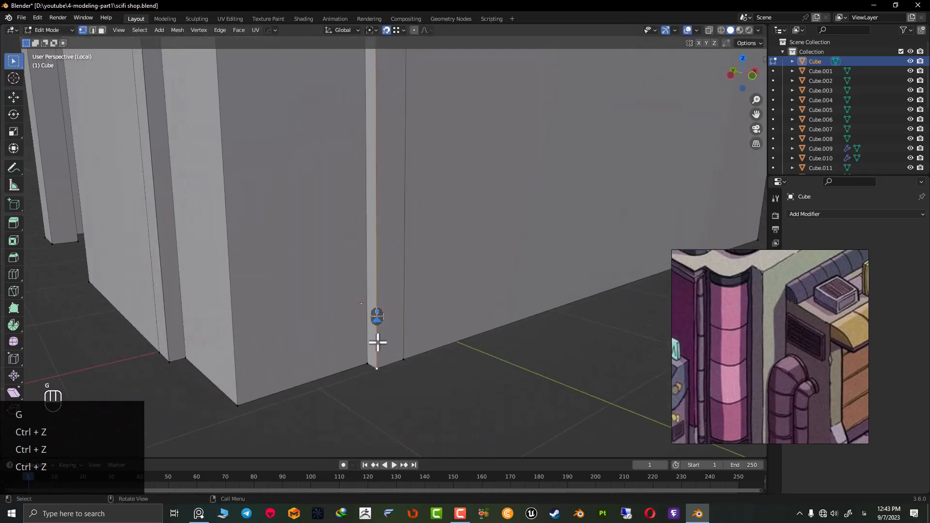
key(g)
key(g)
right_click(387, 330)
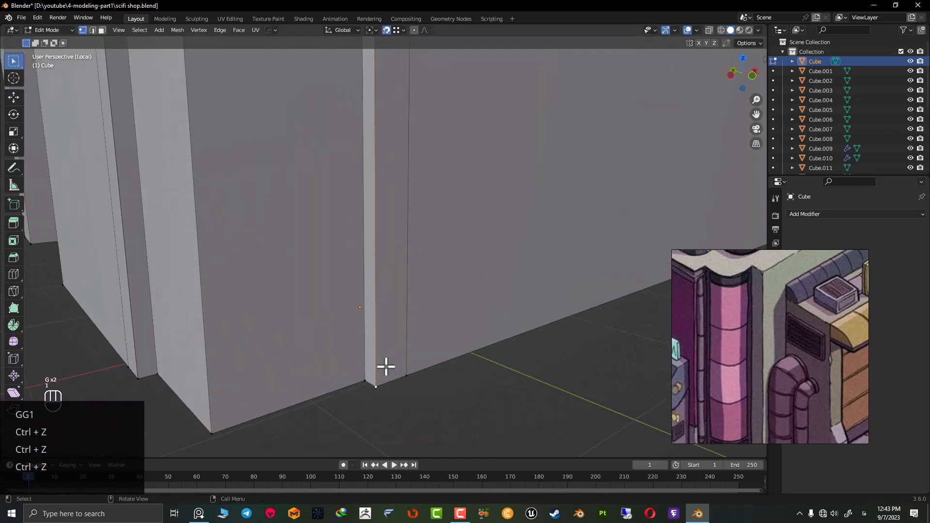
key(a)
key(m)
click(385, 367)
scroll(386, 368, down, 5)
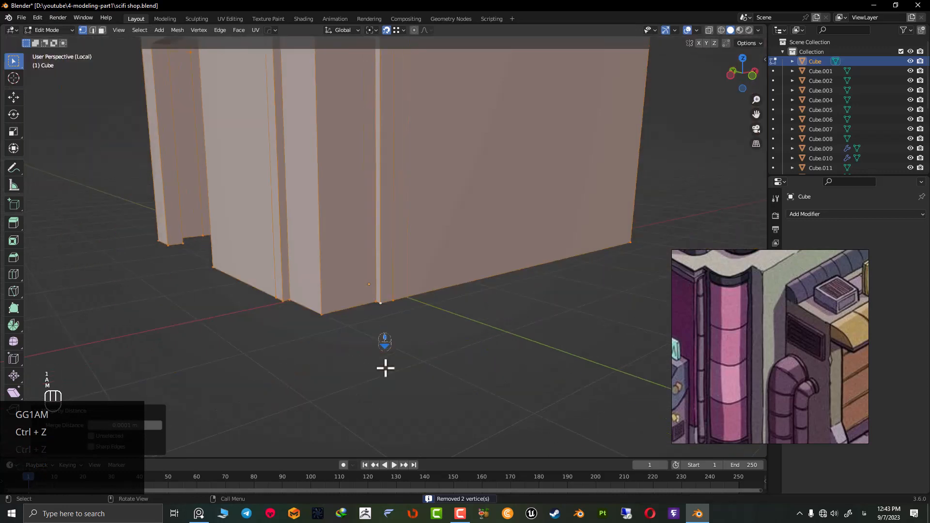
Turn on the Face Orientation overlay to check the normals of the building around its recessed front corner.
middle_drag(386, 368, 333, 304)
click(306, 214)
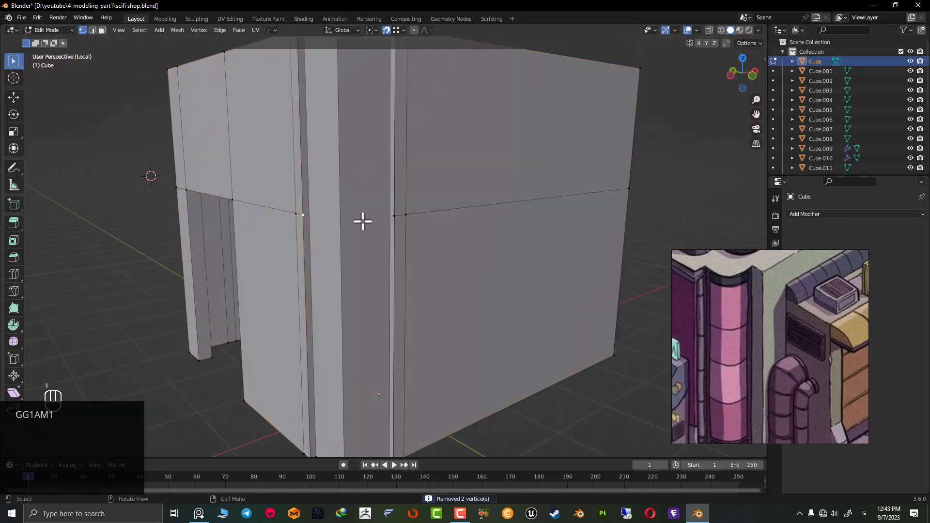
shift+click(393, 216)
scroll(382, 236, up, 1)
scroll(383, 235, down, 4)
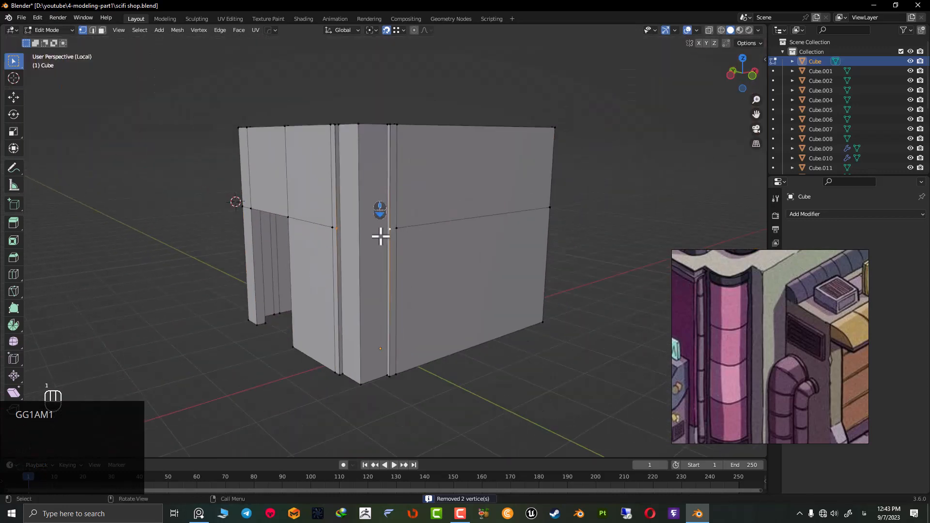
key(Tab)
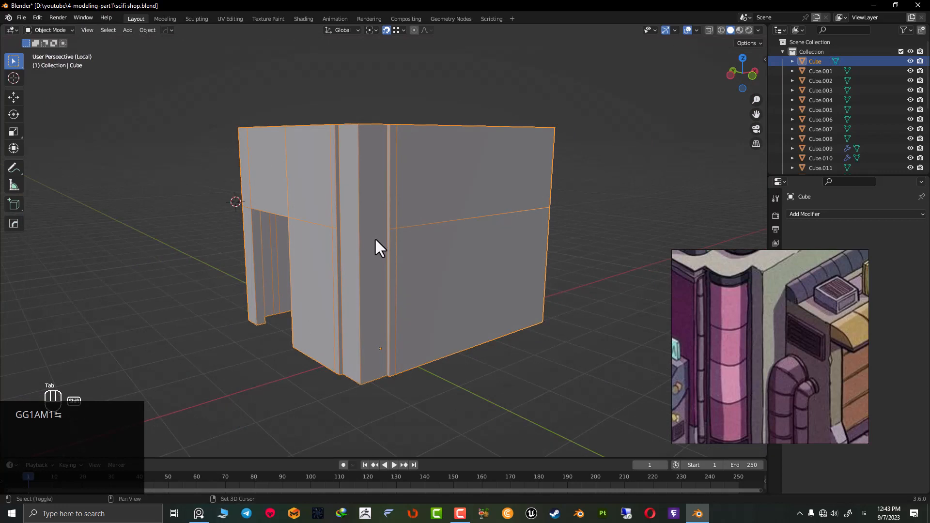
key(alt+v)
click(355, 240)
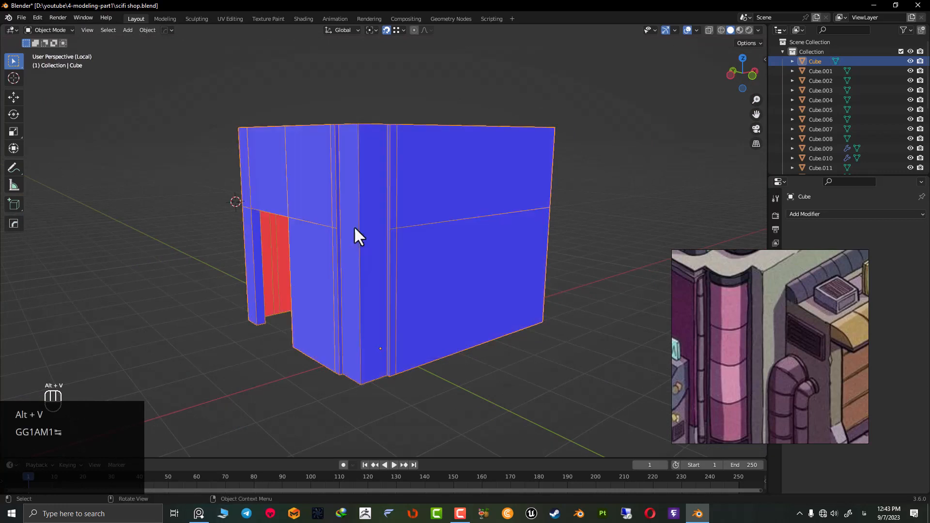
Add a horizontal loop cut around the front corner column, aligned with the walls' existing horizontal edge, and merge all vertices by distance.
scroll(376, 239, up, 5)
key(Tab)
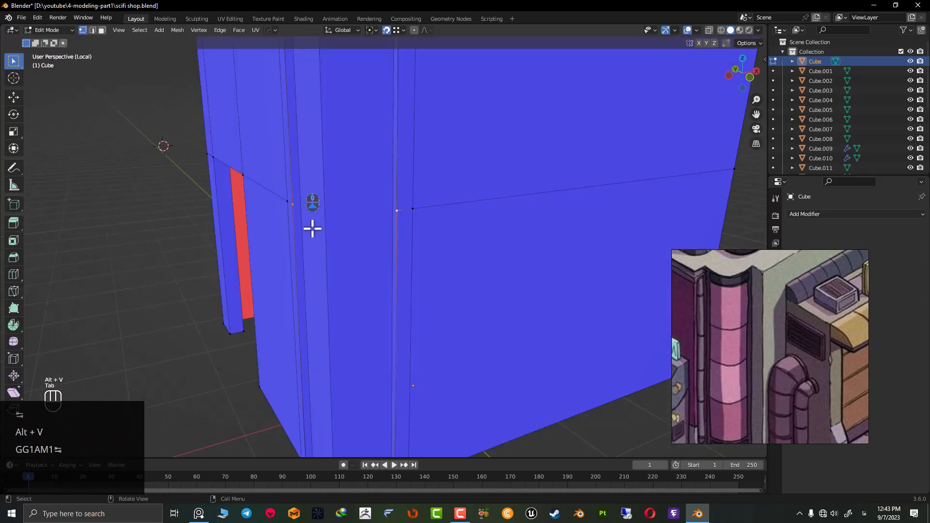
click(297, 207)
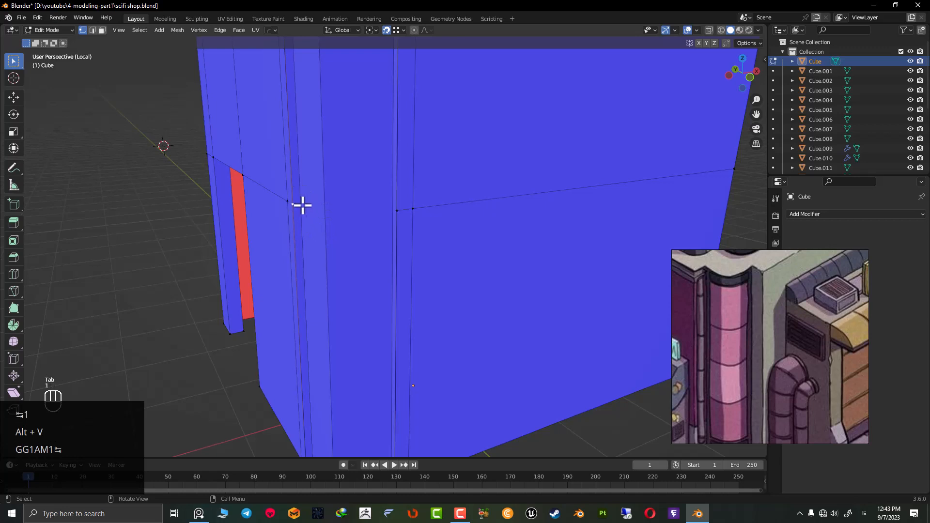
key(ctrl+r)
click(329, 223)
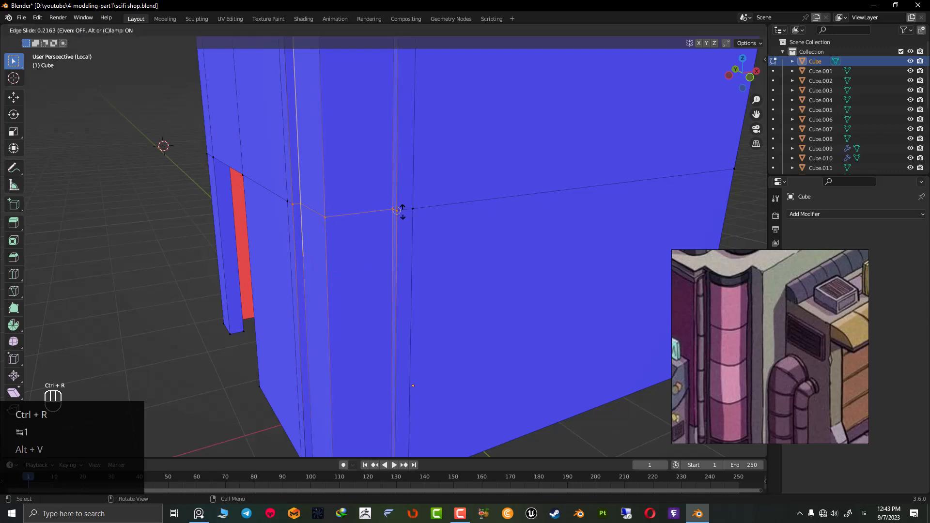
click(398, 212)
key(a)
key(m)
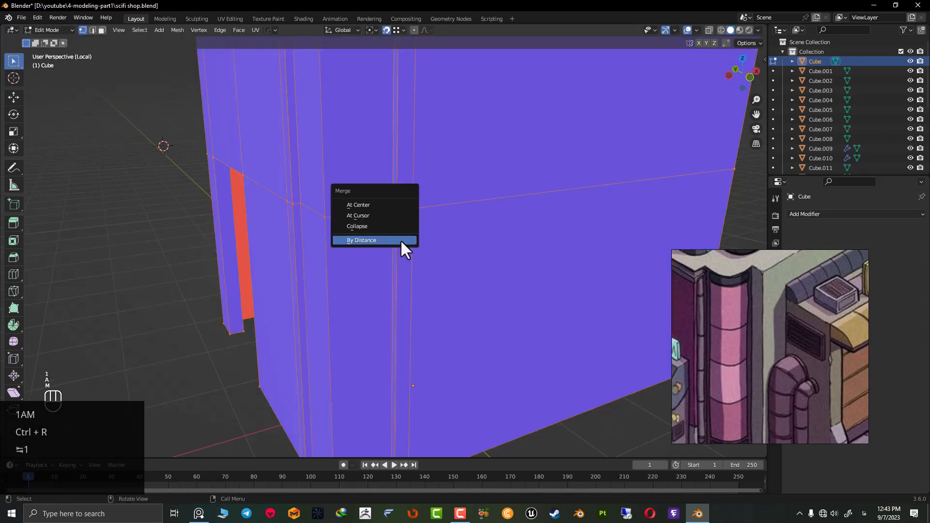
click(401, 241)
Inspect the building's corner and roof, and turn off the Face Orientation overlay.
key(Tab)
scroll(401, 241, down, 4)
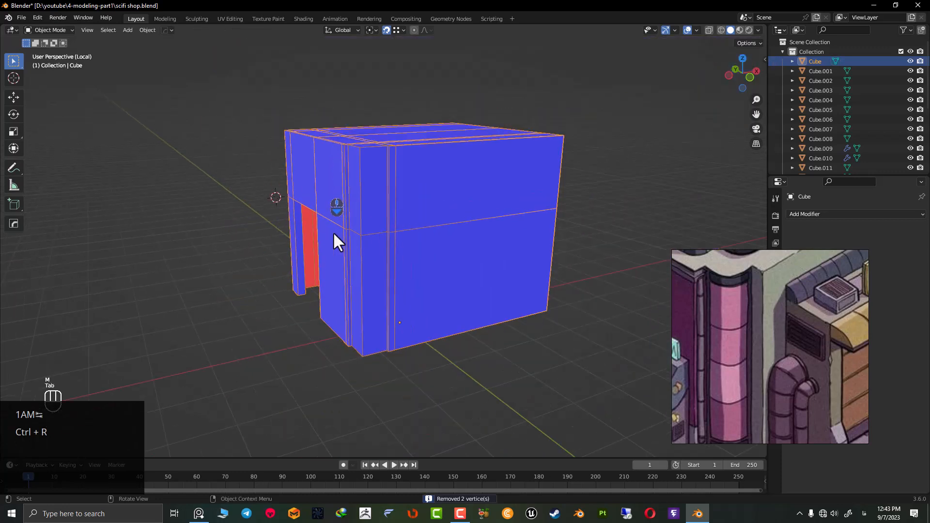
key(z)
shift+middle_drag(346, 213, 355, 266)
key(Tab)
key(2)
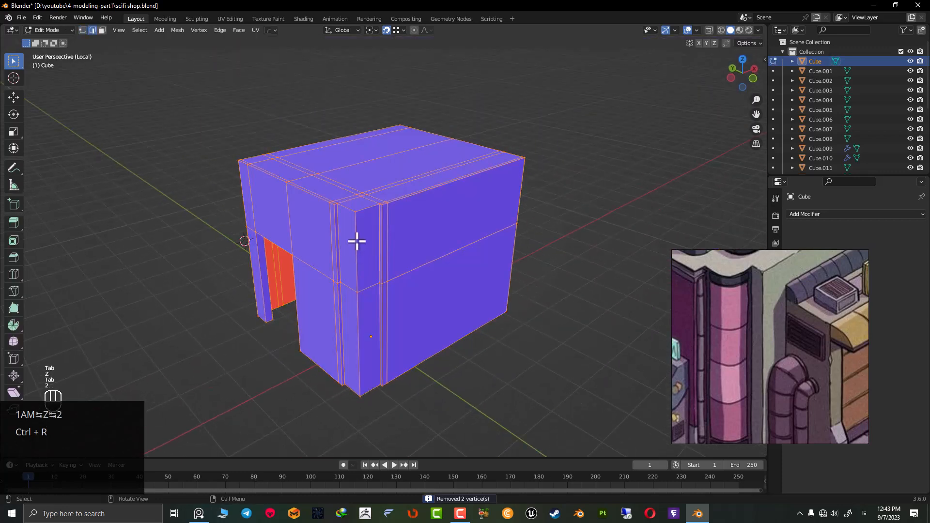
key(Tab)
key(alt+v)
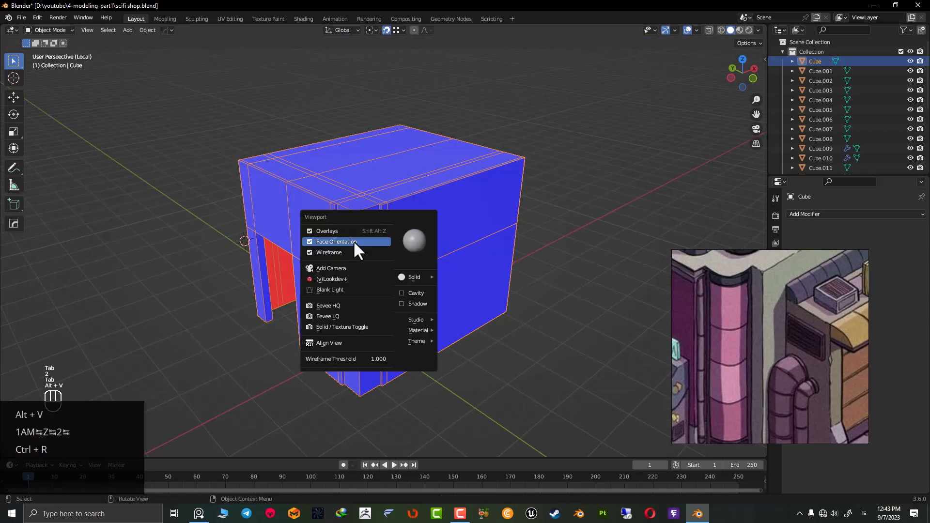
click(353, 241)
Select the vertical outer edge of the recessed front corner and apply all transforms to the building.
key(Tab)
key(2)
click(354, 245)
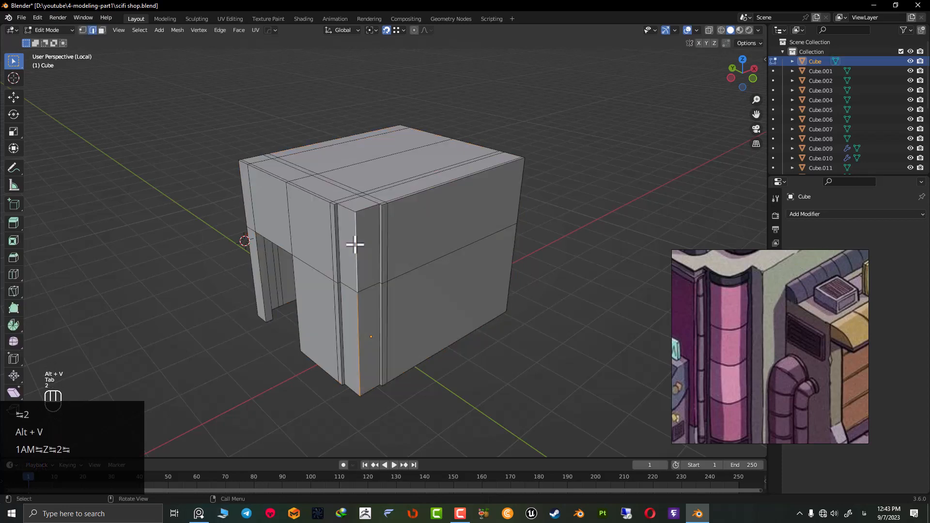
key(KP_7)
key(Tab)
key(ctrl+a)
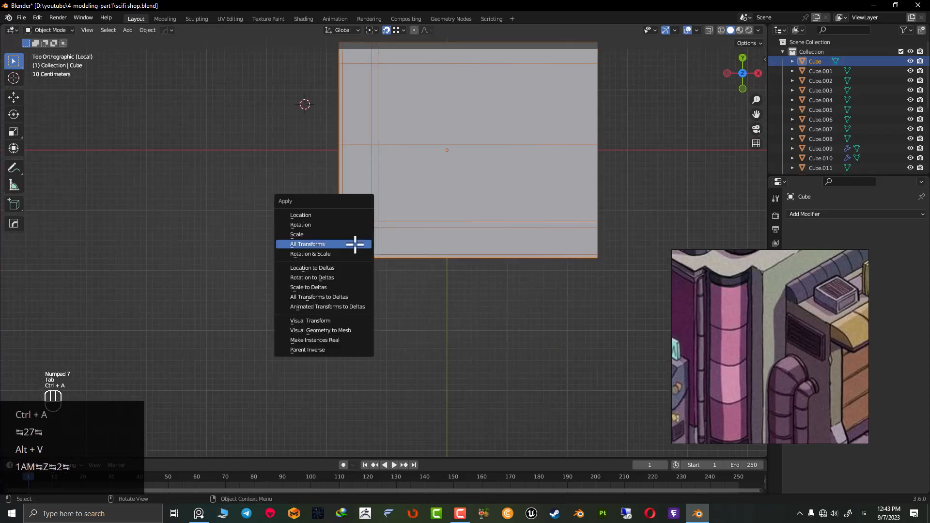
click(356, 244)
Round the selected corner edge with a bevel of 0.406 m and 5 segments, and save the file.
key(Tab)
scroll(355, 242, up, 4)
shift+middle_drag(387, 262, 494, 257)
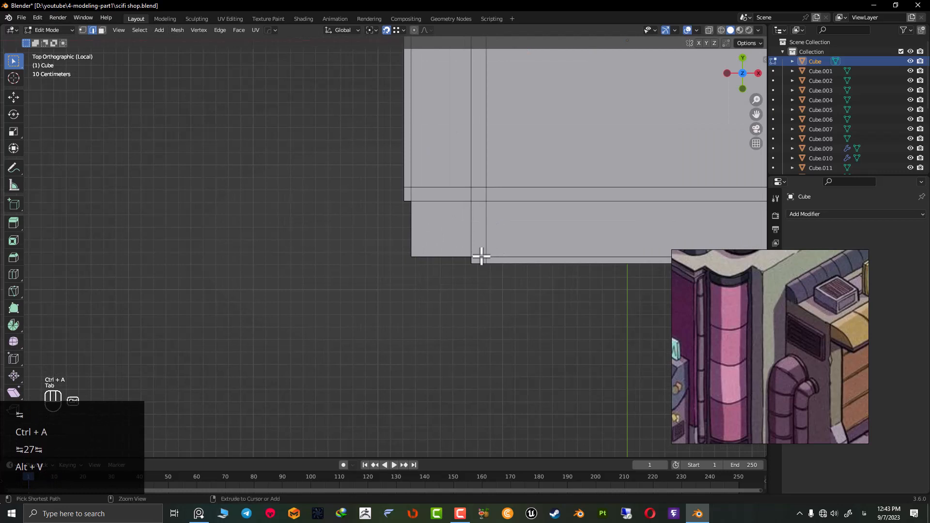
key(ctrl+b)
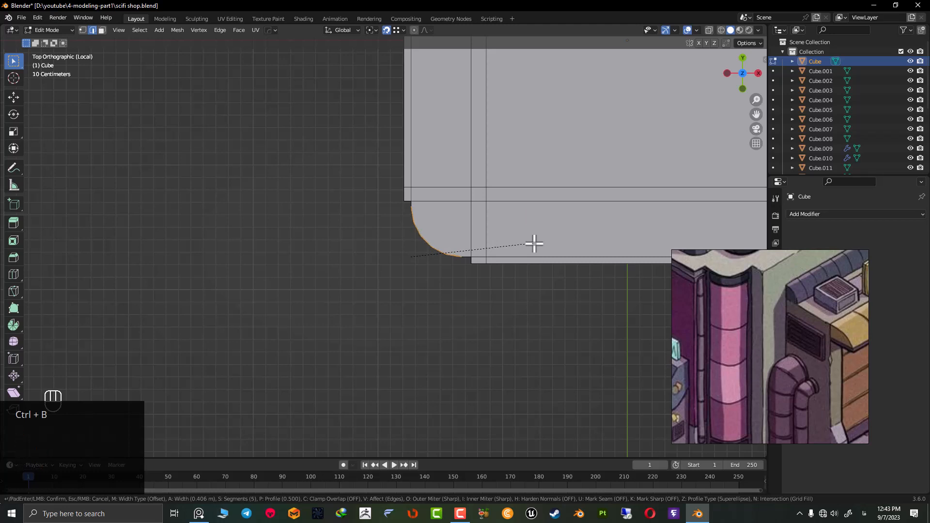
click(535, 243)
middle_drag(444, 254, 429, 196)
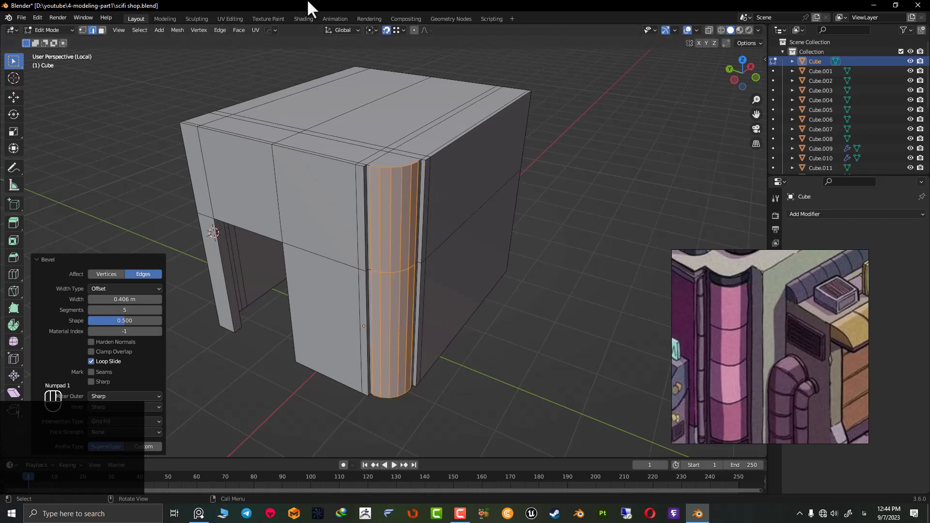
scroll(503, 370, down, 5)
key(KP_1)
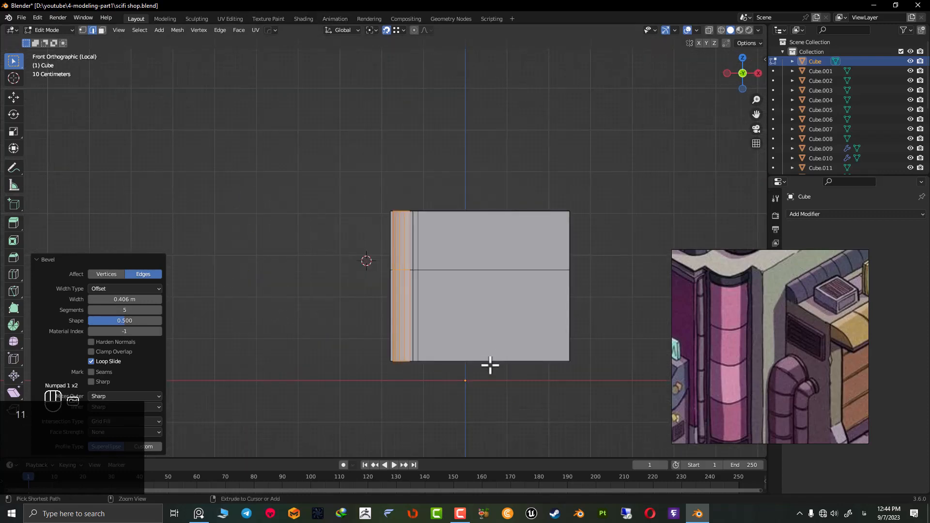
key(ctrl+s)
Separate the selected curved corner faces into their own object and select that object.
scroll(416, 236, up, 6)
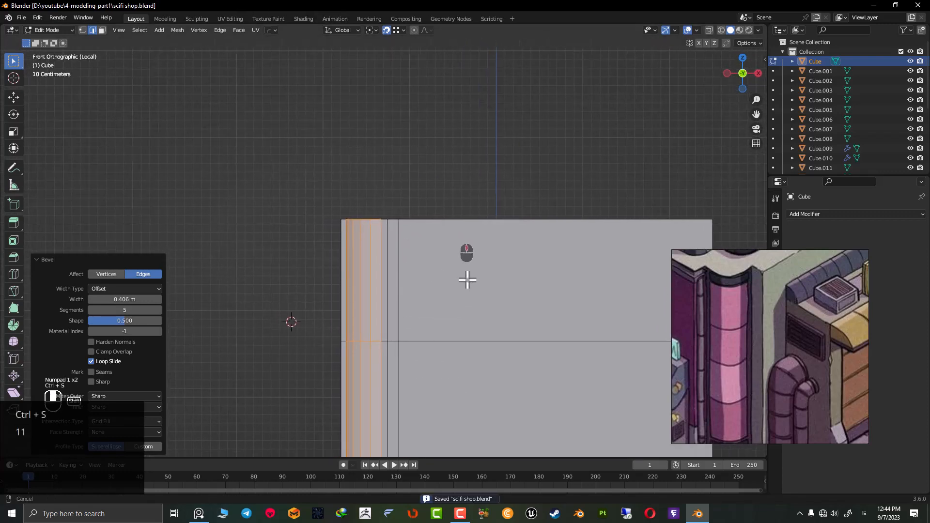
shift+middle_drag(368, 267, 380, 304)
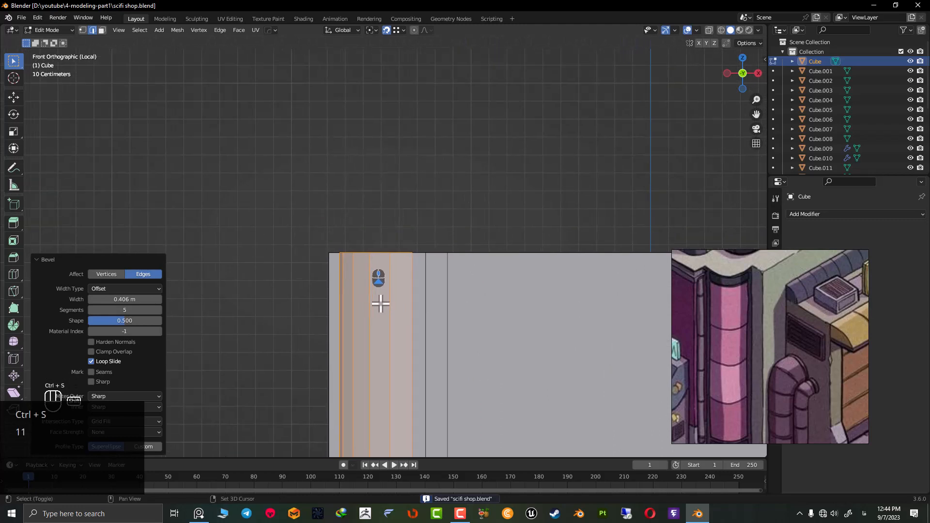
key(p)
click(416, 298)
key(Tab)
click(376, 294)
middle_drag(376, 294, 415, 334)
Add horizontal loop cuts near the curved panel's top and bottom, with slide factors of about 0.79 and -0.88.
key(Tab)
key(ctrl+r)
click(394, 292)
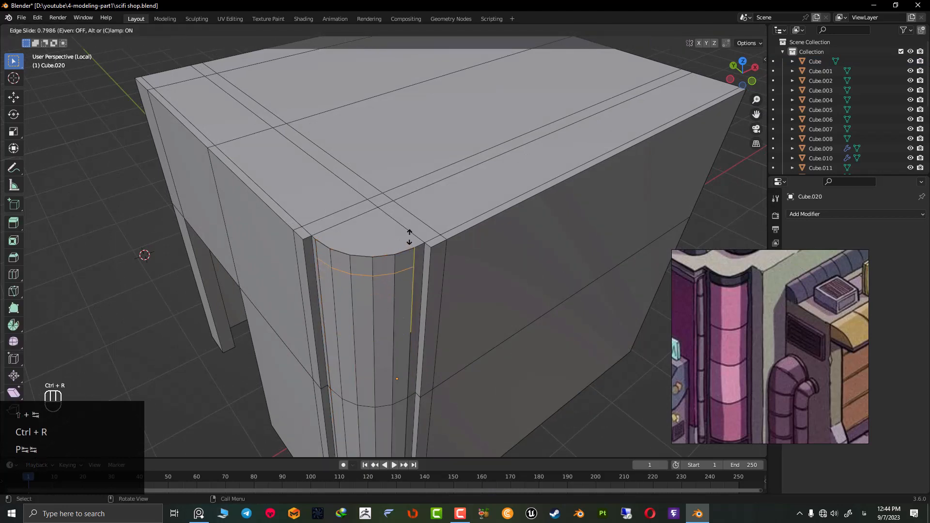
click(409, 238)
scroll(392, 242, down, 4)
shift+middle_drag(390, 388, 370, 277)
scroll(369, 296, up, 3)
key(ctrl+r)
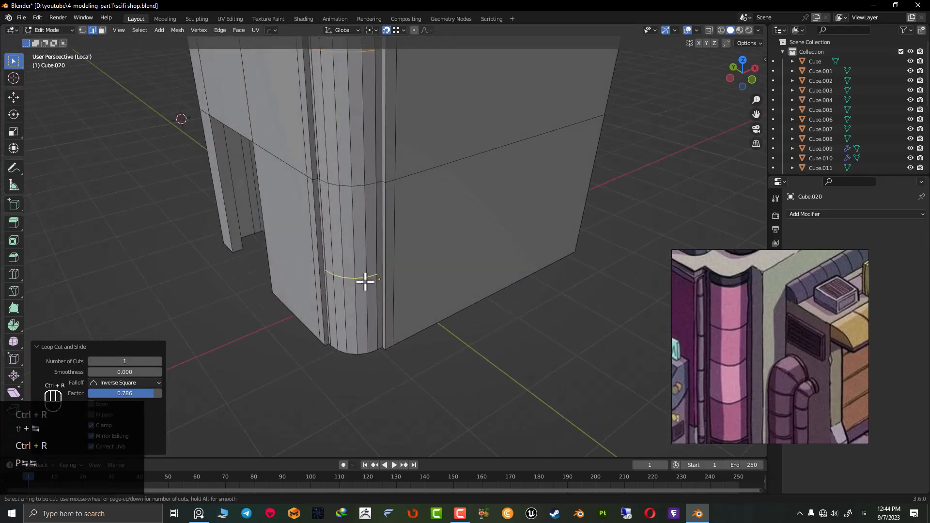
click(370, 278)
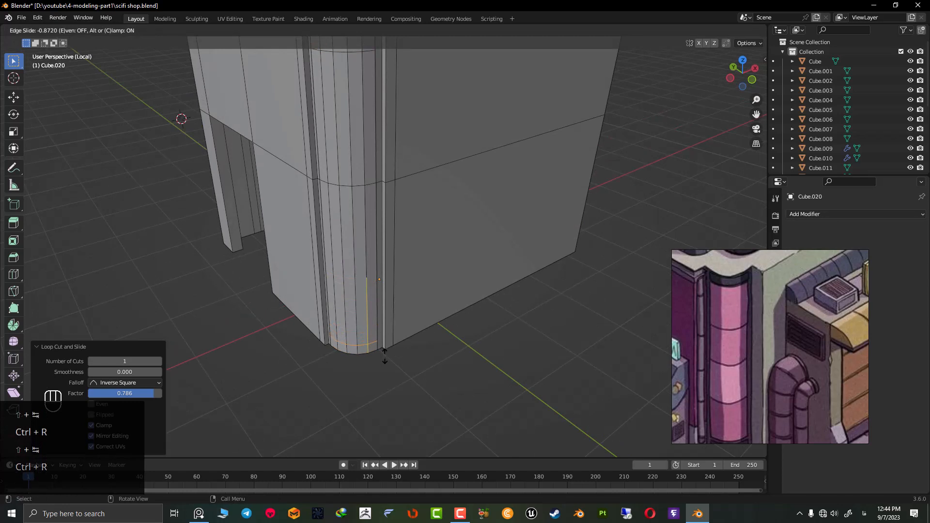
click(385, 356)
scroll(388, 326, down, 5)
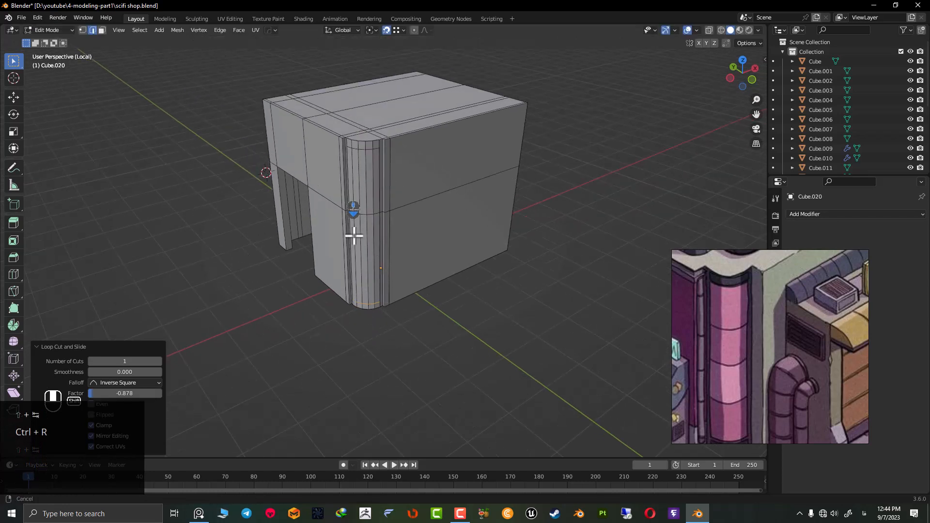
Dissolve the horizontal edge loop in the middle of the curved corner panel and isolate the panel in local view.
key(ctrl+x)
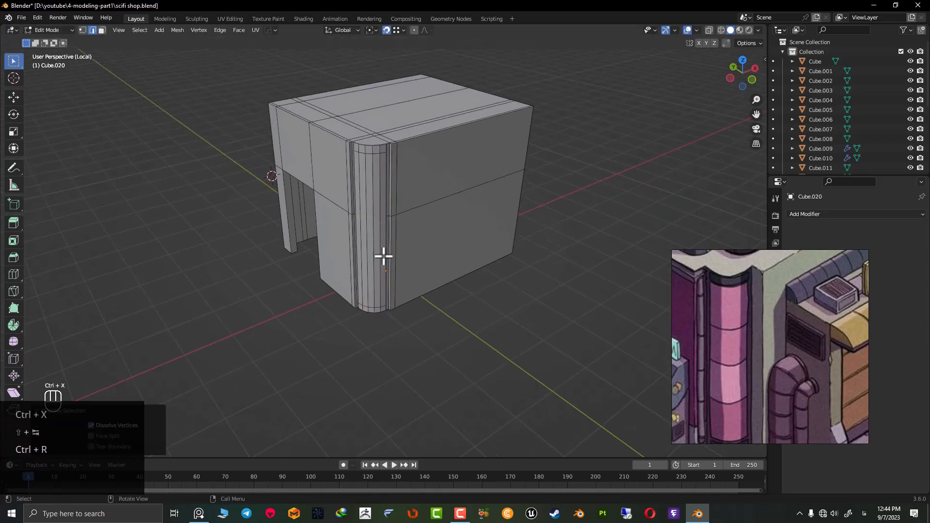
middle_drag(382, 256, 380, 246)
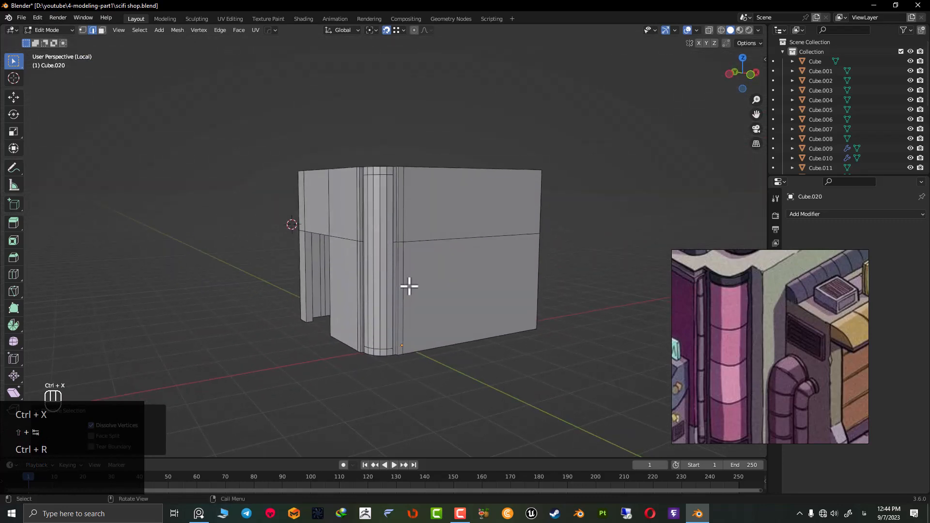
key(KP_Divide)
key(KP_Divide)
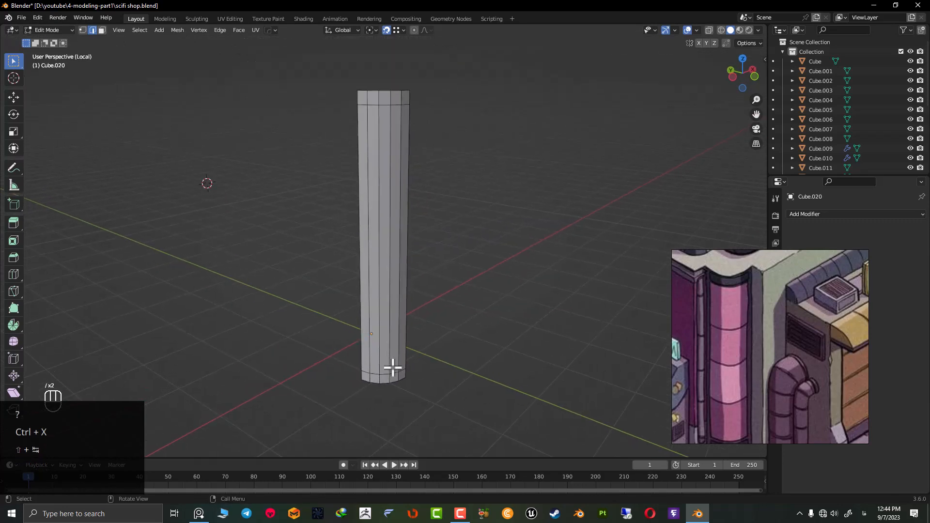
Scale the panel's top and bottom edge loops apart along Z by about 1.023.
alt+shift+click(382, 103)
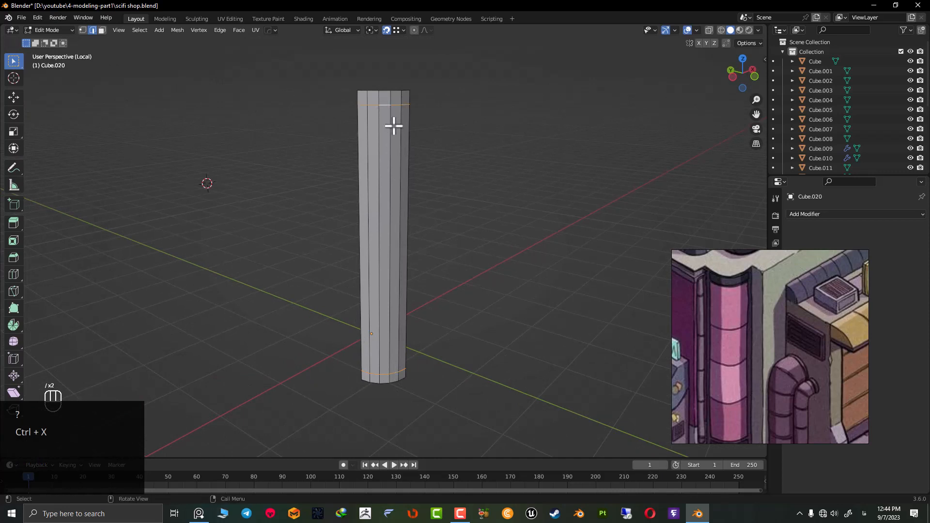
key(s)
key(z)
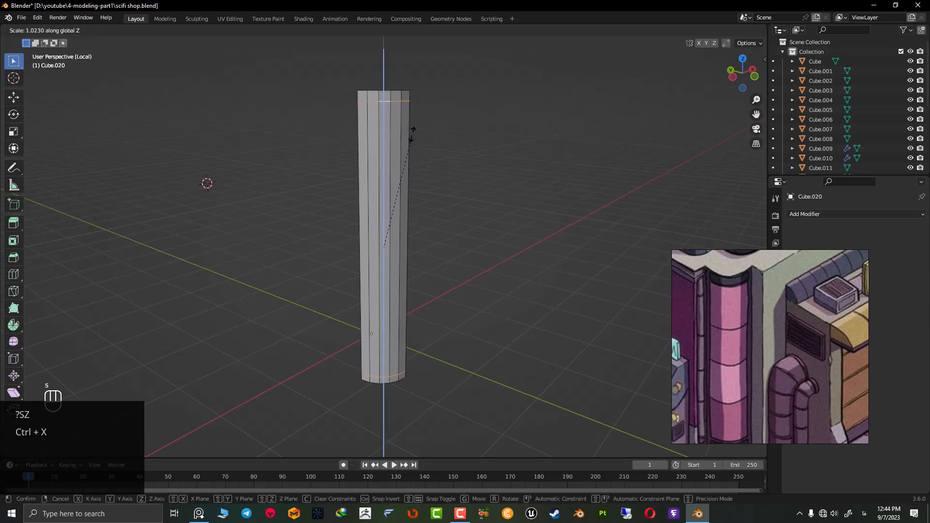
click(412, 135)
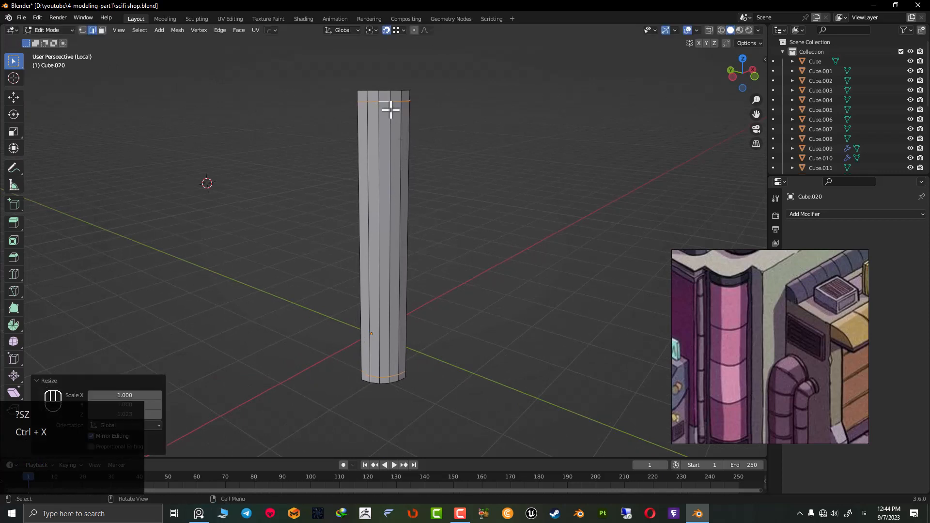
Add a vertical loop cut close to each side border of the curved panel, sliding the first with a factor of about 0.53.
scroll(373, 85, up, 1)
middle_drag(372, 84, 363, 116)
shift+middle_drag(349, 97, 380, 154)
scroll(397, 148, up, 2)
shift+middle_drag(397, 107, 398, 185)
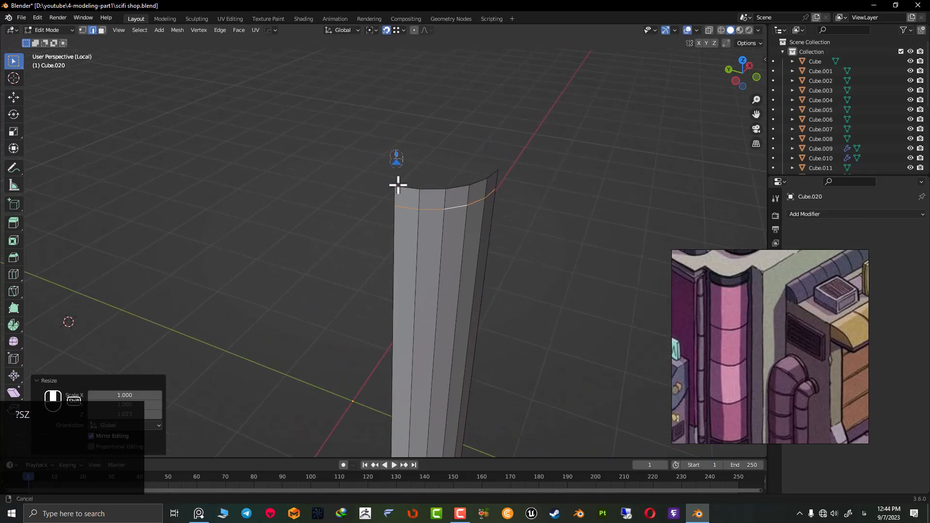
scroll(412, 215, up, 2)
key(ctrl+r)
click(425, 187)
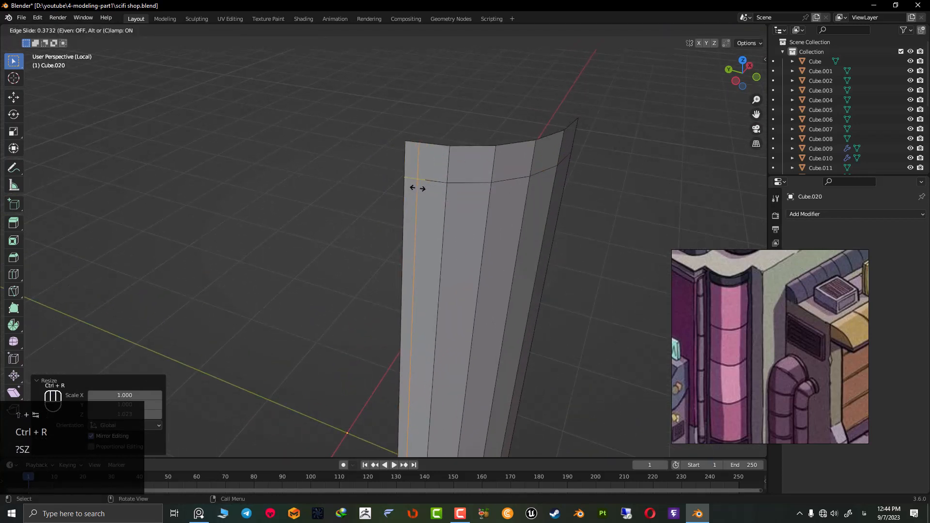
click(415, 188)
middle_drag(511, 182, 371, 170)
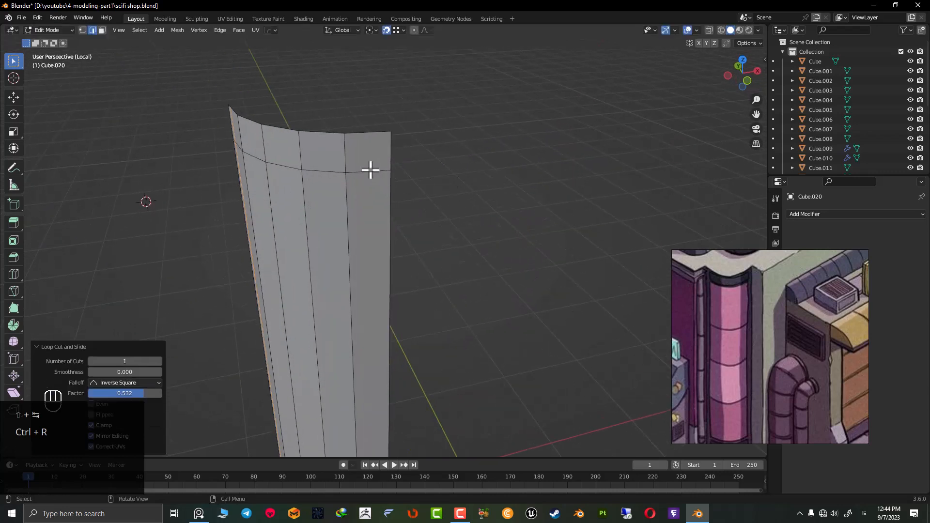
key(ctrl+r)
click(373, 170)
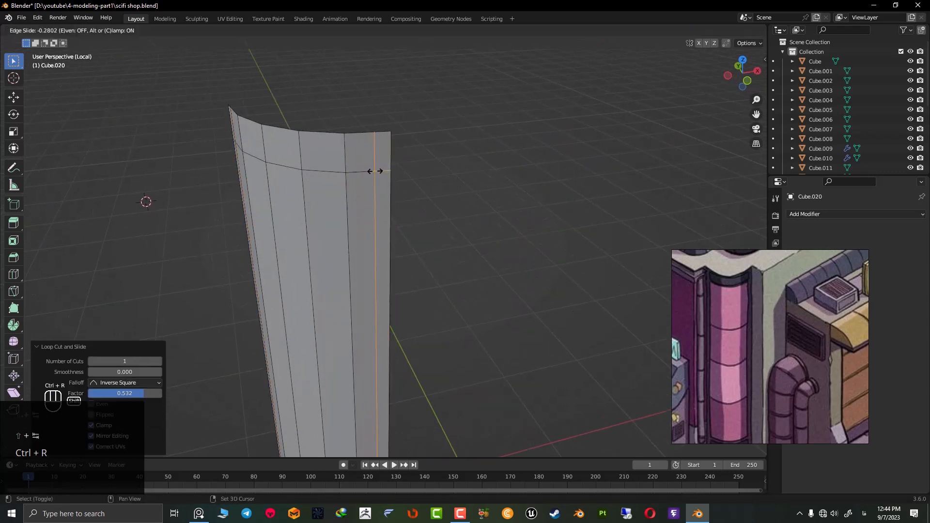
click(379, 173)
Select the curved panel's border faces: the top and bottom bands and the narrow strips along both sides.
key(3)
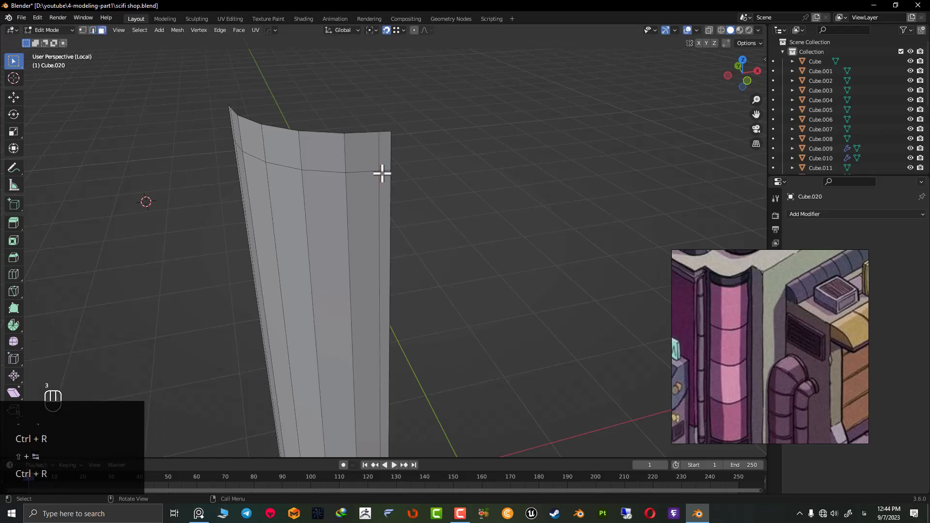
key(KP_1)
key(z)
click(349, 59)
drag(380, 54, 220, 100)
middle_drag(377, 348, 397, 210)
key(KP_1)
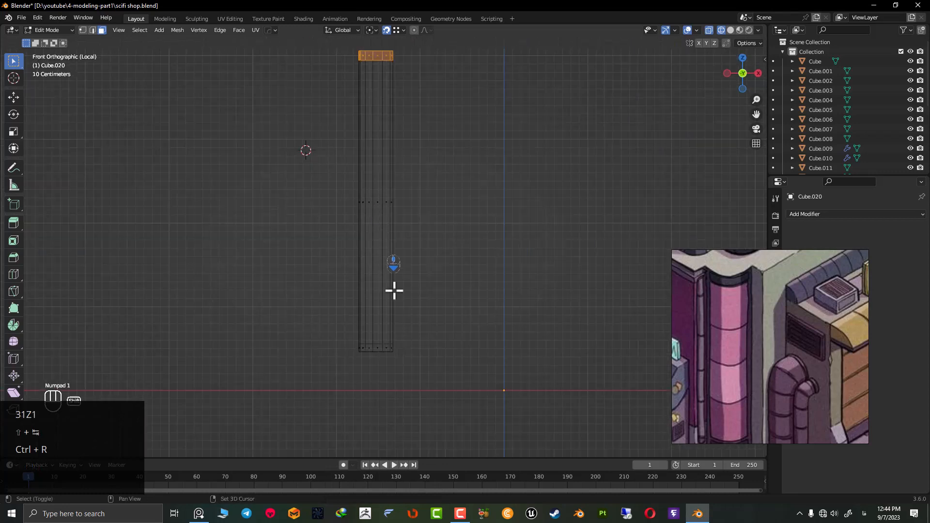
shift+middle_drag(393, 289, 417, 375)
middle_drag(392, 221, 428, 225)
drag(427, 223, 403, 260)
key(z)
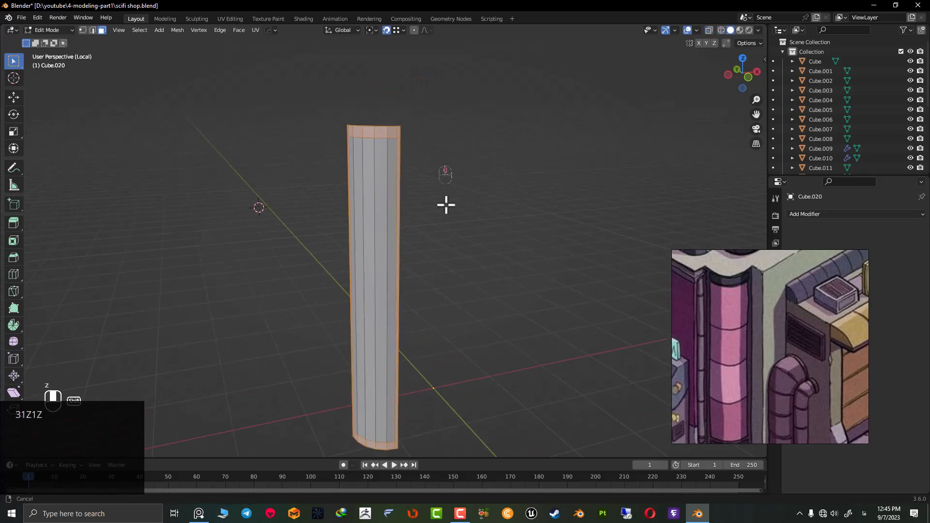
mouse_move(445, 203)
middle_down()
mouse_move(452, 235)
mouse_move(386, 282)
mouse_move(318, 284)
mouse_move(374, 272)
mouse_move(365, 287)
mouse_move(434, 289)
middle_up()
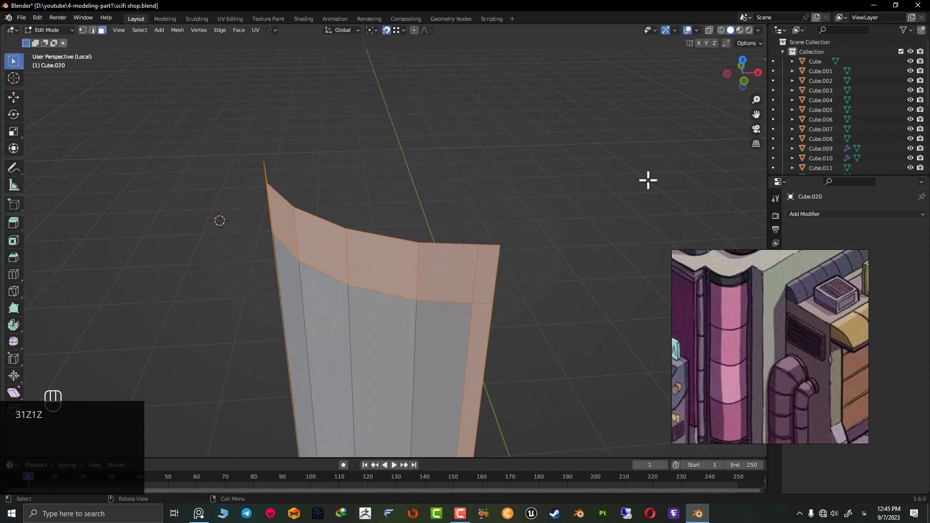
Apply the panel's object transform and extrude the selected border faces along their normals by about 0.0275 m.
key(Tab)
key(ctrl+a)
click(440, 278)
key(Tab)
right_click(468, 274)
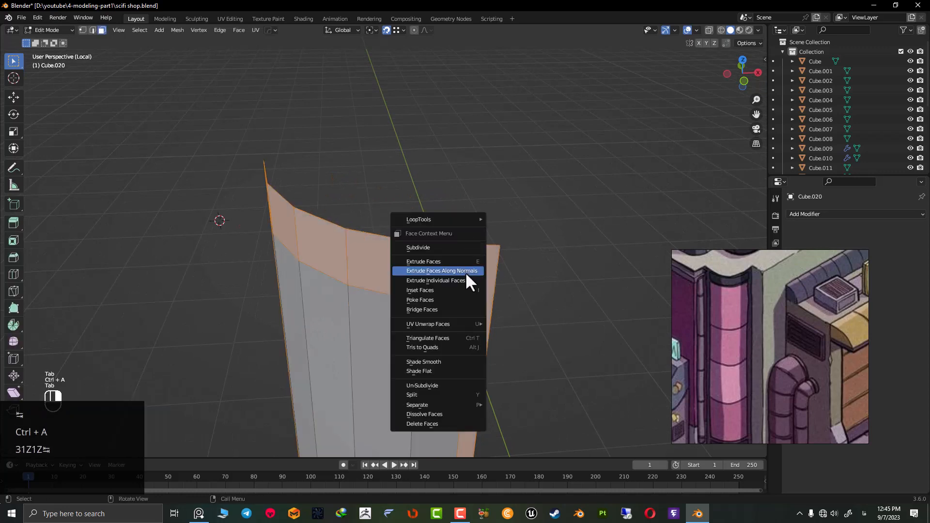
click(466, 272)
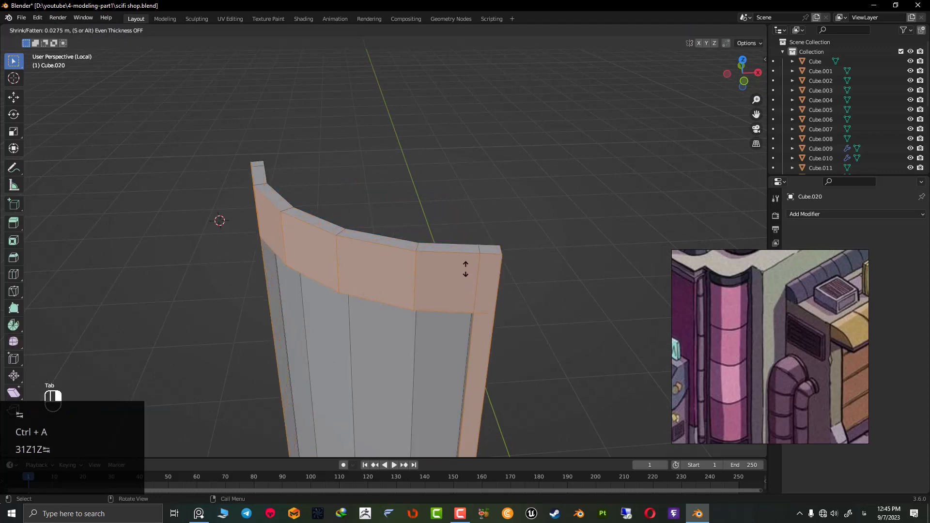
click(466, 270)
Separate the extruded border frame from the curved panel into its own object.
scroll(451, 266, down, 5)
shift+middle_drag(426, 334, 405, 278)
scroll(413, 184, up, 3)
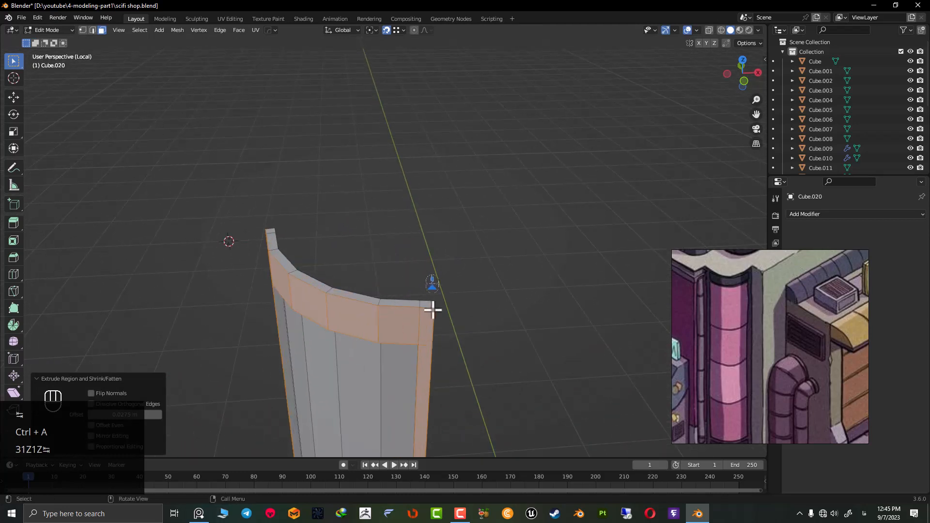
middle_drag(433, 310, 399, 318)
middle_drag(290, 335, 321, 269)
shift+middle_drag(356, 208, 375, 262)
scroll(421, 226, up, 4)
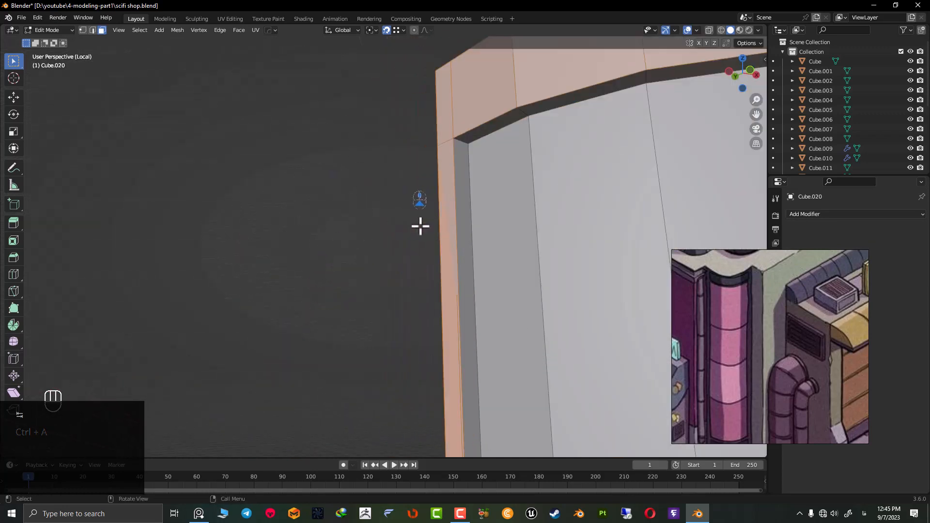
scroll(458, 141, down, 6)
shift+middle_drag(455, 146, 385, 306)
key(p)
click(383, 304)
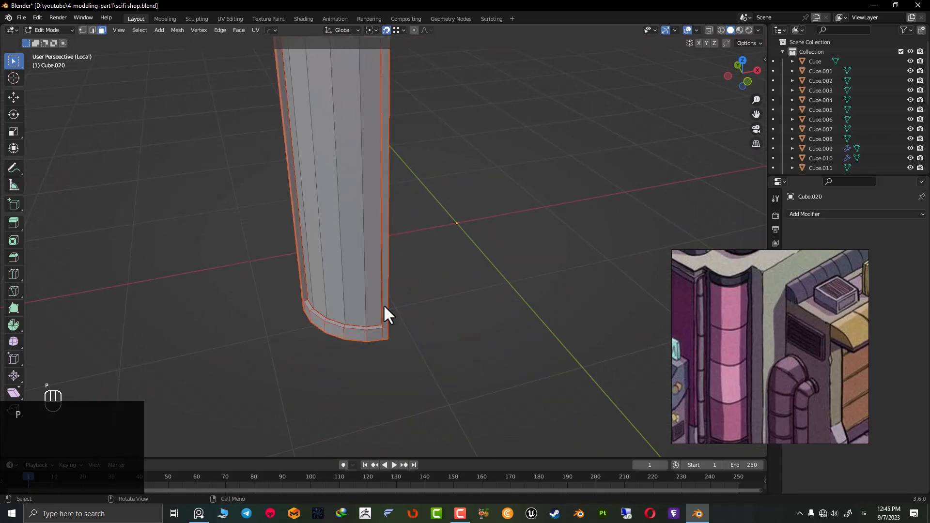
Add three evenly spaced horizontal loop cuts across the inner curved panel.
key(Tab)
scroll(386, 293, down, 5)
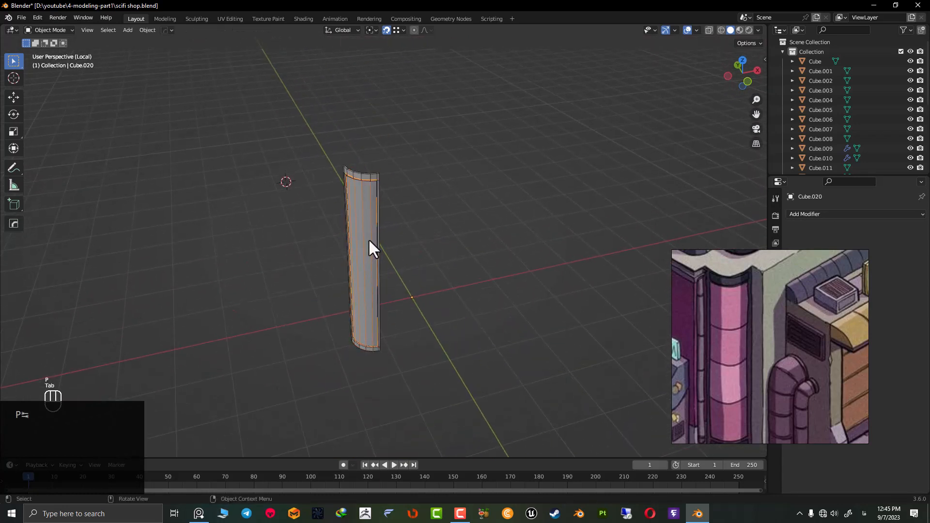
key(Tab)
middle_drag(372, 241, 400, 231)
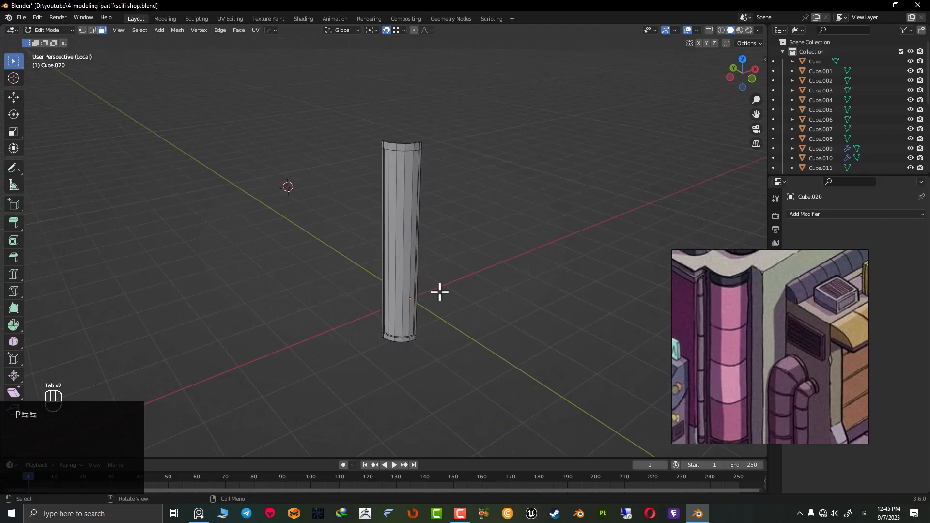
key(ctrl+r)
scroll(405, 264, up, 1)
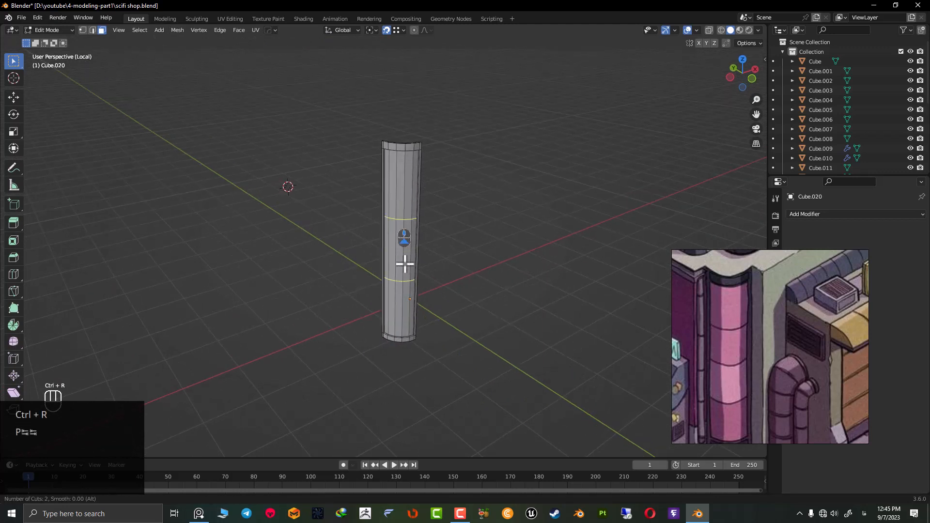
click(405, 264)
right_click(405, 265)
Bevel the three horizontal loops by about 0.004 m with one segment to form narrow bands.
shift+middle_drag(448, 269, 482, 203)
scroll(440, 205, up, 3)
shift+middle_drag(524, 159, 521, 165)
scroll(469, 218, up, 8)
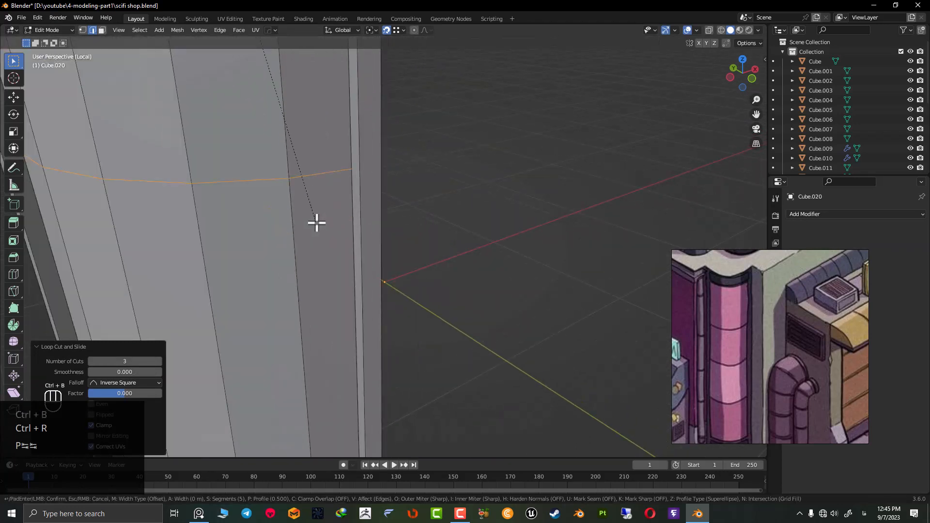
key(ctrl+b)
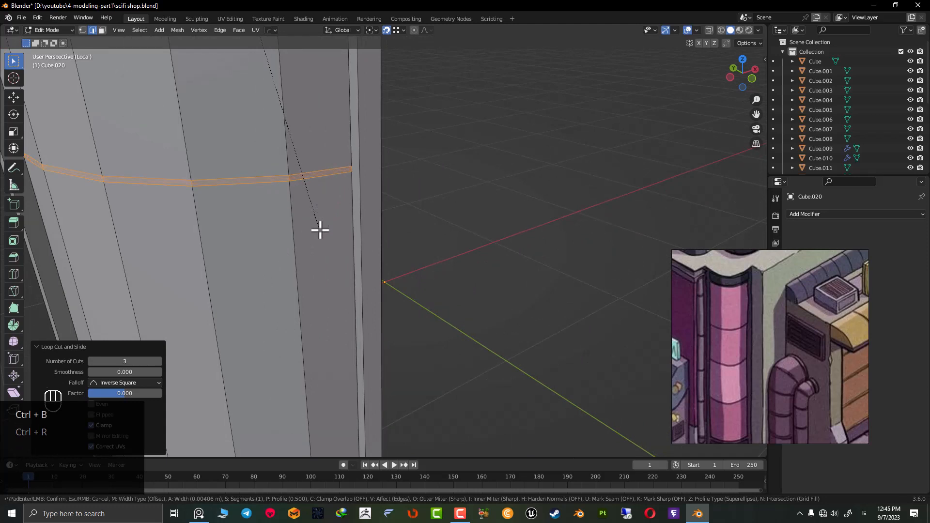
click(319, 229)
Select the face loops of all four large panel sections, leaving out the narrow bevelled bands between them.
shift+middle_drag(316, 233, 421, 212)
key(3)
alt+click(481, 220)
scroll(472, 222, down, 6)
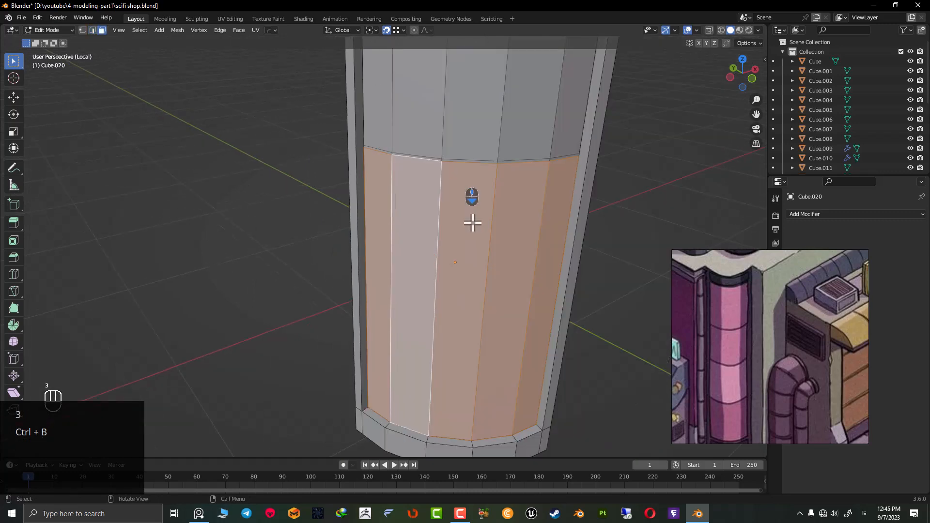
shift+middle_drag(471, 168, 446, 205)
alt+shift+click(431, 175)
shift+middle_drag(416, 106, 403, 297)
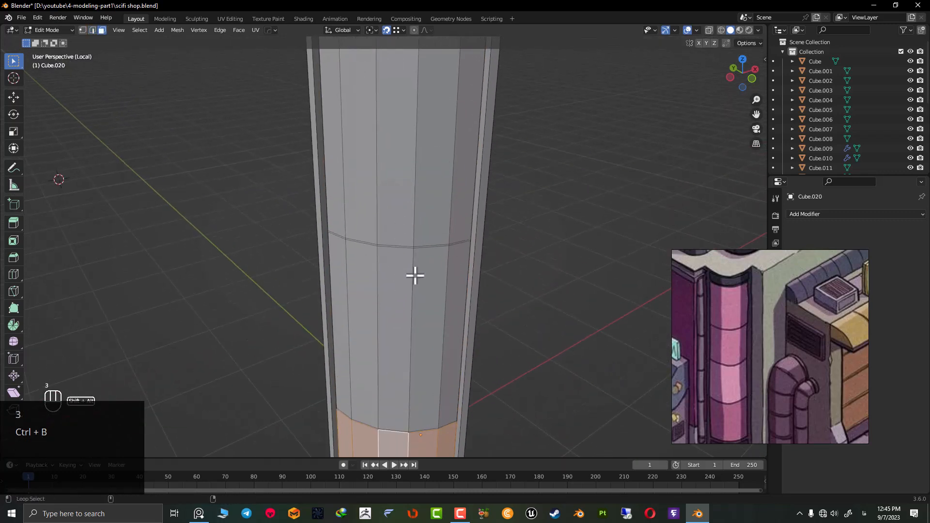
alt+shift+click(416, 275)
alt+shift+click(417, 177)
Isolate the inner panel in local view and extrude its four selected sections along their normals.
key(KP_Divide)
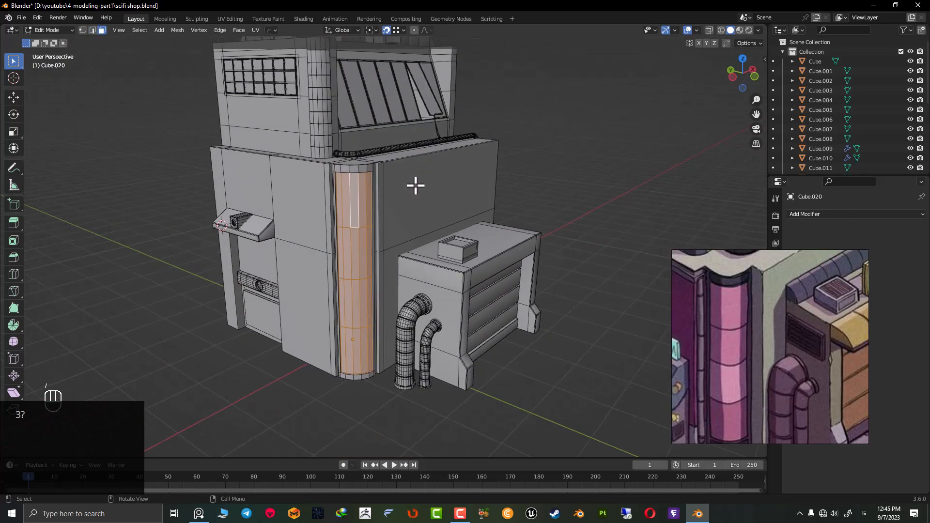
key(slash)
middle_drag(404, 176, 430, 228)
scroll(376, 183, up, 4)
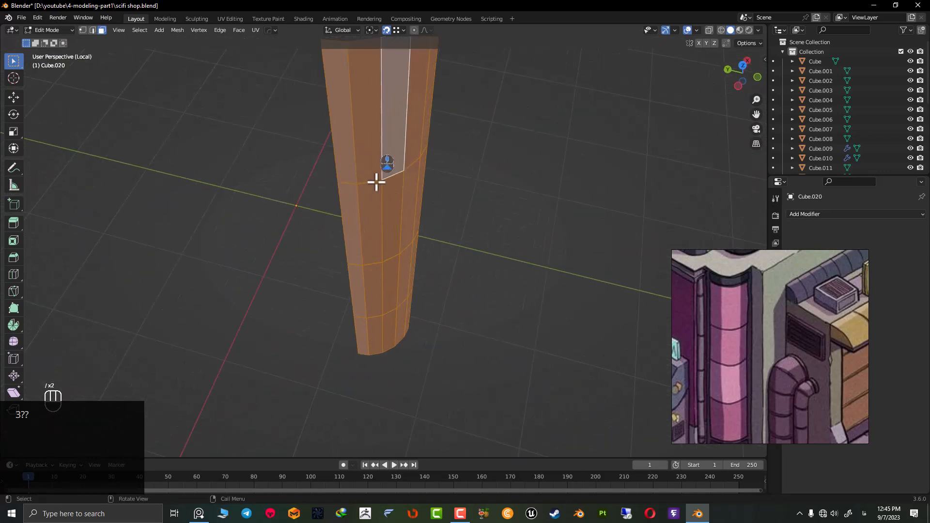
shift+middle_drag(376, 183, 406, 315)
middle_drag(467, 354, 414, 281)
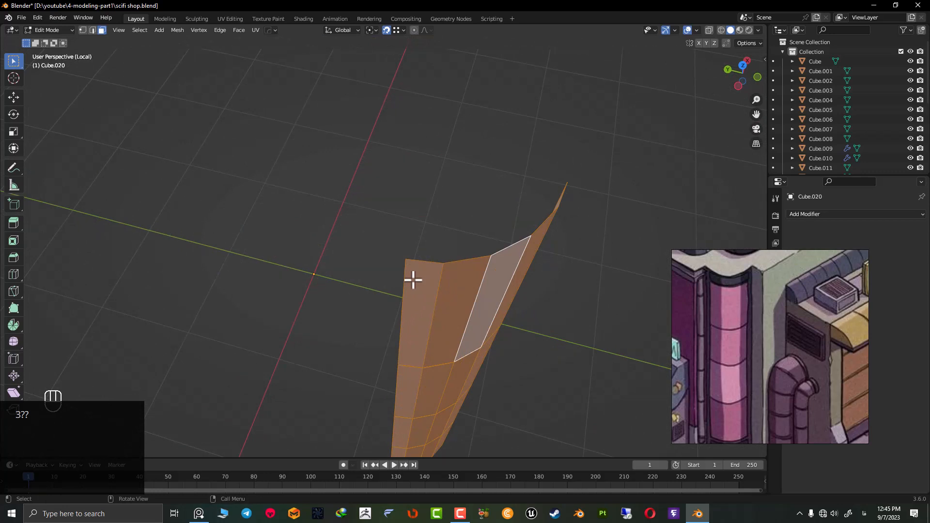
right_click(413, 280)
click(412, 278)
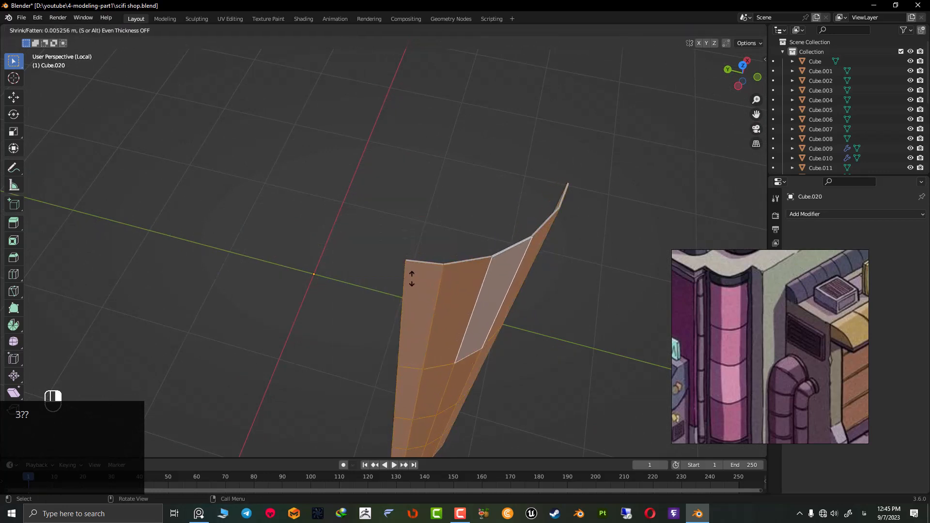
click(413, 276)
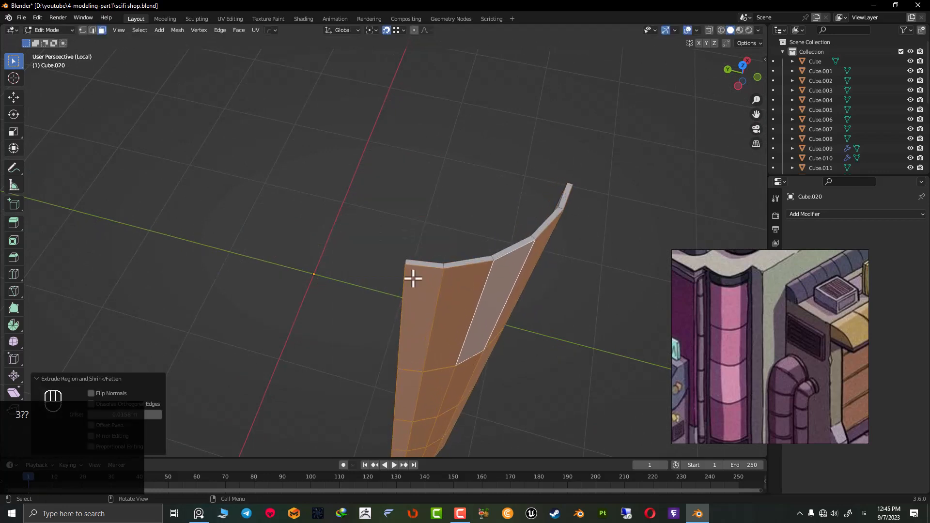
Select the narrow side faces along one vertical border of the extruded sections, using wireframe display.
middle_drag(413, 276, 469, 187)
click(499, 196)
scroll(469, 187, up, 2)
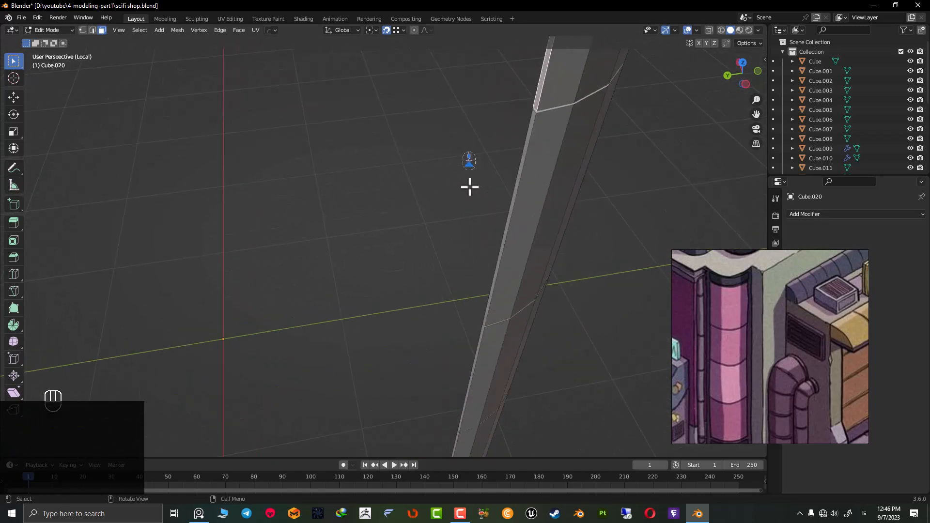
shift+click(526, 153)
shift+middle_drag(498, 240, 474, 151)
shift+click(457, 243)
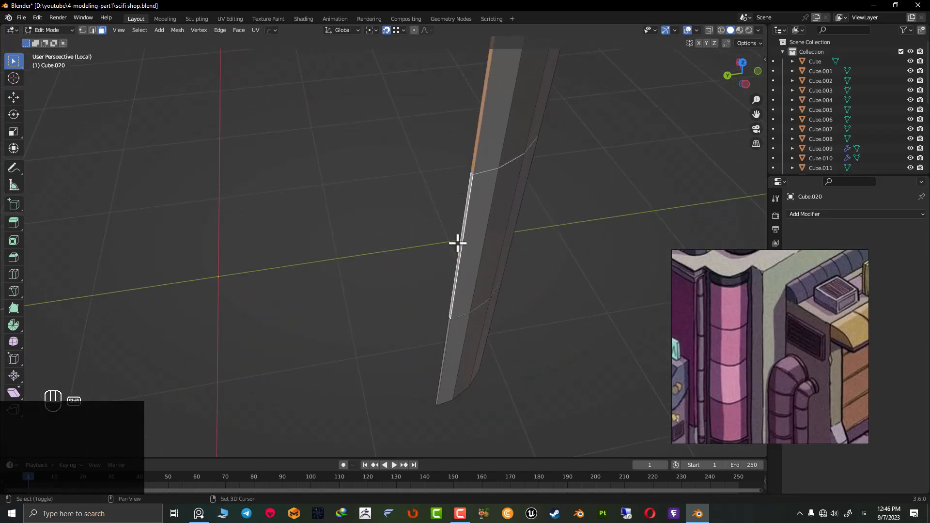
shift+click(447, 345)
key(z)
click(453, 348)
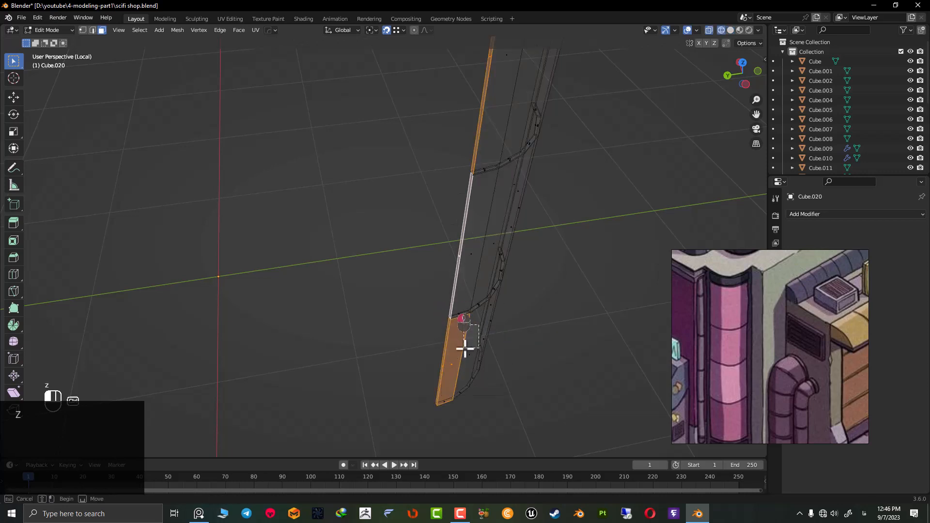
mouse_move(450, 371)
middle_down()
mouse_move(534, 327)
mouse_move(390, 297)
mouse_move(420, 197)
mouse_move(366, 257)
mouse_move(447, 329)
middle_up()
shift+drag(447, 330, 397, 359)
shift+middle_drag(427, 260, 452, 454)
shift+drag(484, 301, 429, 355)
shift+middle_drag(468, 249, 462, 396)
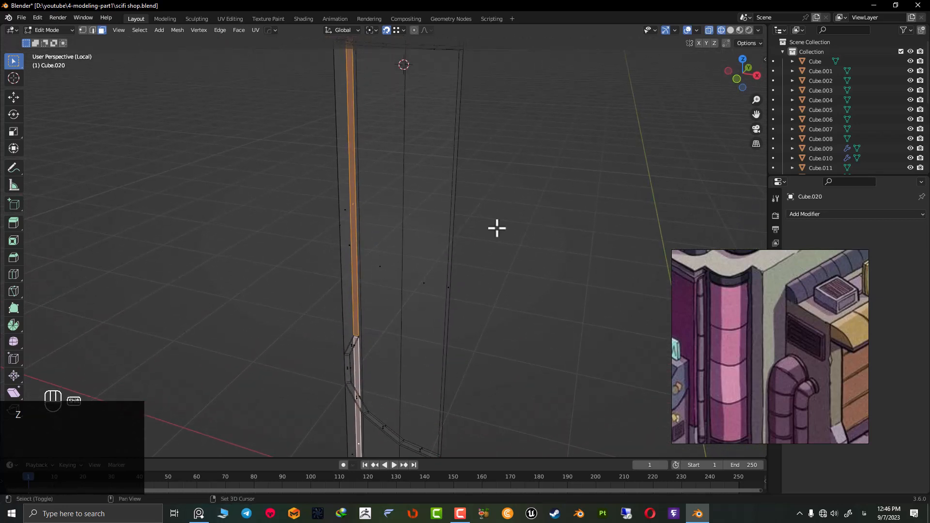
Add the narrow side faces along the opposite vertical border to the selection.
shift+drag(497, 222, 448, 326)
shift+drag(484, 256, 445, 298)
shift+middle_drag(472, 146, 467, 252)
shift+drag(480, 191, 442, 256)
scroll(449, 245, down, 1)
scroll(449, 245, down, 2)
shift+middle_drag(459, 174, 490, 215)
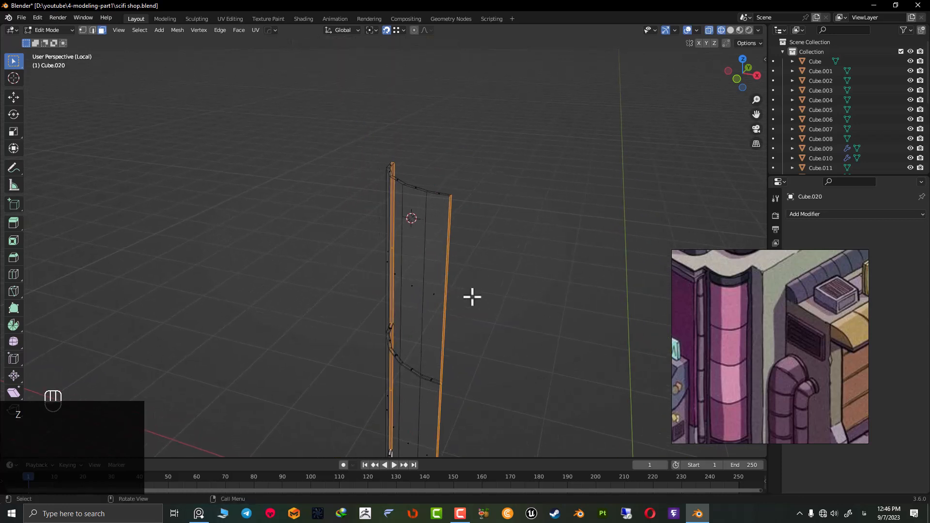
Delete the selected side faces along both vertical borders of the curved panel.
middle_drag(472, 297, 540, 325)
shift+middle_drag(540, 325, 426, 176)
scroll(408, 138, up, 2)
shift+middle_drag(419, 78, 402, 195)
scroll(415, 178, up, 2)
shift+middle_drag(401, 195, 369, 241)
scroll(359, 260, up, 1)
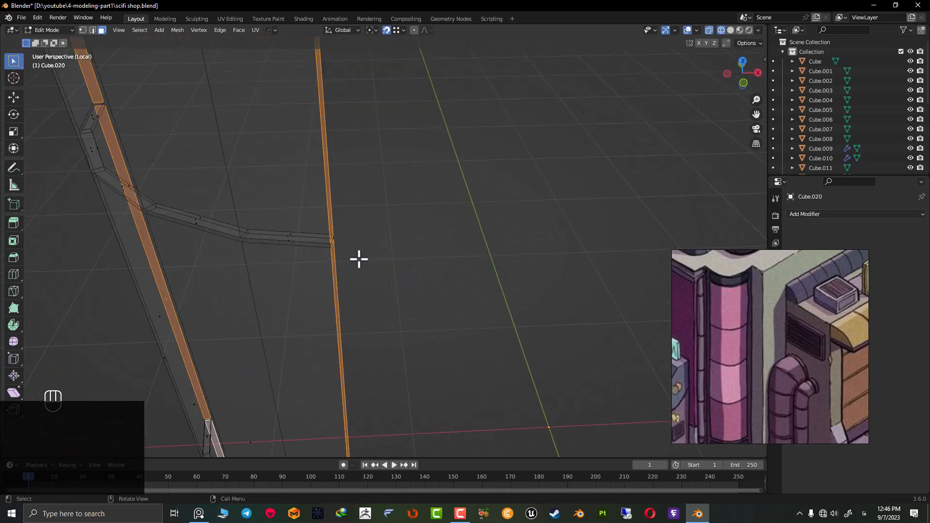
key(Delete)
click(360, 258)
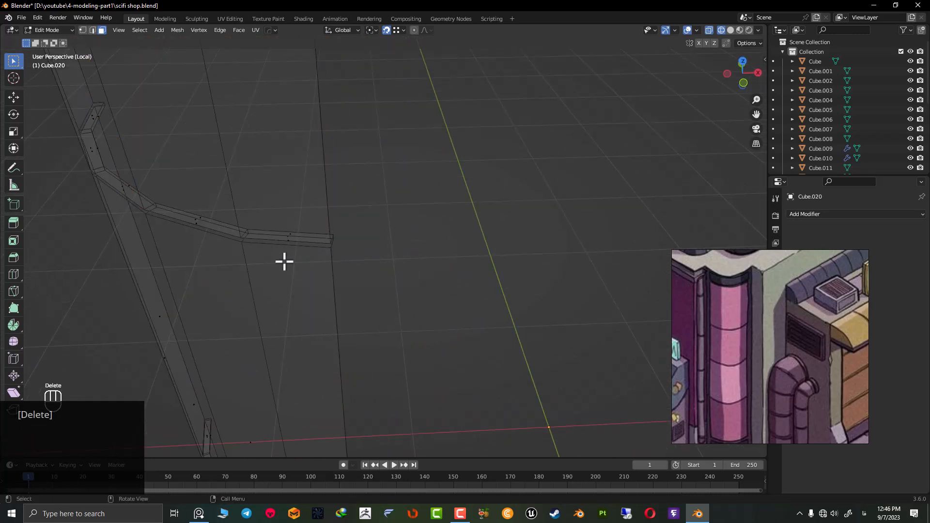
Select the raised edge loops above and below the panel's lowest horizontal groove in solid display.
key(2)
scroll(289, 258, down, 3)
shift+middle_drag(399, 244, 399, 110)
key(z)
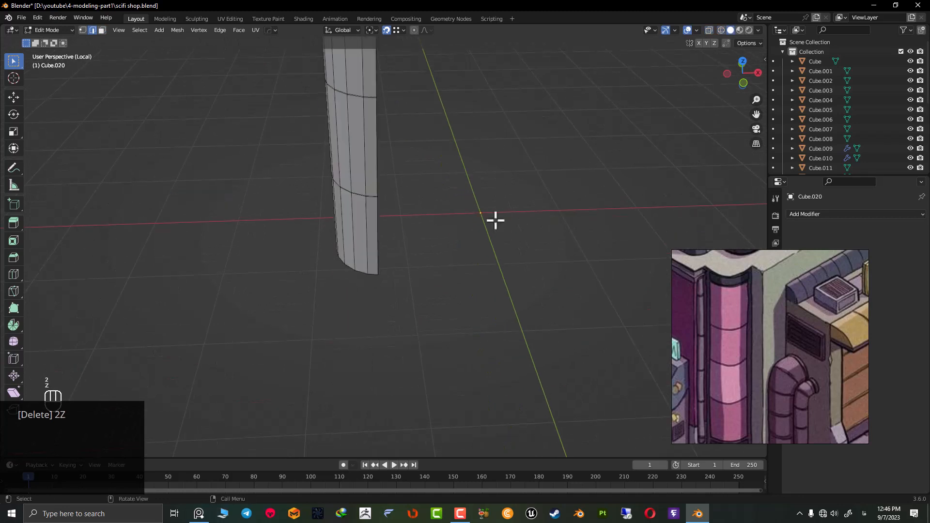
scroll(309, 209, up, 3)
shift+middle_drag(308, 209, 398, 289)
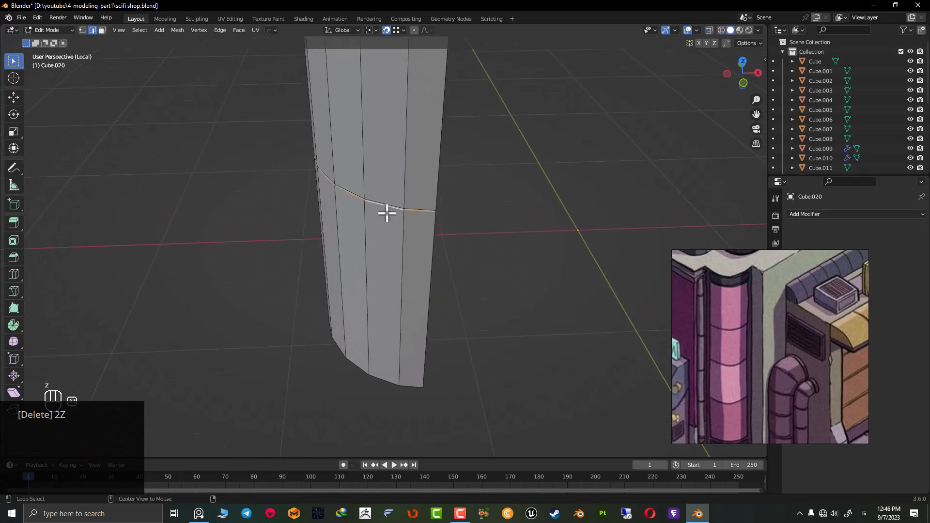
scroll(387, 208, up, 5)
alt+shift+click(415, 160)
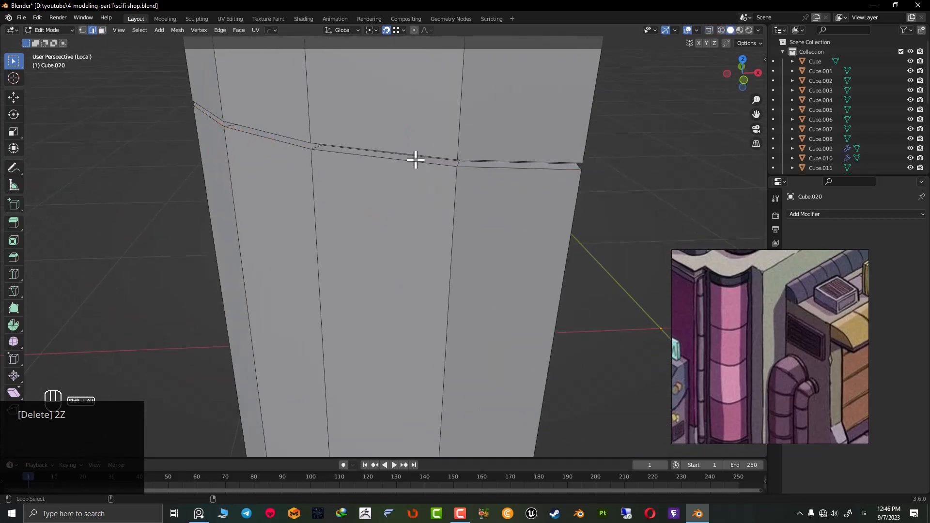
middle_drag(421, 156, 439, 184)
alt+shift+click(426, 254)
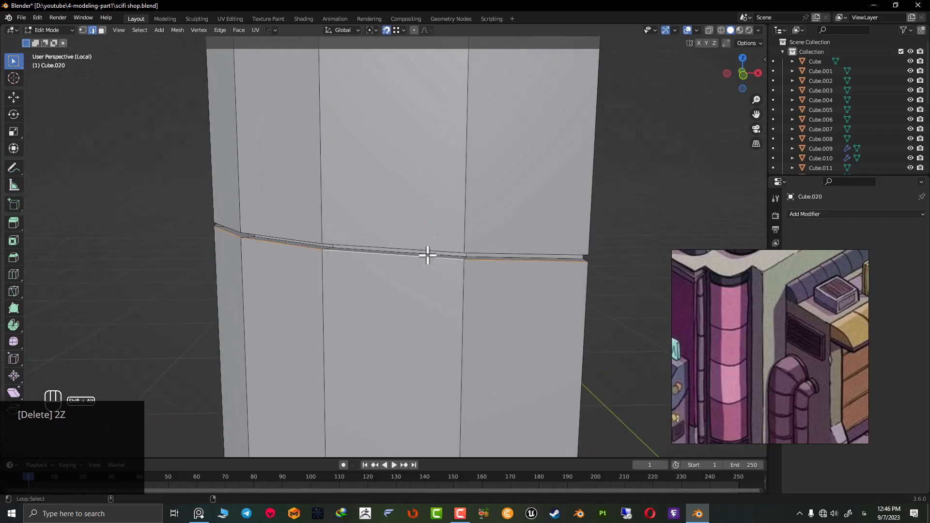
Add the raised edge loops bordering the panel's remaining horizontal grooves to the selection.
middle_drag(430, 249, 496, 293)
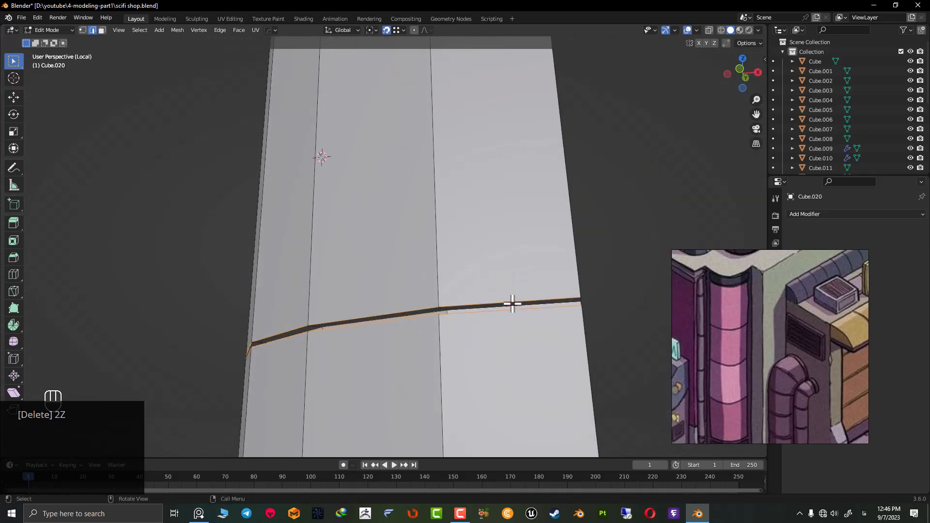
scroll(442, 268, down, 2)
shift+middle_drag(440, 139, 444, 438)
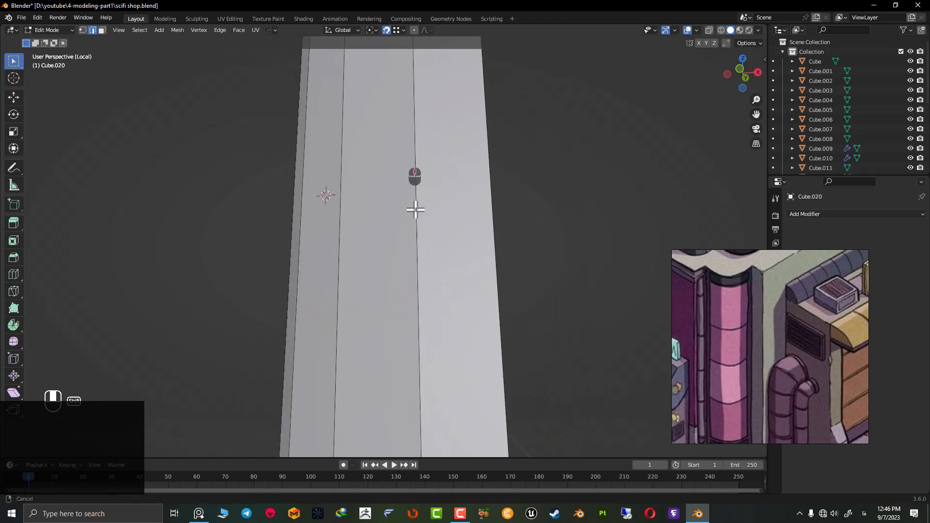
mouse_move(415, 210)
shift+middle_down()
mouse_move(415, 363)
mouse_move(441, 199)
mouse_move(384, 193)
mouse_move(367, 227)
mouse_move(430, 214)
mouse_move(391, 205)
mouse_move(410, 201)
shift+middle_up()
scroll(392, 209, up, 2)
shift+middle_drag(433, 254, 414, 229)
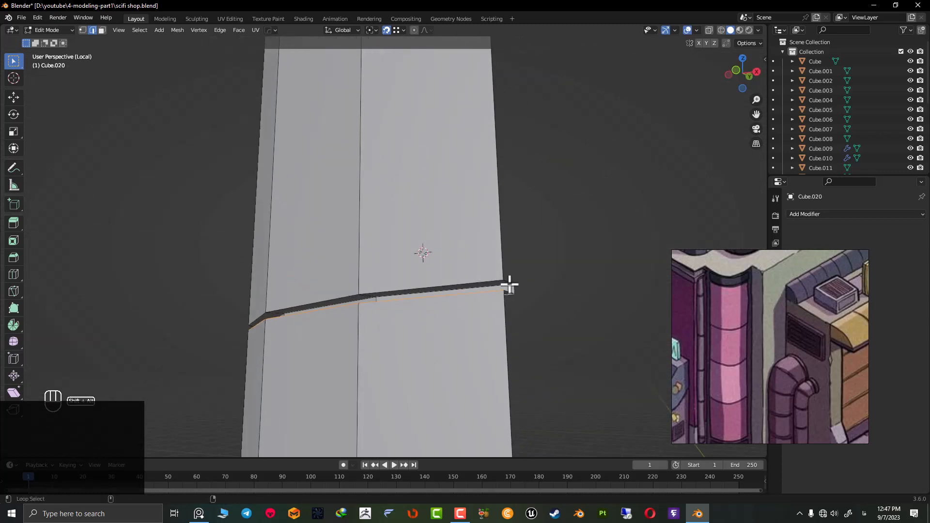
scroll(467, 301, up, 2)
alt+shift+click(436, 311)
alt+shift+click(407, 314)
scroll(389, 227, down, 4)
shift+middle_drag(388, 227, 385, 262)
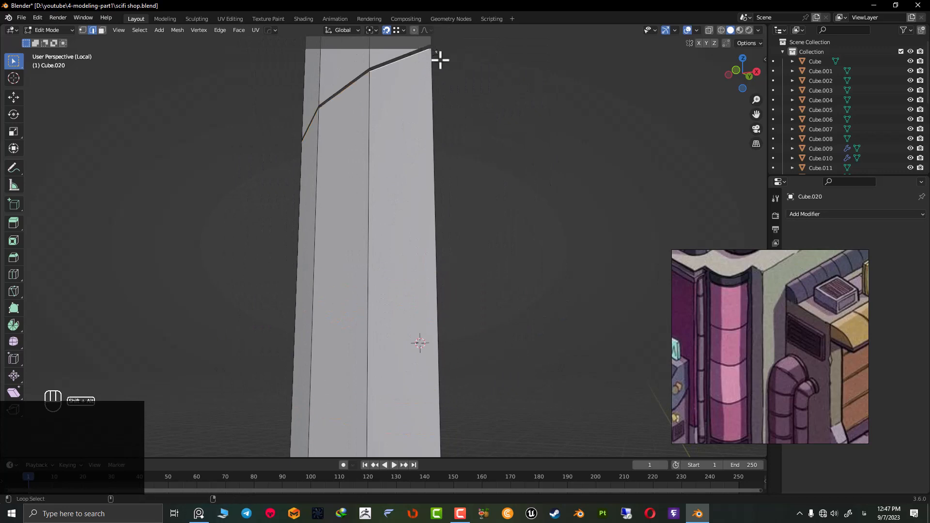
Apply the panel's scale and bevel the selected groove edges by about 0.0017 m.
scroll(455, 154, down, 9)
middle_drag(455, 154, 452, 196)
scroll(451, 195, up, 5)
shift+middle_drag(490, 112, 411, 321)
middle_drag(401, 221, 380, 263)
scroll(395, 234, down, 5)
scroll(336, 189, up, 3)
scroll(336, 216, up, 2)
key(Tab)
key(ctrl+a)
click(379, 263)
key(Tab)
key(ctrl+b)
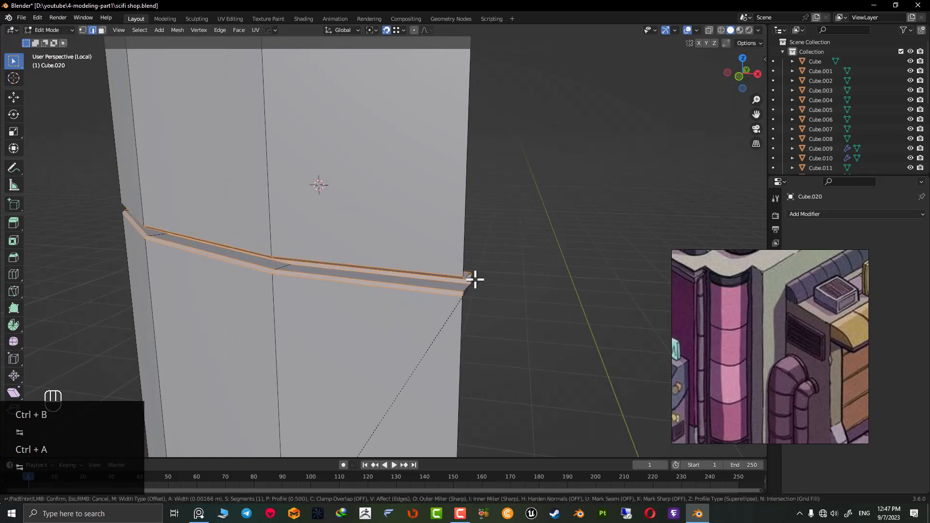
click(475, 280)
Delete the faces closing the panel's upper end, using wireframe display, and return to solid display.
mouse_move(475, 280)
middle_down()
mouse_move(455, 258)
mouse_move(353, 311)
middle_up()
key(z)
click(192, 264)
key(Tab)
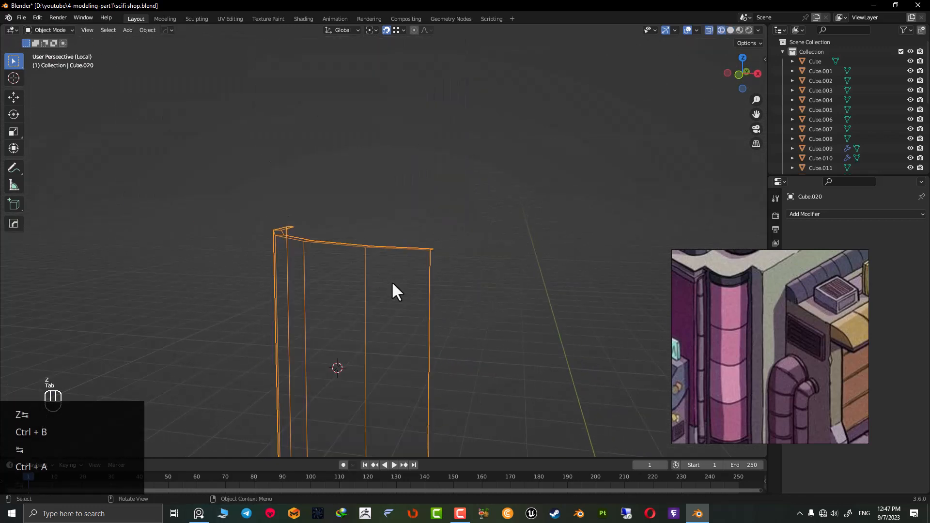
key(Tab)
key(Delete)
click(297, 278)
key(z)
click(386, 275)
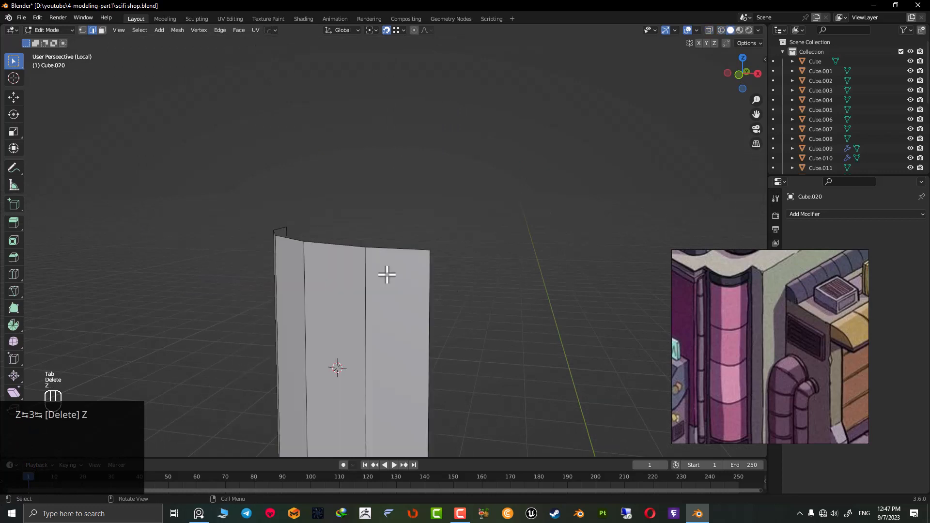
Select the panel's bottom end in wireframe display and delete its faces.
scroll(387, 274, down, 8)
scroll(402, 367, up, 4)
key(z)
click(124, 225)
shift+middle_drag(124, 224, 188, 249)
drag(459, 191, 211, 288)
key(Delete)
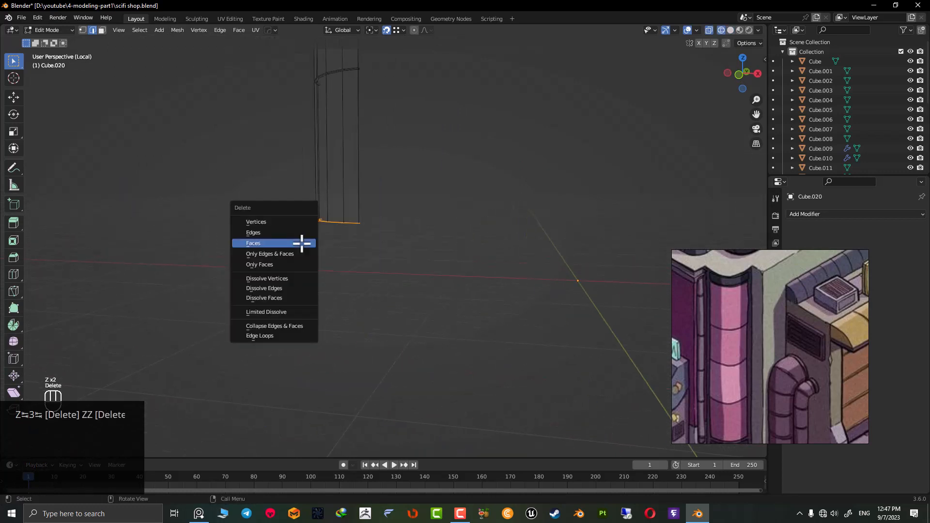
click(302, 244)
Bring back the whole shop in solid display and shade the curved panel smooth.
key(z)
click(415, 238)
key(slash)
key(Tab)
right_click(352, 254)
click(353, 255)
scroll(353, 215, up, 3)
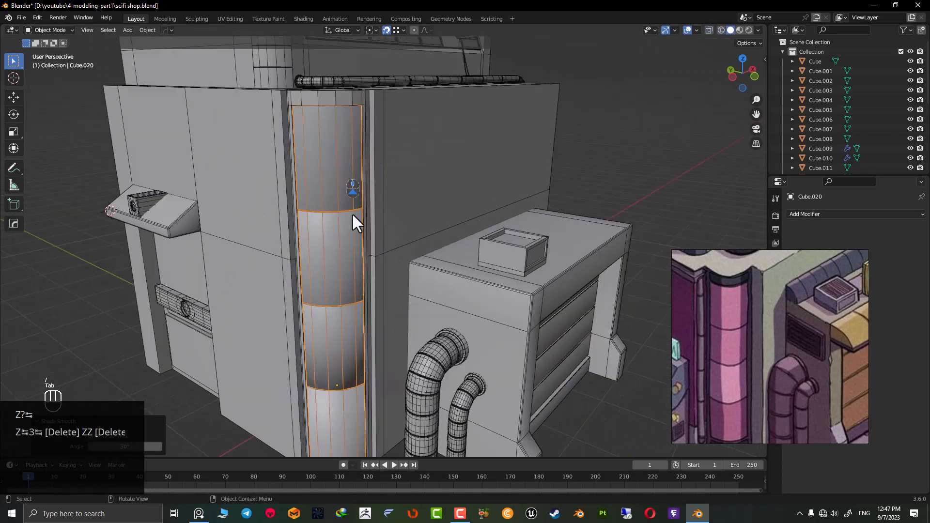
scroll(352, 214, down, 3)
scroll(371, 286, up, 8)
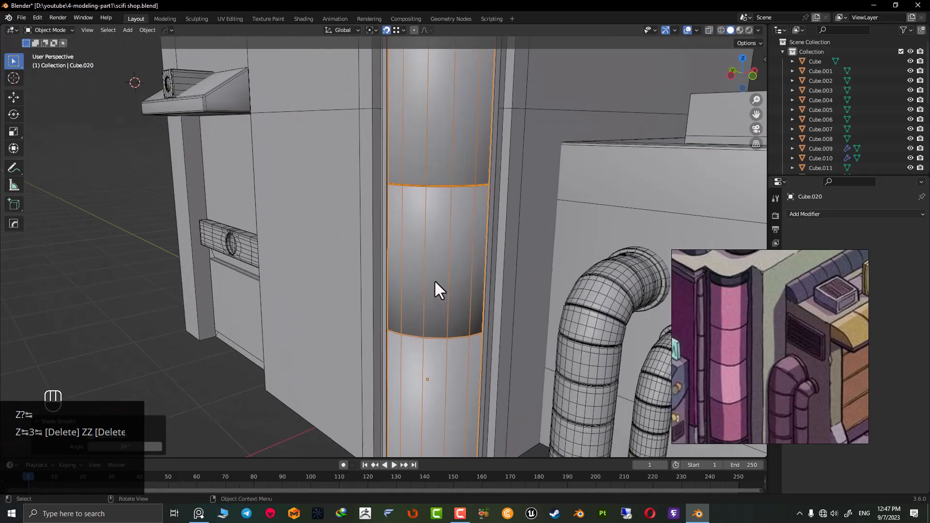
scroll(426, 233, down, 3)
right_click(368, 107)
scroll(417, 145, up, 8)
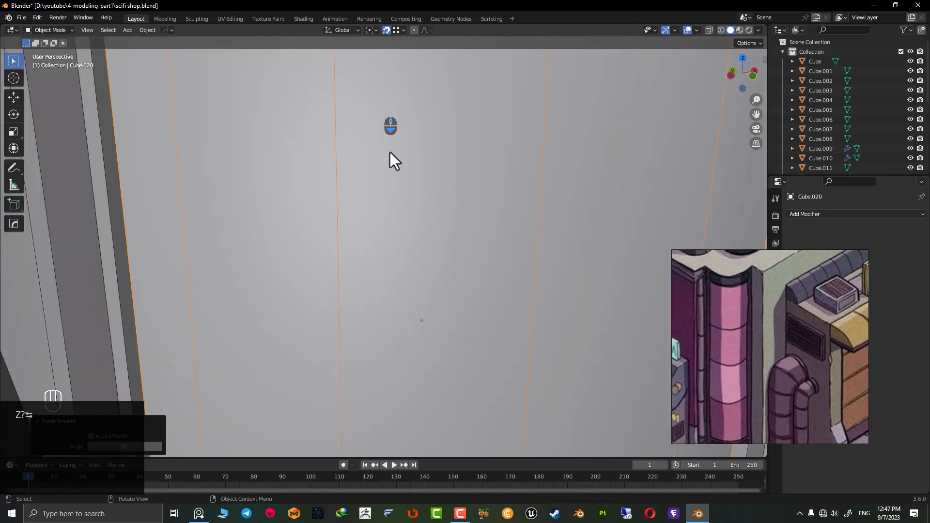
Isolate the curved panel and select the edge loops along one of its horizontal grooves.
key(slash)
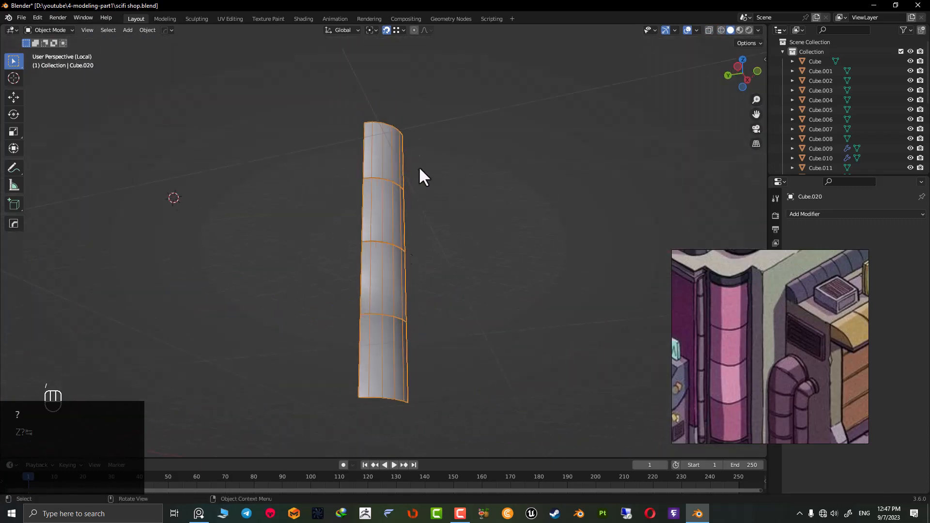
ctrl+middle_drag(427, 252, 350, 242)
ctrl+middle_drag(350, 242, 347, 190)
key(Tab)
key(2)
alt+click(328, 222)
scroll(331, 238, down, 6)
middle_drag(378, 232, 436, 208)
ctrl+middle_drag(436, 209, 457, 224)
scroll(360, 242, up, 5)
alt+shift+click(353, 240)
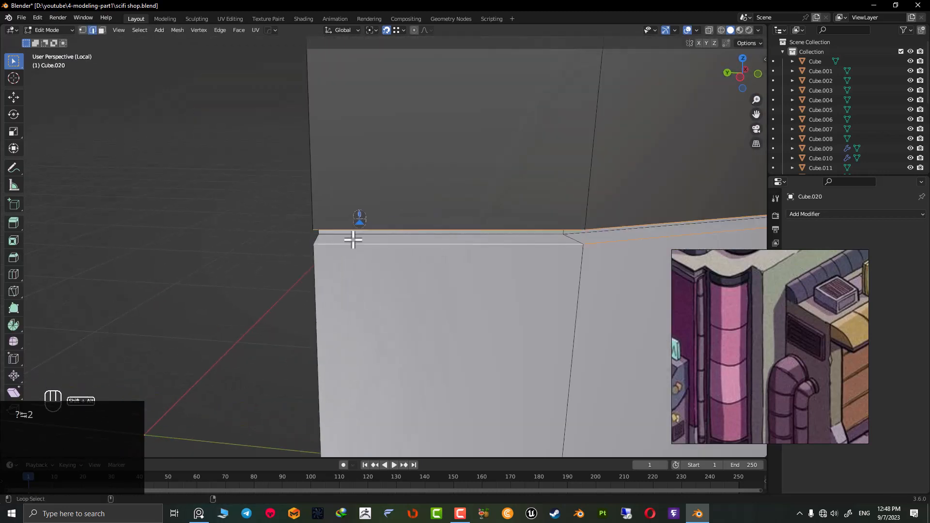
Bevel the selected groove edge loops with a width of 0.00143 m and one segment.
middle_drag(354, 239, 389, 168)
shift+middle_drag(371, 96, 483, 193)
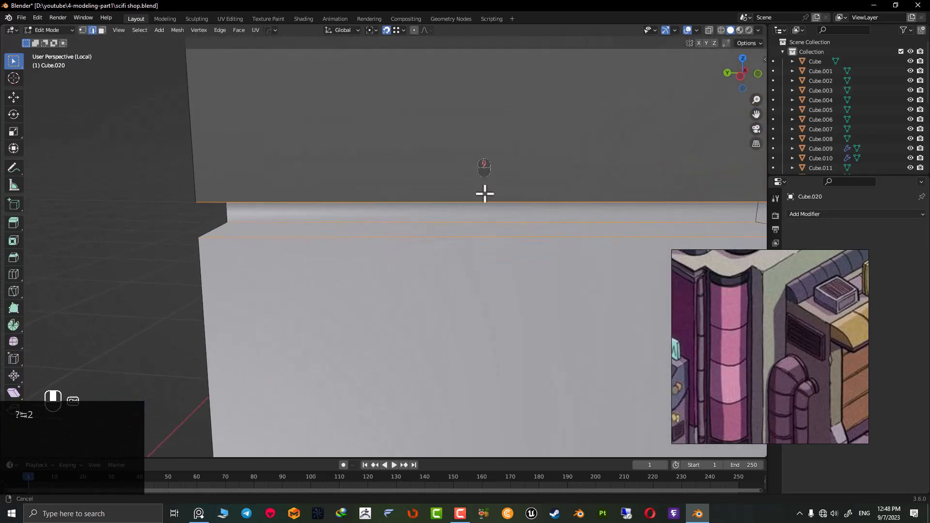
key(ctrl+b)
click(478, 189)
scroll(446, 167, down, 5)
scroll(446, 167, up, 8)
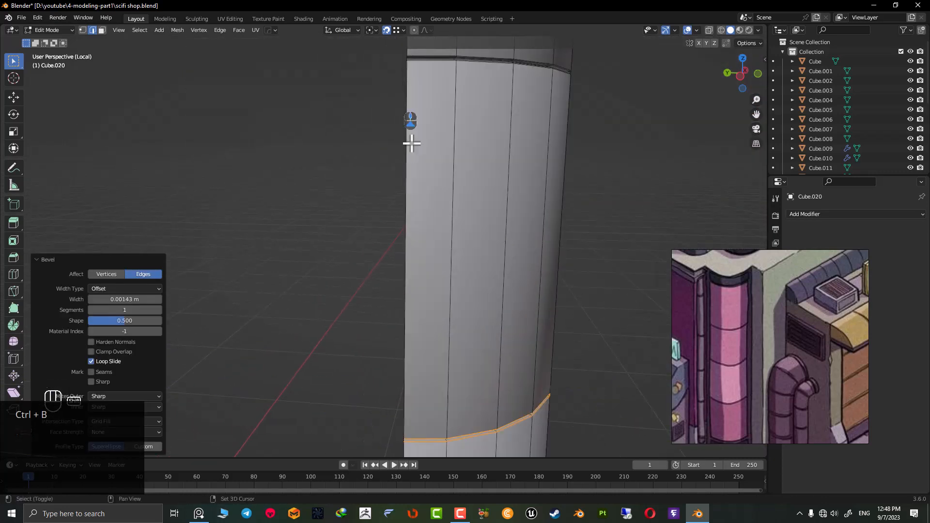
Shade the curved panel smooth with Auto Smooth enabled.
key(Tab)
right_click(354, 247)
click(354, 246)
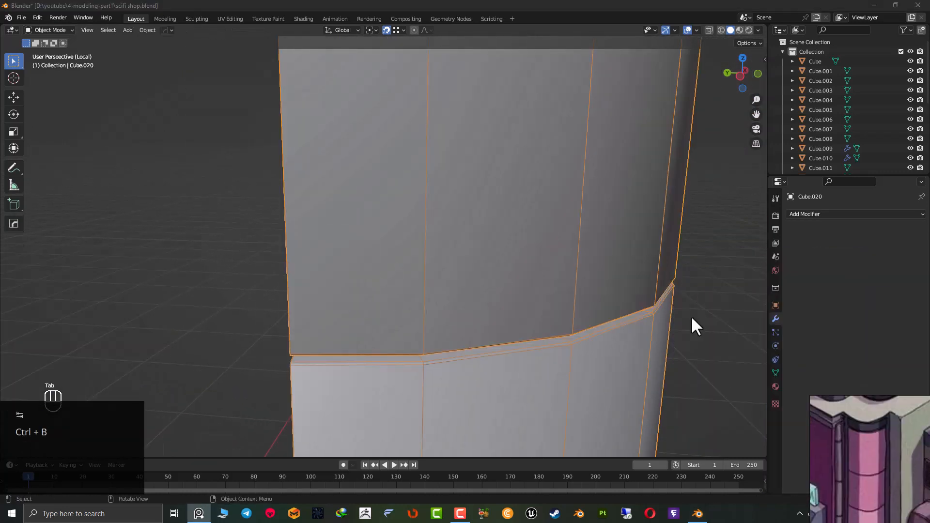
scroll(527, 307, down, 4)
right_click(403, 201)
click(386, 210)
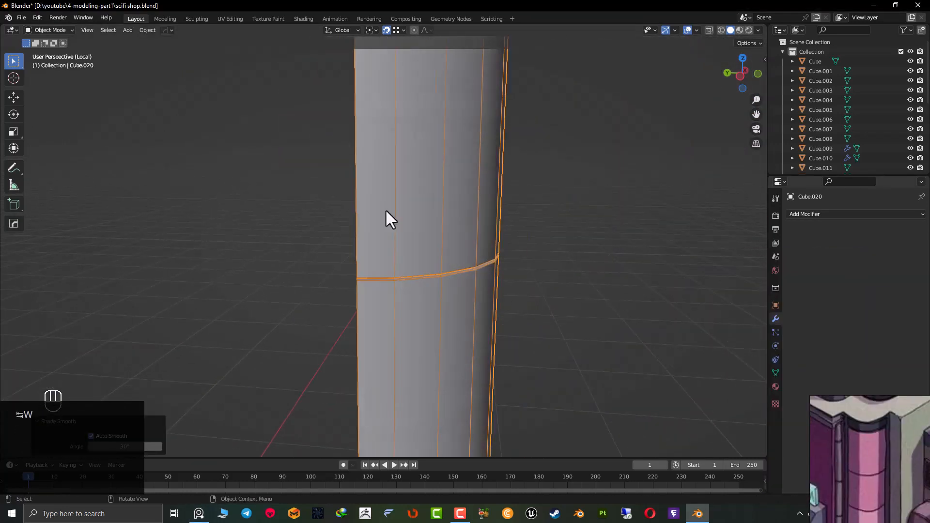
Leave the panel's isolated view to show the whole shop and save the file.
scroll(412, 214, down, 5)
middle_drag(443, 220, 412, 384)
key(slash)
scroll(371, 205, up, 5)
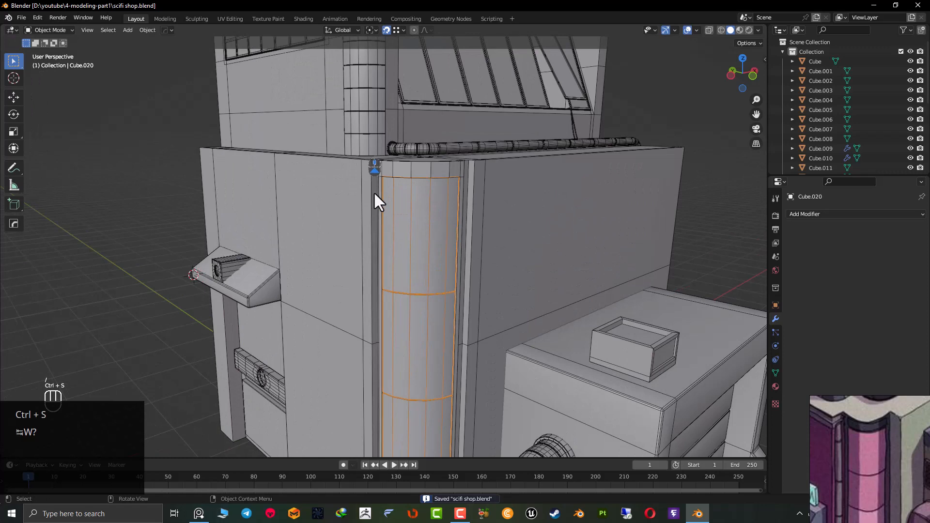
Select the frame around the curved panel, isolate it and open its mesh for editing.
click(373, 191)
scroll(407, 238, down, 2)
click(391, 237)
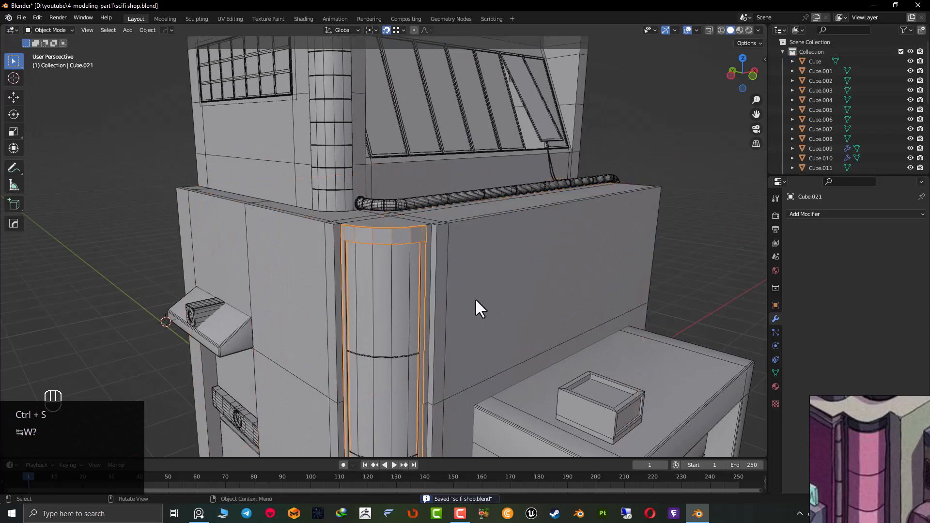
middle_drag(475, 298, 660, 360)
scroll(855, 458, down, 3)
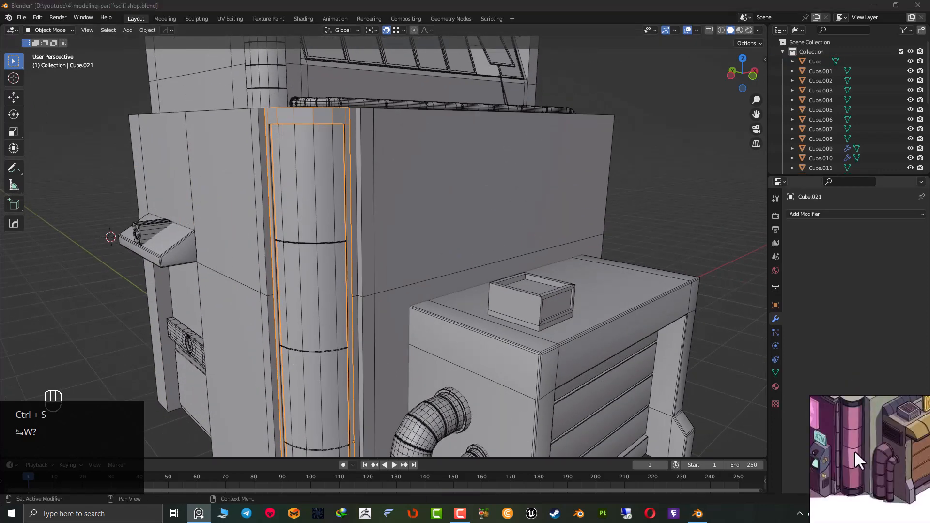
scroll(321, 269, down, 6)
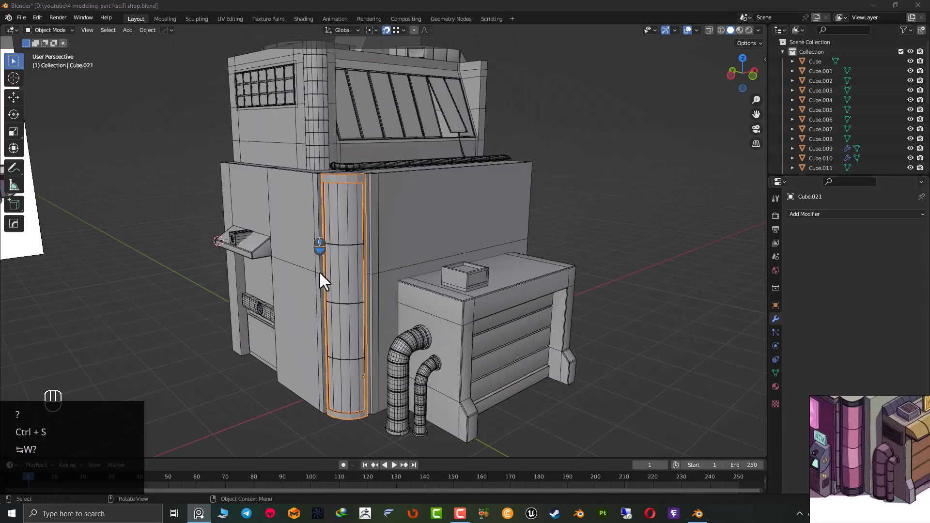
key(KP_Divide)
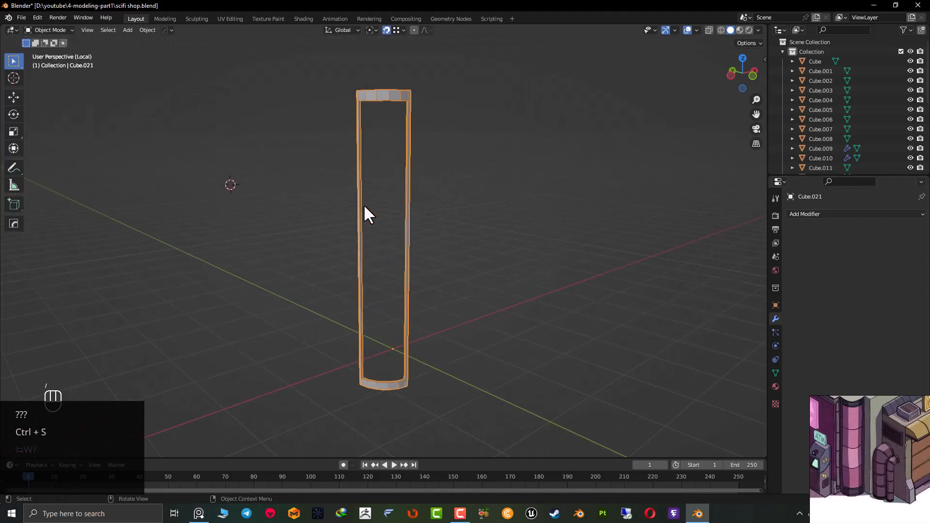
scroll(364, 310, up, 5)
key(Tab)
Select the front edge loop around the frame's inner opening, undoing the stray loop selection.
middle_drag(373, 347, 314, 339)
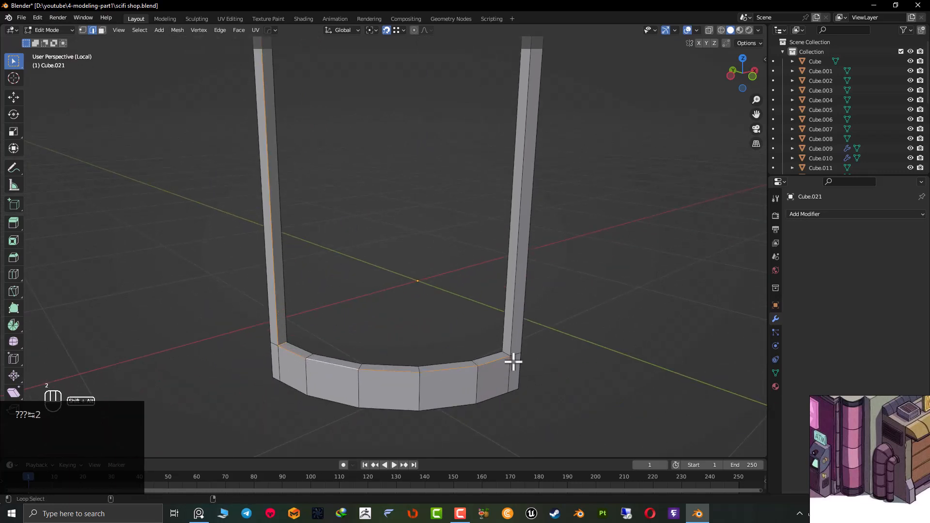
scroll(524, 348, down, 3)
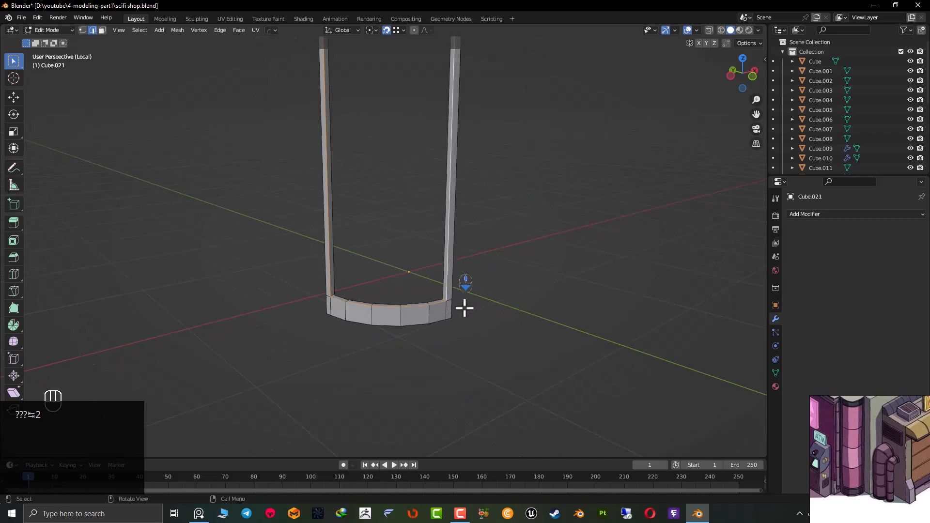
scroll(453, 305, up, 3)
middle_drag(270, 339, 330, 303)
scroll(461, 193, down, 4)
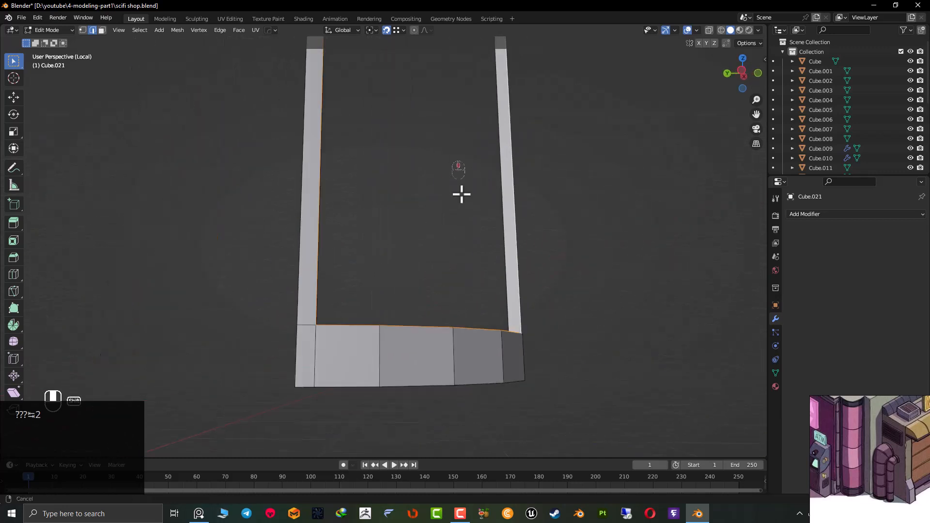
middle_drag(461, 193, 407, 209)
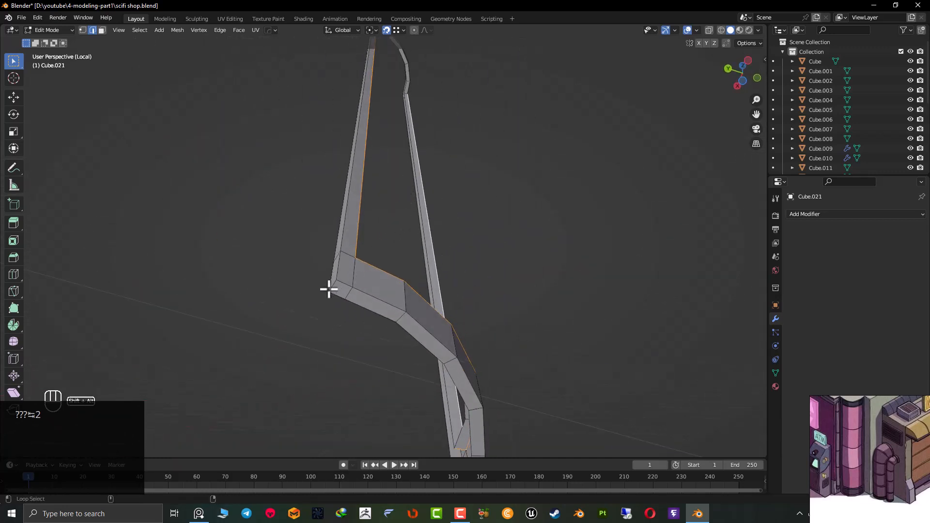
key(ctrl+z)
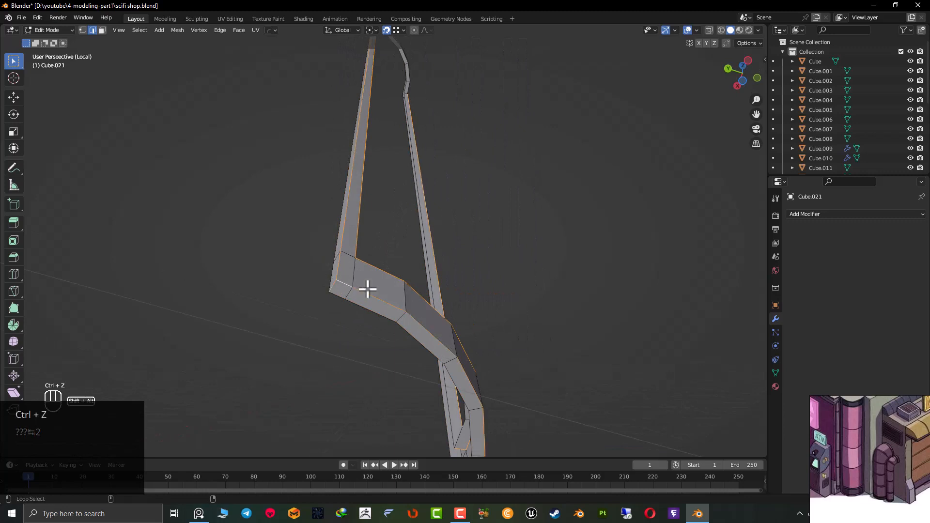
Add the long edge loop along the frame's outer side to the selection.
scroll(523, 332, down, 4)
middle_drag(524, 332, 403, 296)
shift+middle_drag(504, 240, 438, 289)
scroll(435, 287, up, 4)
alt+shift+click(469, 338)
scroll(469, 334, down, 8)
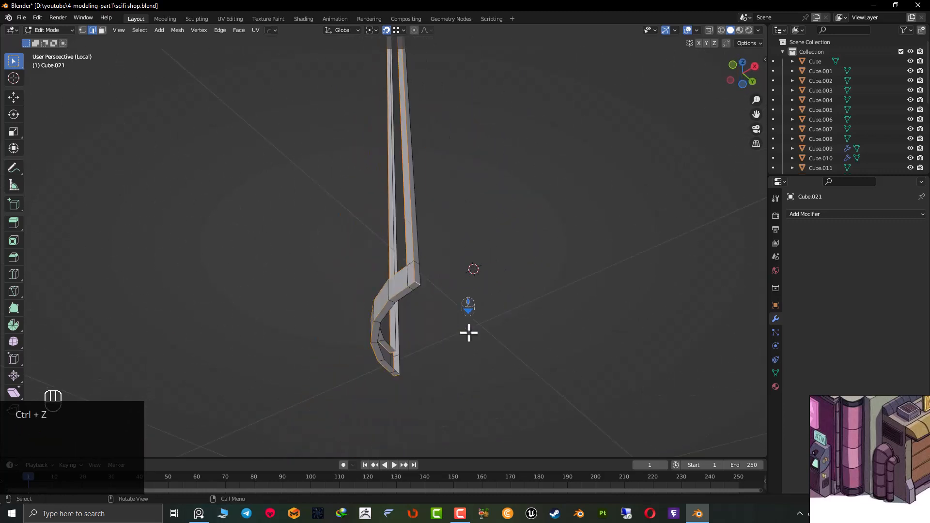
Extend the edge selection at the frame's upper band, working from its outer corner.
middle_drag(446, 248, 466, 330)
shift+middle_drag(478, 89, 447, 306)
middle_drag(380, 222, 368, 281)
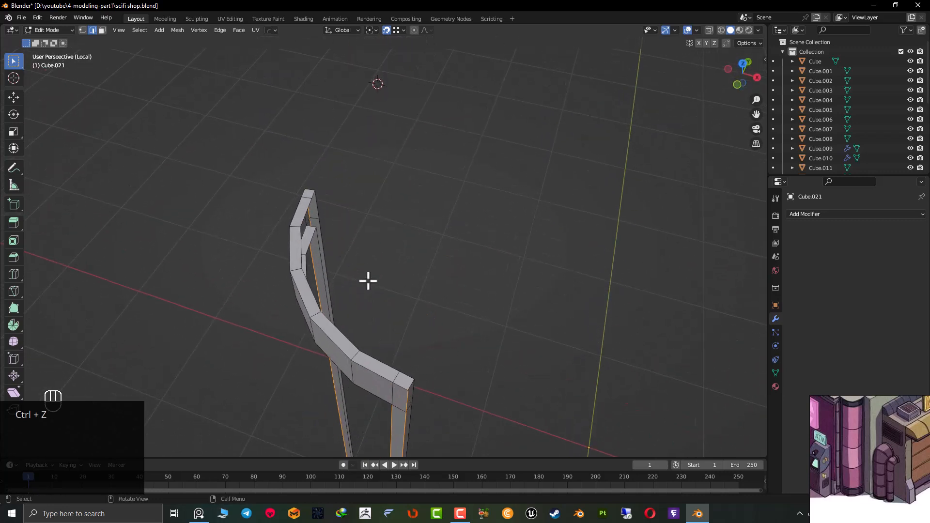
middle_drag(387, 383, 567, 233)
shift+middle_drag(470, 155, 488, 268)
scroll(502, 278, up, 6)
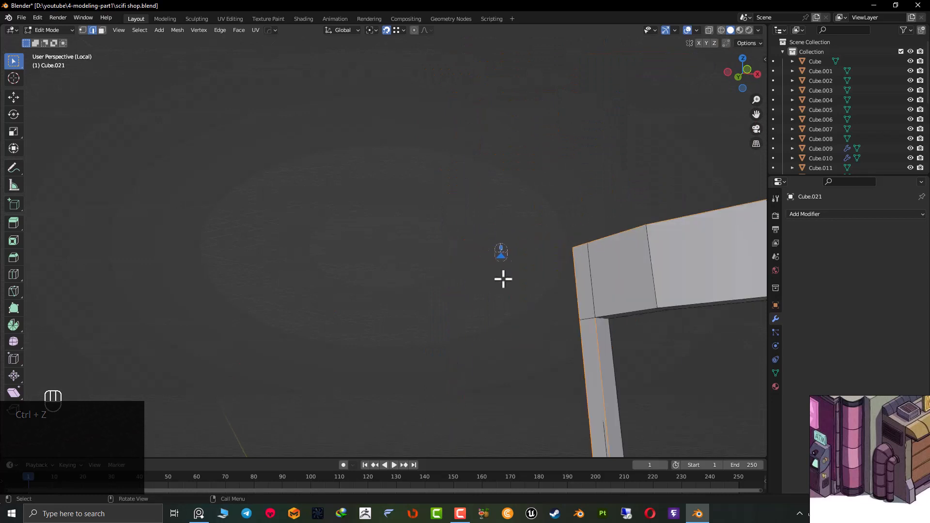
shift+middle_drag(581, 275, 501, 220)
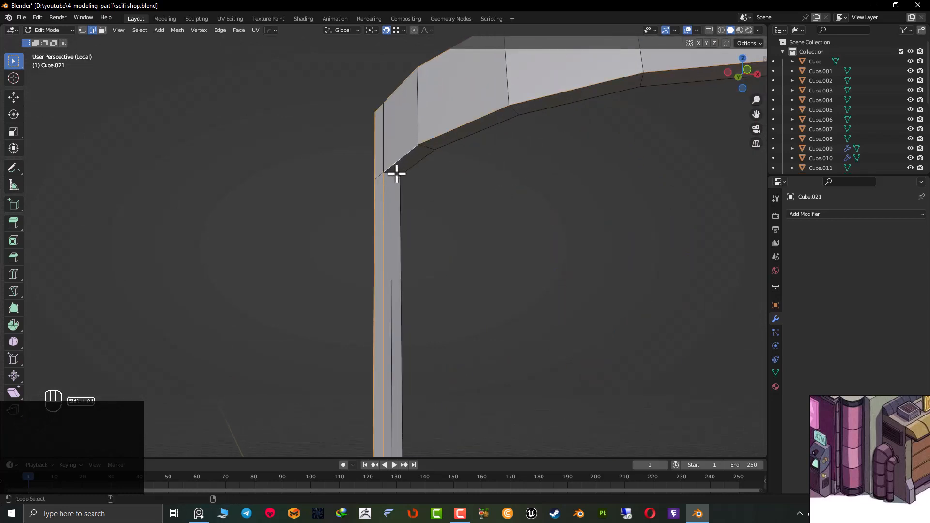
Complete the front edge selection around the opening beneath the frame's upper band and leave mesh editing.
scroll(491, 179, down, 4)
middle_drag(492, 179, 524, 156)
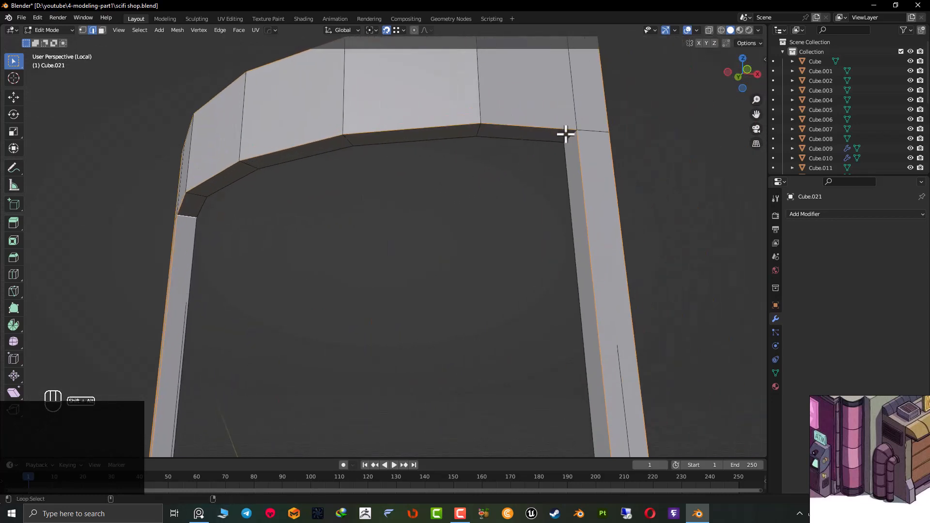
shift+middle_drag(600, 148, 550, 178)
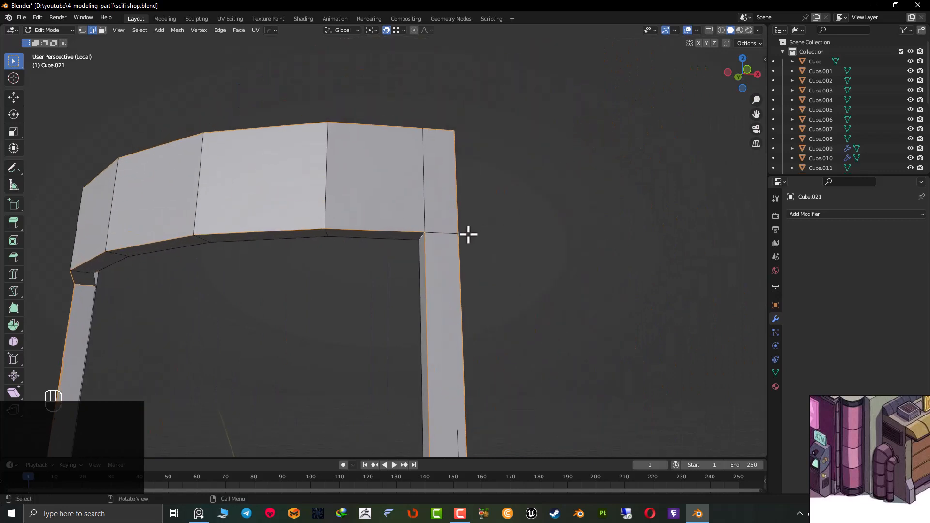
scroll(450, 226, up, 6)
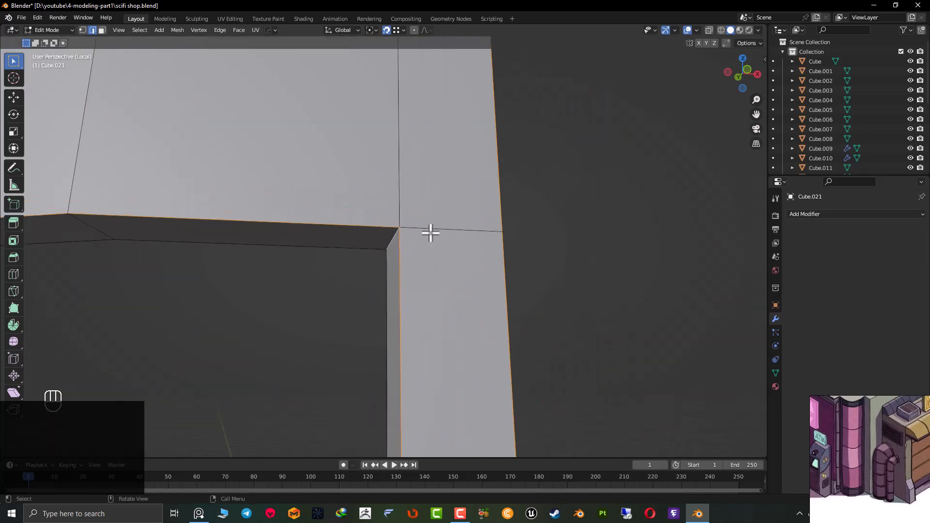
key(Tab)
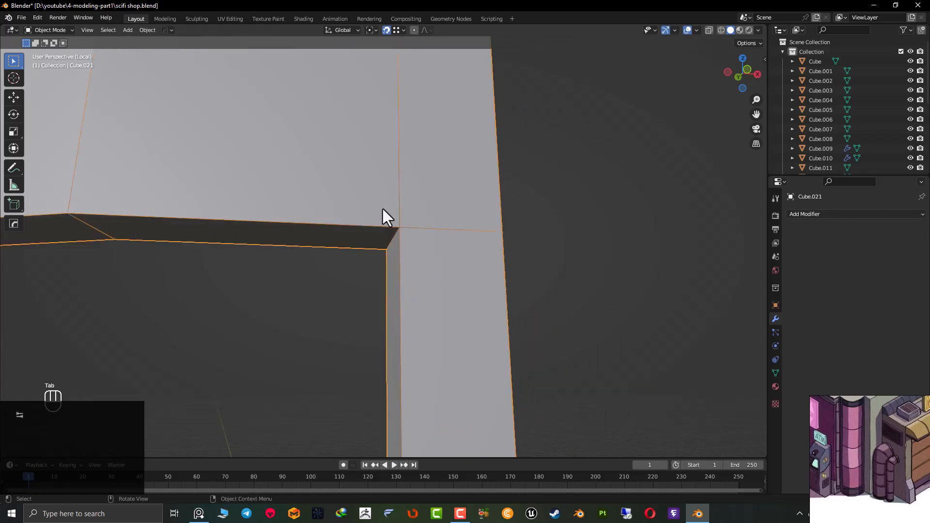
Bevel the selected edges around the frame's opening with one segment about 0.003 m wide and shade the frame smooth.
key(Tab)
middle_drag(444, 247, 375, 252)
key(ctrl+b)
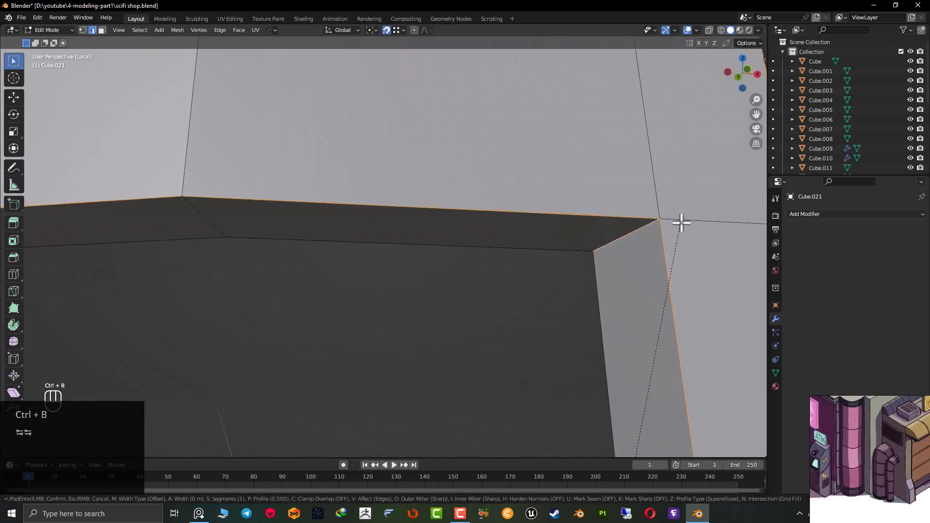
click(674, 229)
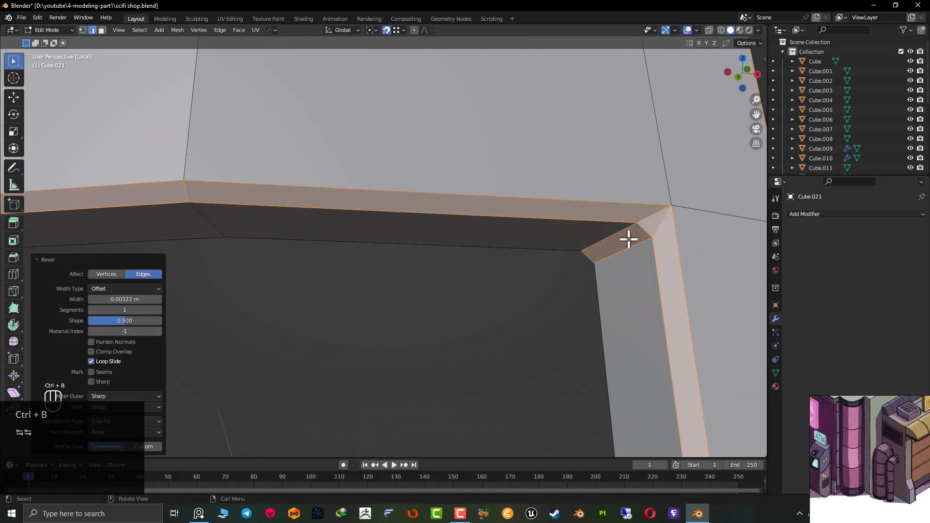
shift+middle_drag(643, 204, 632, 201)
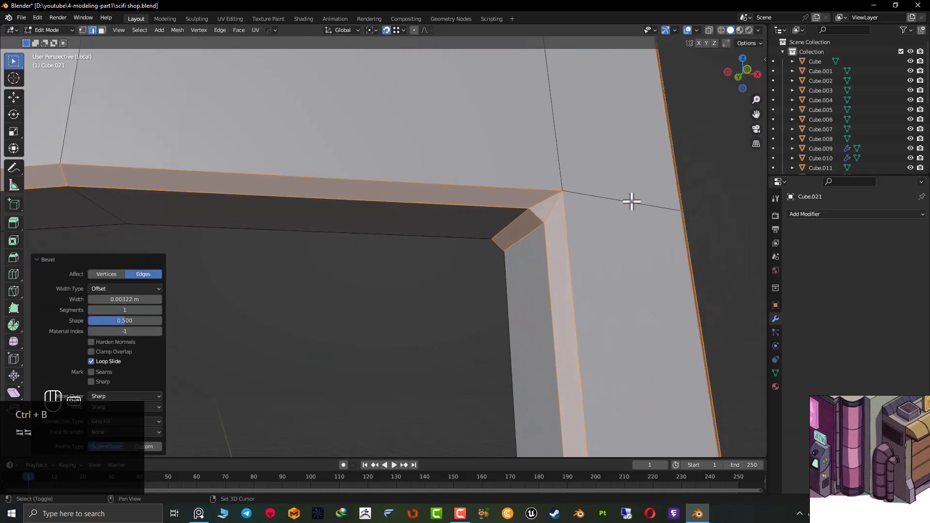
key(Tab)
right_click(566, 162)
click(561, 151)
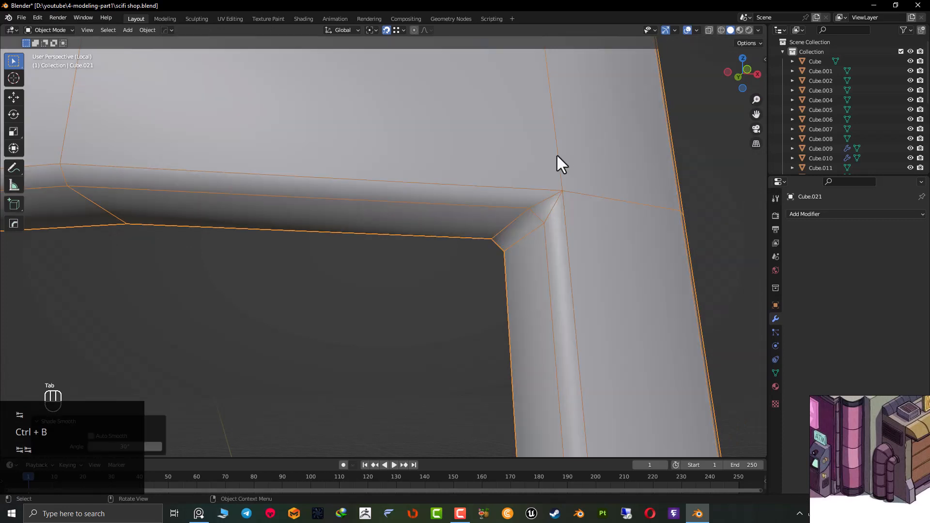
Change the viewport's solid shading to the glossy red MatCap.
scroll(558, 156, down, 6)
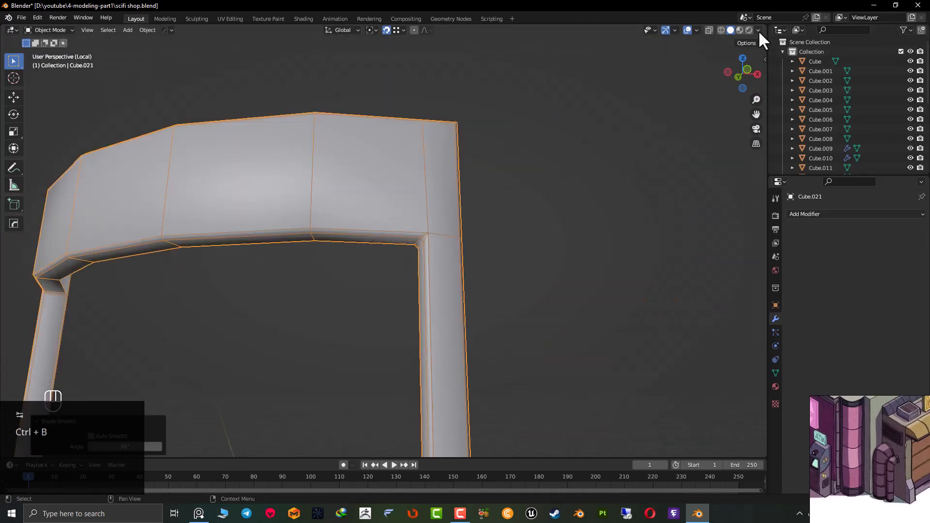
click(758, 30)
click(749, 78)
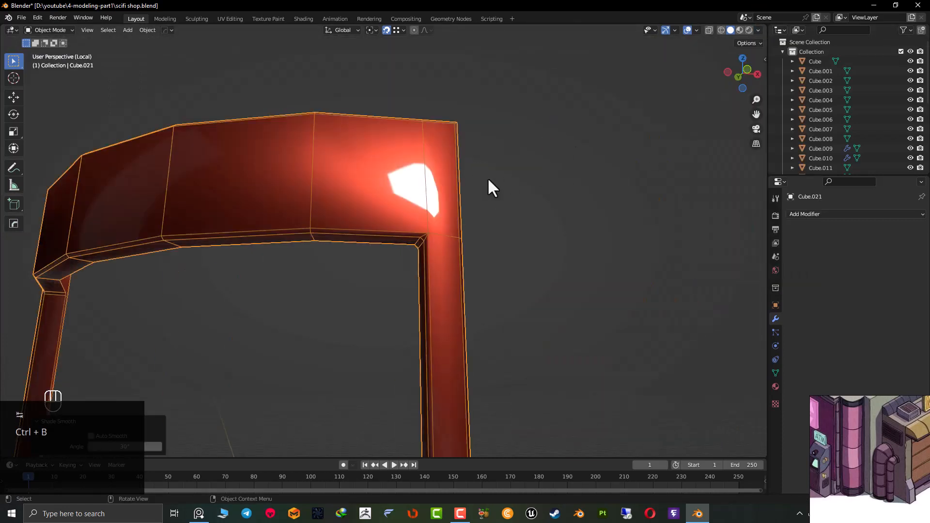
mouse_move(488, 177)
shift+middle_down()
mouse_move(462, 164)
mouse_move(481, 167)
mouse_move(479, 178)
mouse_move(520, 162)
mouse_move(463, 165)
mouse_move(467, 150)
mouse_move(465, 162)
mouse_move(475, 158)
mouse_move(465, 139)
mouse_move(459, 148)
mouse_move(525, 154)
mouse_move(519, 158)
shift+middle_up()
Undo the frame's smooth shading and manual edge bevel.
key(ctrl+z)
key(ctrl+z)
key(ctrl+z)
scroll(530, 163, up, 3)
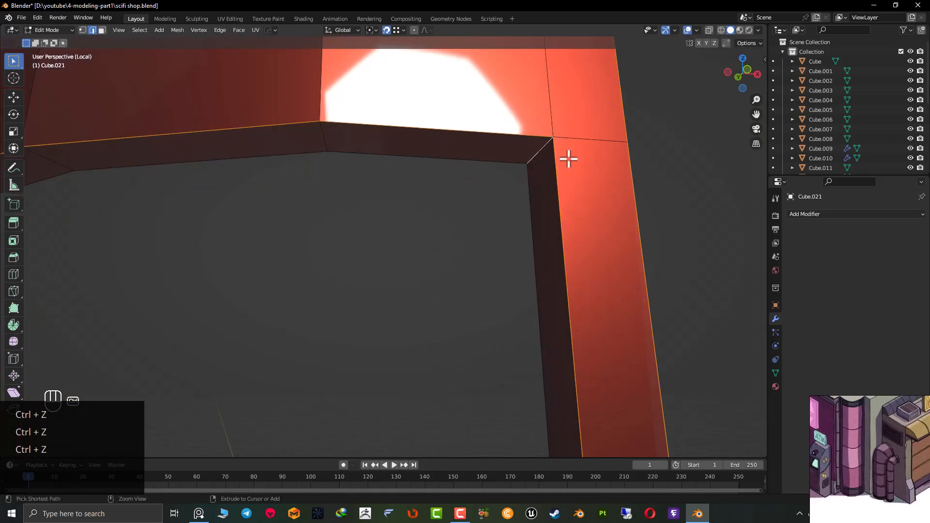
Add a HardOps bevel to the whole frame with 1 segment, a 0.002 m width and a 30° angle limit.
key(Tab)
key(q)
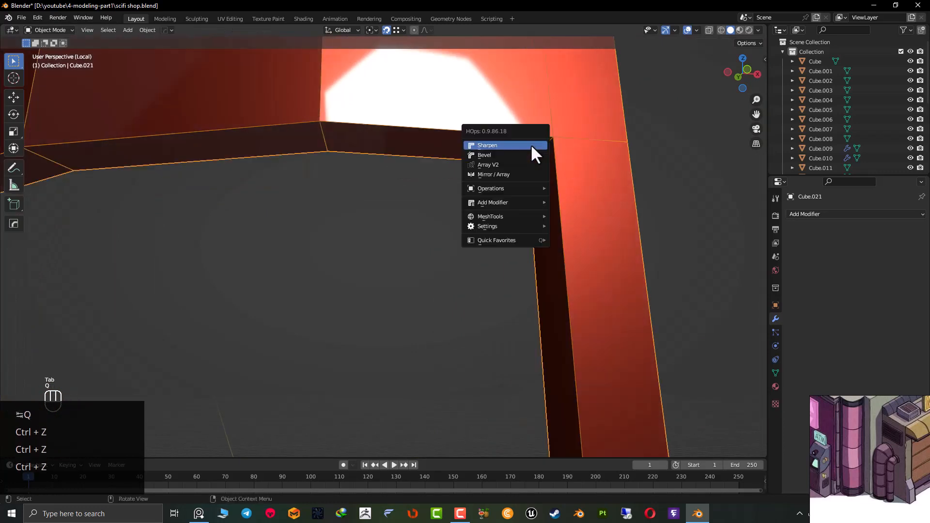
click(522, 158)
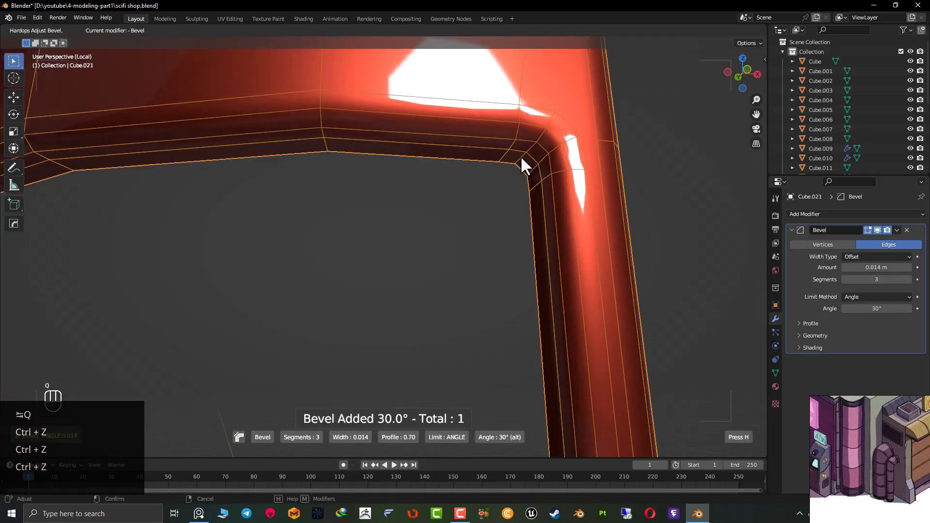
scroll(526, 155, down, 1)
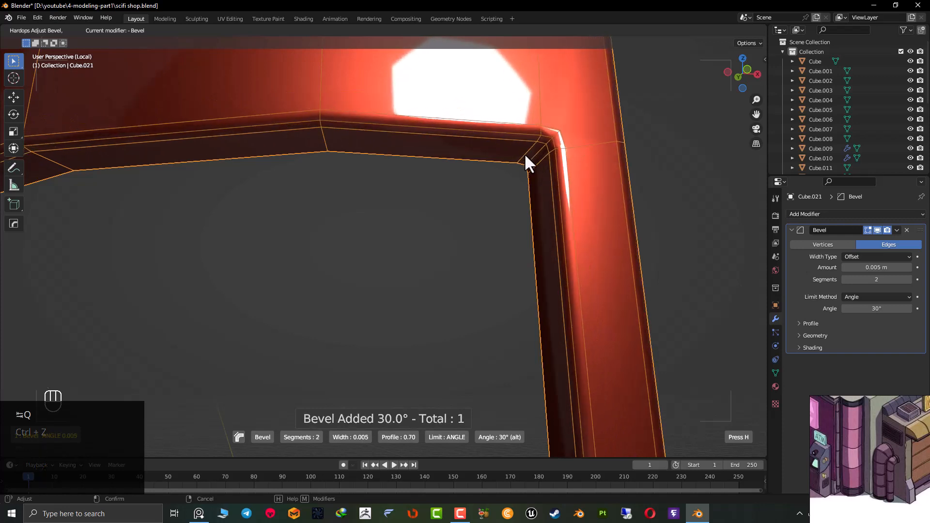
scroll(527, 156, down, 1)
click(525, 153)
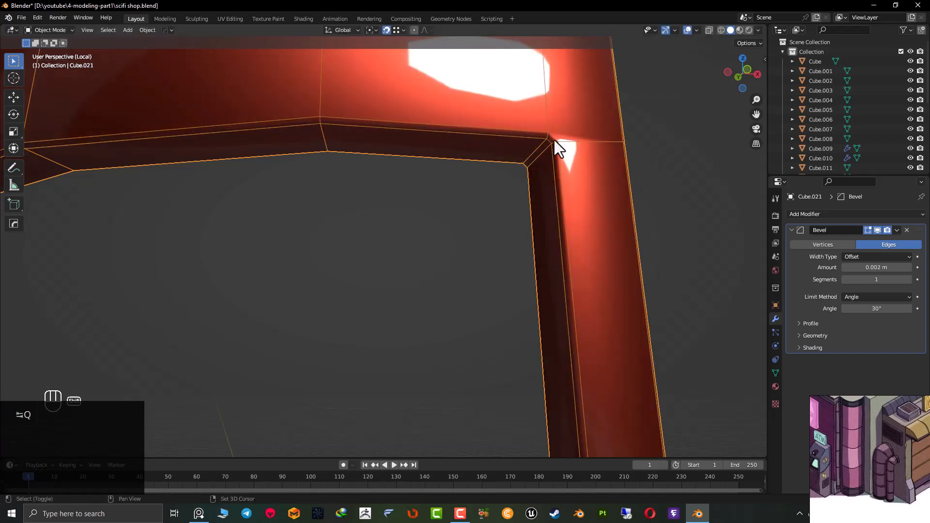
Examine the bevel's shading and topology at the inner corner beneath the frame's upper band.
middle_drag(554, 140, 528, 180)
key(Tab)
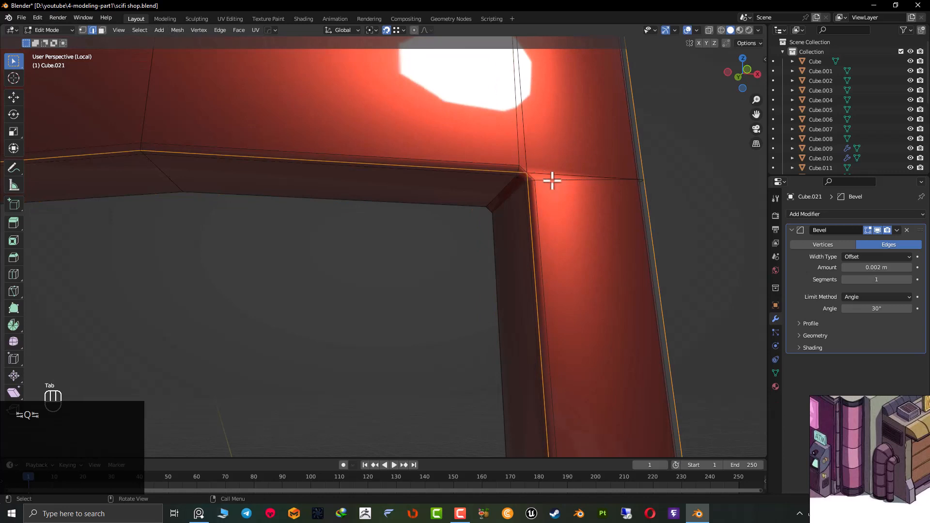
key(Tab)
shift+middle_drag(568, 171, 524, 213)
scroll(533, 215, up, 1)
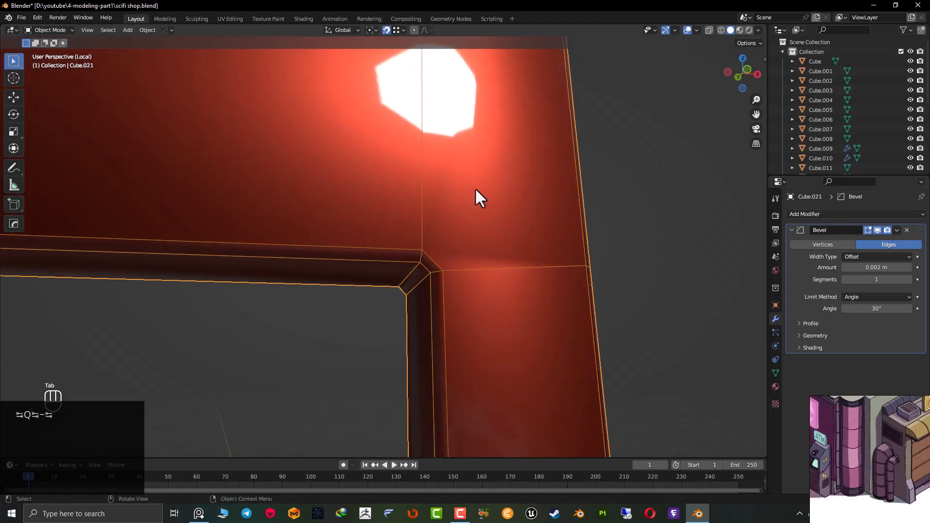
scroll(475, 192, down, 5)
mouse_move(476, 196)
middle_down()
mouse_move(495, 194)
mouse_move(458, 206)
mouse_move(481, 193)
mouse_move(475, 200)
middle_up()
scroll(460, 201, up, 8)
scroll(452, 205, down, 1)
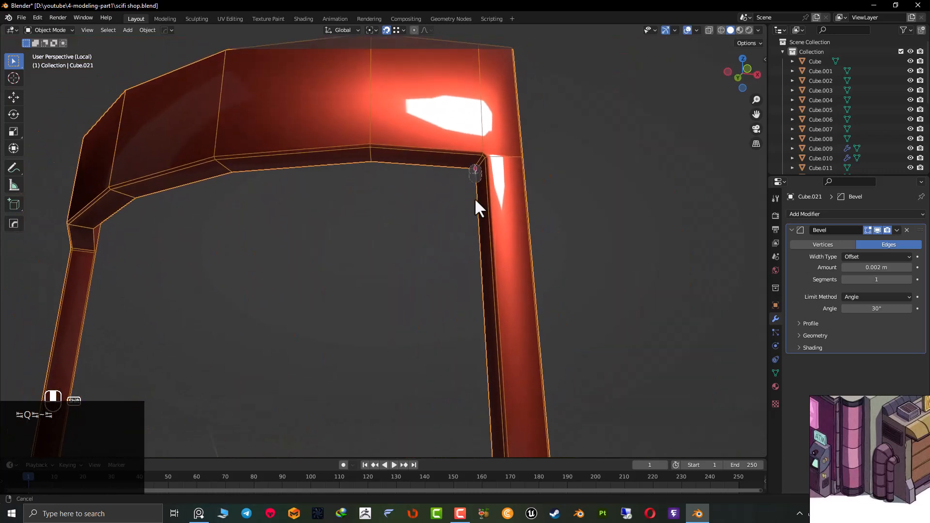
key(ctrl+z)
key(ctrl+z)
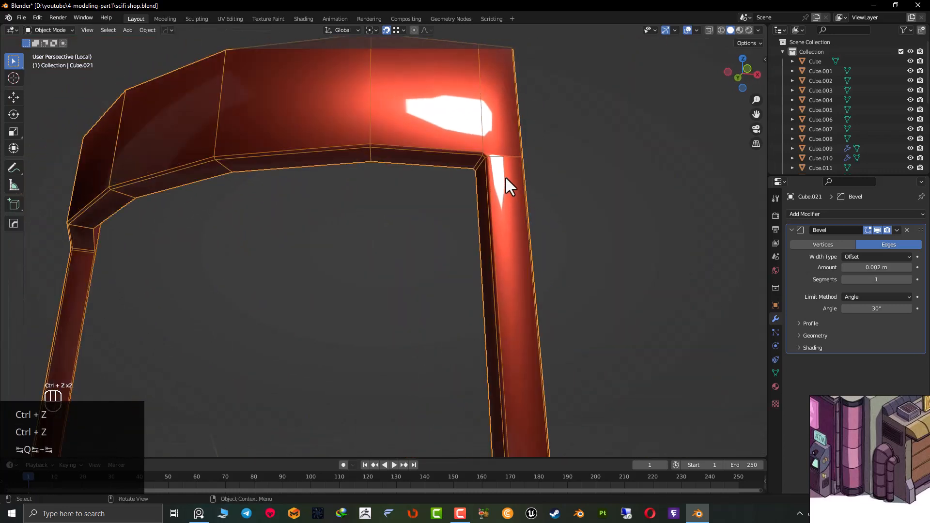
Apply the frame's Bevel modifier and check the resulting mesh.
click(897, 231)
click(881, 241)
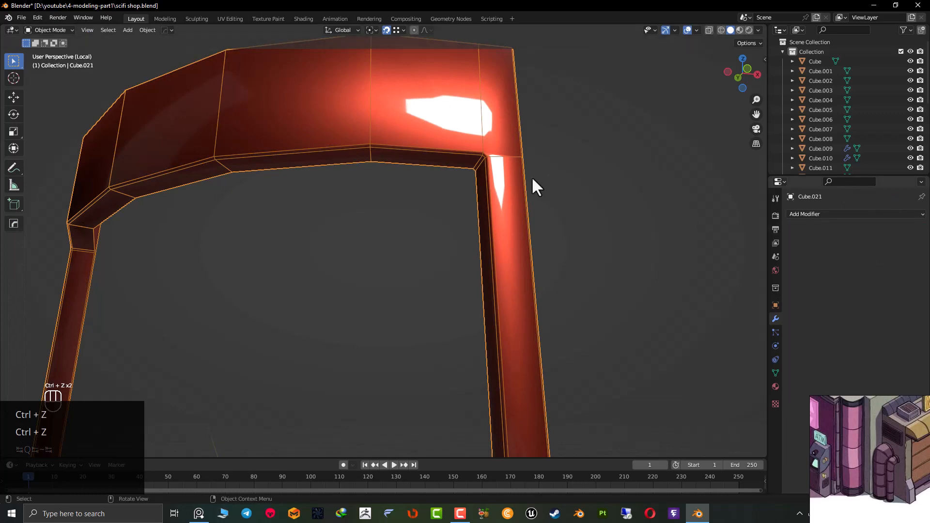
key(Tab)
key(Tab)
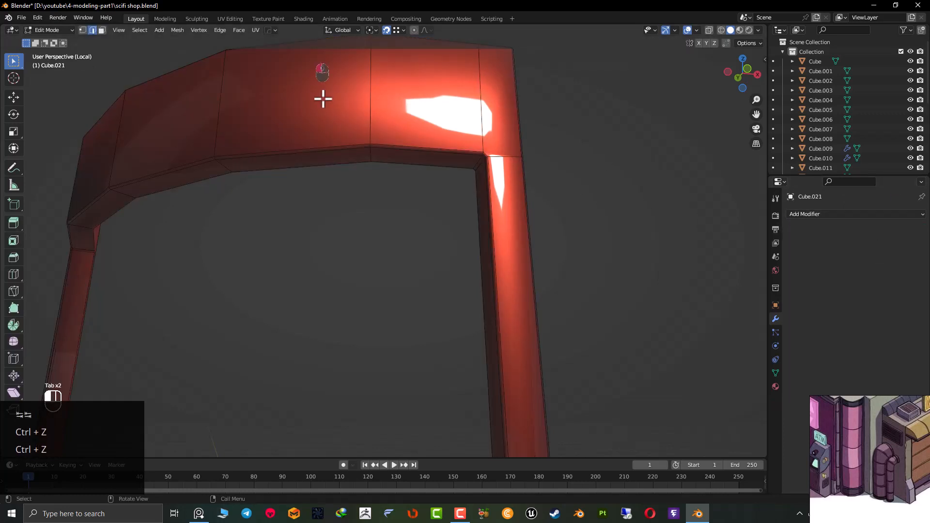
key(Tab)
Add a Subdivision Surface modifier to the frame and turn off its viewport display.
click(817, 216)
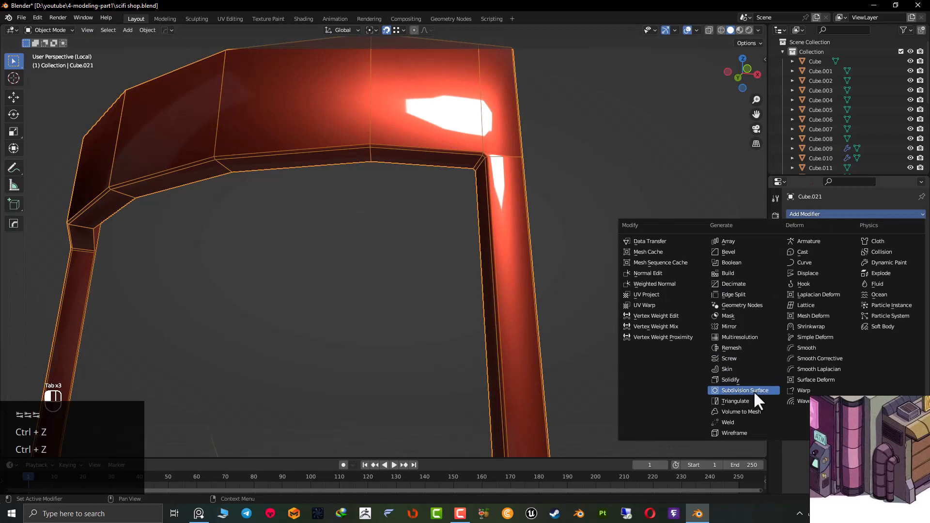
click(754, 390)
shift+middle_drag(490, 227, 481, 226)
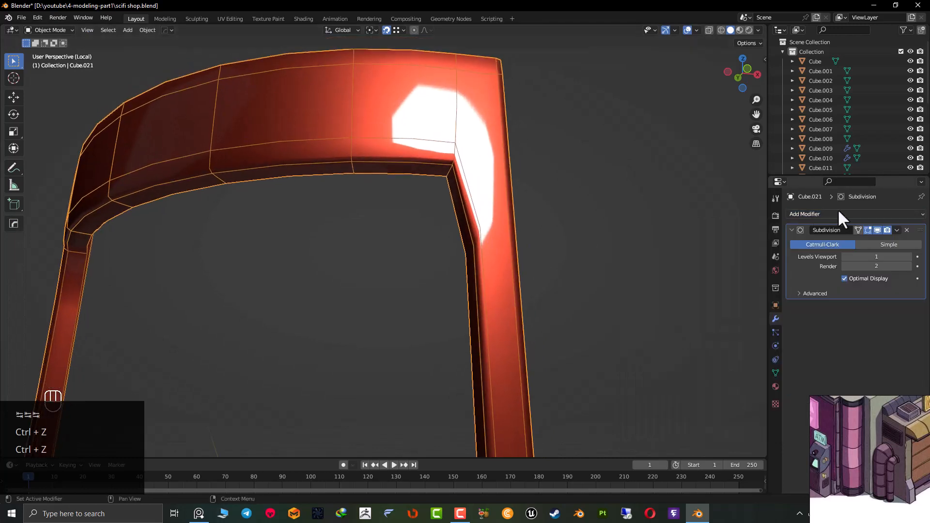
click(878, 230)
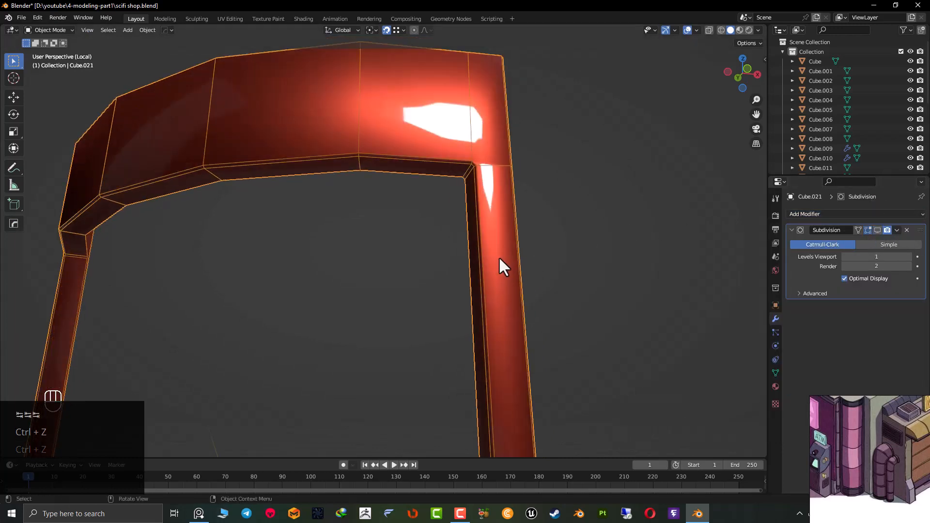
Insert a centred horizontal loop cut across each of the frame's two vertical posts and show the mesh in wireframe.
scroll(487, 255, down, 8)
key(Tab)
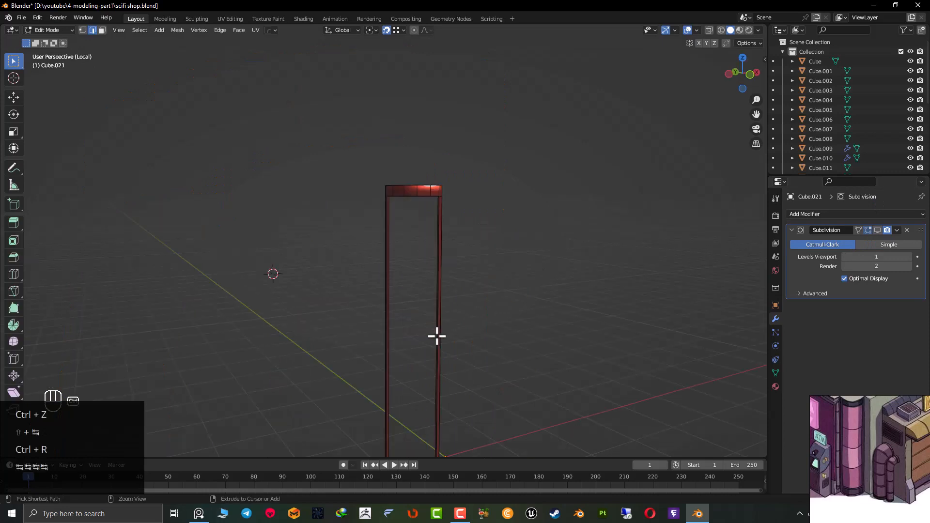
key(ctrl+r)
click(437, 336)
right_click(436, 337)
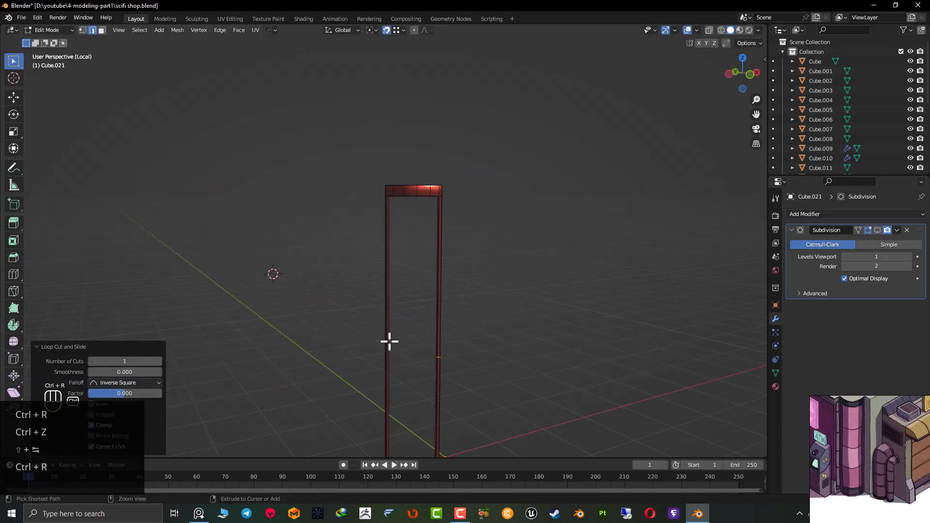
key(ctrl+r)
key(z)
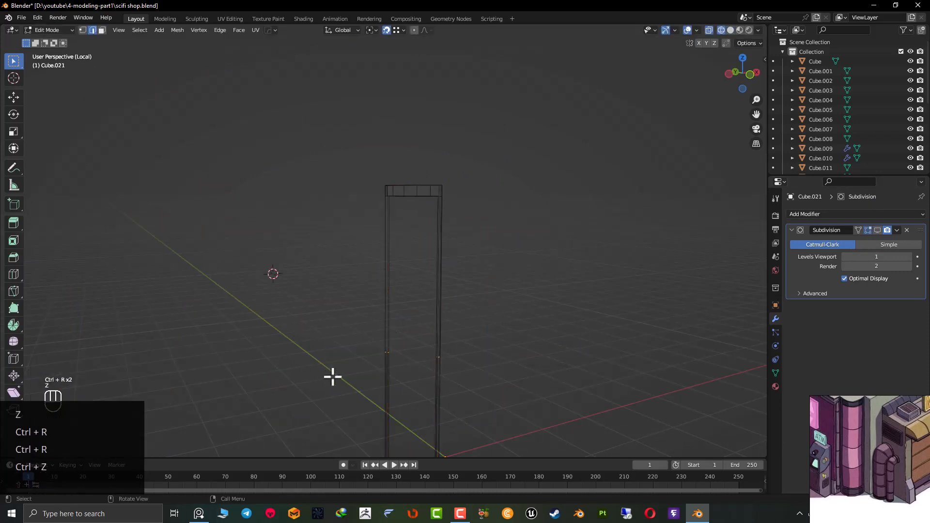
scroll(463, 328, down, 2)
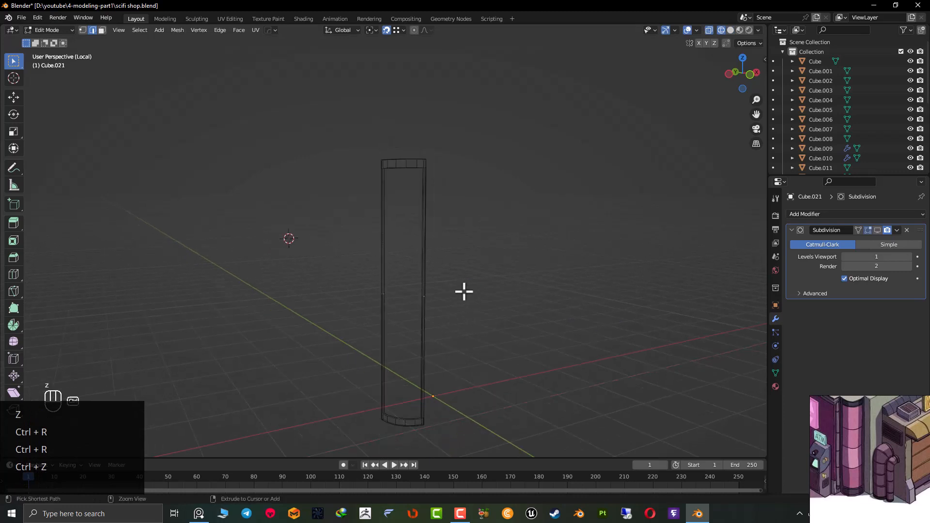
Bevel the two post loops about 1.67 m wide and scale them up along Z towards the frame's end bands.
key(ctrl+b)
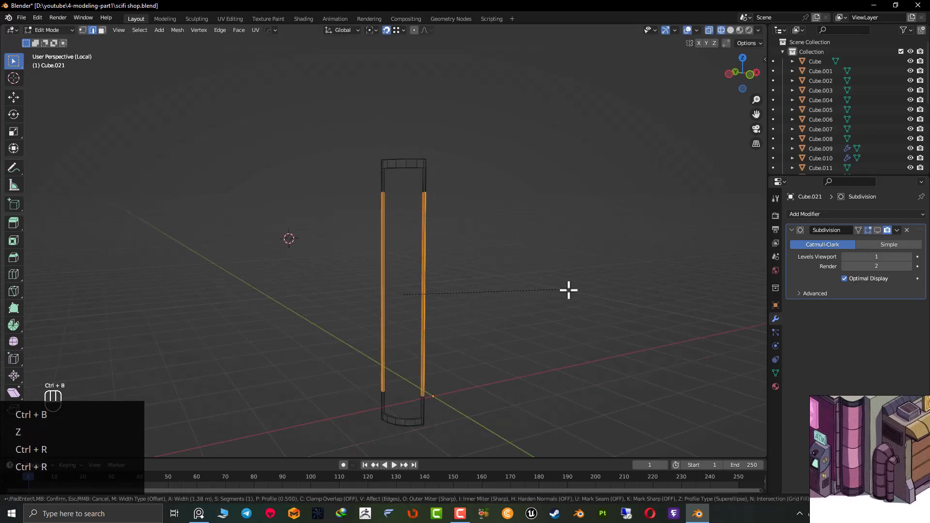
click(591, 297)
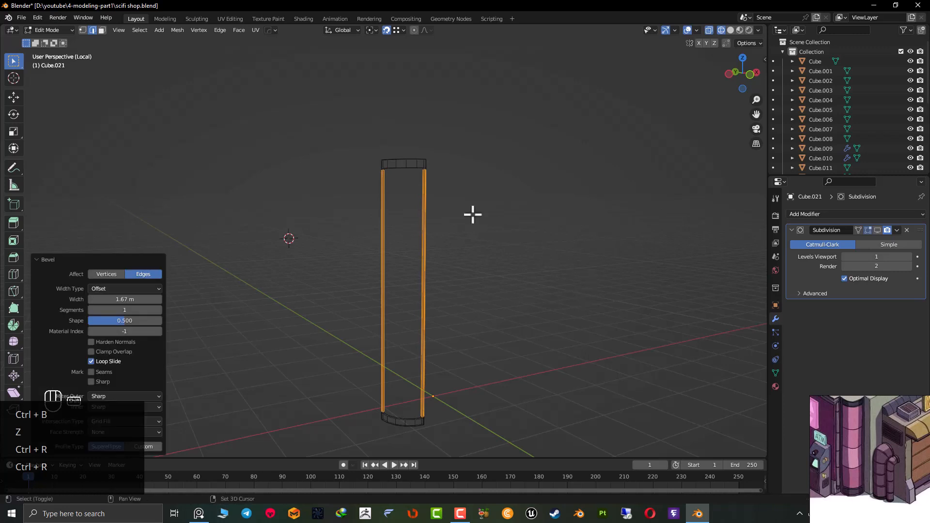
scroll(430, 276, up, 5)
shift+middle_drag(563, 292, 538, 284)
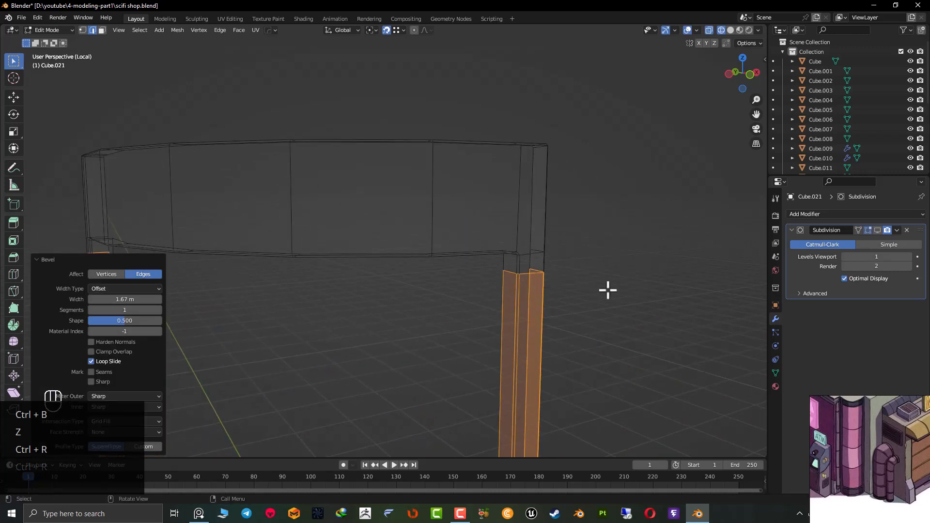
key(s)
key(z)
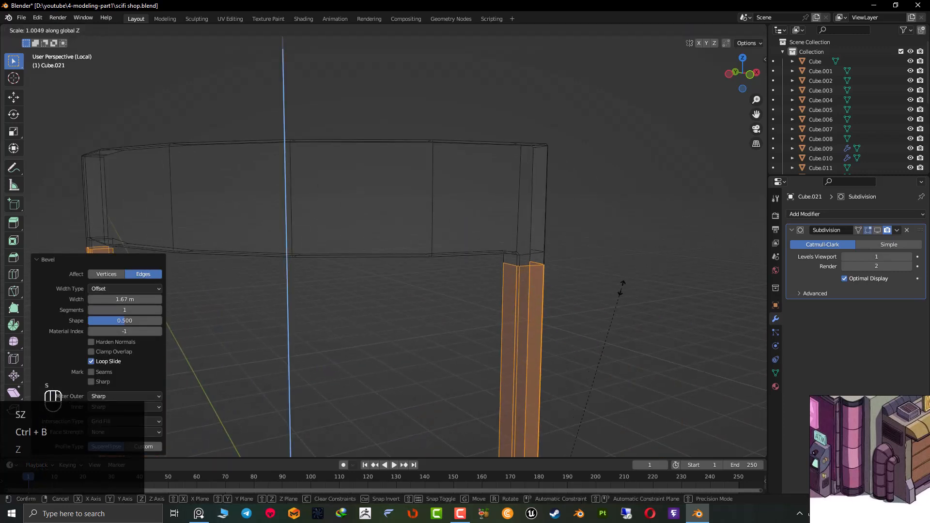
key(Tab)
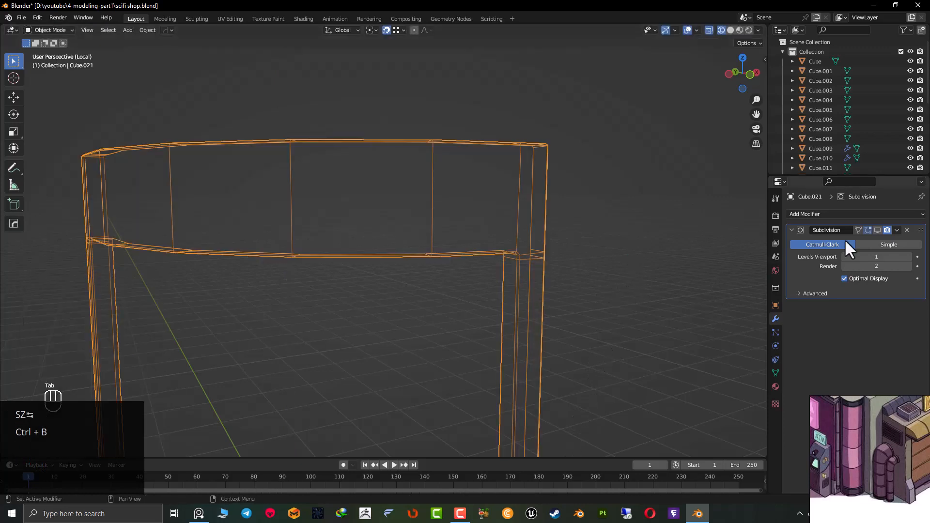
Turn on the Subdivision modifier's viewport display and return to solid shading to inspect the frame's inner corner.
click(876, 231)
key(z)
shift+middle_drag(533, 228, 471, 210)
shift+middle_drag(313, 194, 350, 168)
shift+middle_drag(589, 190, 524, 172)
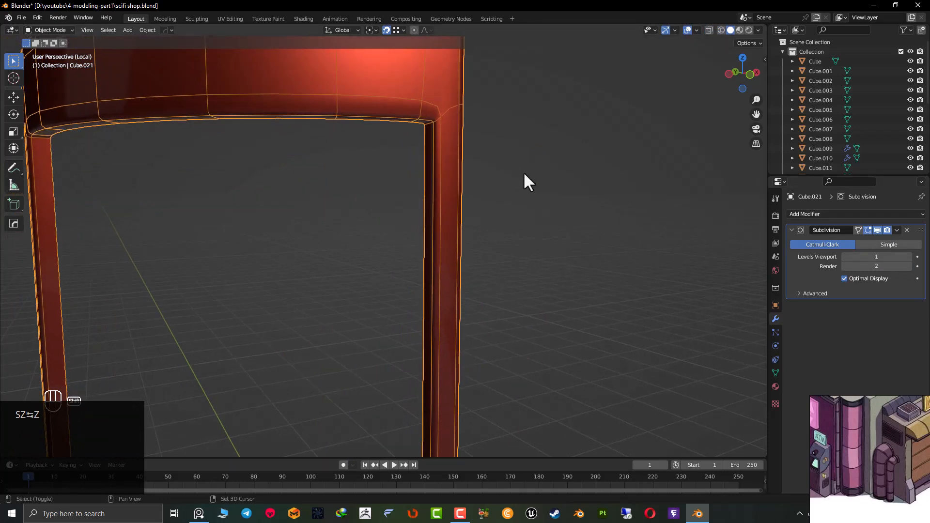
Hide the subdivision in mesh editing and undo the last edit while checking the posts' upper ends.
key(Tab)
shift+middle_drag(436, 129, 511, 188)
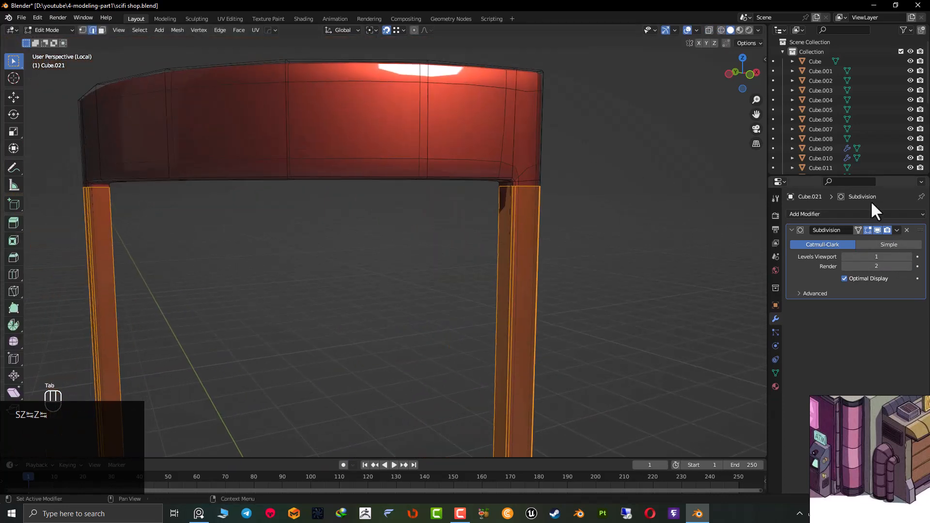
click(878, 230)
key(ctrl+z)
middle_drag(565, 164, 542, 164)
shift+middle_drag(271, 157, 437, 172)
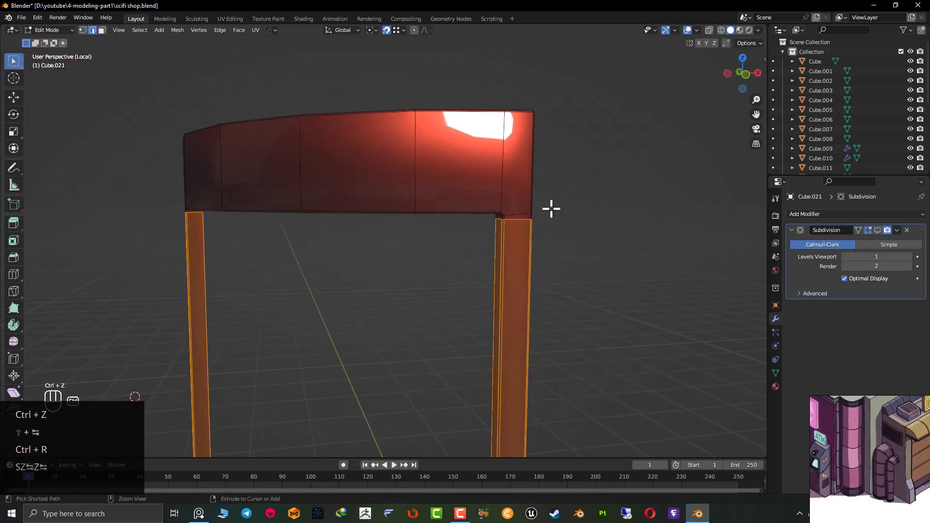
scroll(549, 206, up, 2)
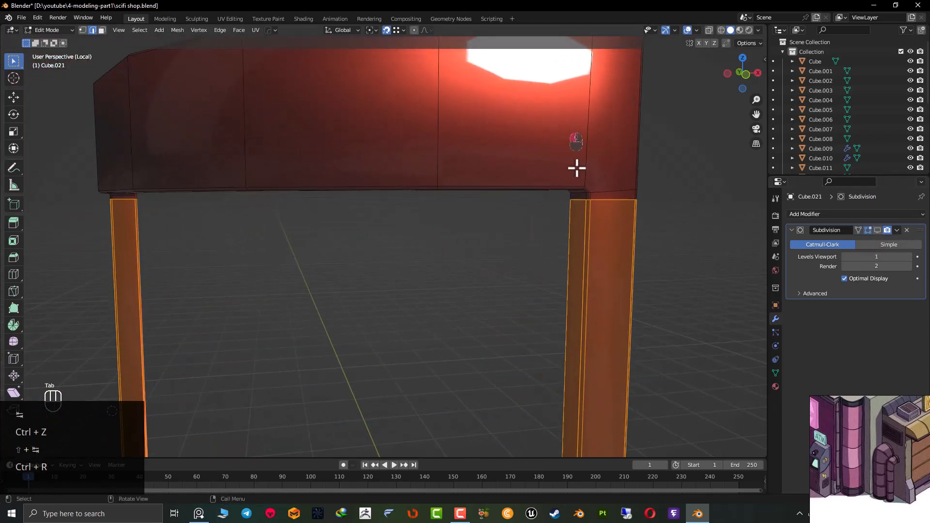
Show the subdivision on the frame again and set its viewport level to 2.
key(Tab)
click(878, 230)
mouse_move(562, 199)
middle_down()
mouse_move(514, 200)
mouse_move(548, 196)
middle_up()
key(Tab)
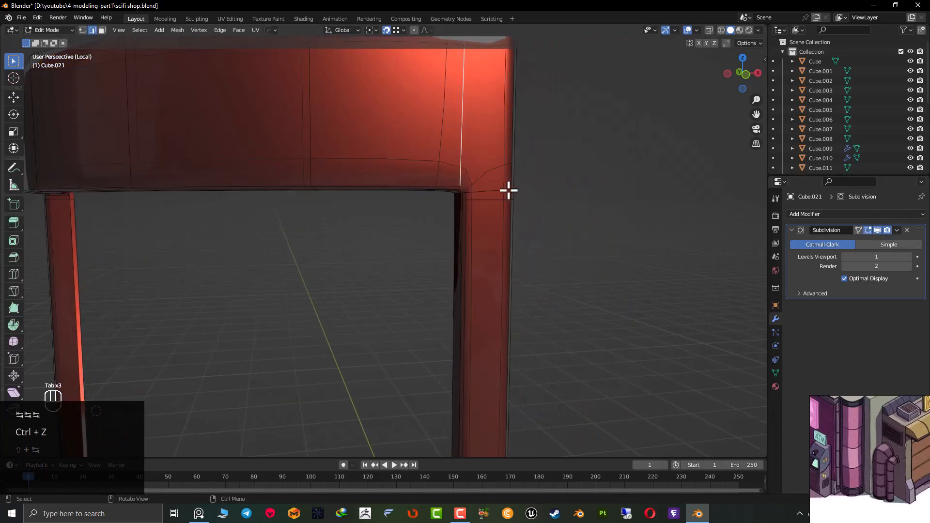
click(908, 256)
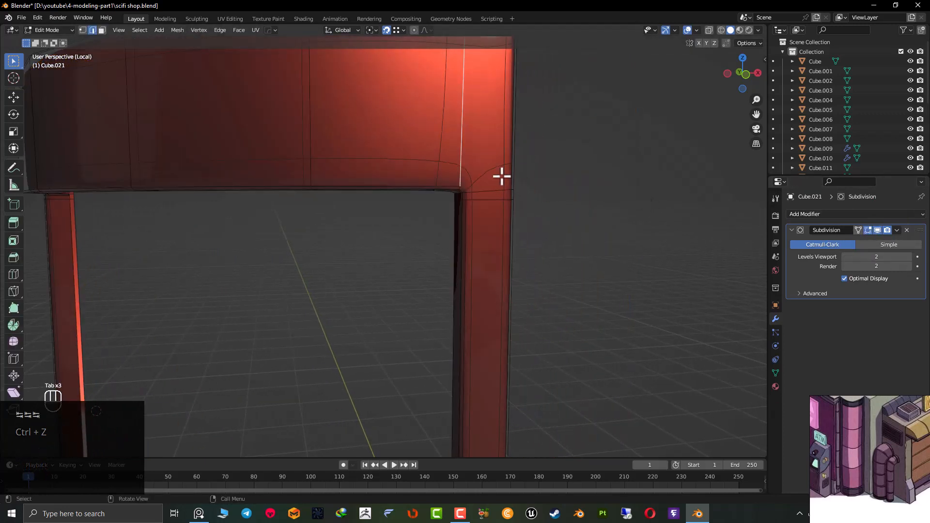
Apply the Subdivision modifier to the column frame and return to editing its mesh.
scroll(499, 175, down, 5)
key(Tab)
shift+middle_drag(450, 190, 453, 132)
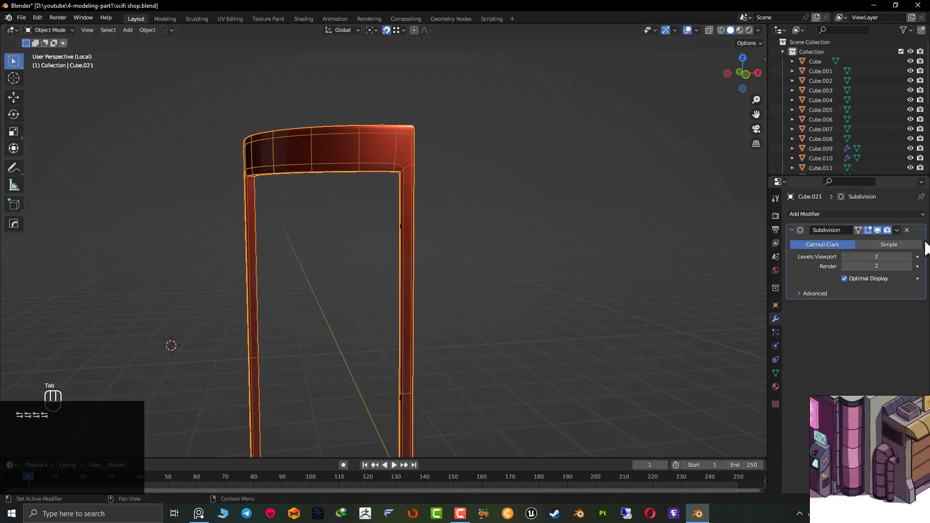
click(896, 230)
click(872, 241)
scroll(376, 150, up, 5)
key(Tab)
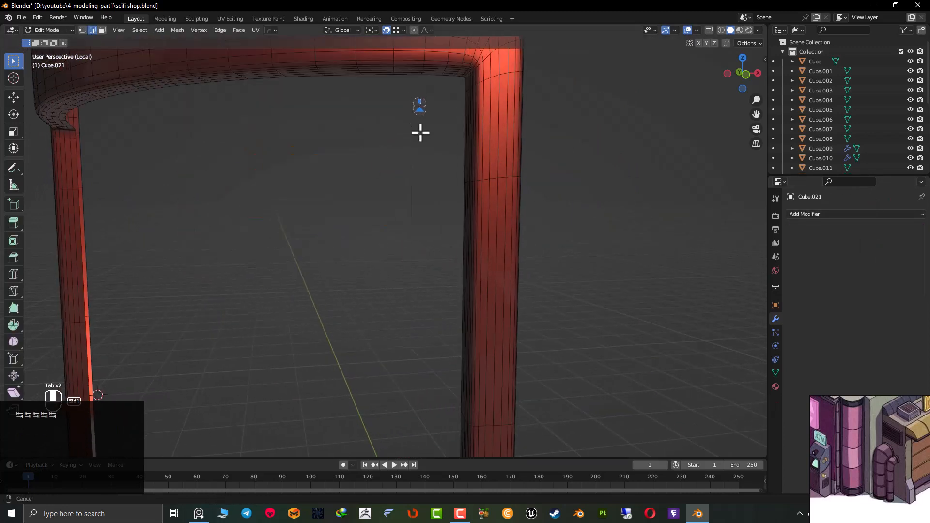
Try dissolving an edge loop near the upper band's corner and undo it.
shift+middle_drag(421, 132, 433, 201)
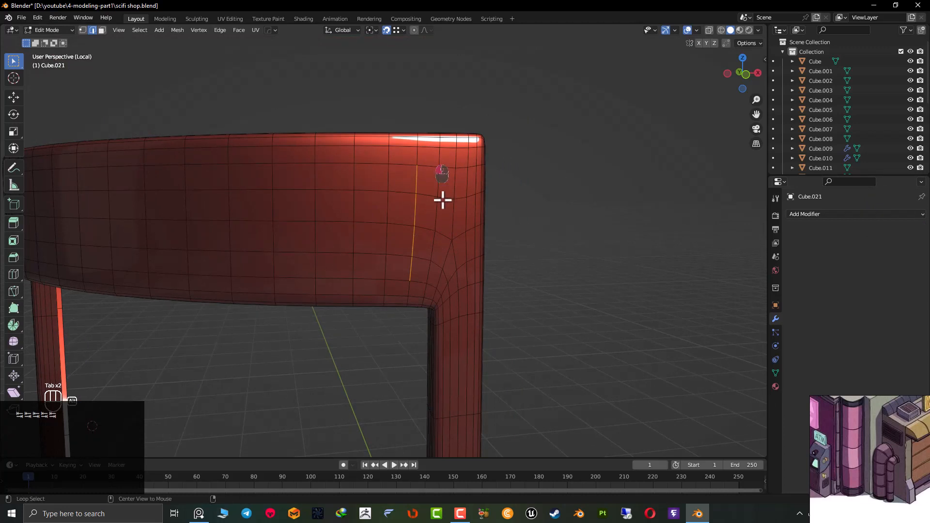
key(ctrl+x)
key(ctrl+z)
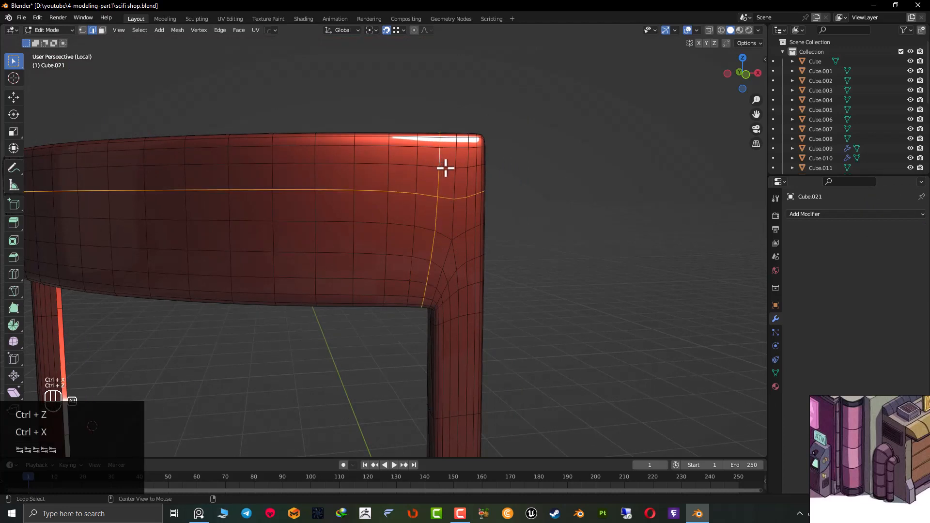
Dissolve the selected surplus edge loops on the front of the frame, checking its lower band.
scroll(446, 196, down, 5)
middle_drag(442, 196, 399, 280)
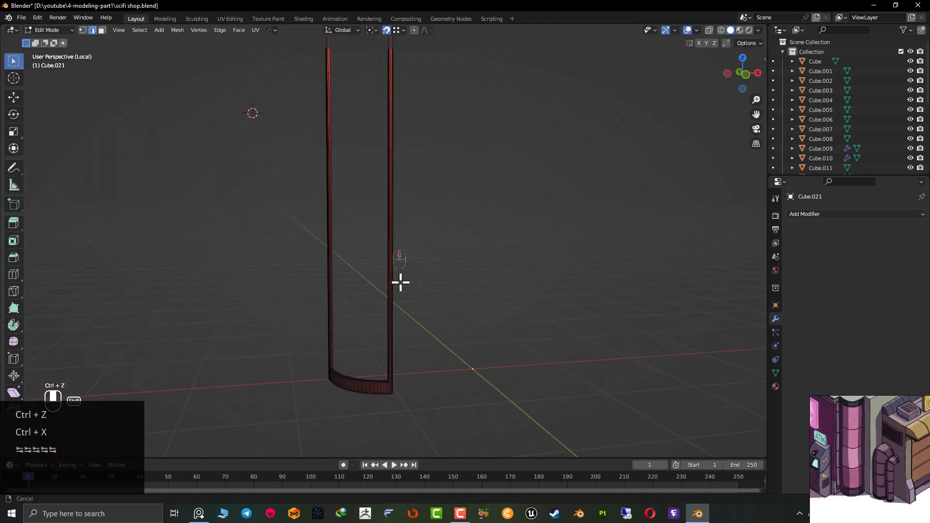
scroll(396, 292, up, 4)
scroll(396, 293, up, 2)
shift+middle_drag(426, 400, 417, 263)
scroll(412, 203, up, 4)
shift+middle_drag(408, 157, 408, 201)
key(ctrl+x)
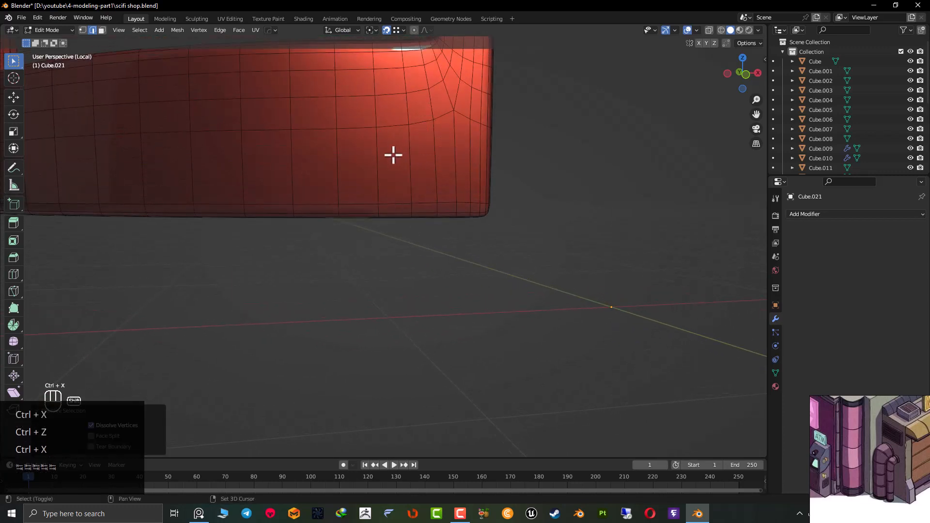
Dissolve the surplus lengthwise edge loops along the inner faces of the frame's opening.
shift+middle_drag(393, 155, 455, 214)
middle_drag(290, 261, 306, 267)
alt+middle_click(464, 330)
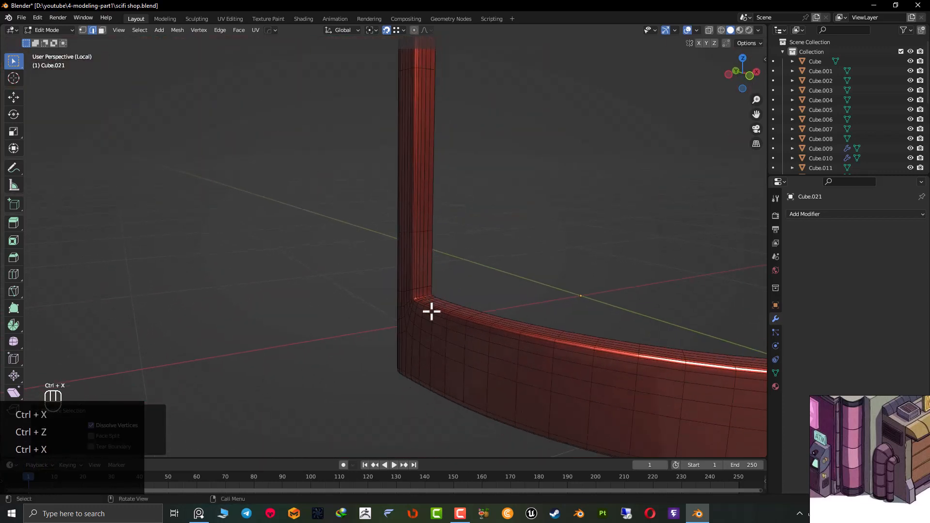
scroll(429, 300, up, 6)
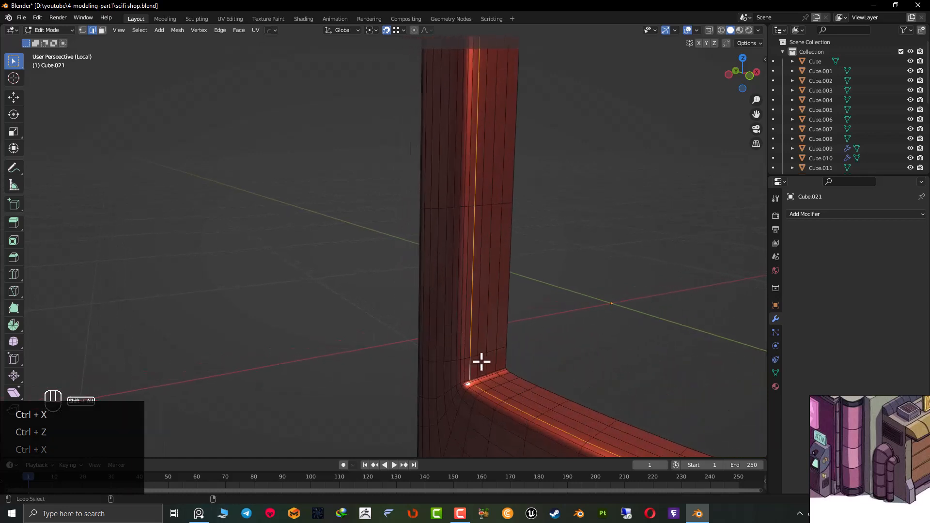
key(ctrl+x)
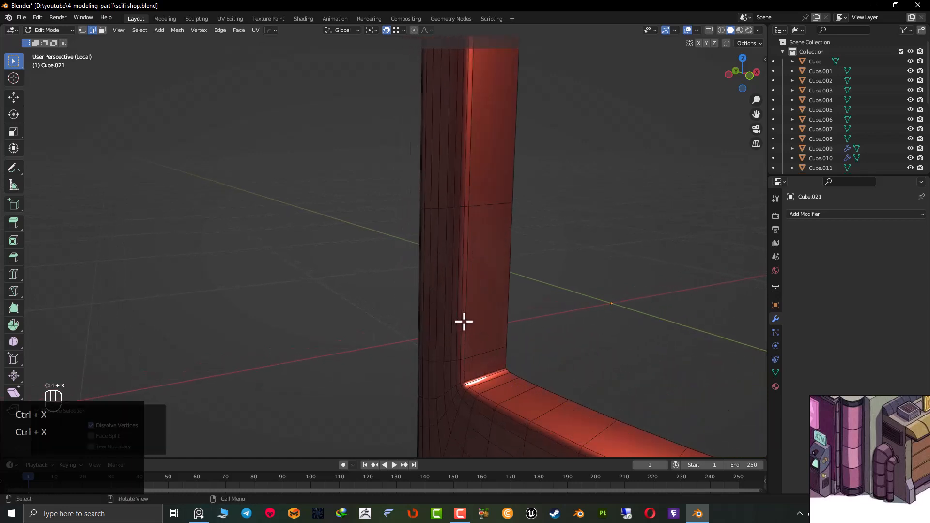
Dissolve the surplus lengthwise edge loops along the frame's outer rim, selecting them on the upper band's top face.
middle_drag(463, 322, 468, 279)
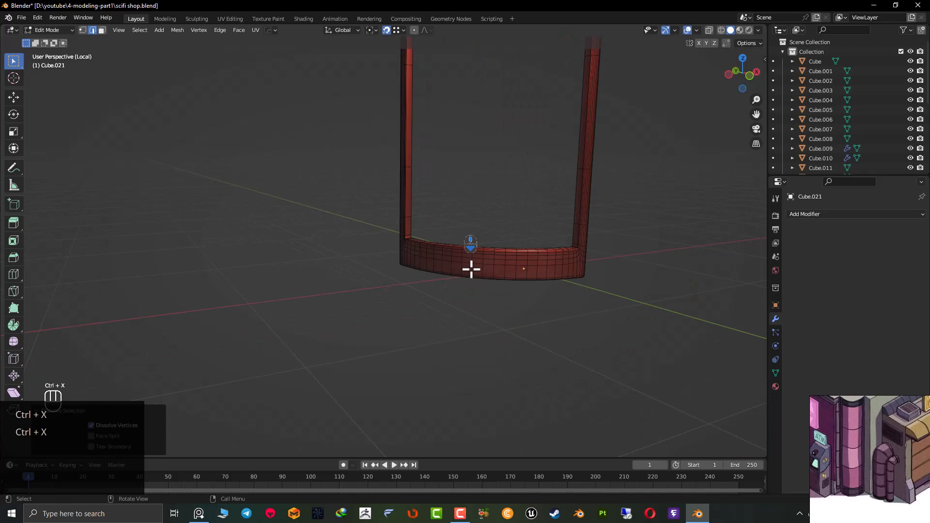
middle_drag(471, 269, 349, 282)
scroll(350, 282, down, 5)
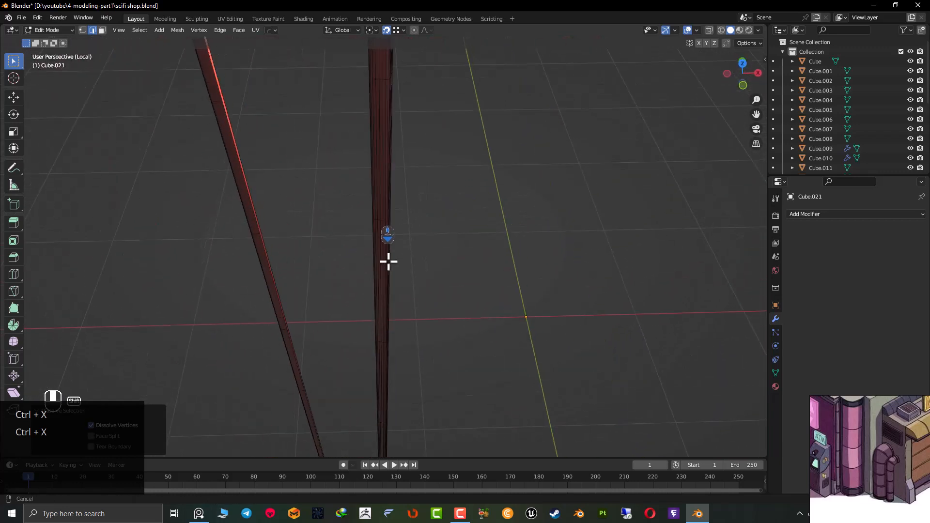
scroll(386, 184, up, 2)
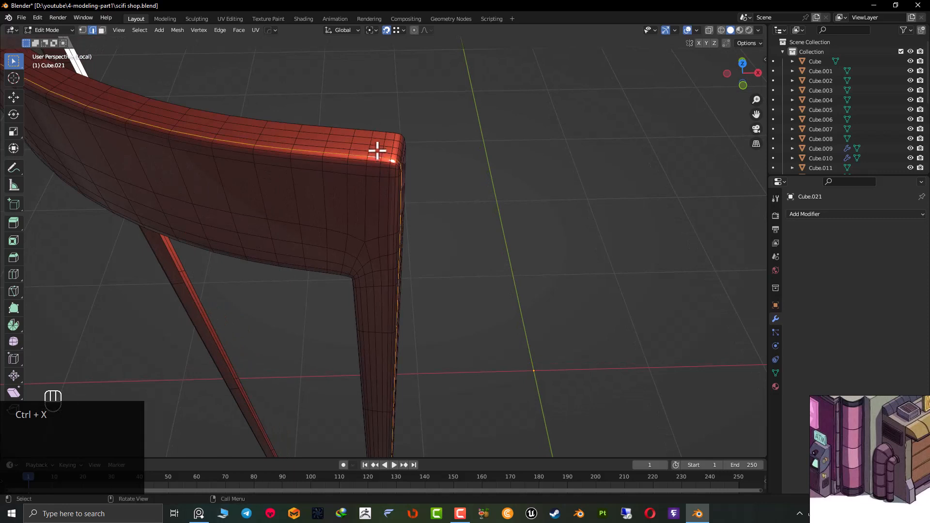
key(z)
alt+click(380, 150)
alt+shift+click(382, 147)
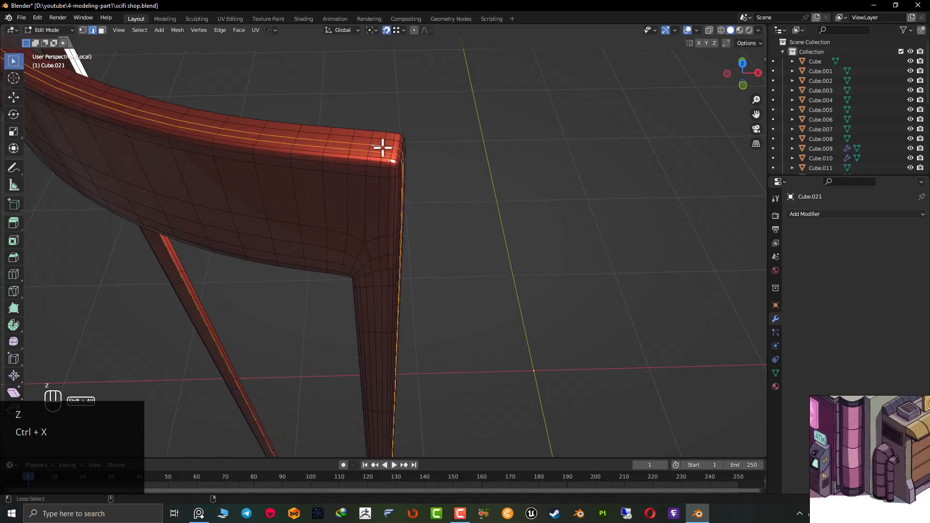
key(ctrl+x)
Examine the simplified frame's upper and lower bands and posts from several sides.
scroll(382, 143, down, 8)
middle_drag(345, 158, 492, 299)
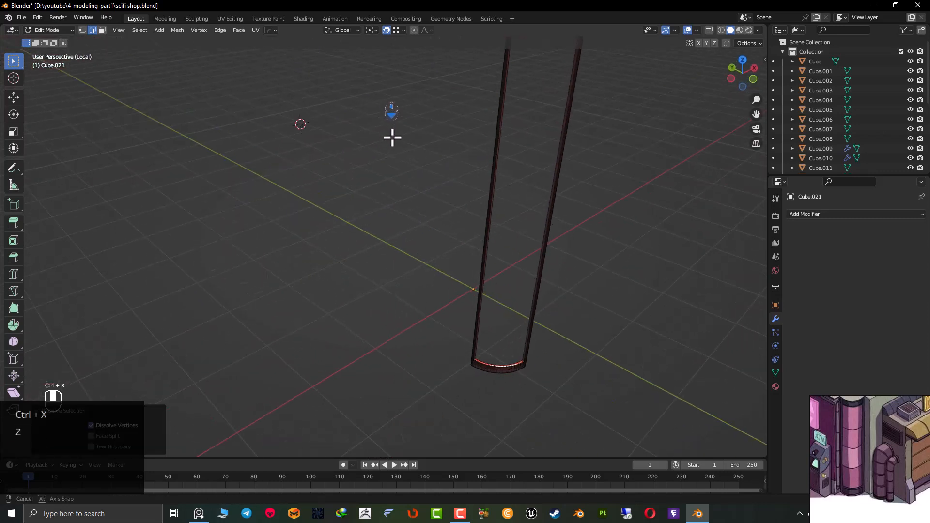
scroll(492, 299, up, 6)
shift+middle_drag(604, 324, 482, 249)
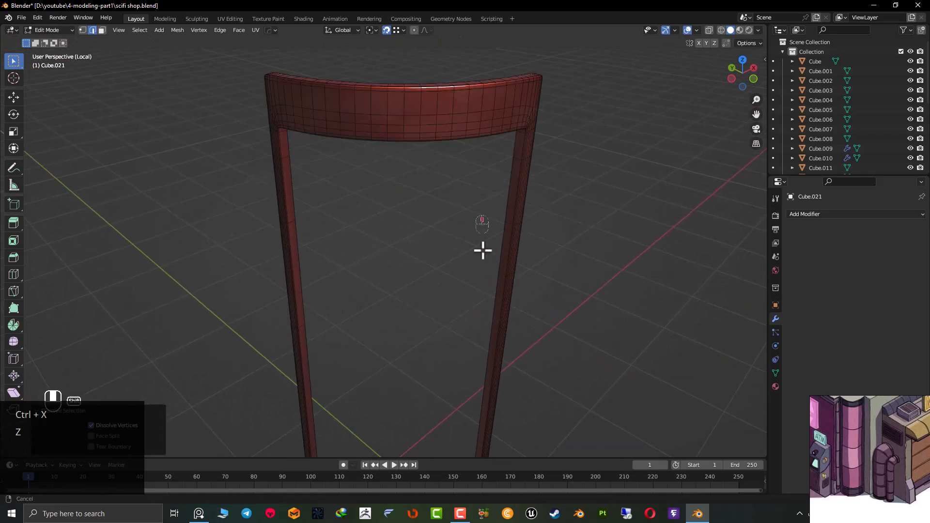
key(Tab)
key(Tab)
middle_drag(368, 224, 547, 256)
middle_drag(682, 275, 458, 257)
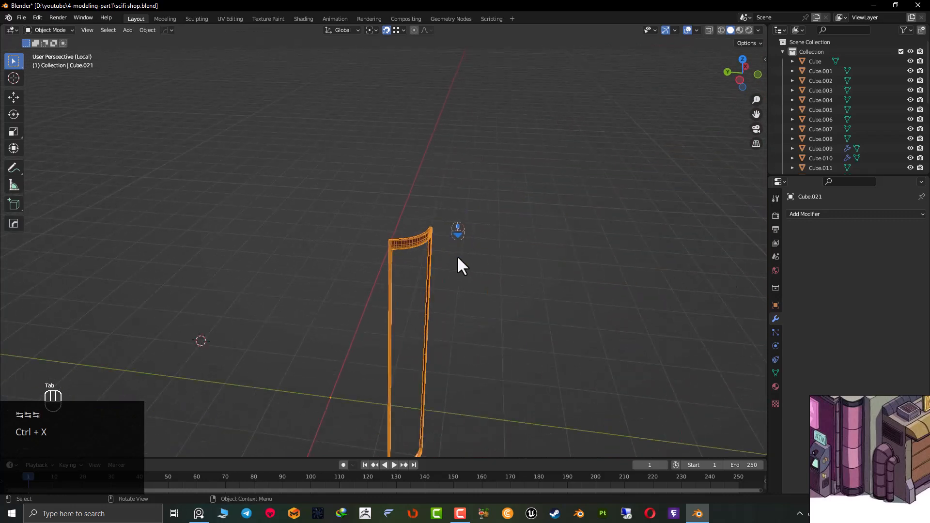
Leave mesh editing and exit local view to show the whole shop.
key(Tab)
key(slash)
shift+middle_drag(485, 217, 495, 216)
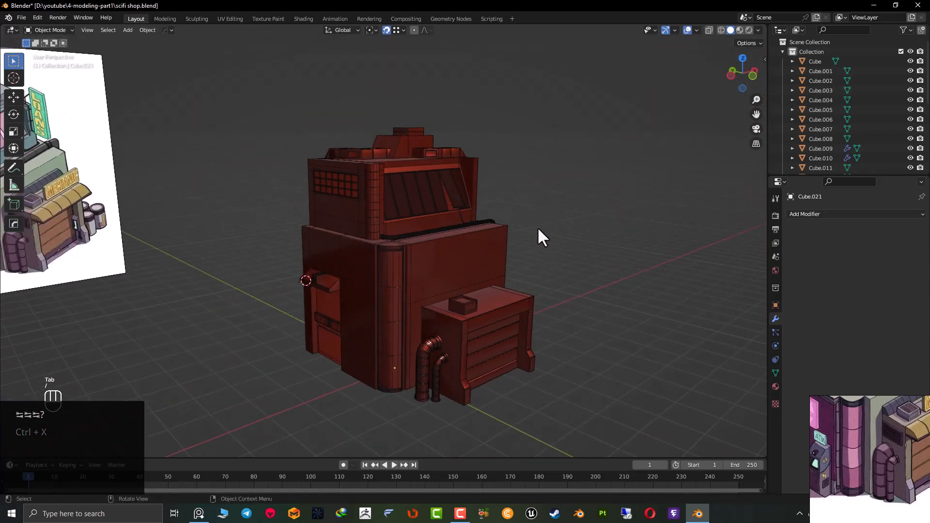
Change the viewport's MatCap to the matte red clay sphere.
scroll(538, 229, up, 1)
click(757, 30)
click(742, 99)
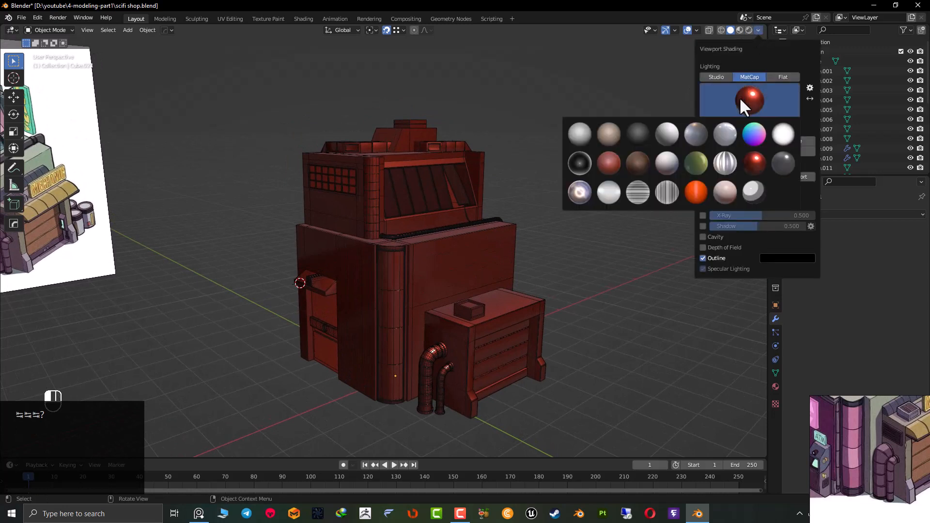
click(606, 167)
shift+middle_drag(567, 168, 573, 155)
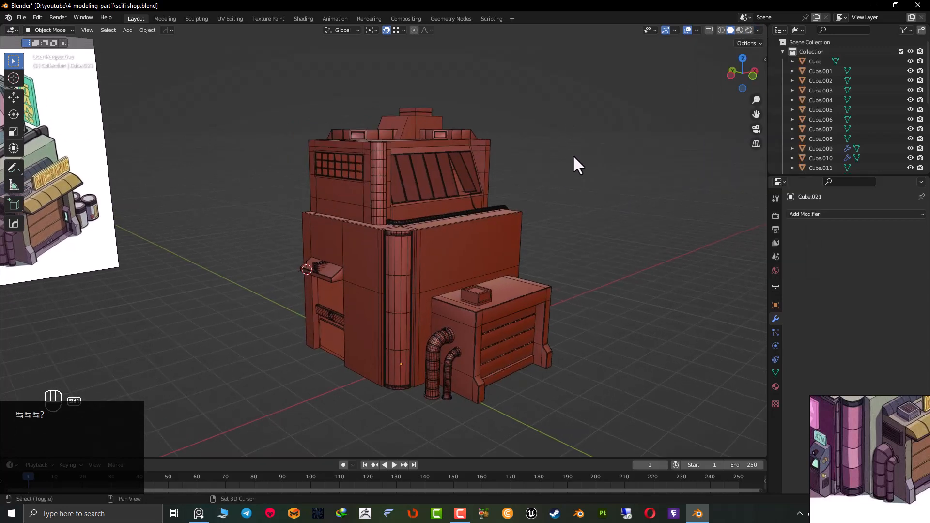
Switch to the PureRef reference, move it over the viewport and fit the entire shop image in view.
right_drag(888, 482, 667, 193)
double_click(731, 351)
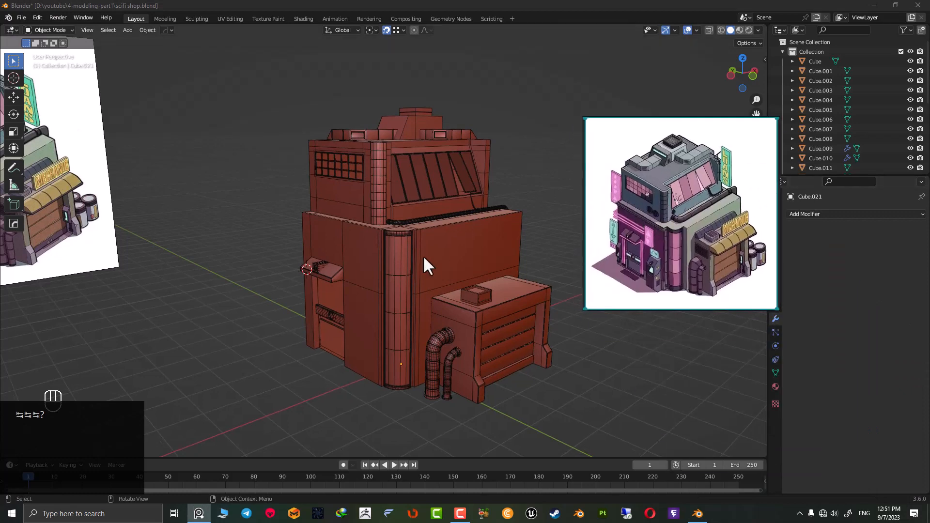